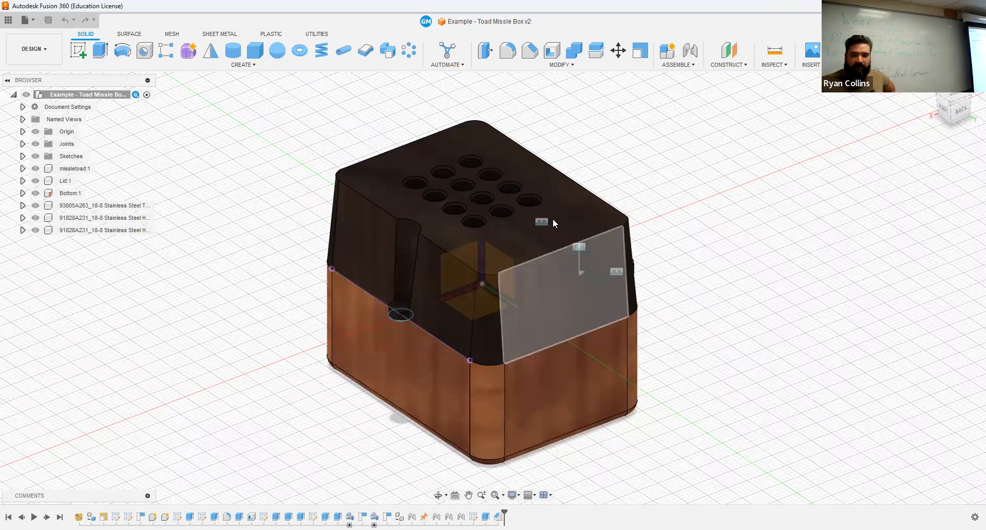
Step: Continue editing the Toad Missle Box design despite the save warning and swing the lid open on its hinge
click(615, 300)
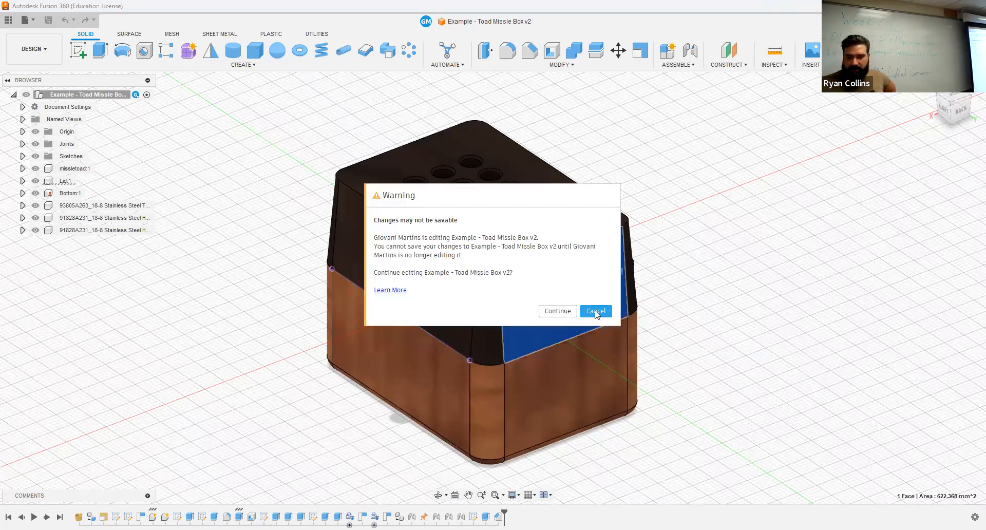
click(596, 312)
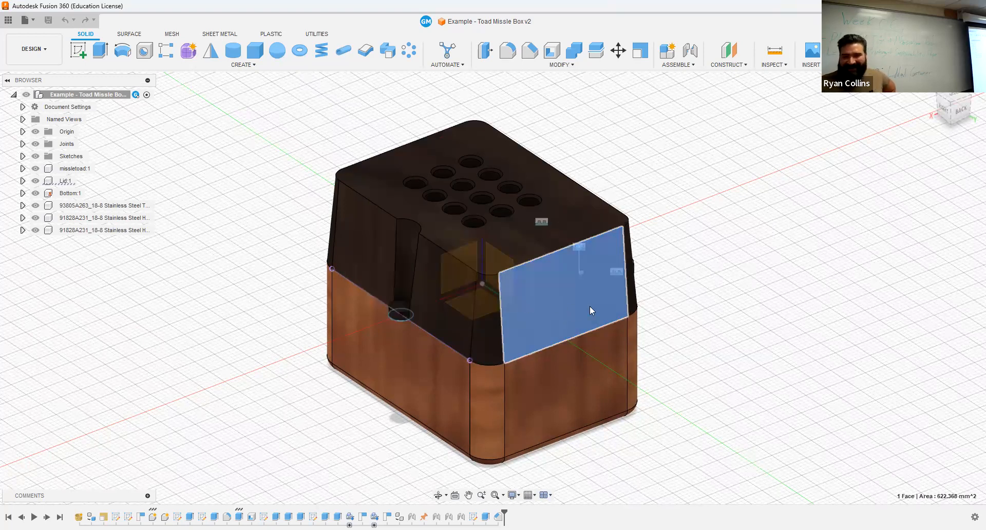
drag(590, 306, 607, 307)
click(568, 312)
drag(590, 215, 699, 183)
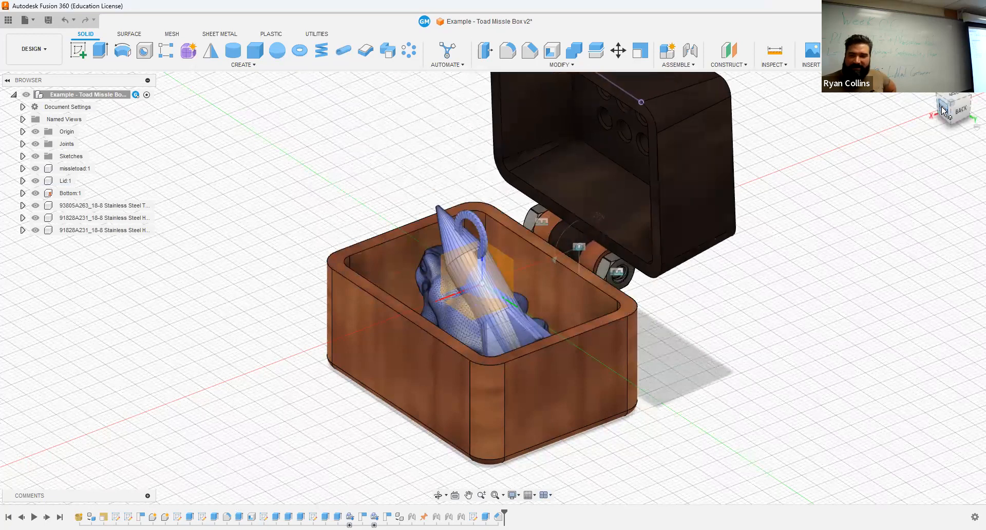
Step: Examine the missile toad inside the open box from several sides and swing the lid closed
shift+middle_drag(975, 124, 979, 131)
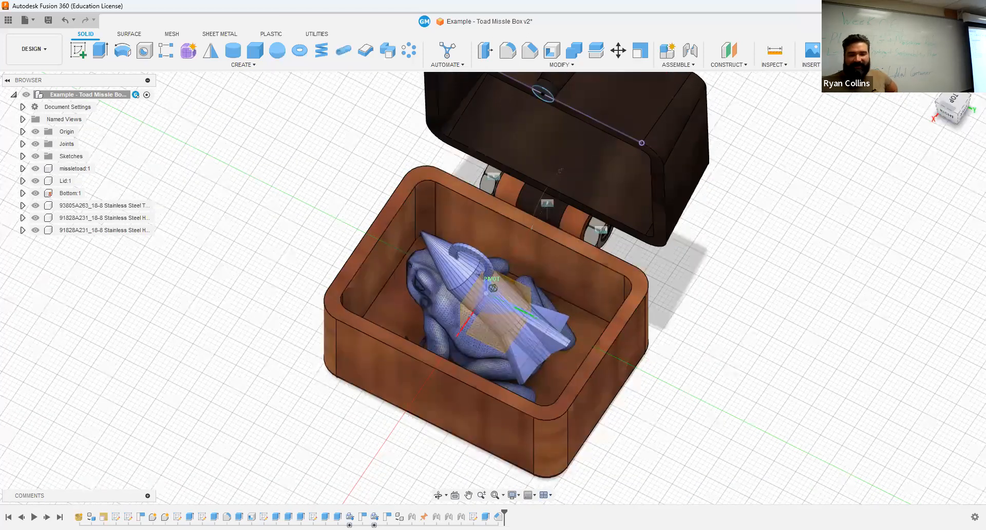
drag(943, 107, 675, 167)
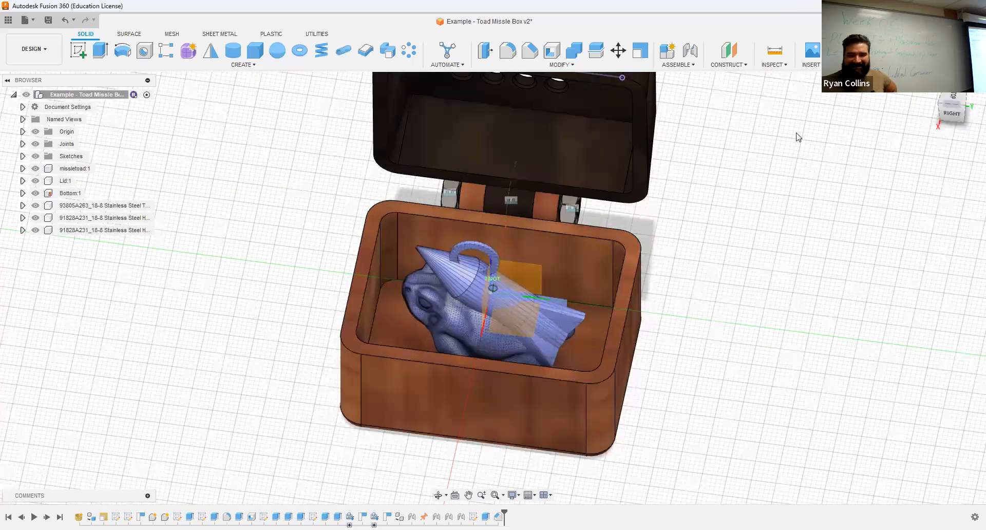
drag(797, 133, 643, 126)
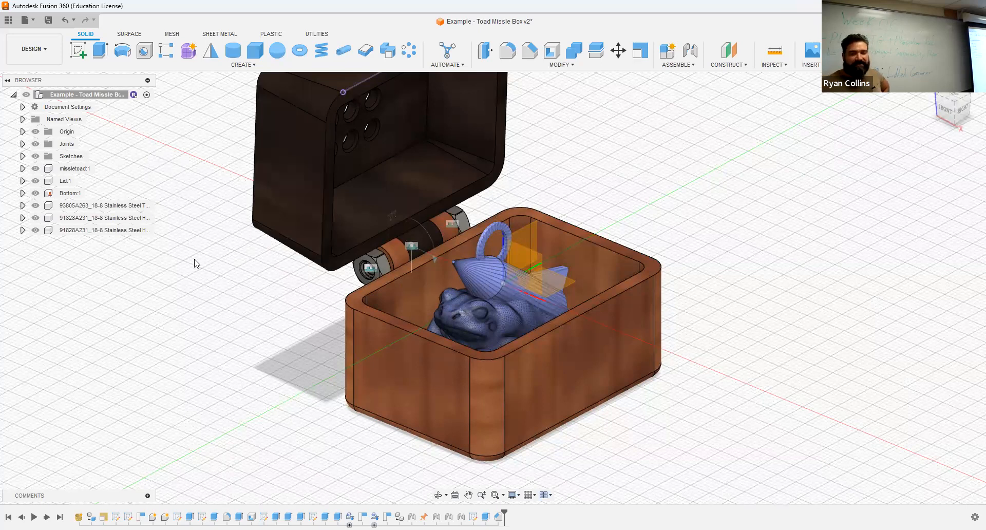
scroll(174, 227, down, 1)
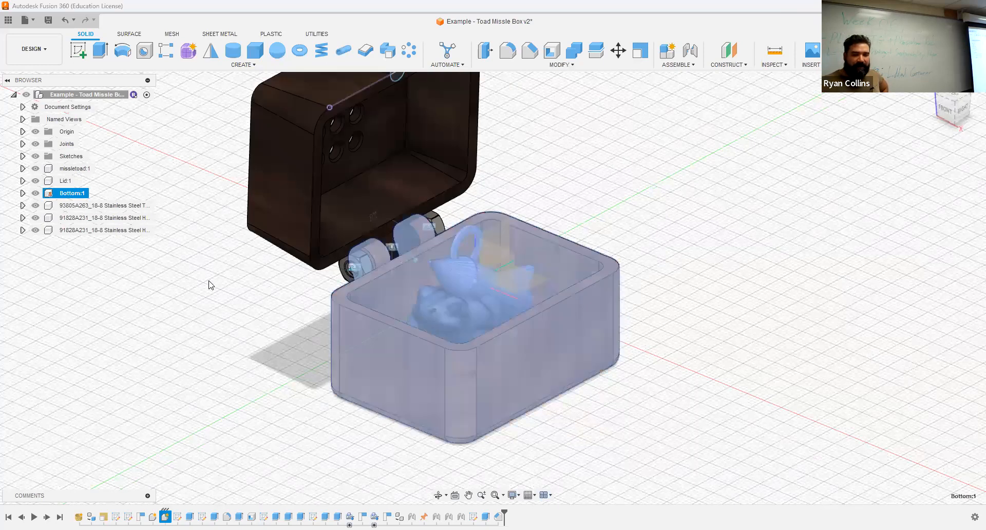
drag(292, 167, 242, 337)
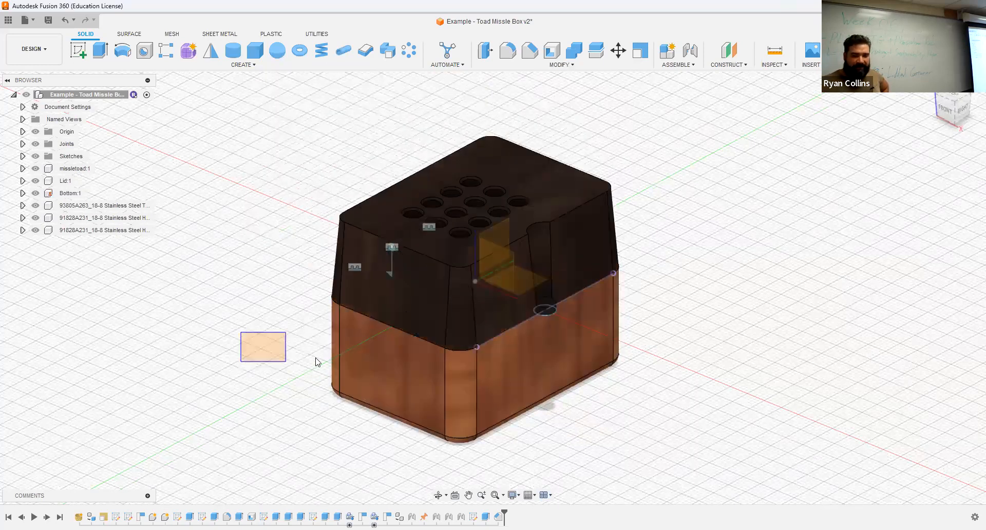
Step: Examine the bolted hinge on the back of the box and view the McMaster-Carr component catalog without inserting a part
shift+middle_drag(638, 279, 639, 254)
shift+middle_drag(425, 334, 473, 307)
scroll(382, 329, up, 3)
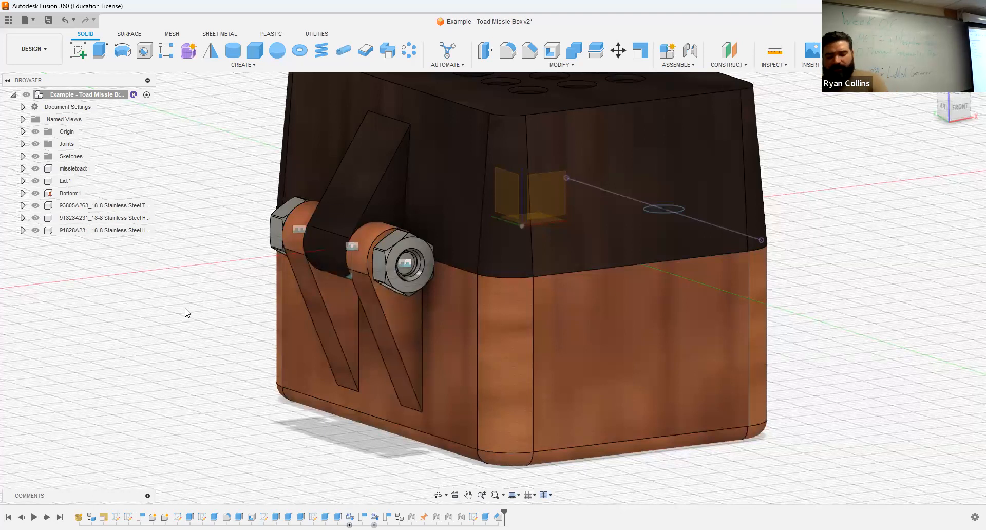
shift+middle_drag(231, 306, 611, 391)
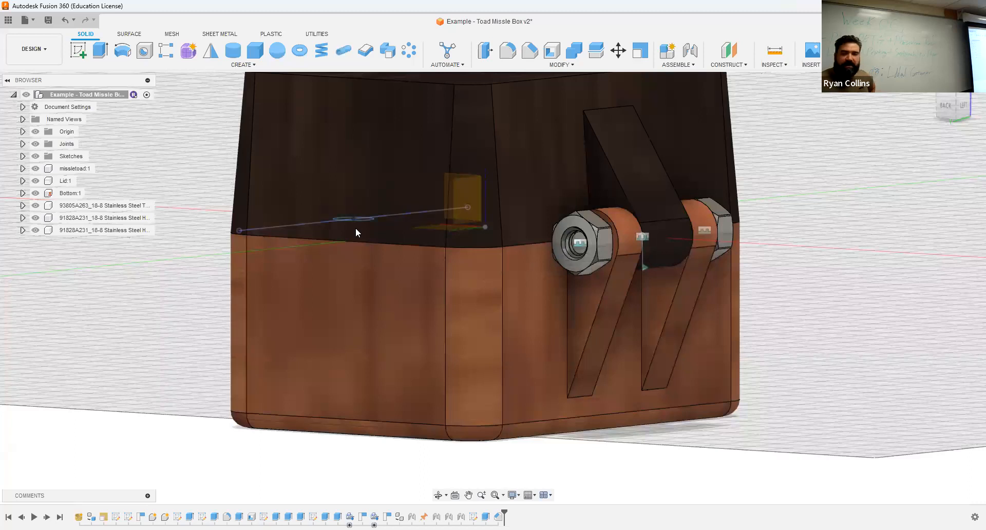
click(817, 66)
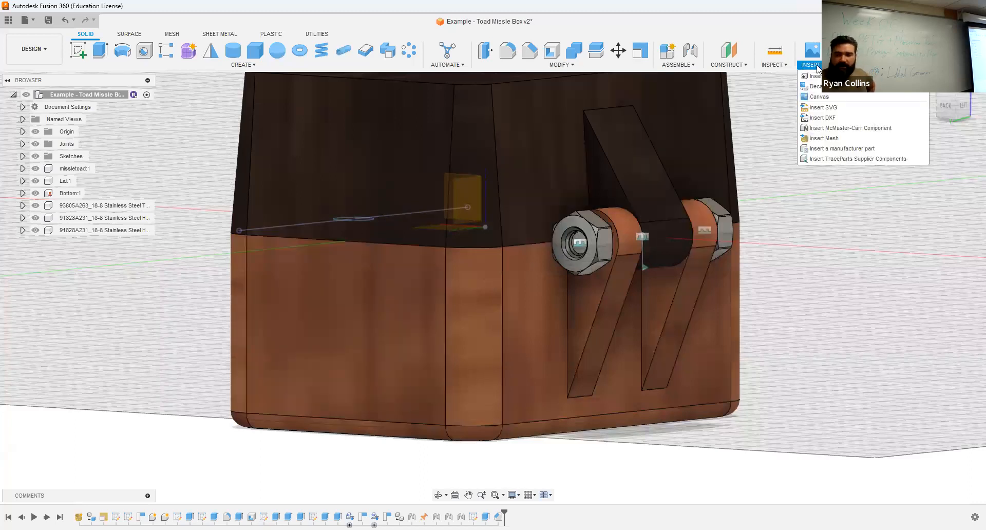
click(845, 128)
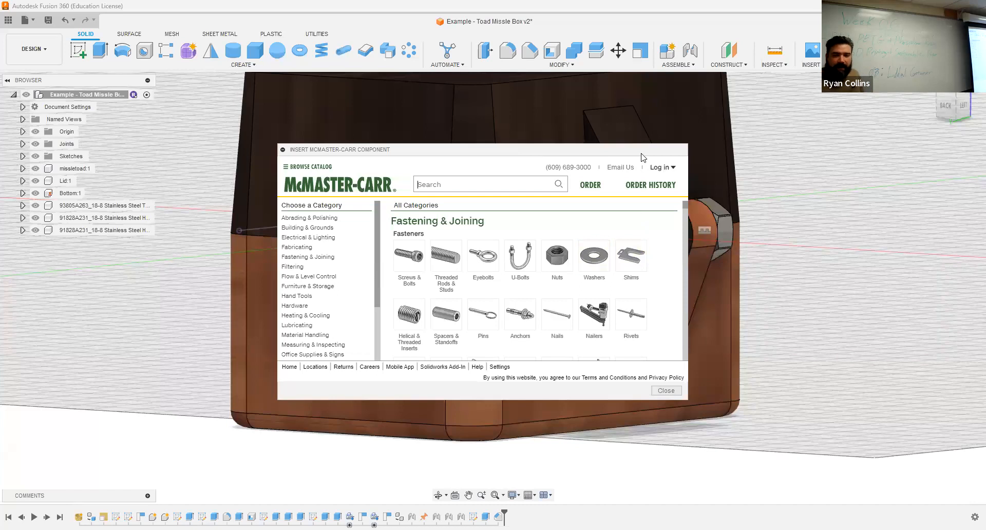
click(666, 391)
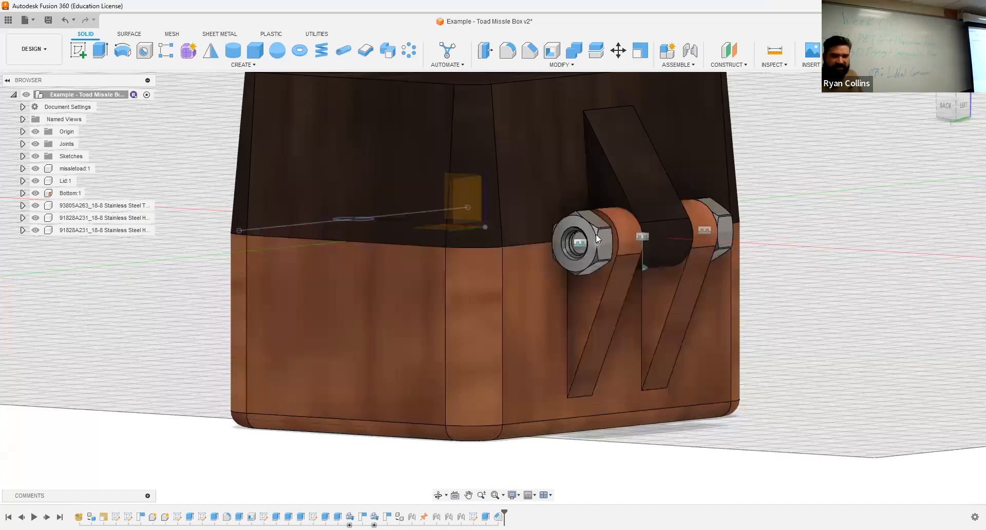
Step: Hide the Bottom and Lid components to examine the missile toad mesh and the hinge's threaded rod and nuts
click(38, 196)
click(36, 194)
click(36, 182)
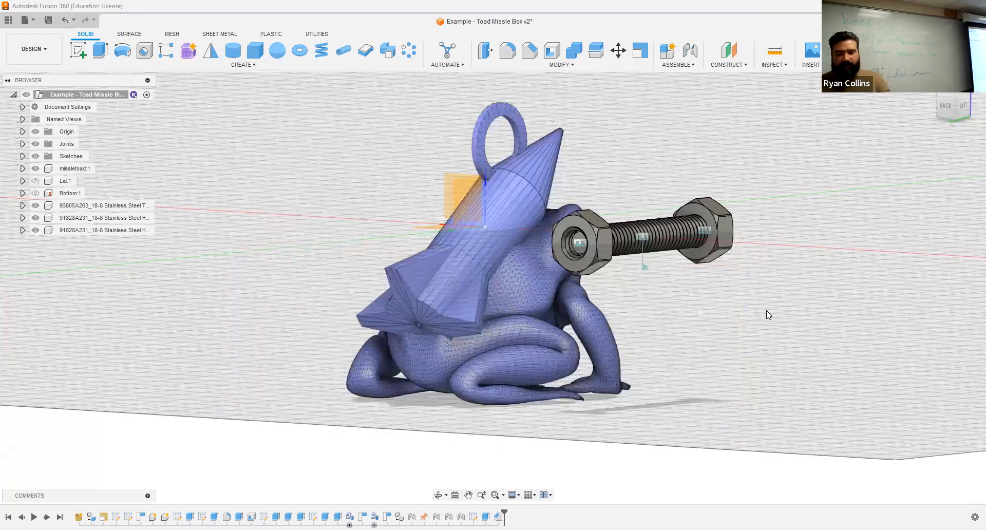
shift+middle_drag(781, 300, 771, 266)
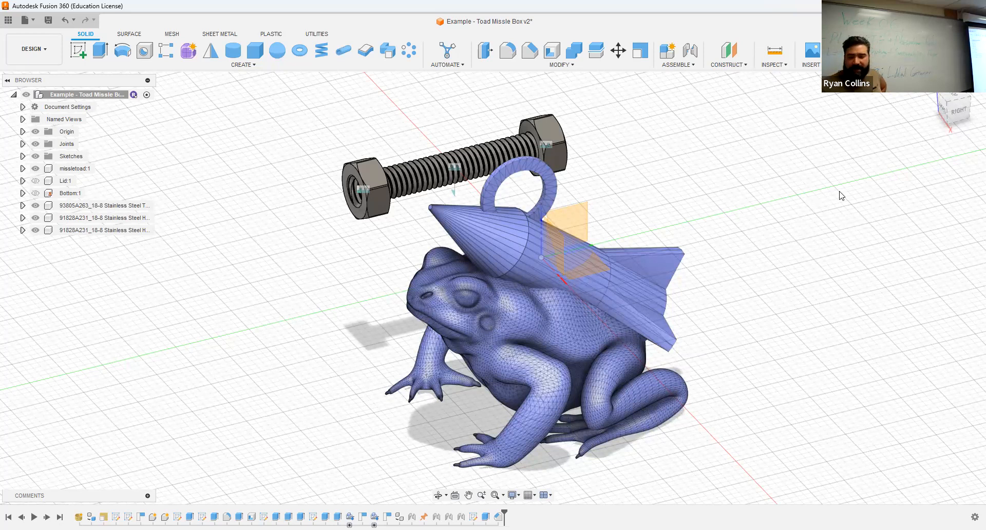
Step: Show the Lid and Bottom components again and return the model to its home view
click(35, 181)
click(35, 193)
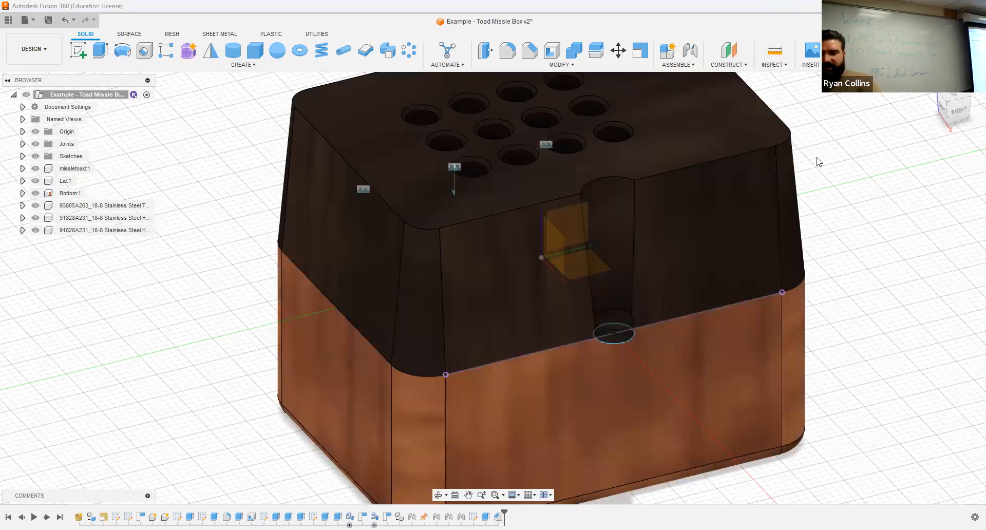
shift+middle_drag(821, 172, 805, 185)
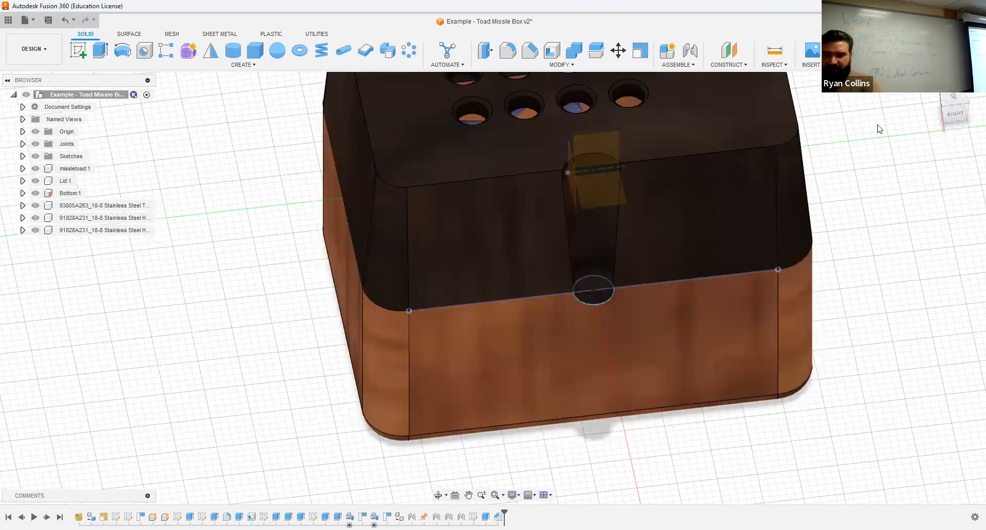
click(933, 87)
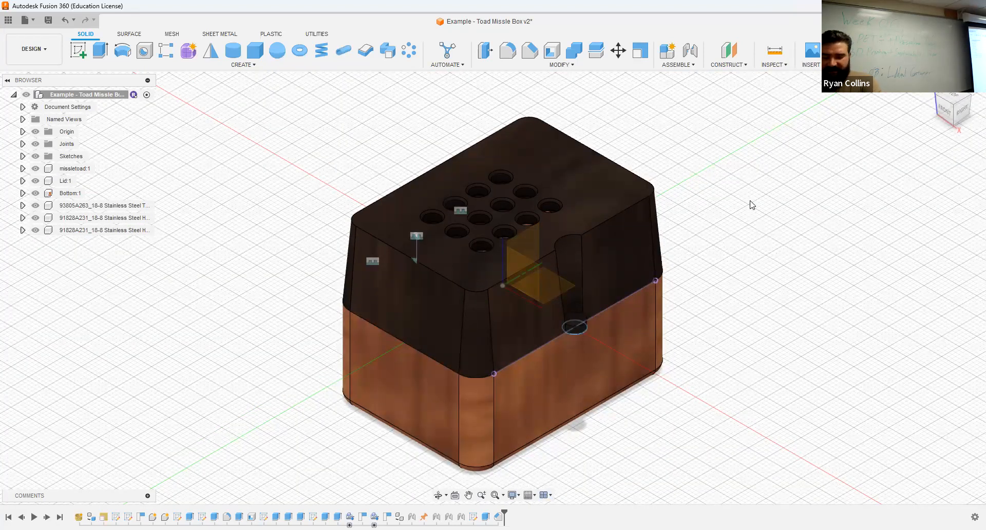
Step: Turn on component color cycling to distinguish the lid, bottom and hinge hardware, and examine the colored assembly
key(shift+n)
shift+middle_drag(738, 235, 538, 241)
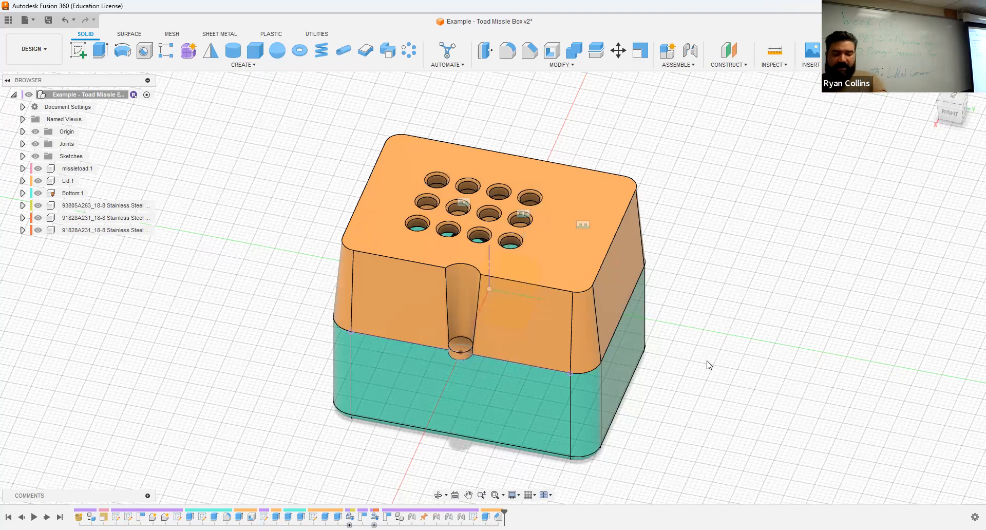
scroll(683, 352, down, 3)
scroll(689, 349, up, 5)
scroll(681, 360, up, 3)
shift+middle_drag(682, 359, 702, 317)
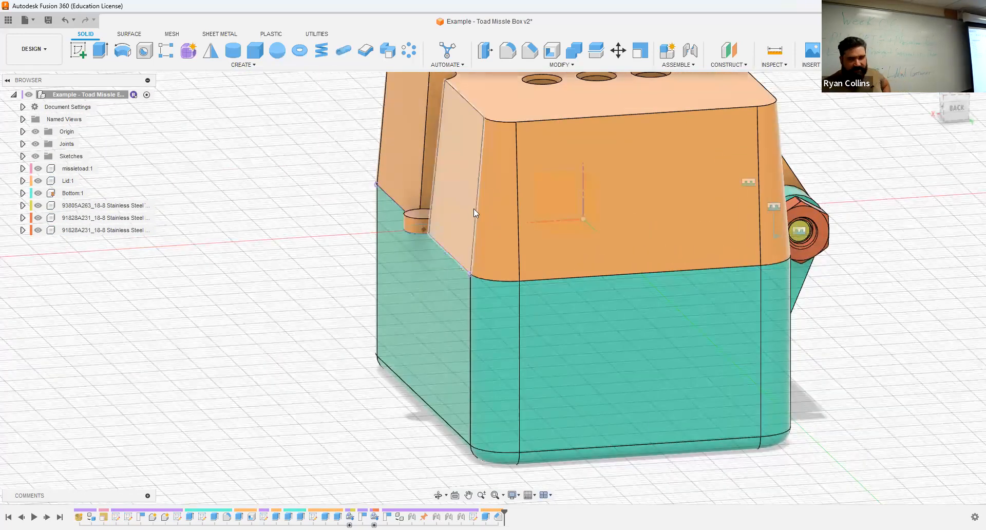
Step: Swing the color-coded lid through its hinge motion to check the joint and close it back onto the box
drag(461, 217, 641, 174)
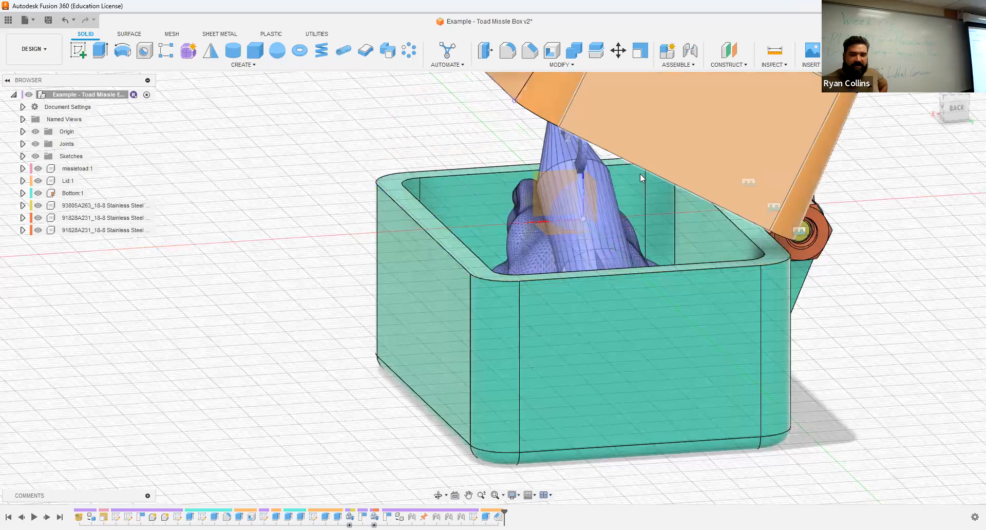
scroll(641, 174, down, 3)
middle_drag(650, 115, 604, 237)
drag(603, 238, 971, 398)
drag(914, 468, 488, 374)
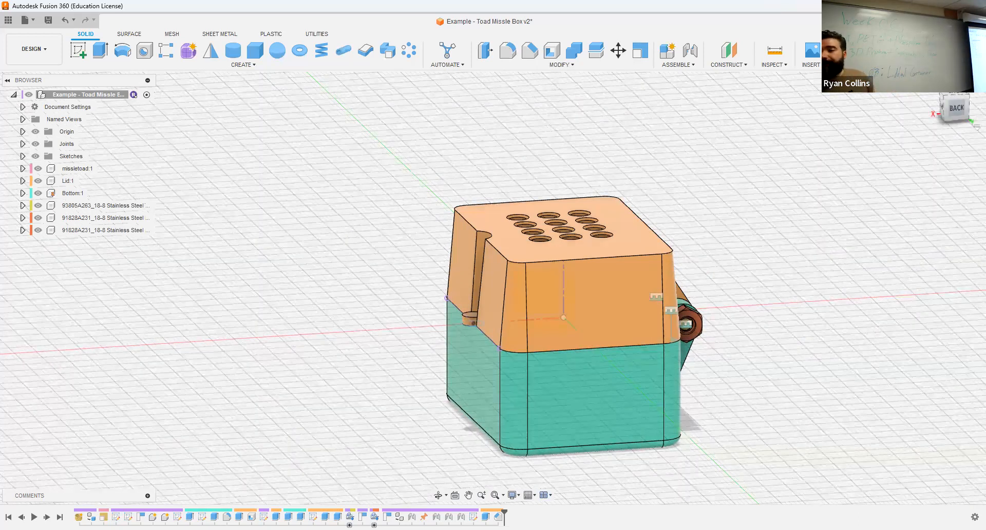
Step: Return to the home view and hide the Lid component, leaving the Bottom and the toad displayed
click(933, 87)
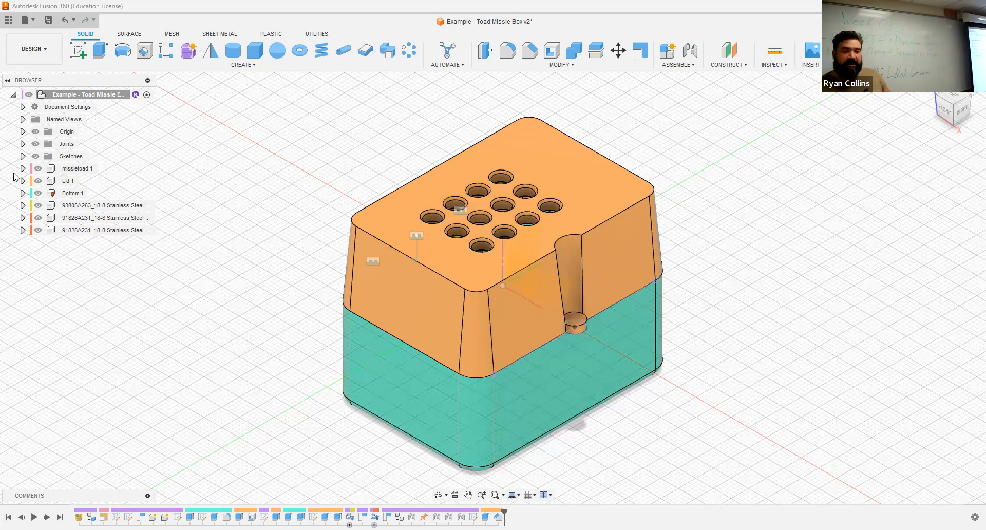
click(41, 195)
click(38, 181)
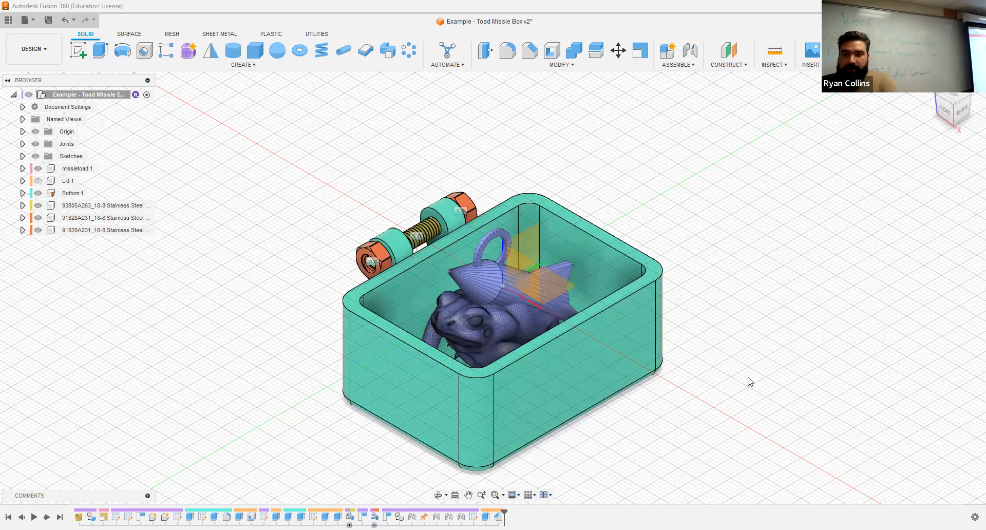
Step: Switch to the web browser and look through the premium models and Halloween releases on the MyMiniFactory home page
key(alt+Tab)
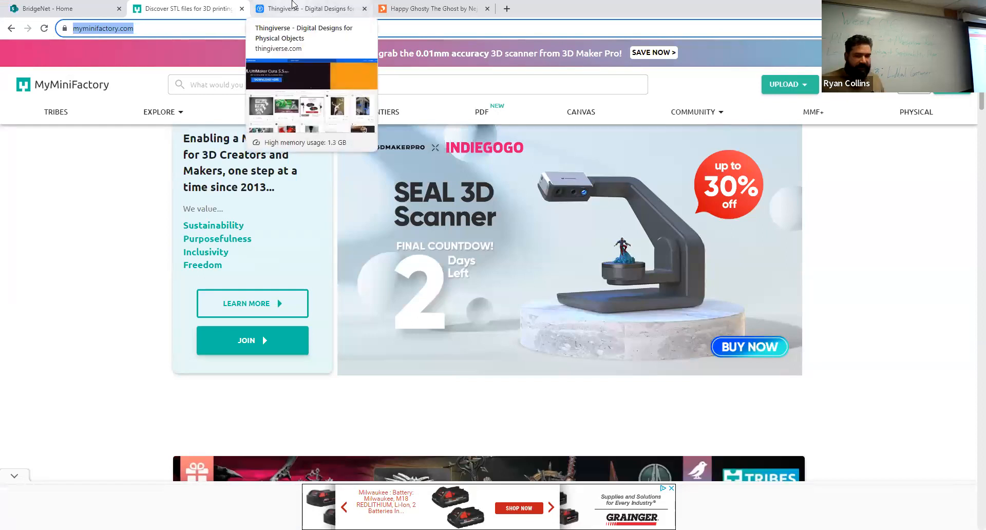
click(98, 239)
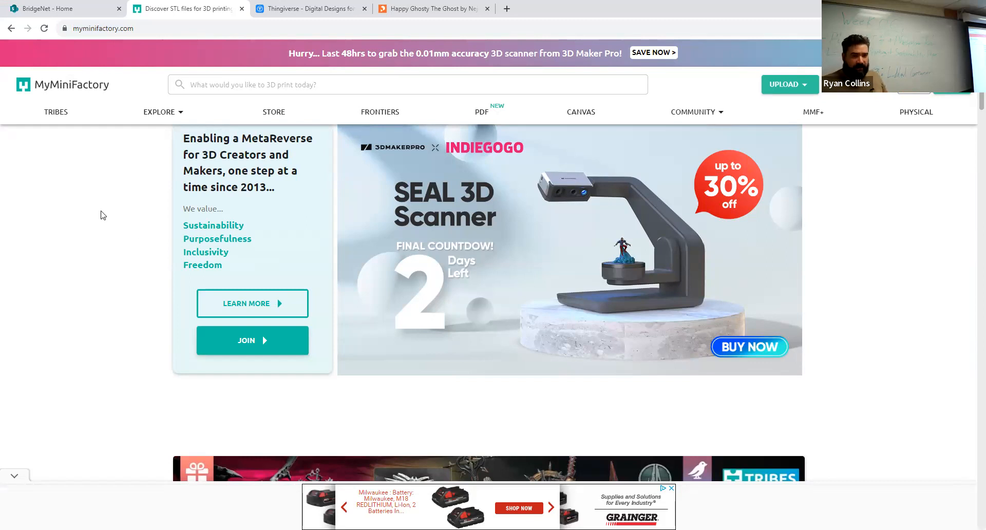
scroll(103, 215, down, 10)
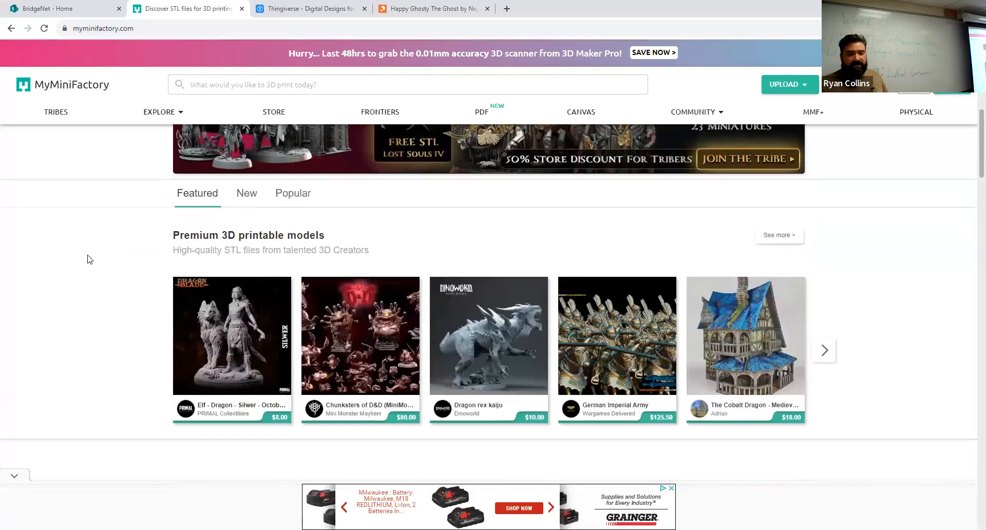
scroll(103, 273, down, 2)
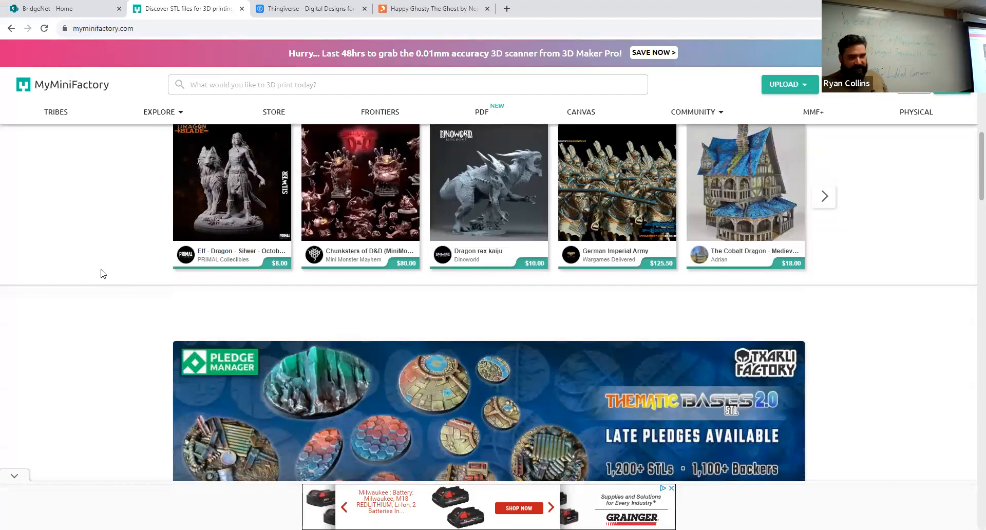
scroll(103, 274, down, 3)
scroll(102, 274, up, 4)
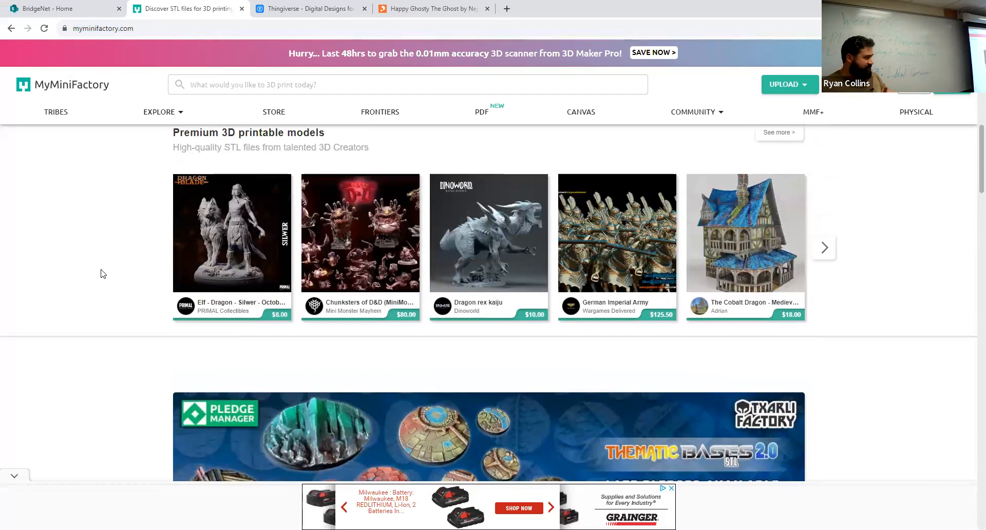
scroll(100, 271, down, 5)
scroll(82, 267, down, 5)
scroll(82, 267, down, 5)
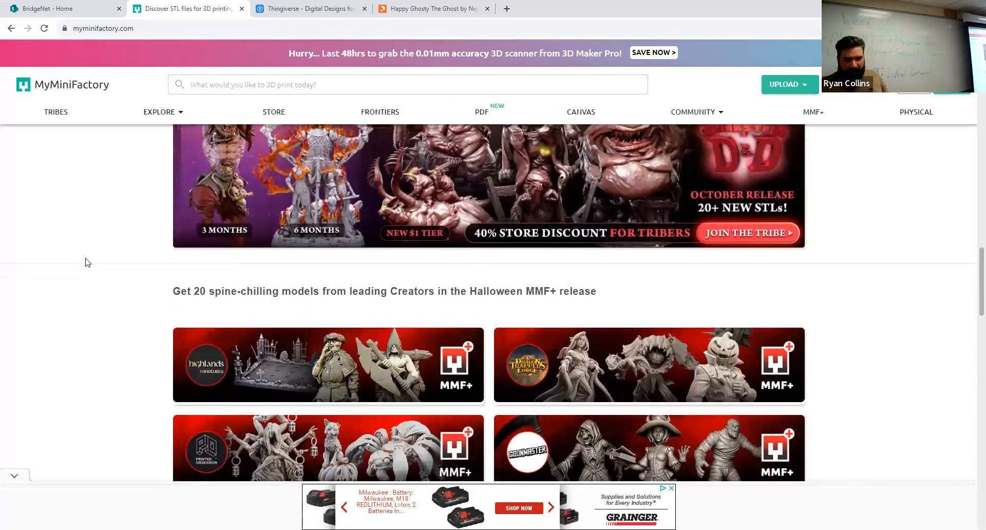
scroll(87, 234, down, 4)
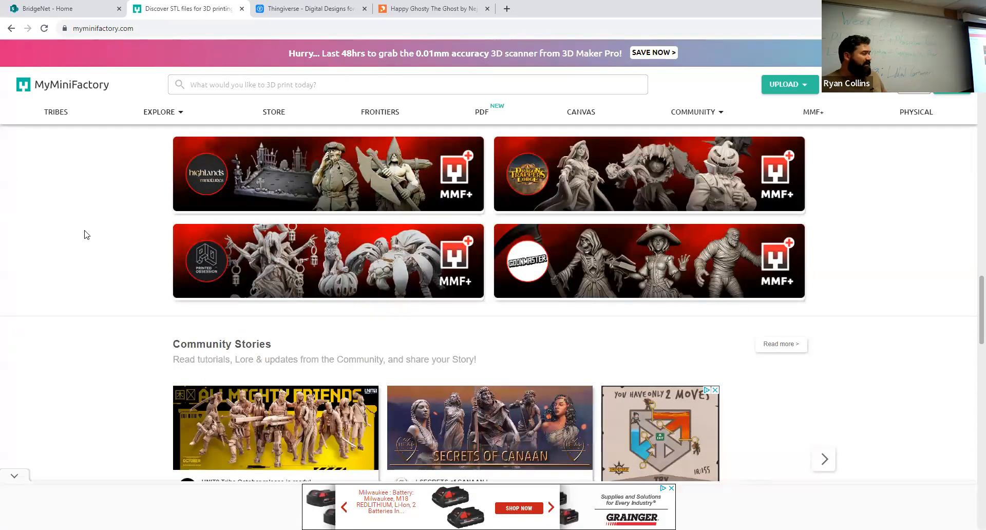
Step: Open the Thingiverse page and browse the popular things of the last 30 days
mouse_move(148, 111)
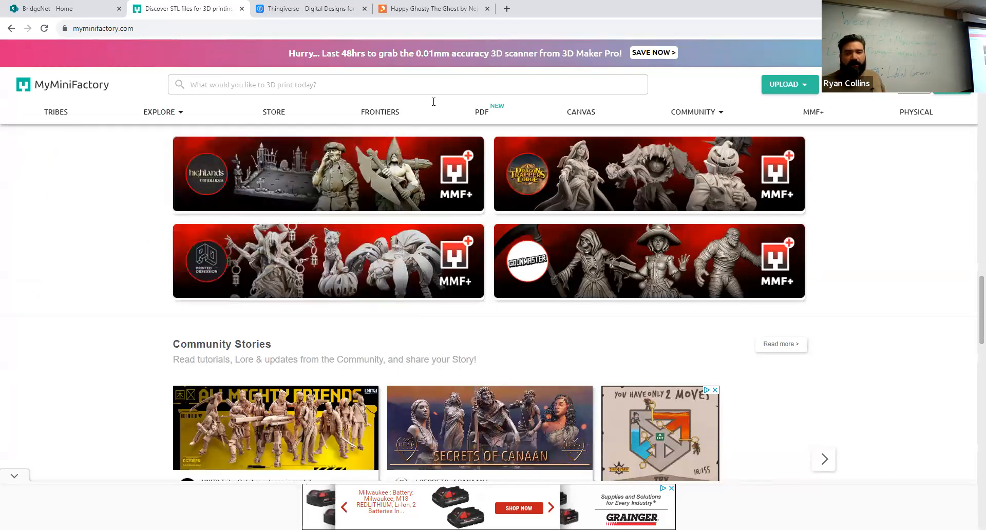
click(318, 8)
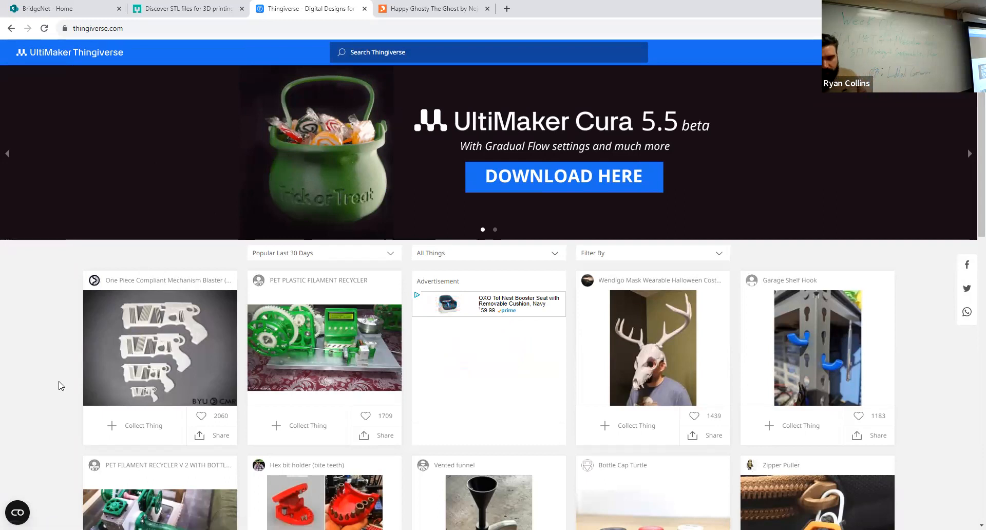
scroll(264, 429, down, 6)
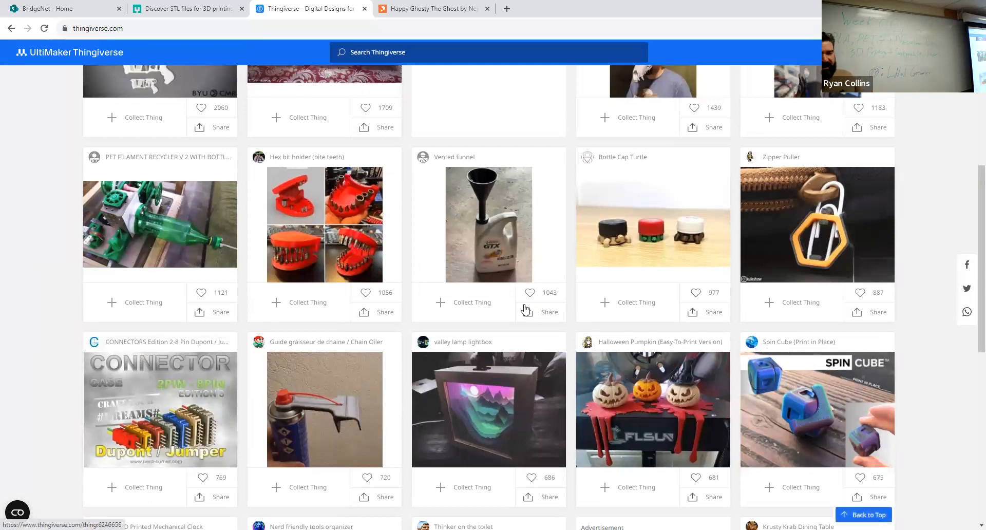
scroll(528, 386, down, 2)
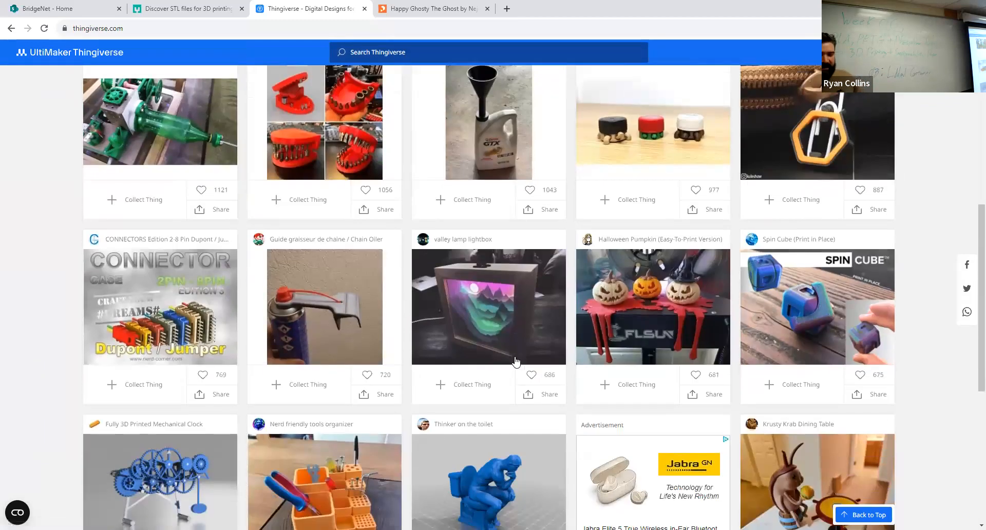
Step: Look through the remaining popular things on the Thingiverse home page, down to the end of the list
scroll(516, 343, up, 2)
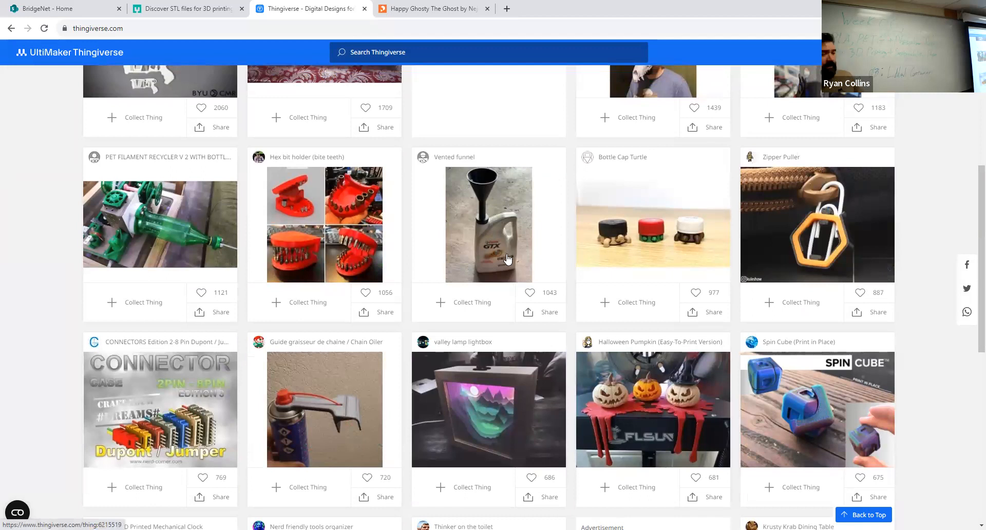
scroll(506, 334, down, 5)
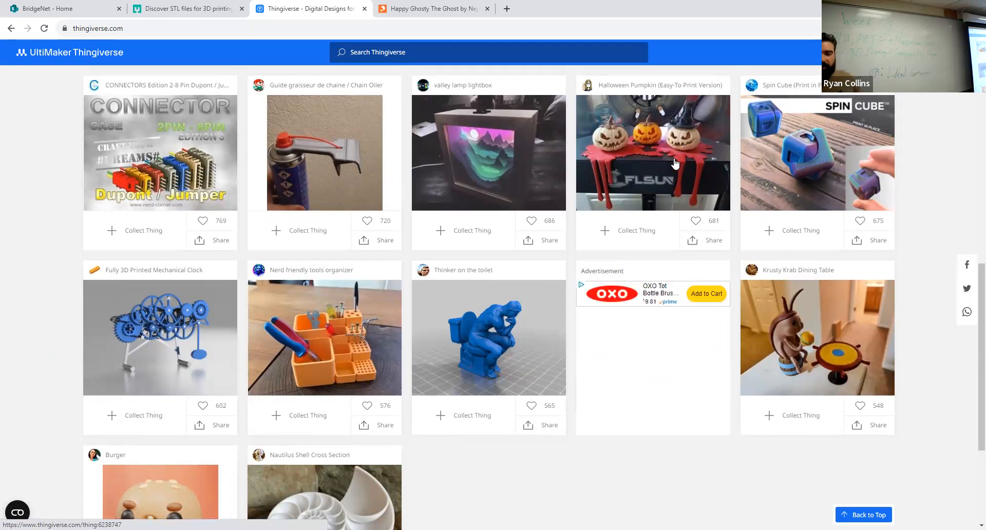
scroll(534, 332, down, 3)
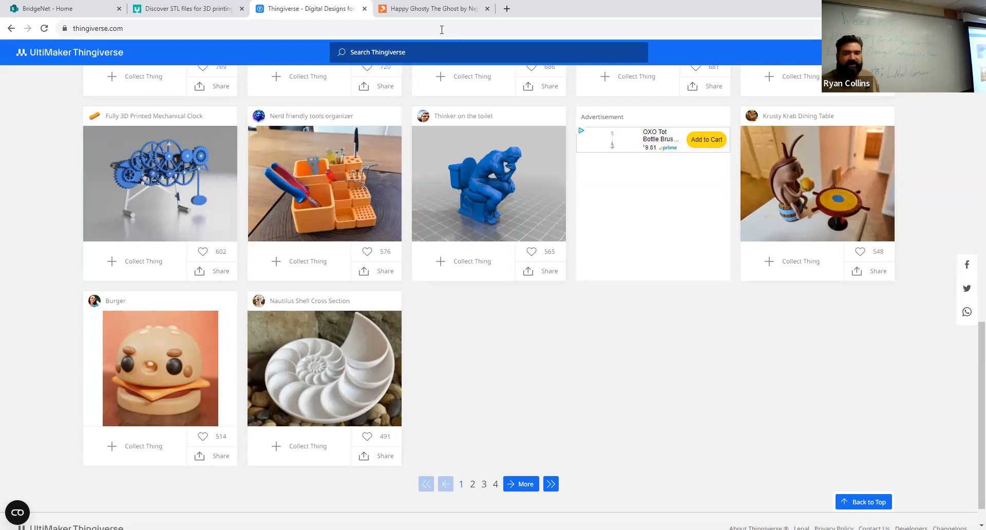
click(427, 8)
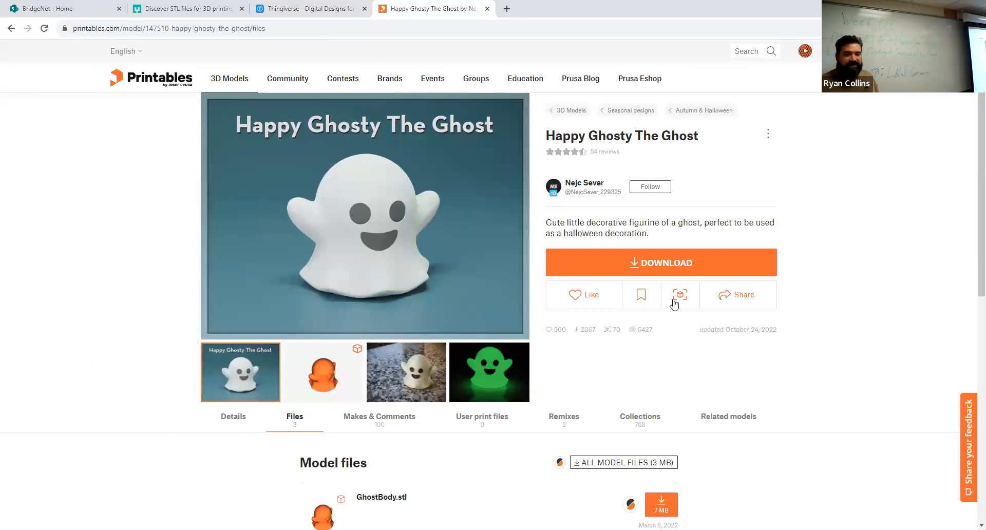
click(272, 7)
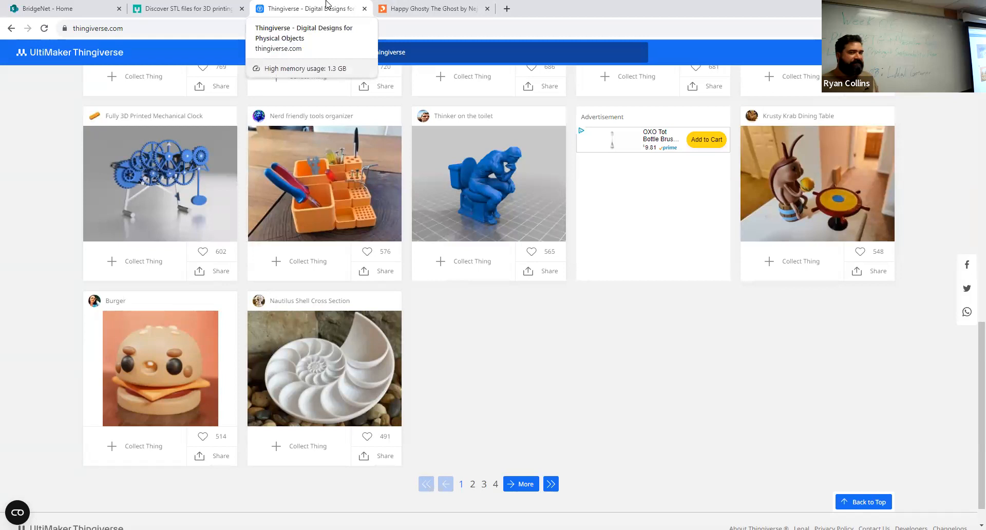
Step: Open the Printables home page and look at its featured models
click(420, 8)
click(169, 86)
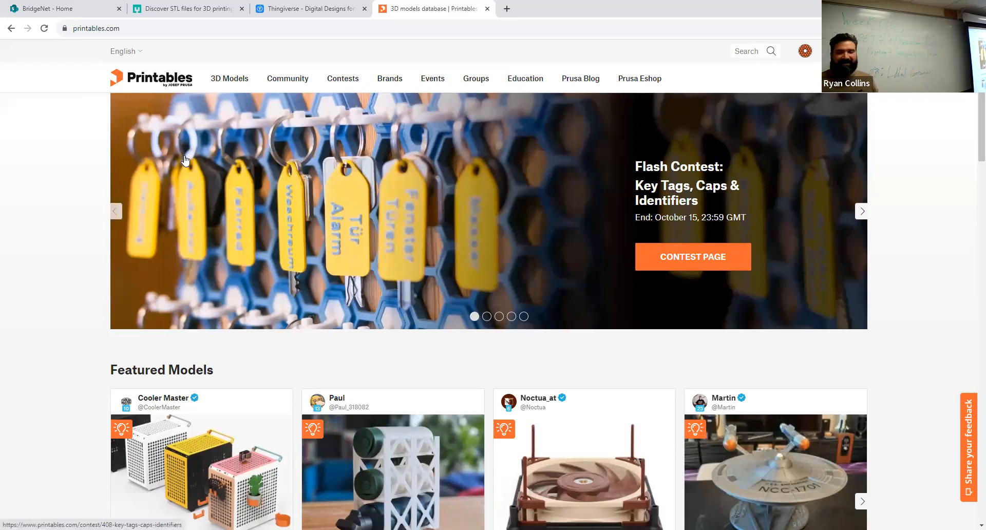
scroll(439, 186, down, 4)
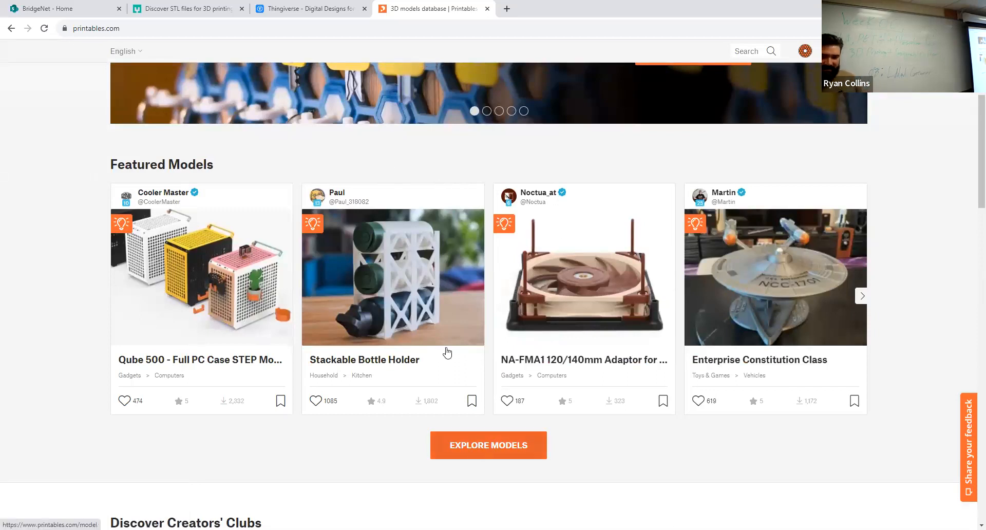
Step: Open the full Printables 3D Models catalogue and browse the designs sorted by likes over the past 7 days
click(483, 443)
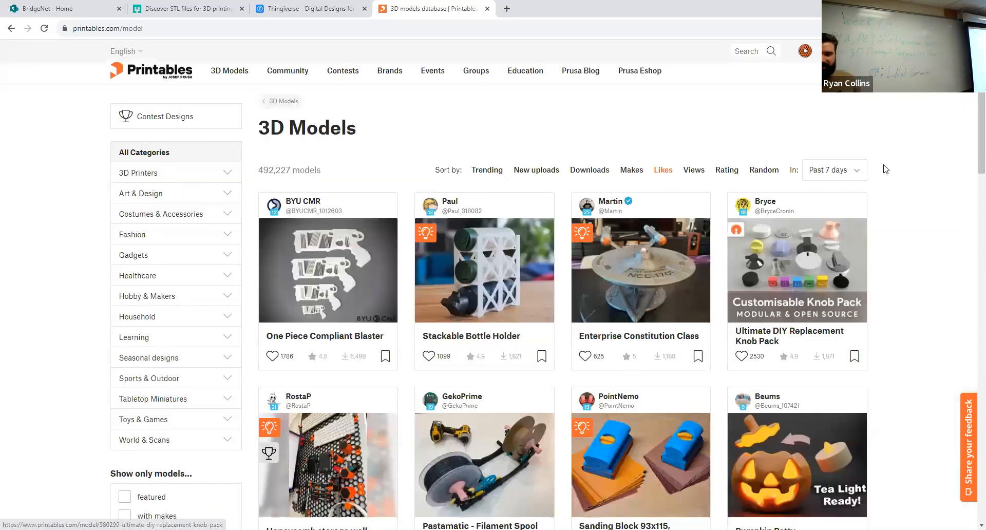
scroll(884, 168, down, 6)
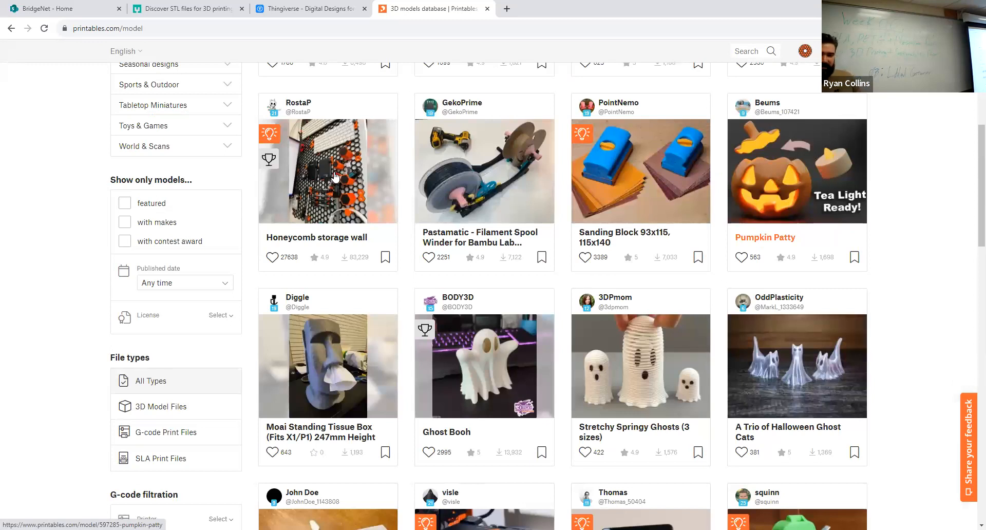
scroll(369, 214, down, 4)
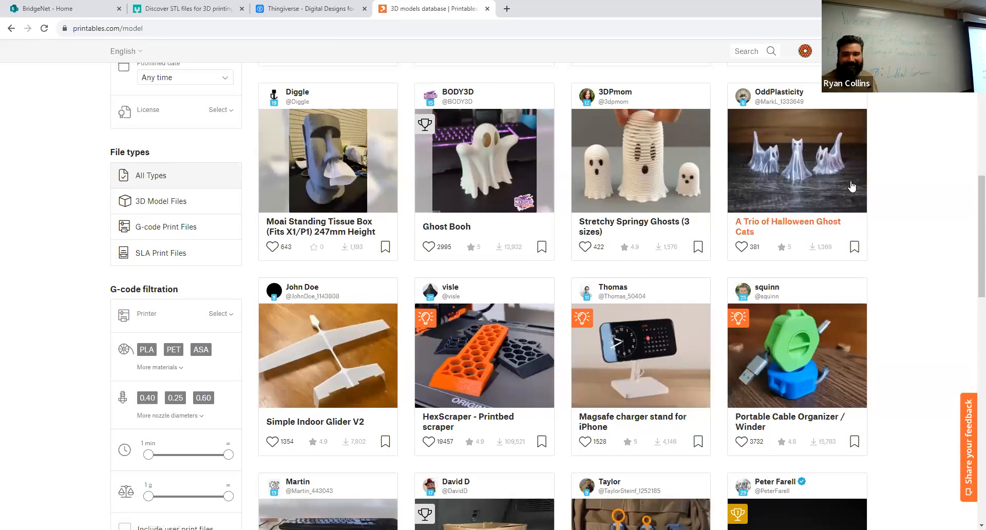
scroll(596, 354, down, 5)
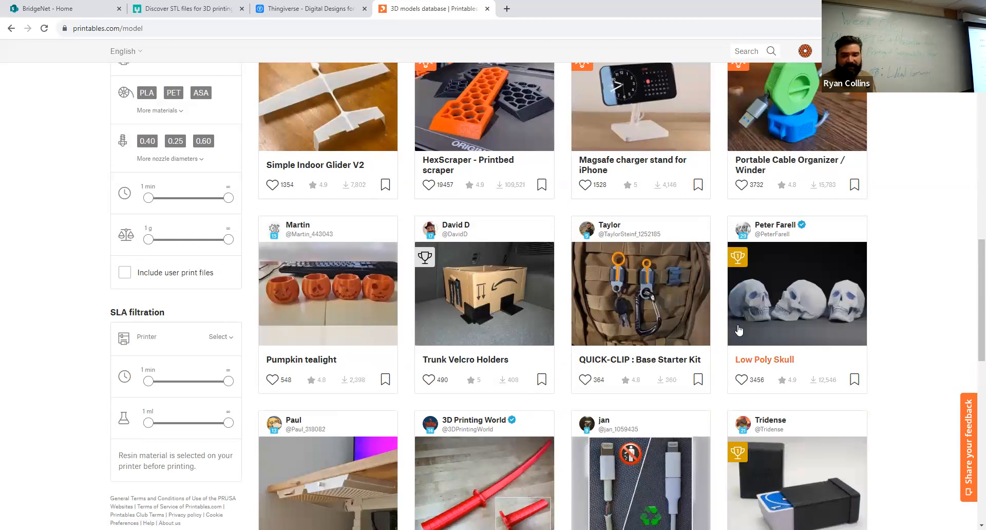
Step: Return to the Happy Ghosty The Ghost page on Printables and review its downloadable model files
click(12, 27)
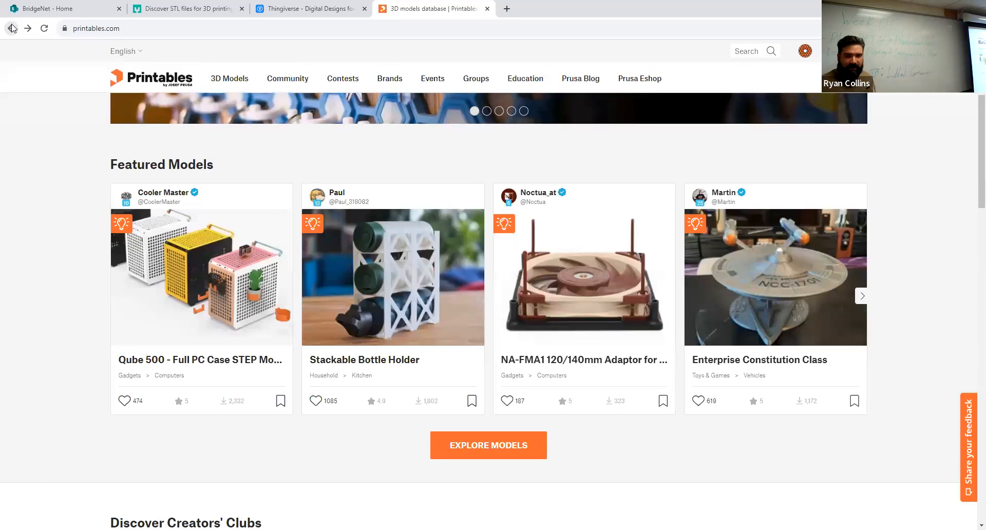
click(11, 27)
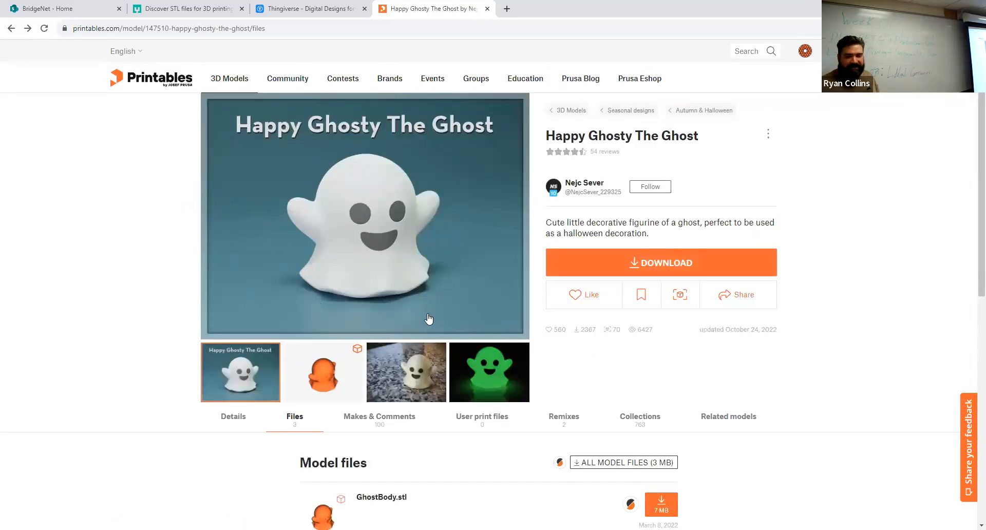
scroll(441, 257, down, 4)
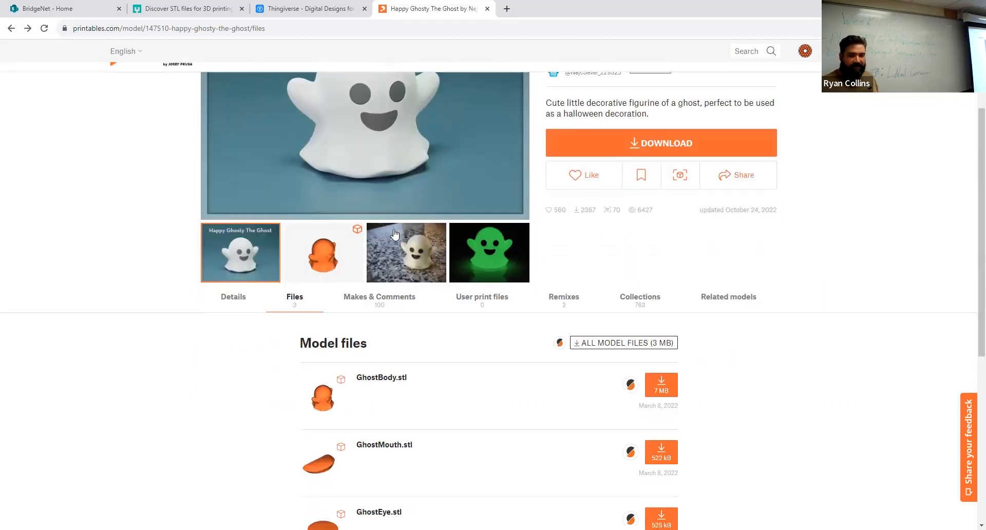
scroll(351, 285, up, 4)
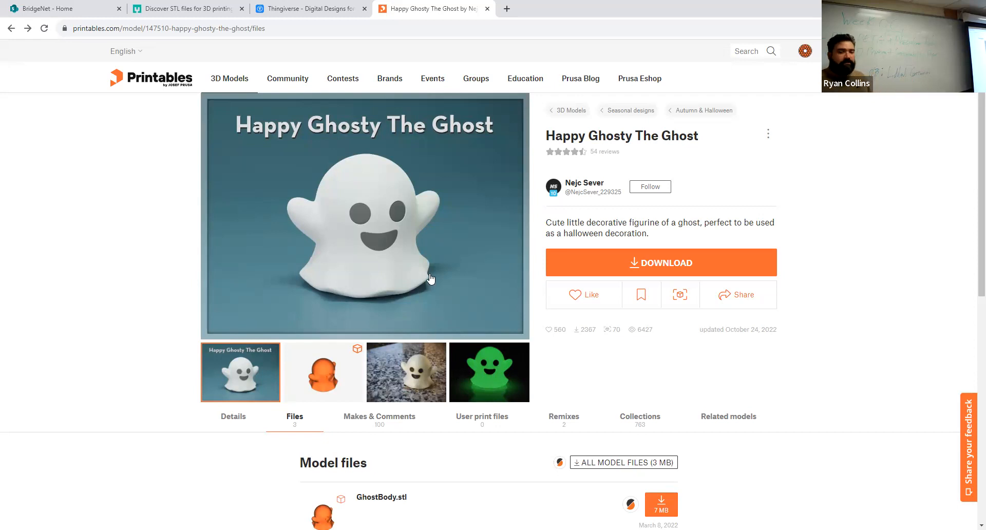
Step: Revisit the Thingiverse and MyMiniFactory pages, ending back on the Happy Ghosty The Ghost model page
click(335, 4)
click(216, 8)
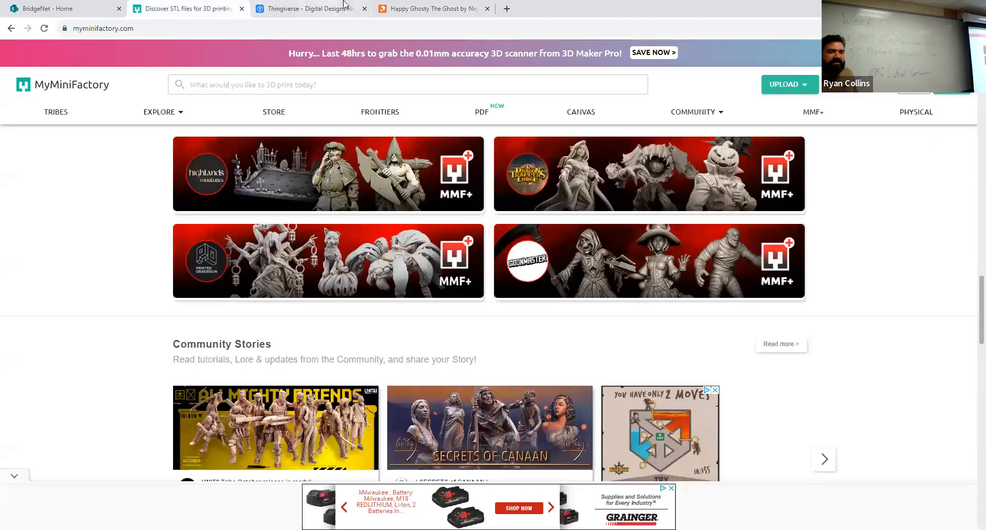
click(407, 4)
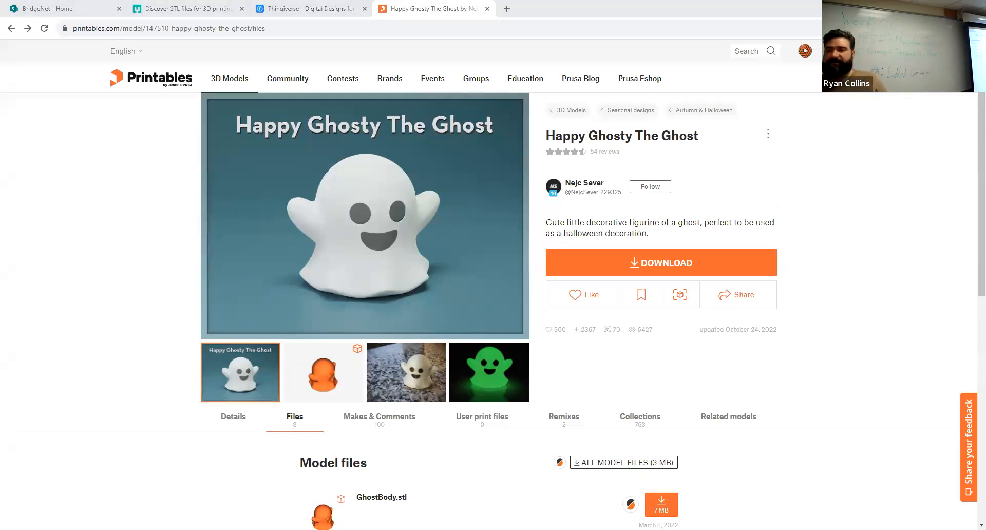
Step: Switch to Fusion 360, create a new design and save it as "Example - Ghost Box" in the 03 - Lidded Container folder
key(alt+Tab)
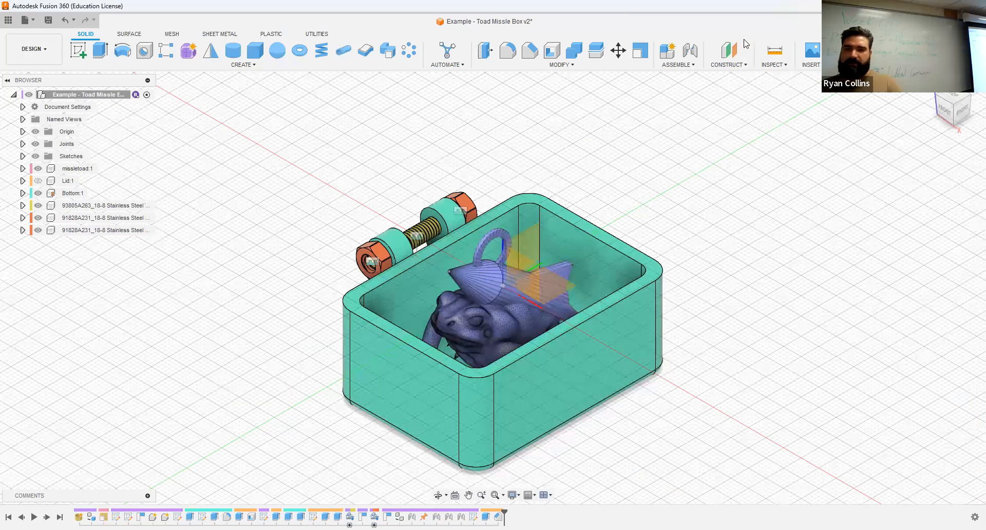
key(ctrl+n)
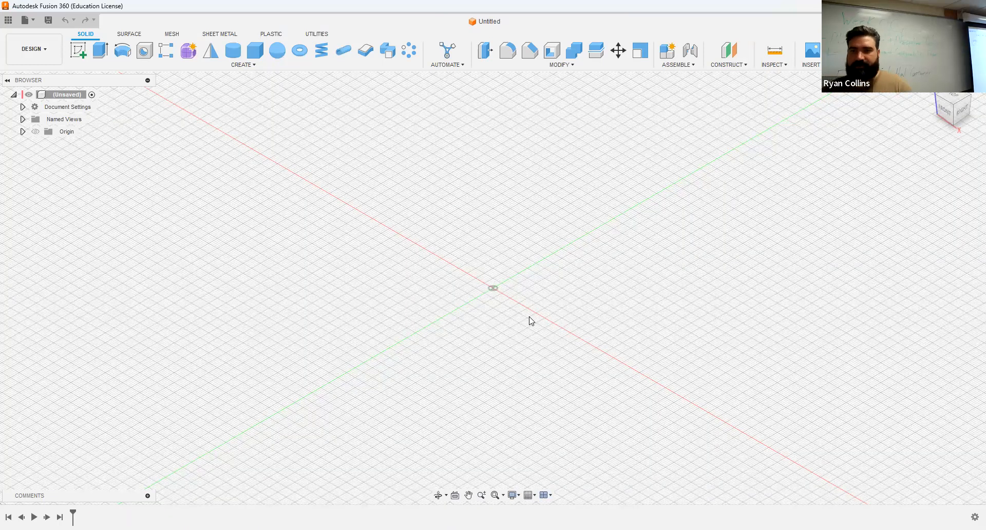
key(ctrl+s)
text(Example)
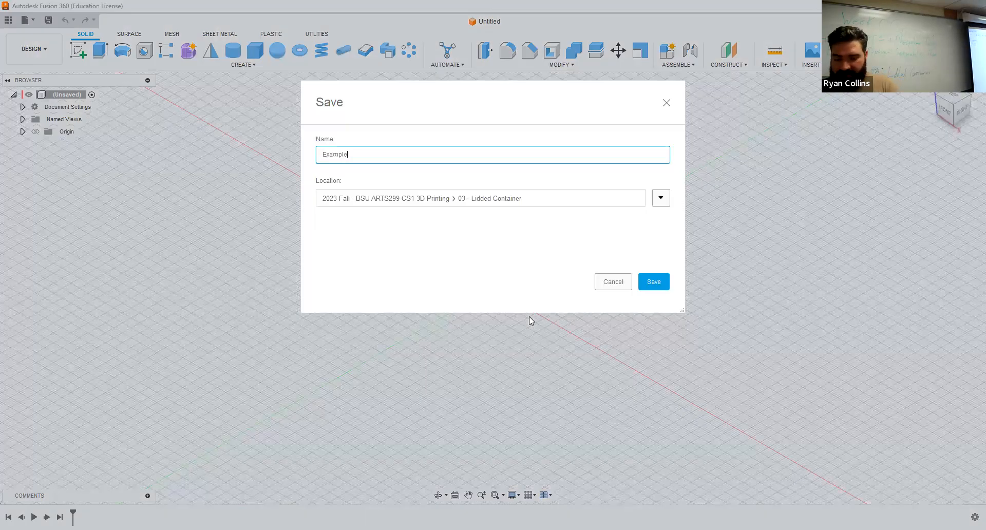
text( - Ghost)
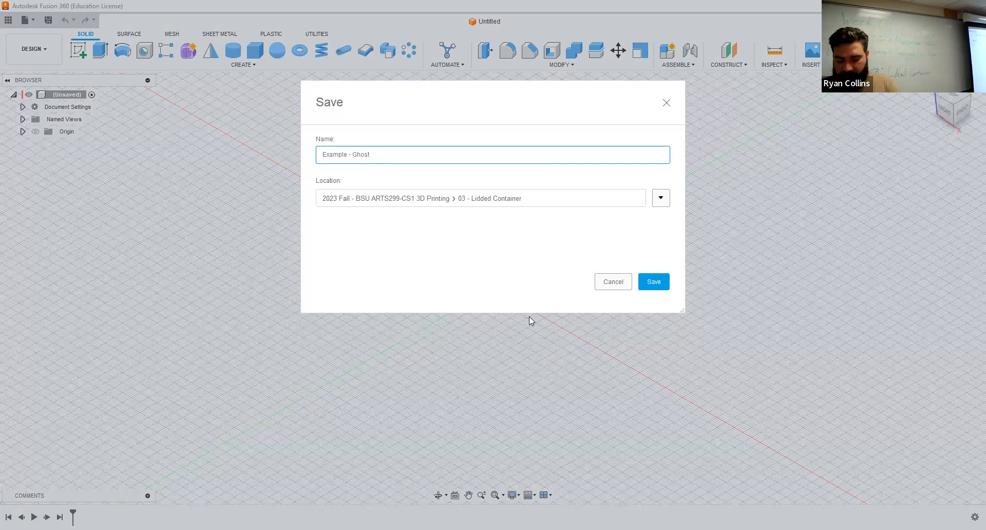
text( Box)
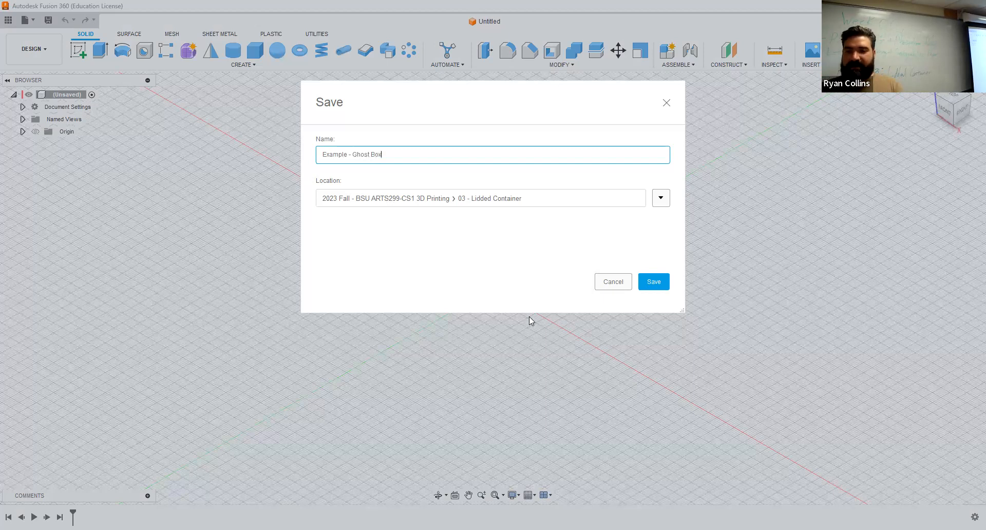
key(Return)
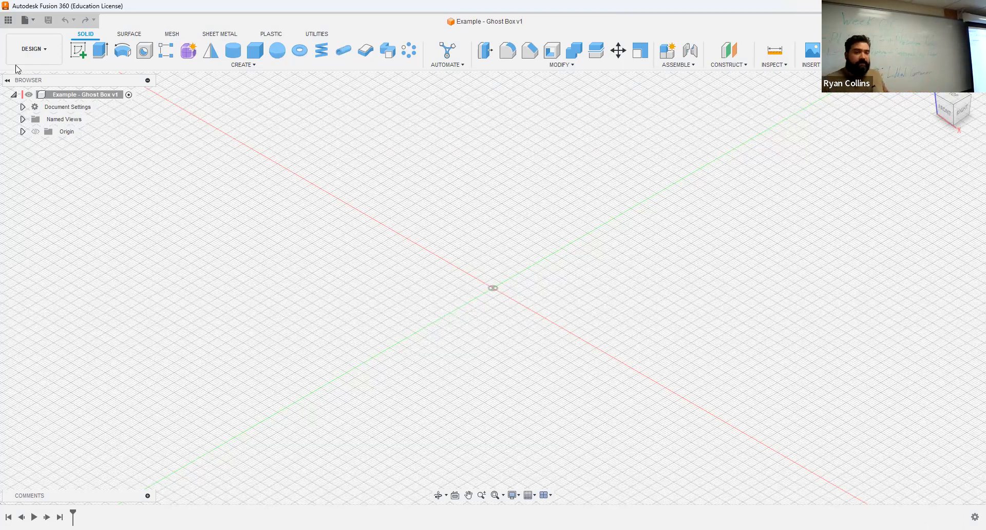
click(27, 21)
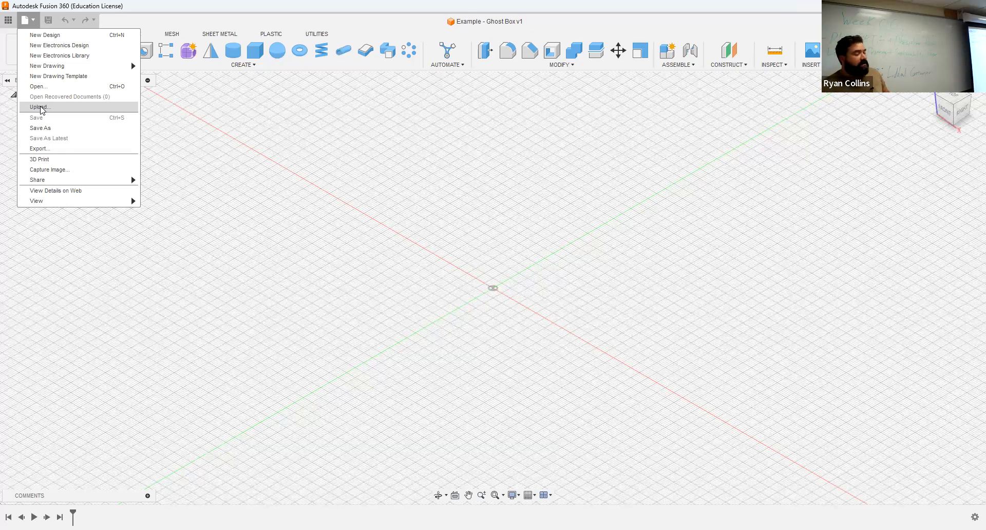
click(313, 161)
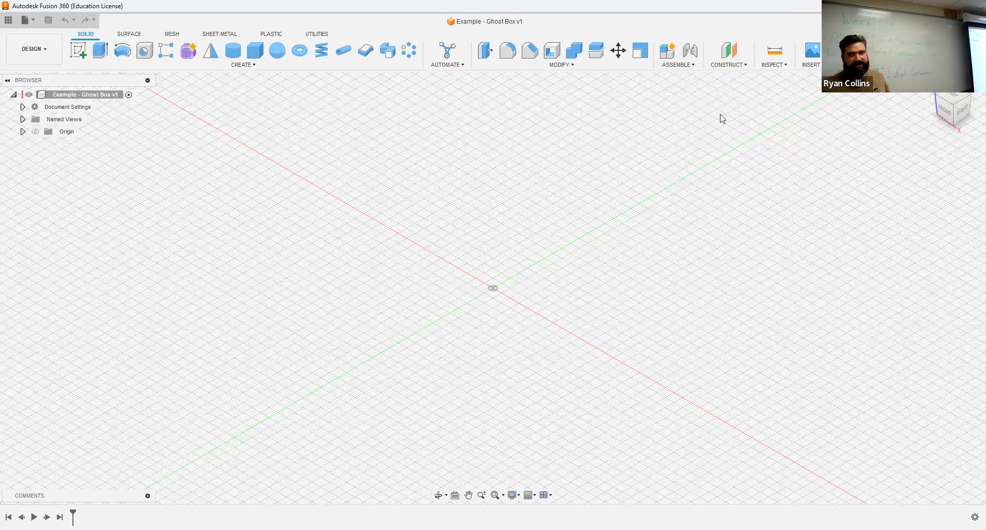
Step: Load the GhostBody mesh file from the computer's Downloads folder into the design with Insert Mesh
click(816, 69)
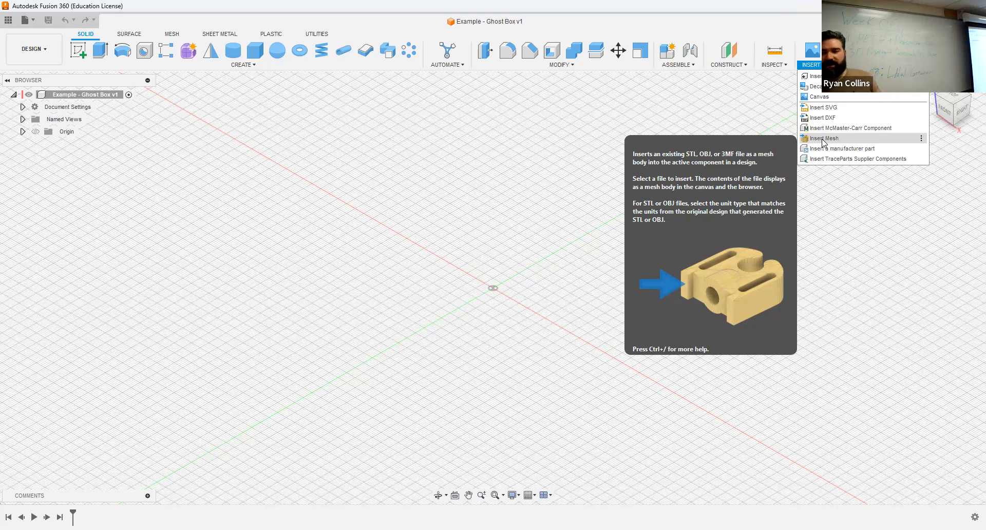
click(823, 139)
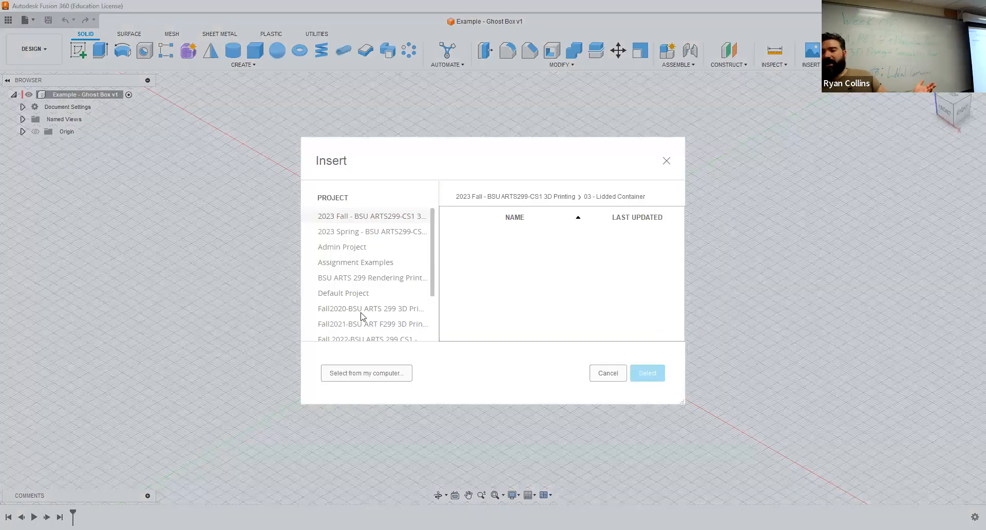
click(369, 374)
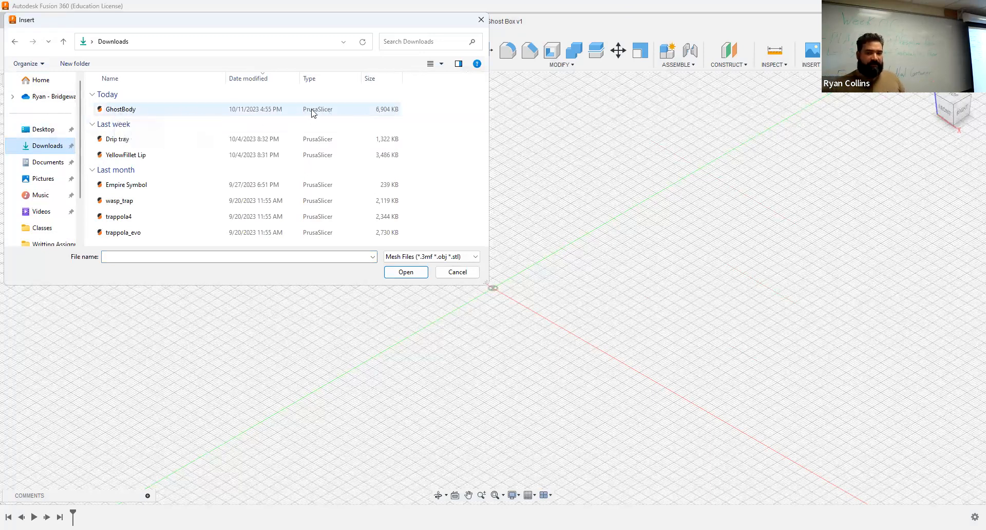
click(121, 109)
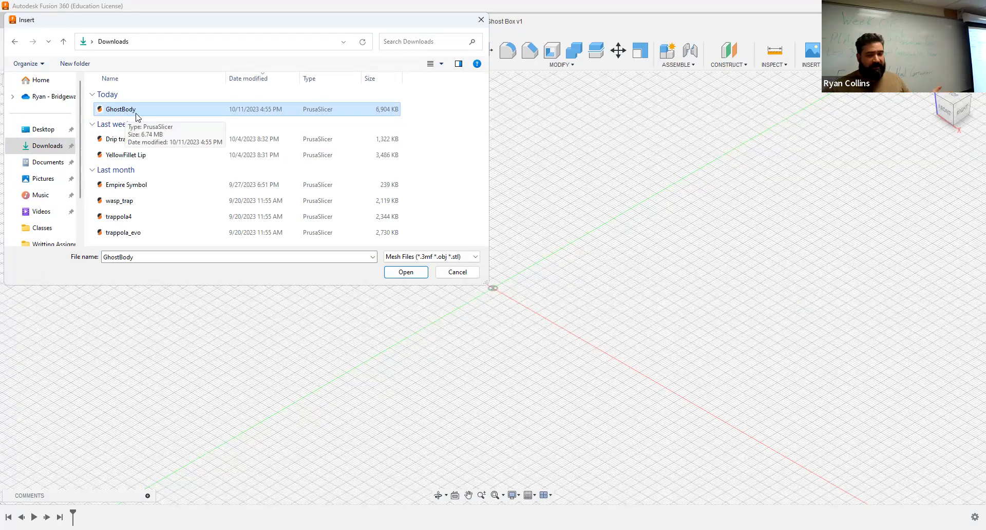
click(401, 276)
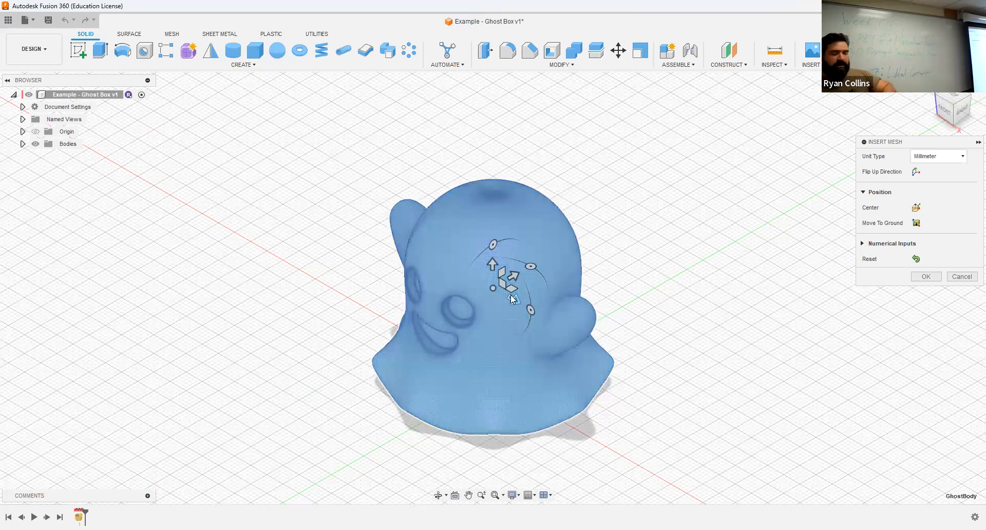
Step: Try rotating the ghost mesh with the manipulator, undo the rotation and accept the insertion in millimeters
drag(493, 244, 529, 203)
key(ctrl+z)
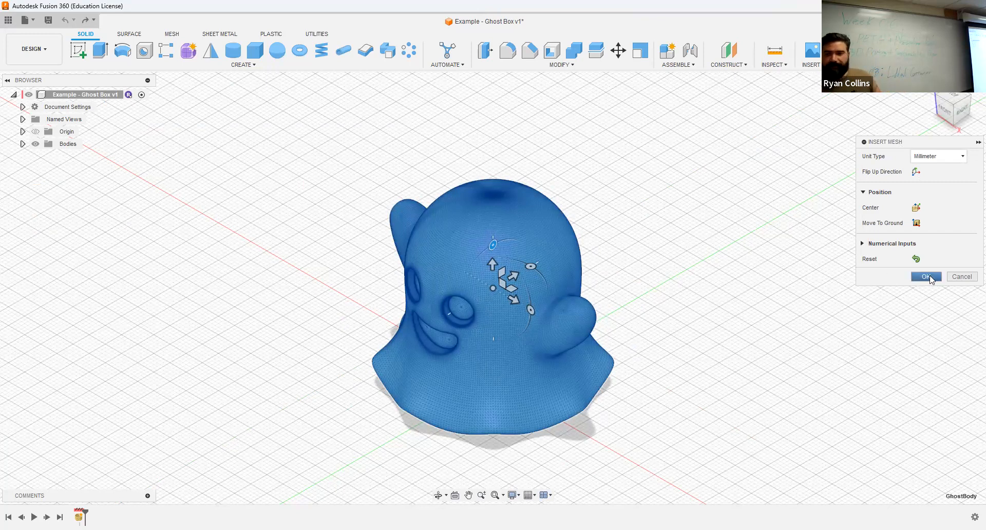
click(926, 277)
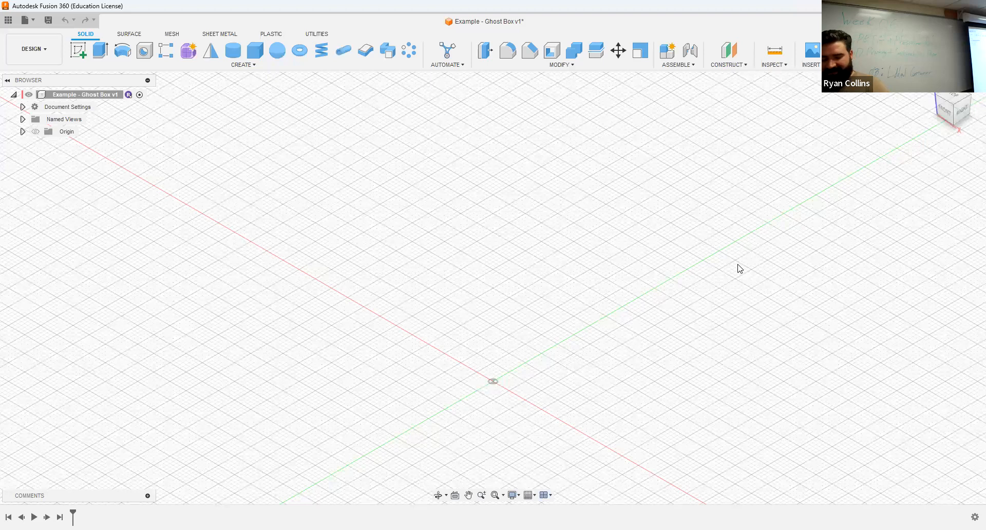
Step: Insert the GhostBody mesh file from the computer's Downloads folder and accept it with millimeters as the unit type
click(812, 65)
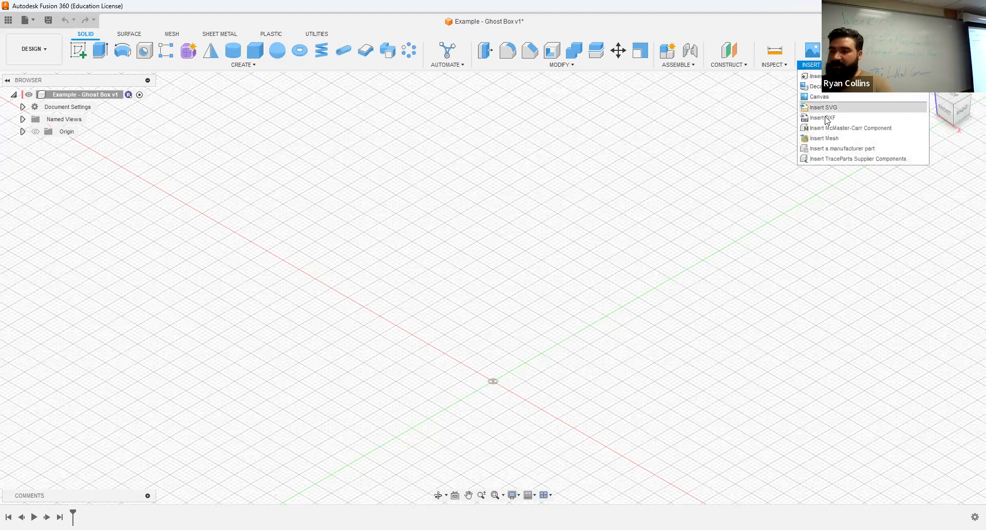
click(825, 138)
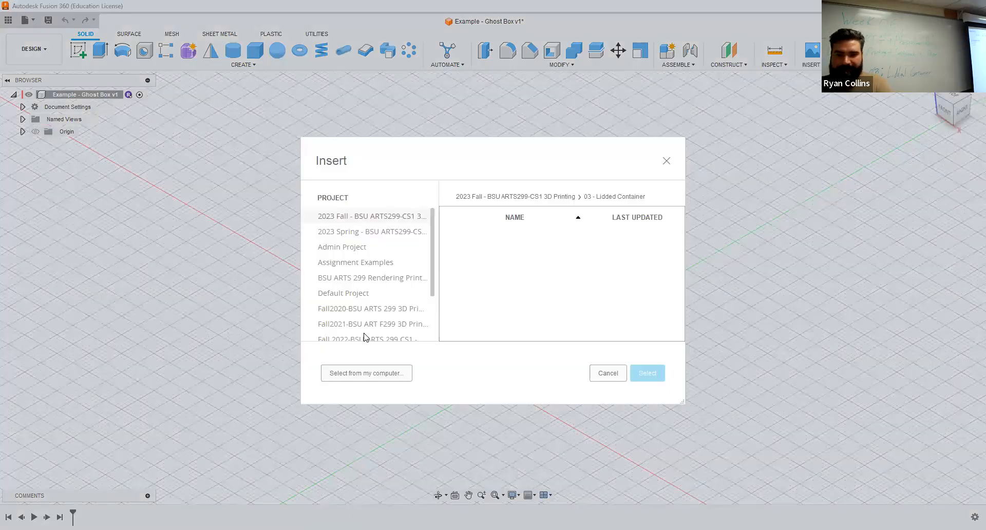
click(366, 374)
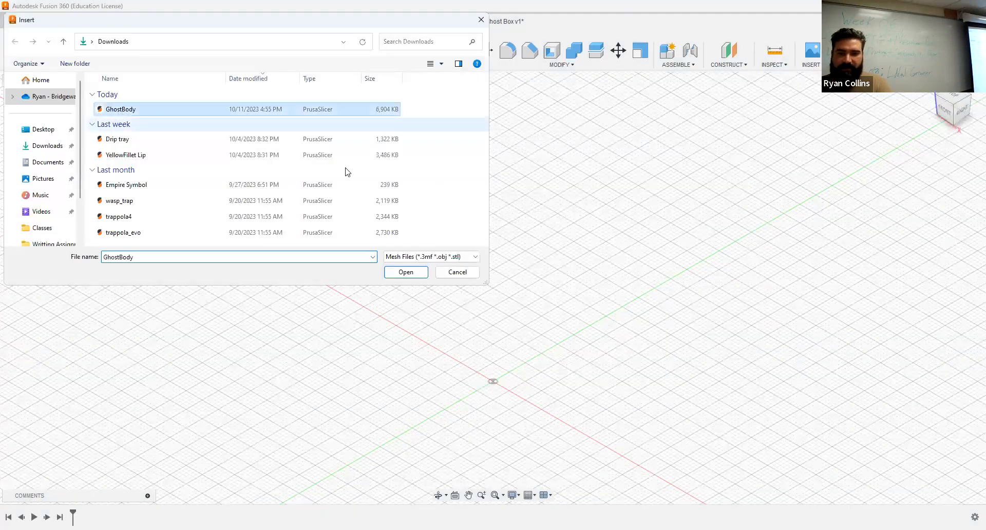
click(418, 273)
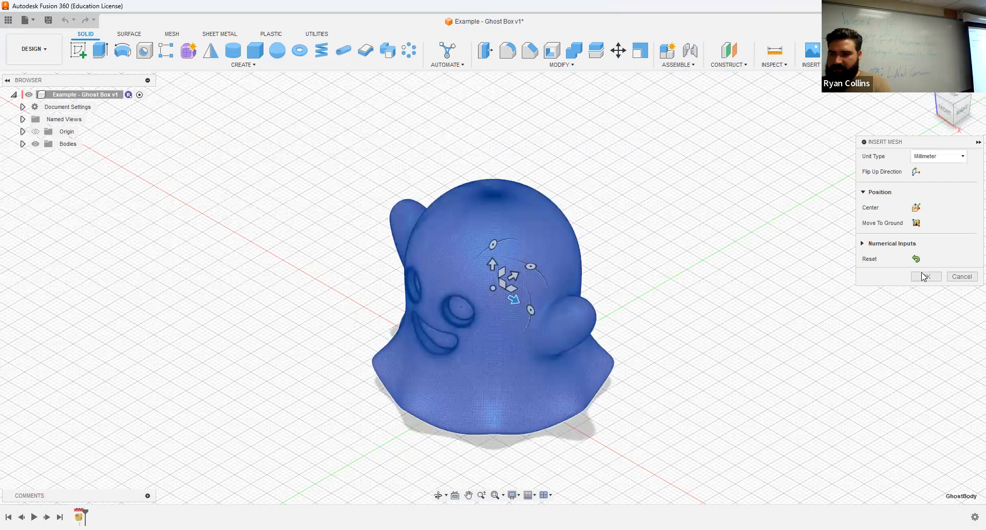
click(927, 277)
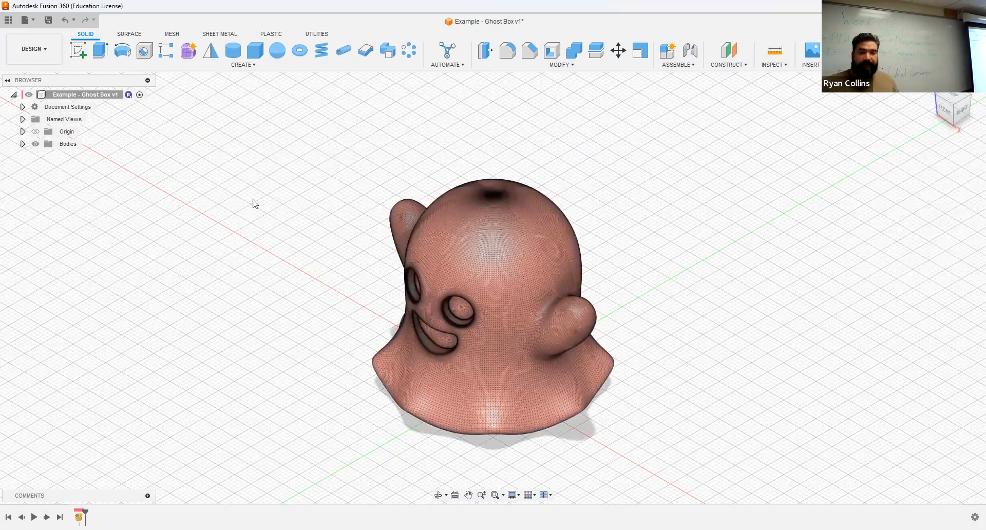
Step: Start a repair of the GhostBody mesh from its warning in the Bodies folder and enable the preview of the repaired body
click(23, 144)
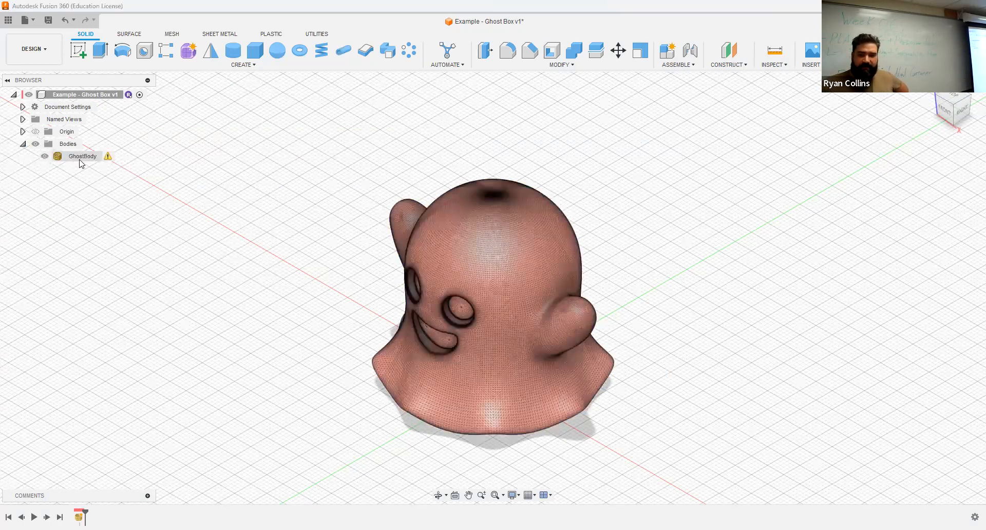
mouse_move(109, 157)
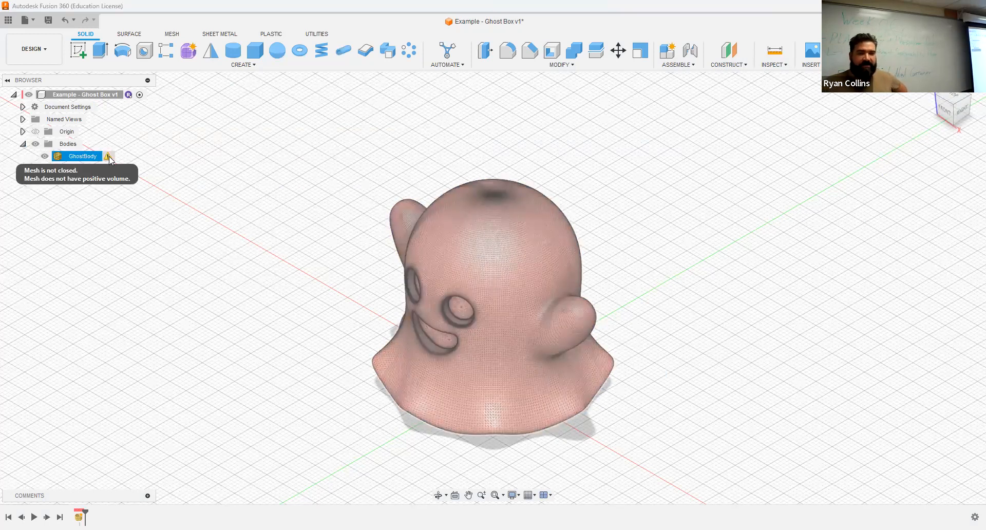
click(109, 157)
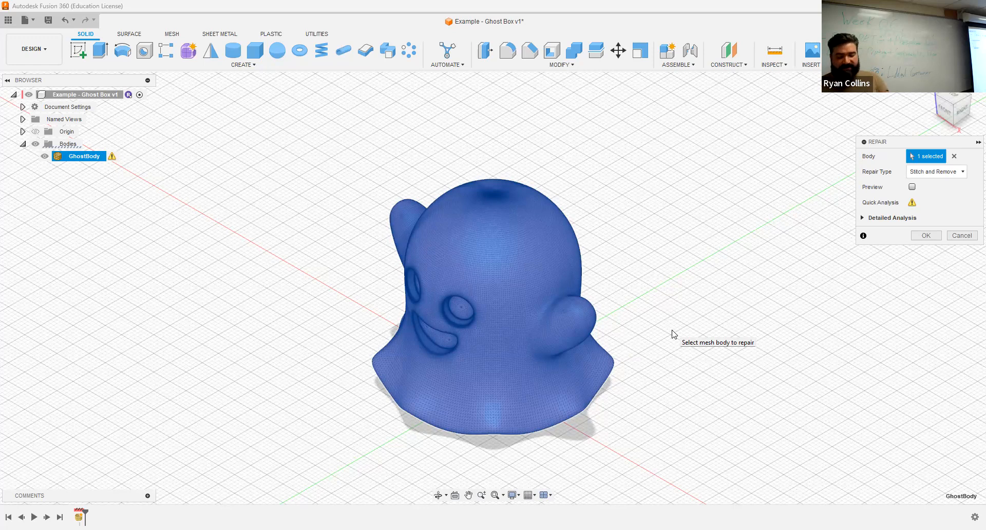
shift+middle_drag(683, 392, 810, 302)
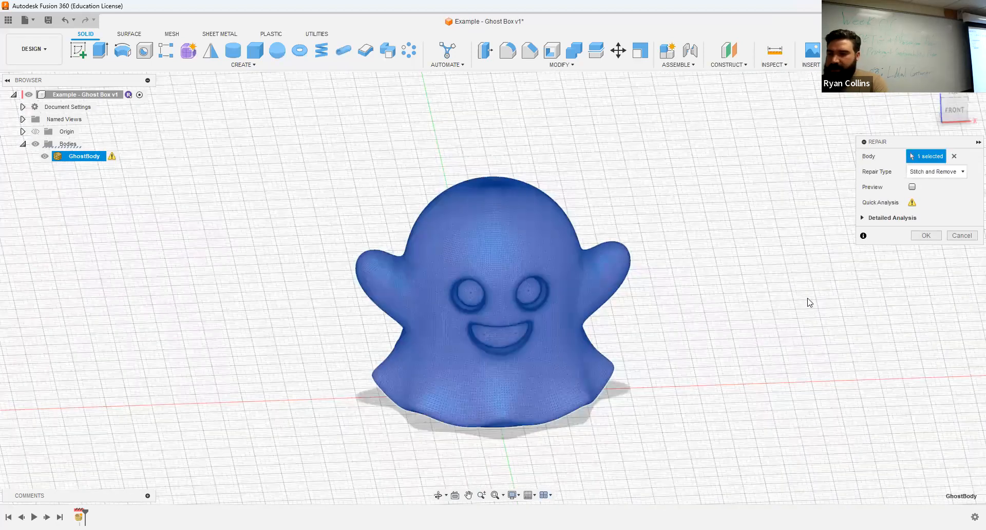
click(913, 187)
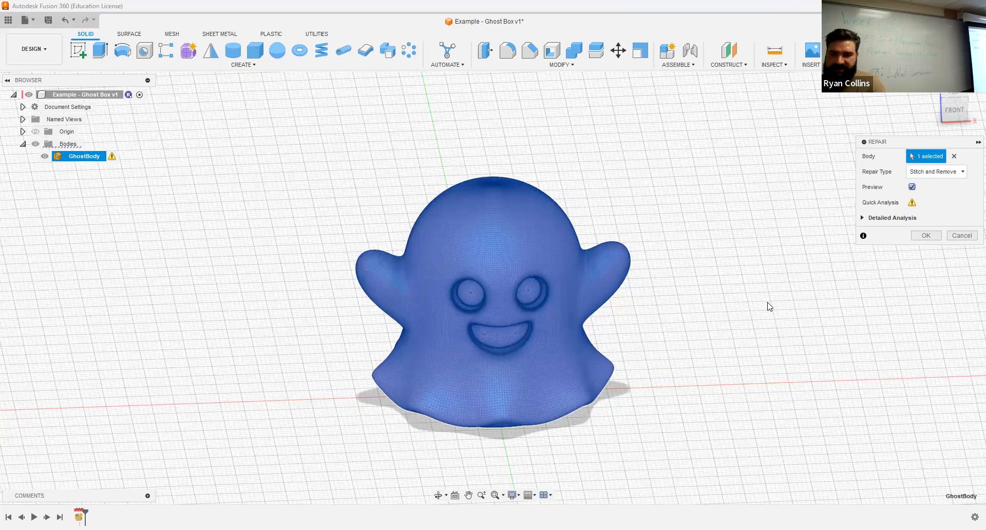
scroll(689, 319, up, 3)
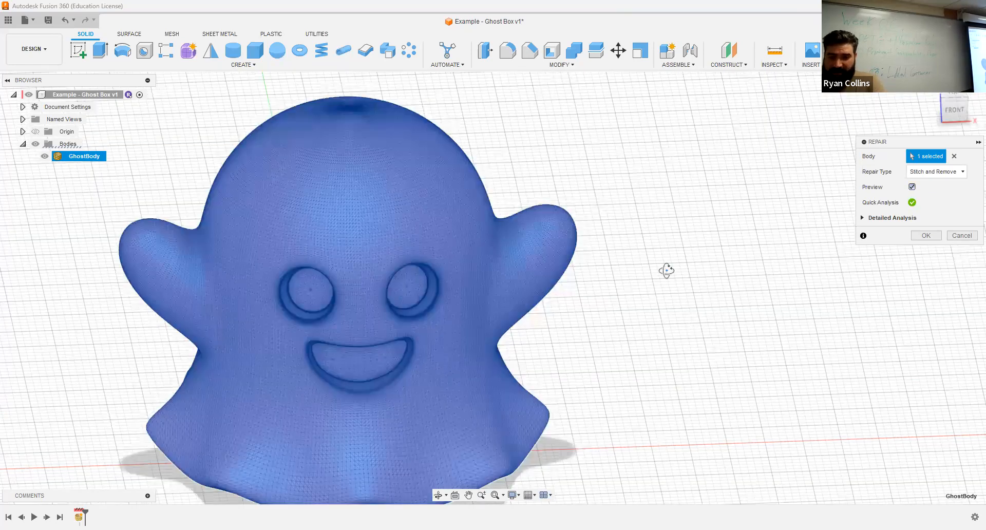
shift+middle_drag(665, 233, 776, 260)
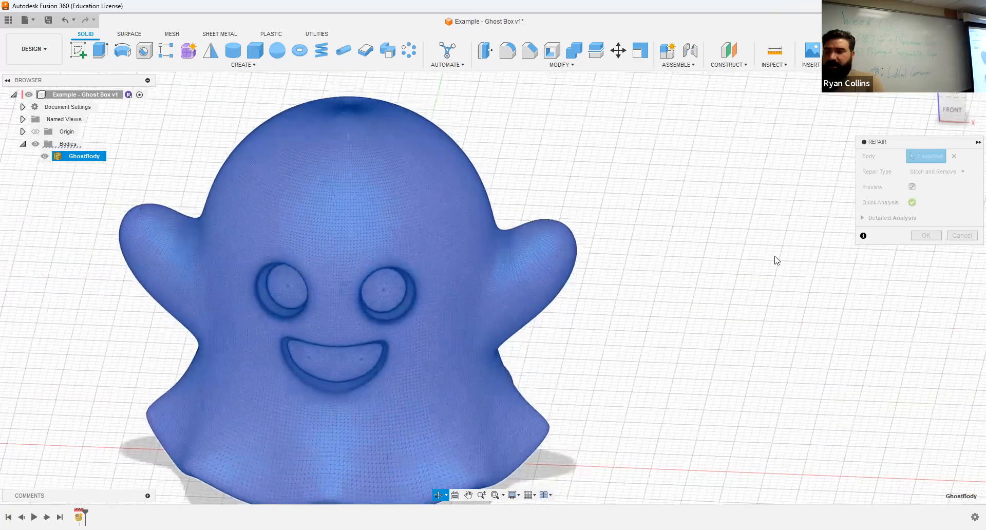
mouse_move(918, 204)
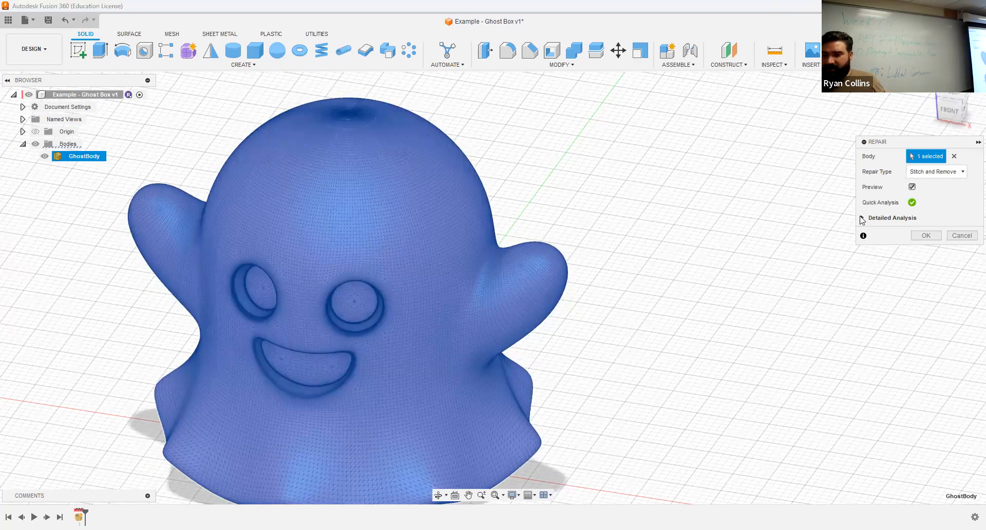
Step: Show the detailed mesh analysis, review the repair types, and apply the repair to GhostBody with Stitch and Remove
click(862, 218)
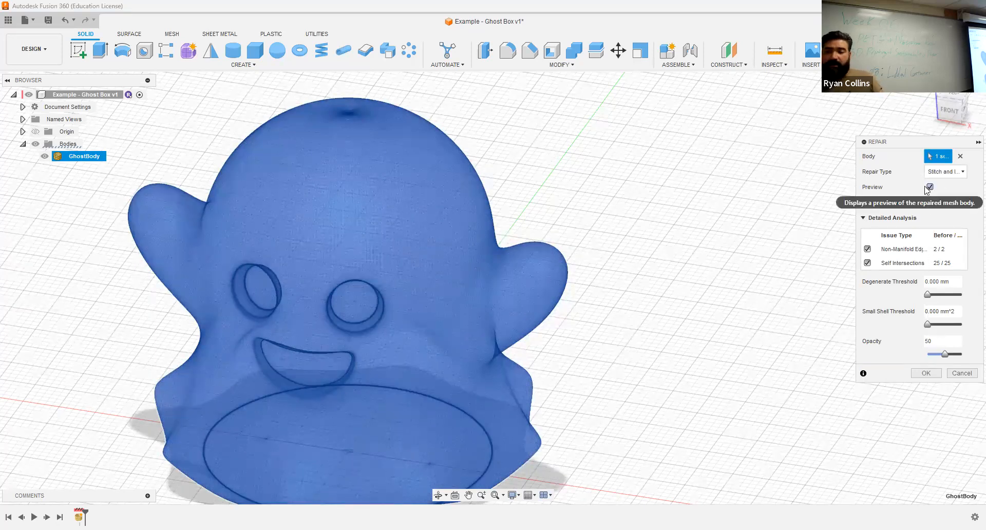
click(947, 174)
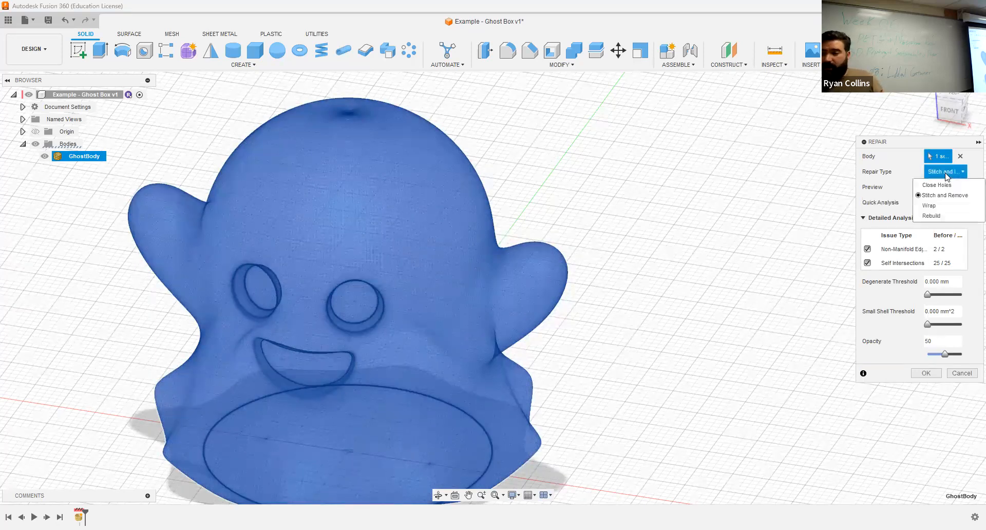
click(958, 201)
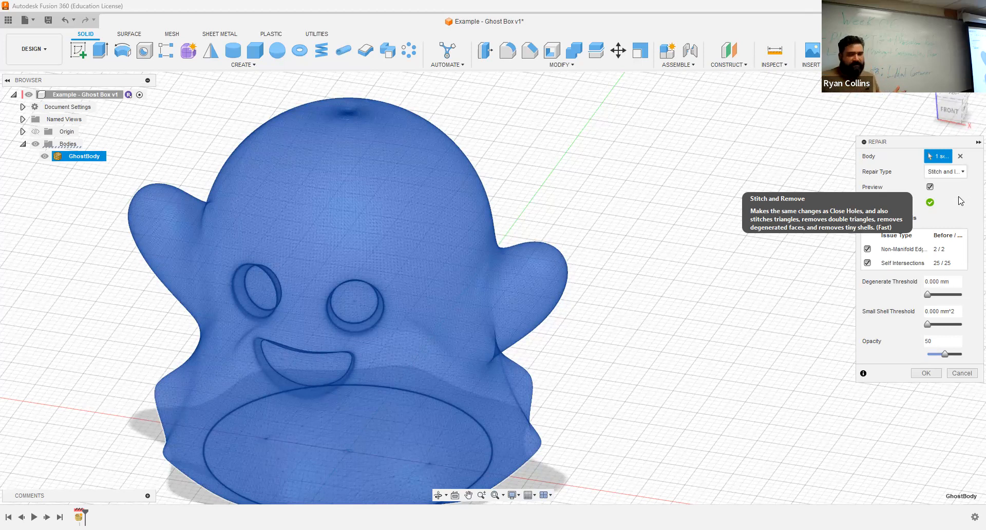
click(949, 173)
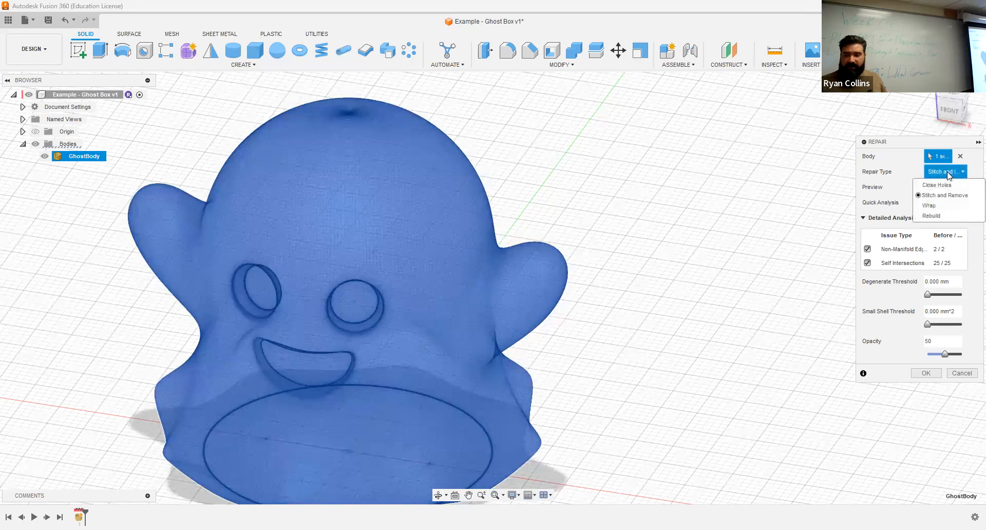
click(948, 173)
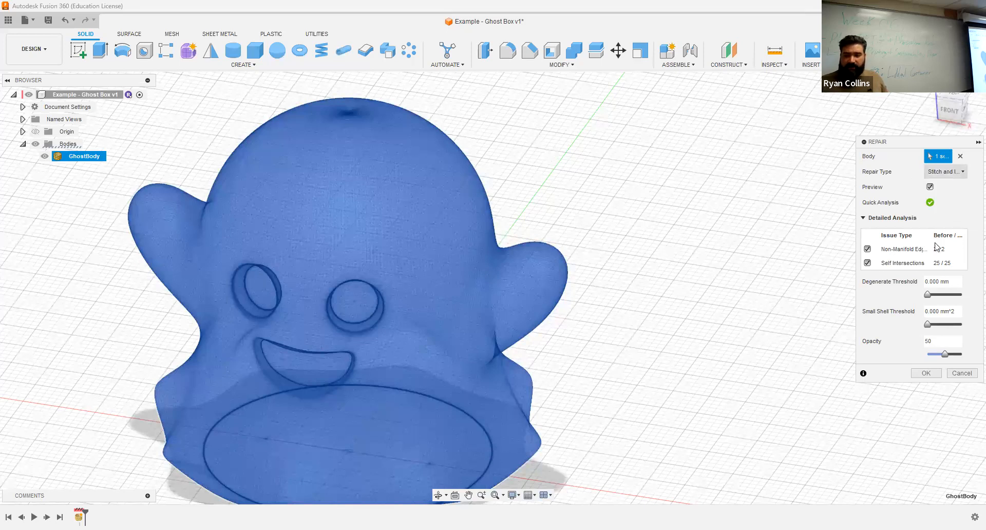
click(927, 373)
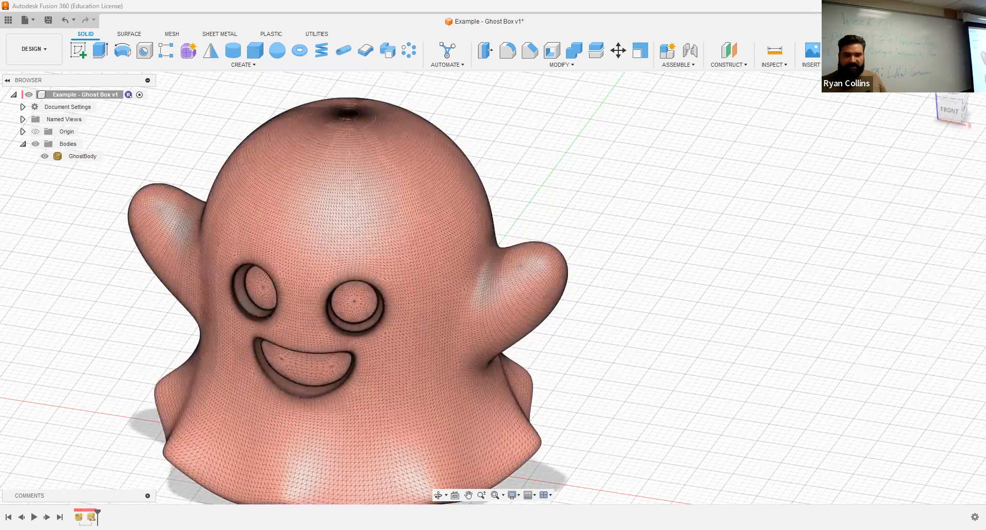
Step: Create an internal standard component named "Ghost Buddy" and make it the active component
click(929, 84)
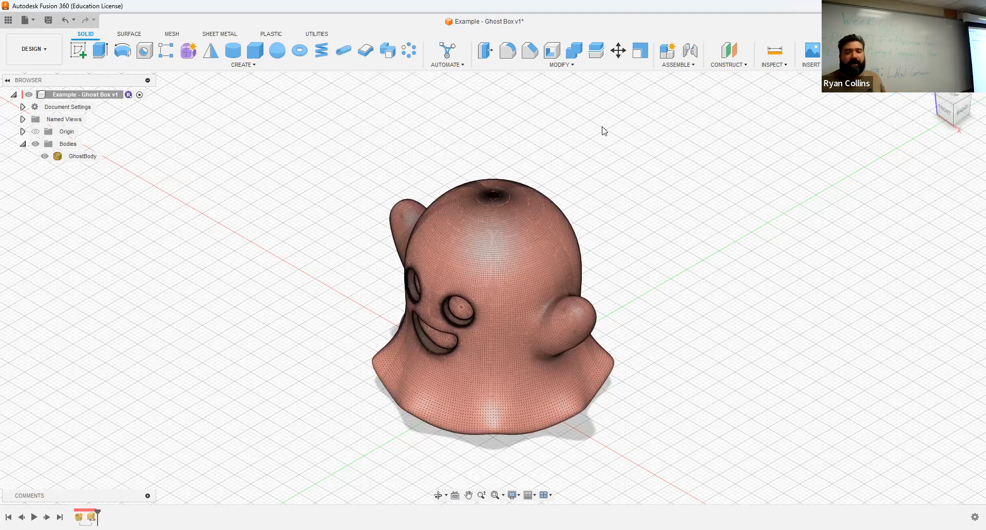
click(667, 50)
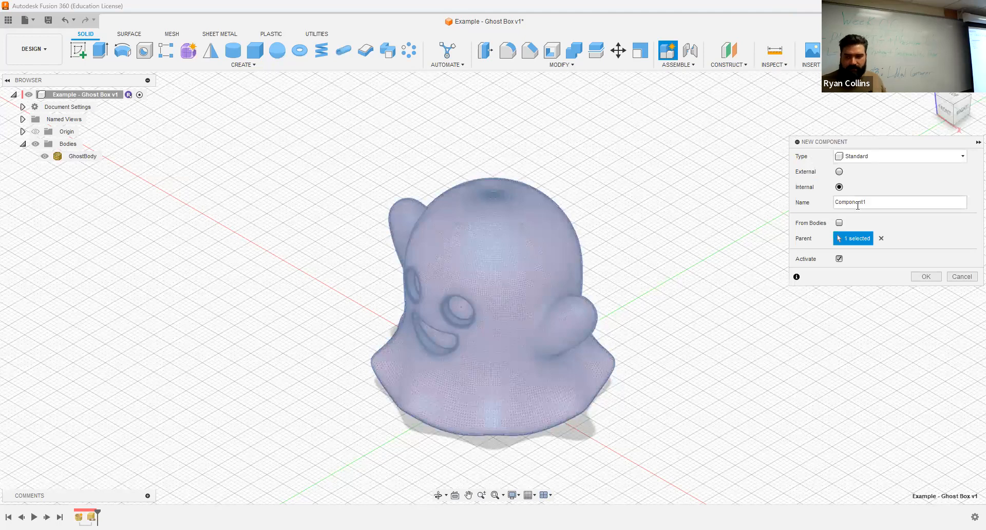
double_click(858, 203)
text(Ghost Buddy)
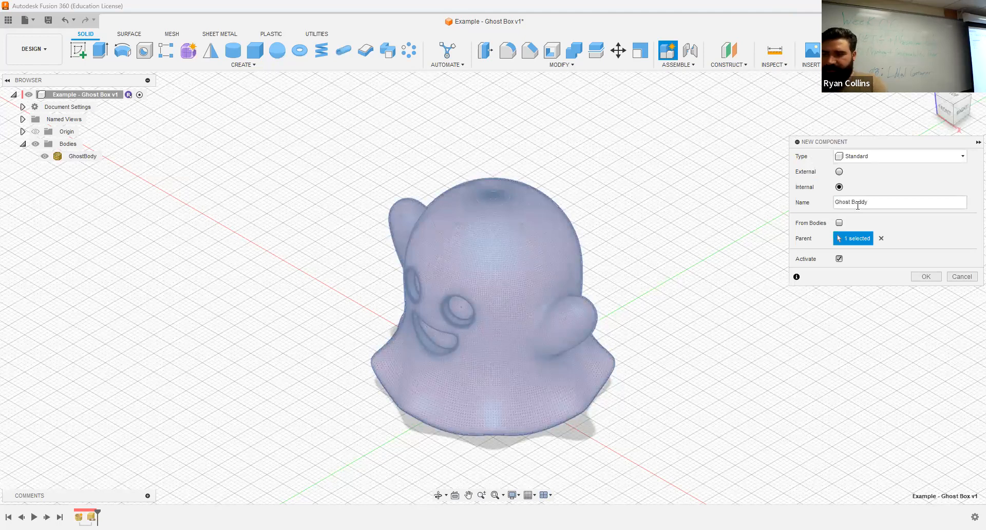
key(Return)
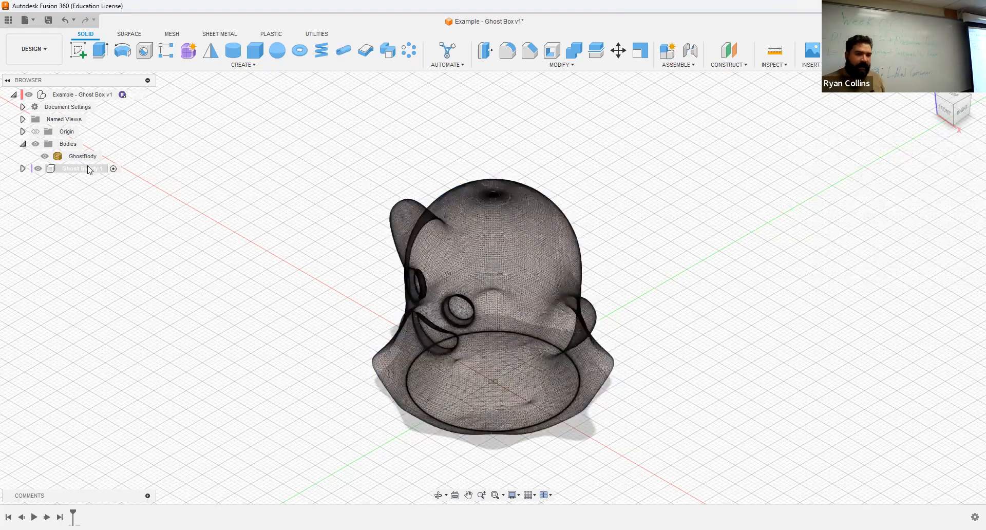
Step: Move the GhostBody mesh into the Ghost Buddy component and expand that component's Bodies folder
click(114, 169)
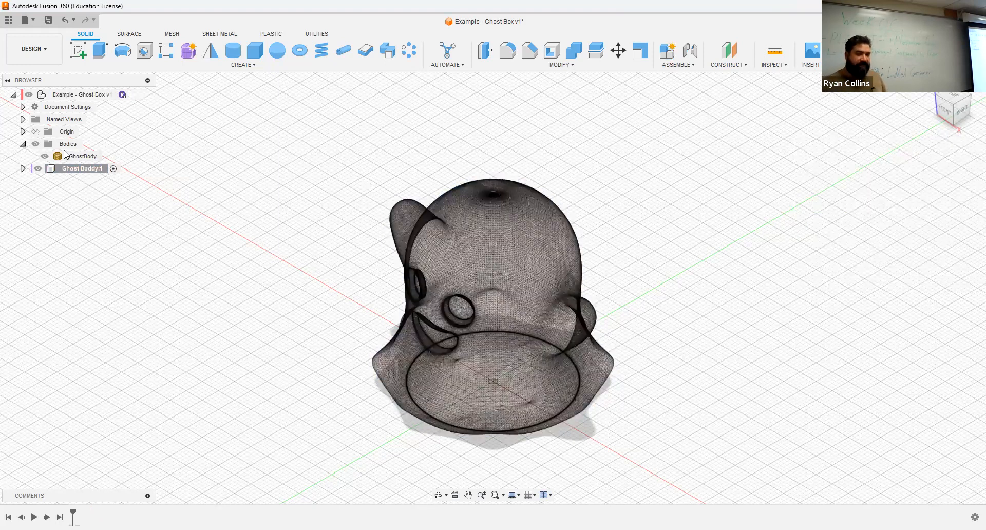
drag(61, 165, 61, 168)
click(23, 144)
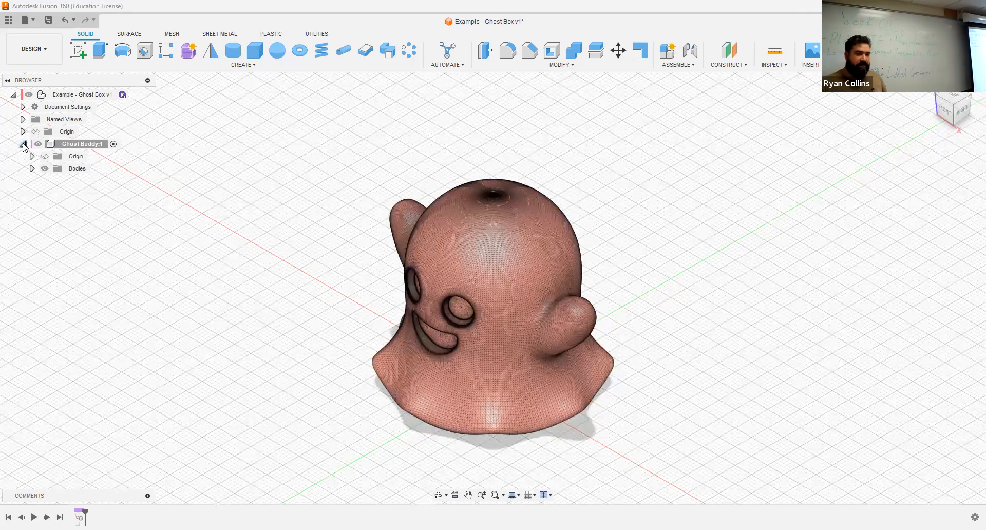
click(32, 168)
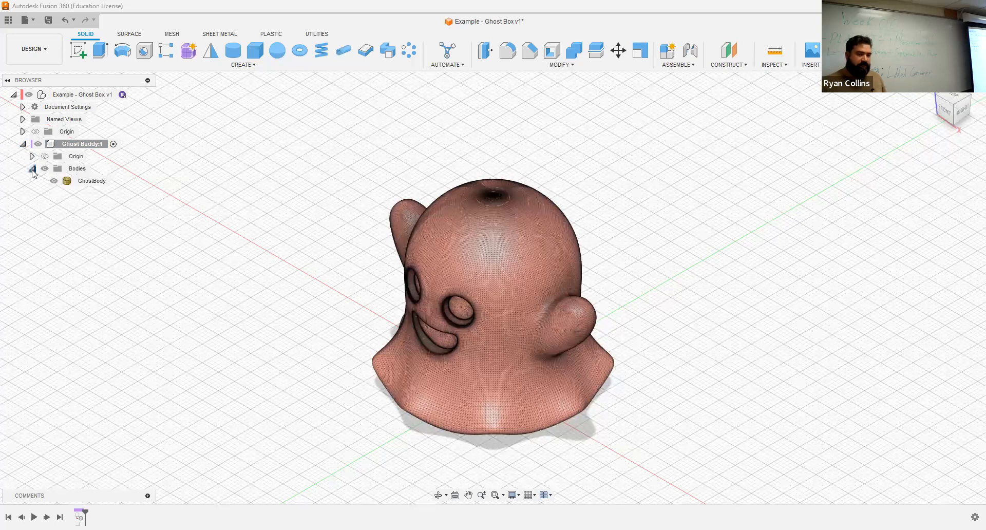
Step: Try creating a new internal component from the GhostBody mesh body, and undo it
click(505, 277)
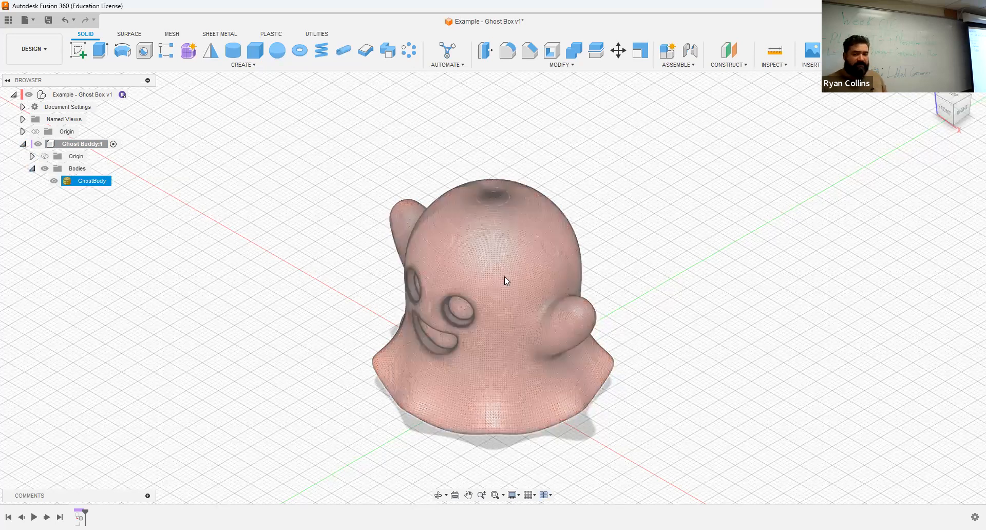
click(669, 52)
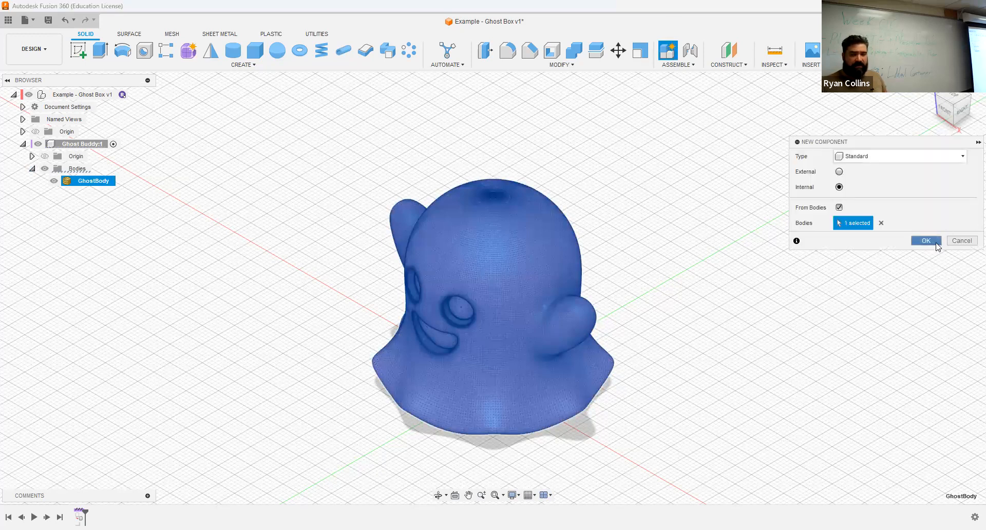
click(926, 241)
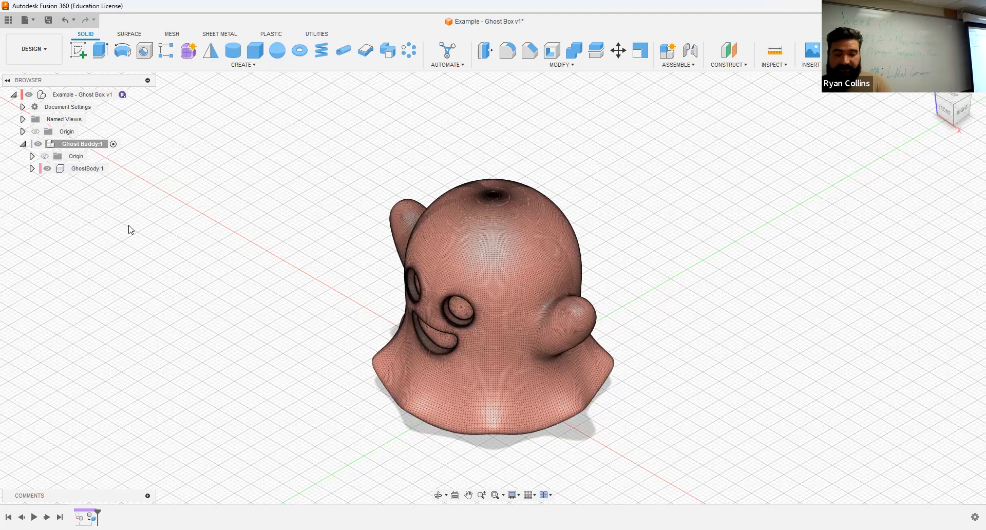
key(ctrl+z)
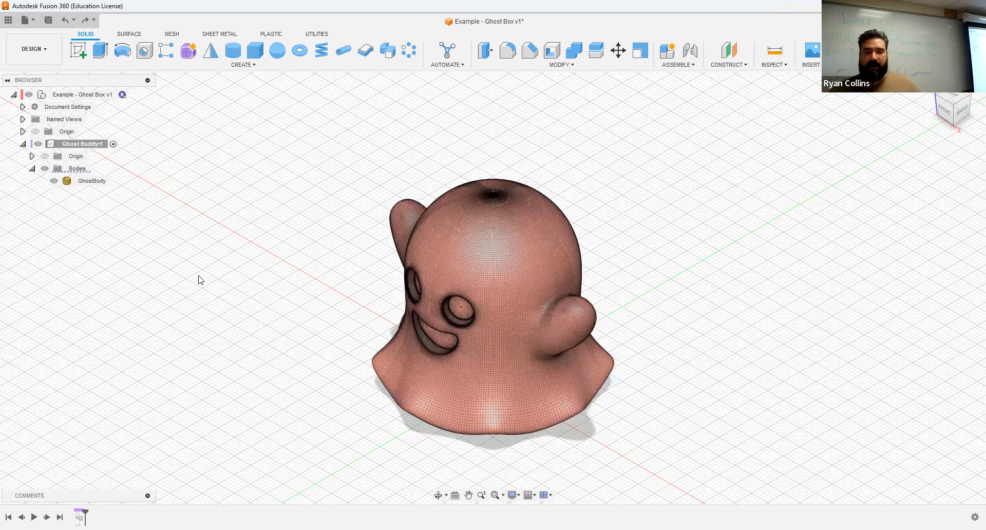
Step: Measure the ghost's height from the top of its head to the centre of its base in the front view
click(950, 115)
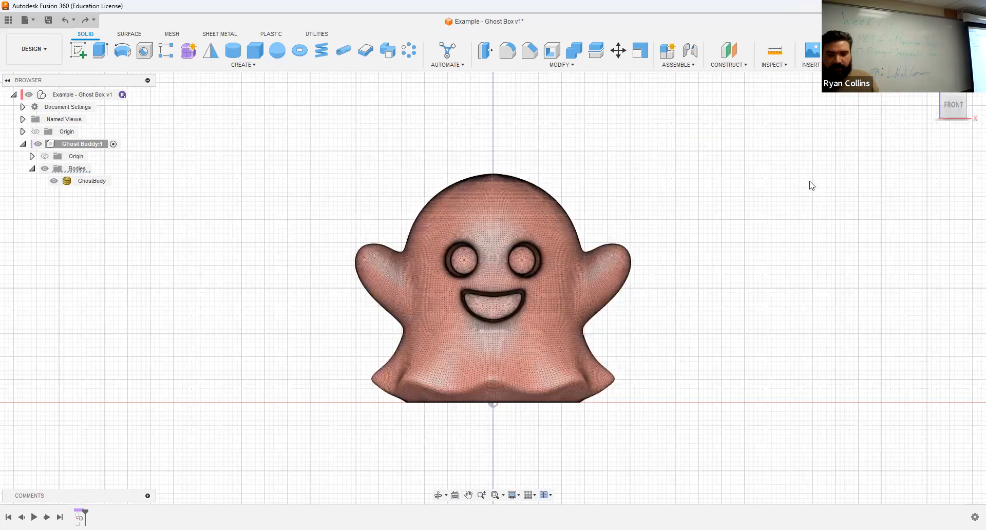
click(776, 67)
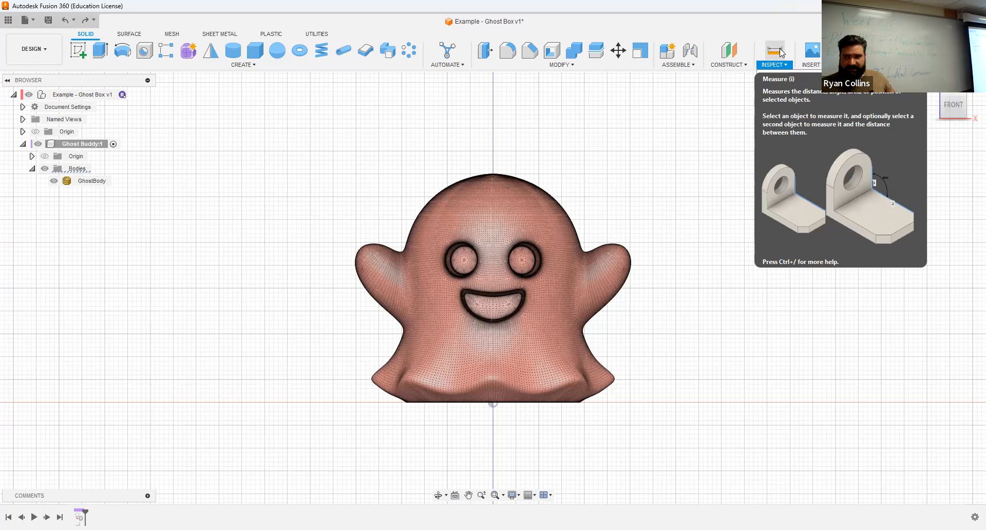
click(777, 52)
scroll(503, 176, up, 2)
scroll(503, 176, up, 2)
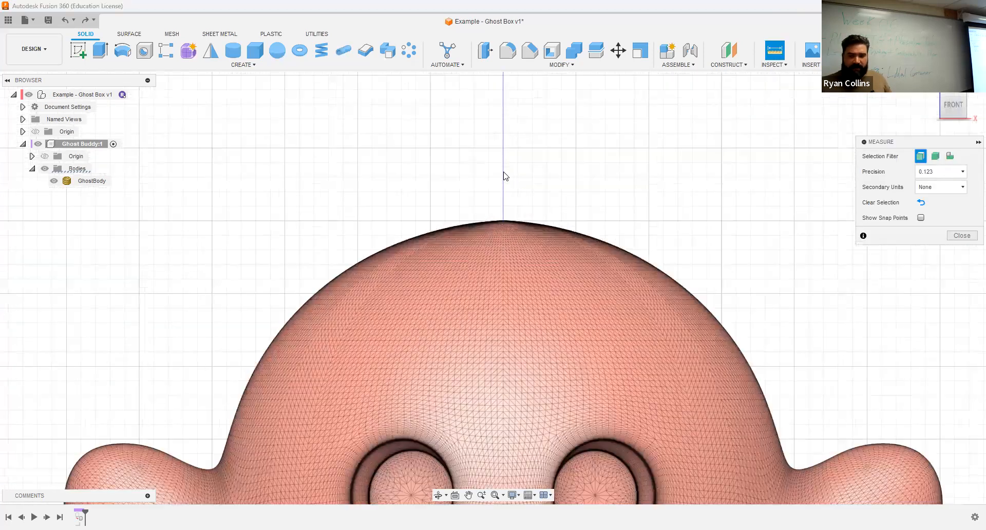
scroll(503, 255, up, 2)
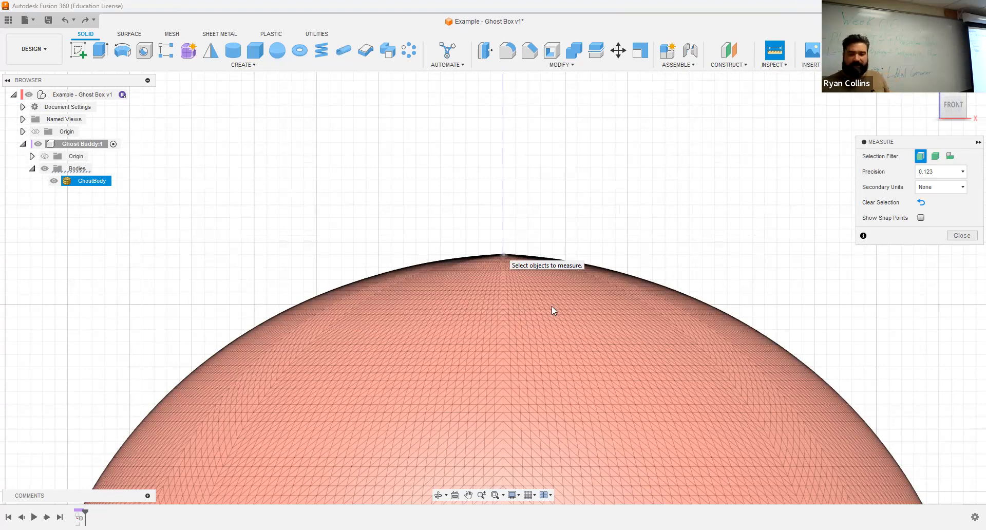
scroll(570, 305, down, 6)
middle_drag(570, 305, 528, 61)
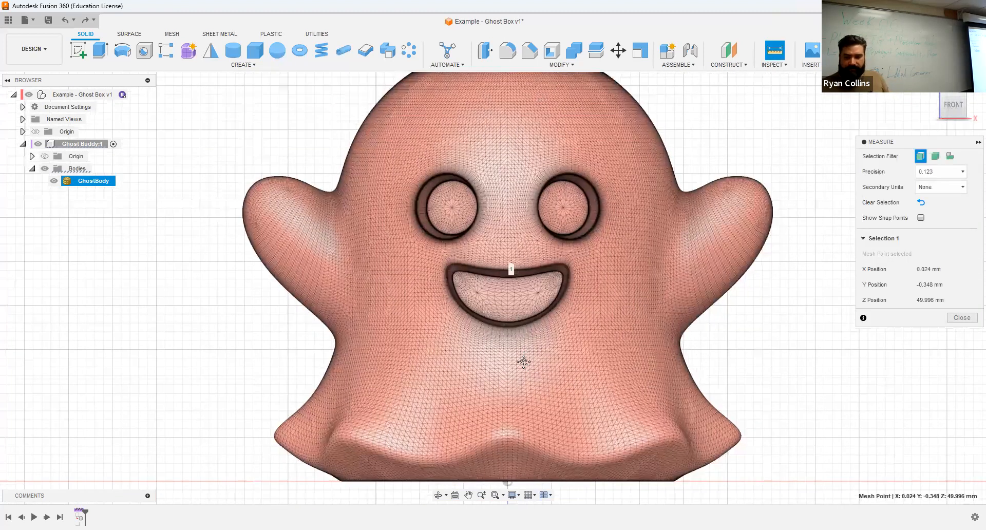
scroll(524, 362, down, 2)
middle_drag(524, 362, 531, 277)
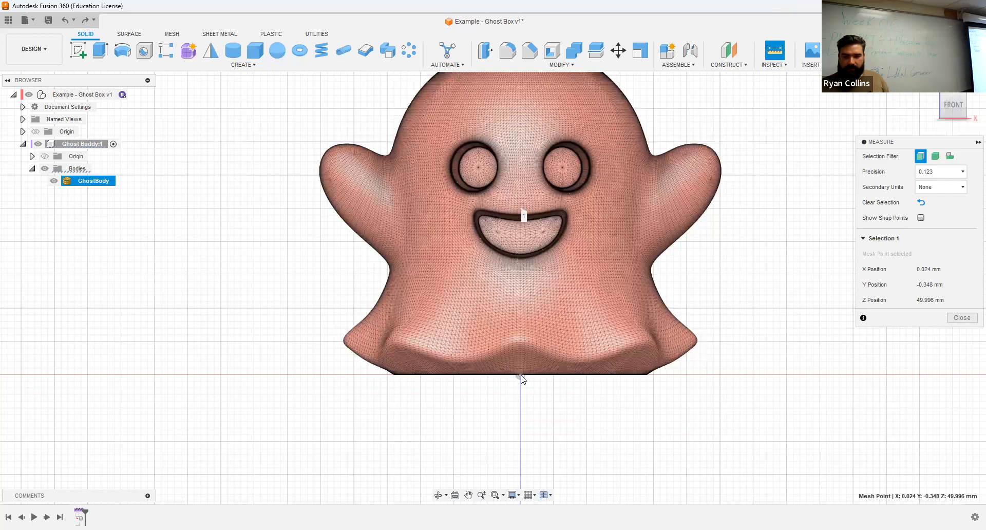
click(521, 376)
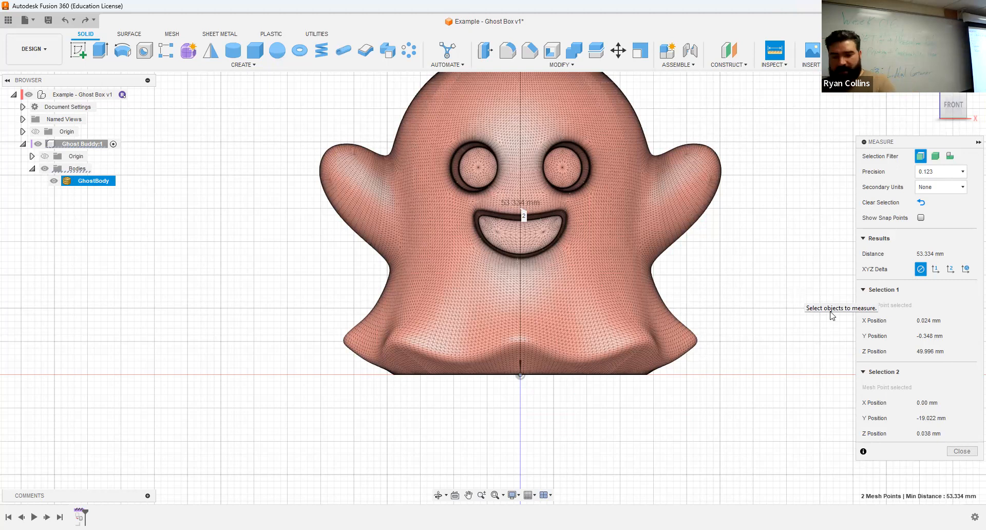
key(Escape)
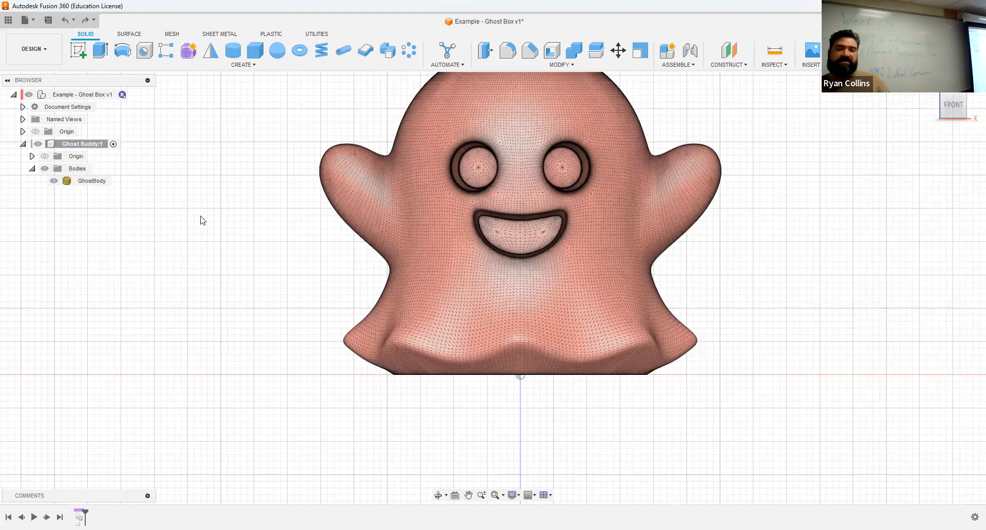
click(75, 183)
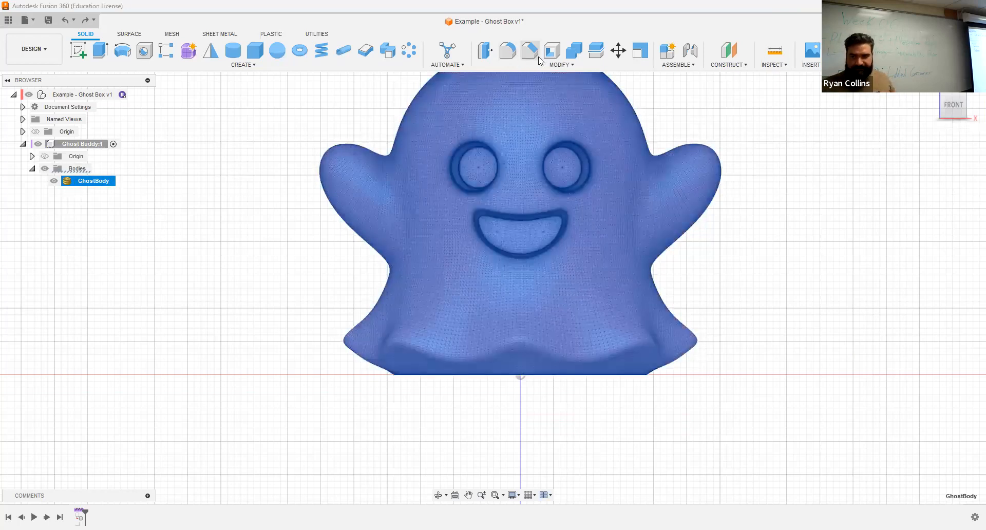
click(564, 66)
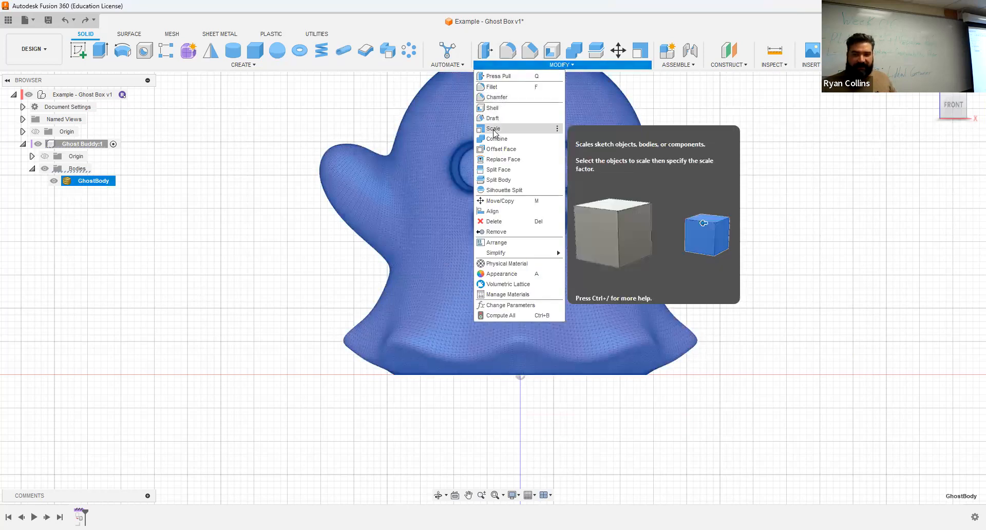
click(221, 148)
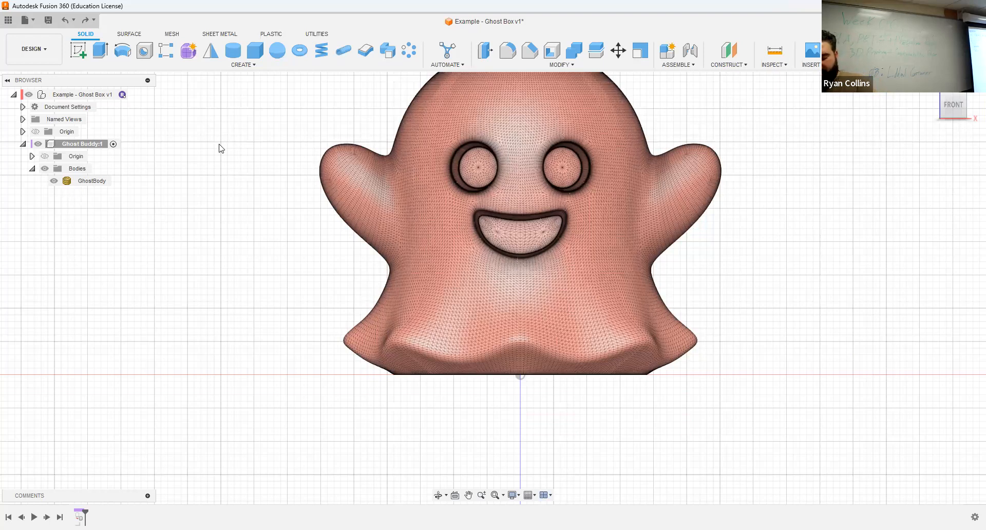
key(f)
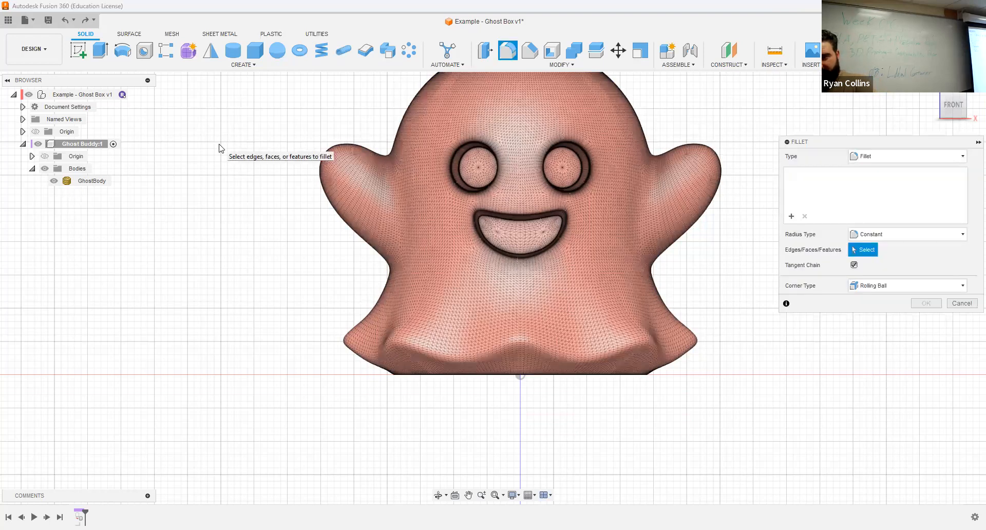
key(Escape)
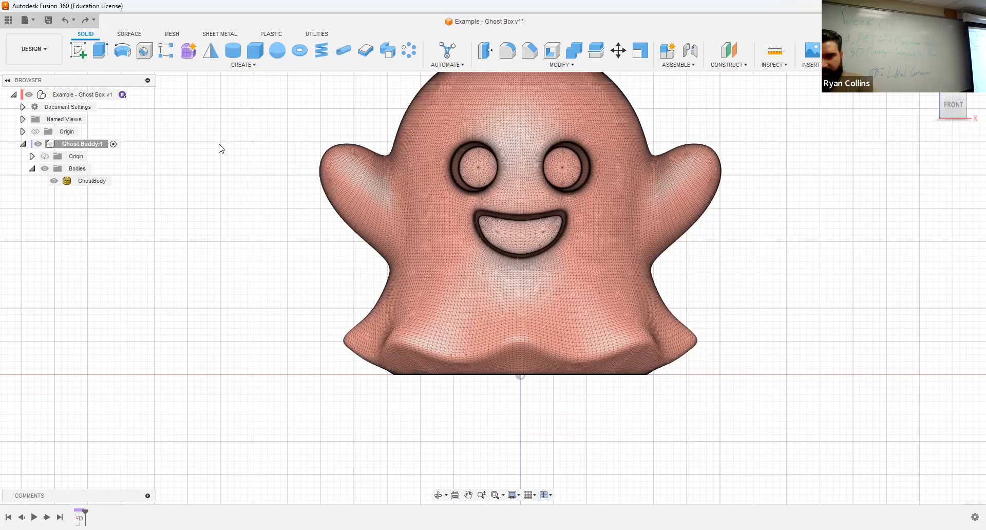
key(s)
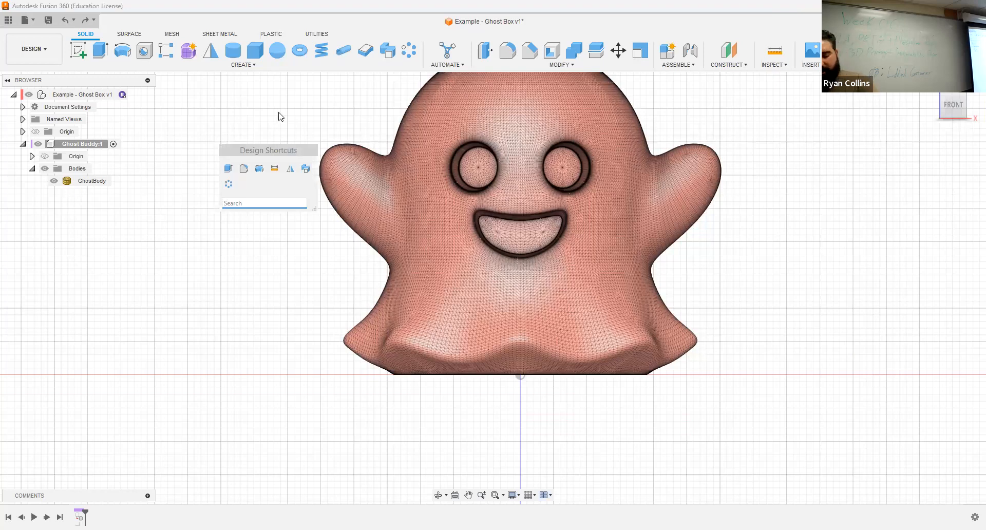
drag(282, 148, 342, 116)
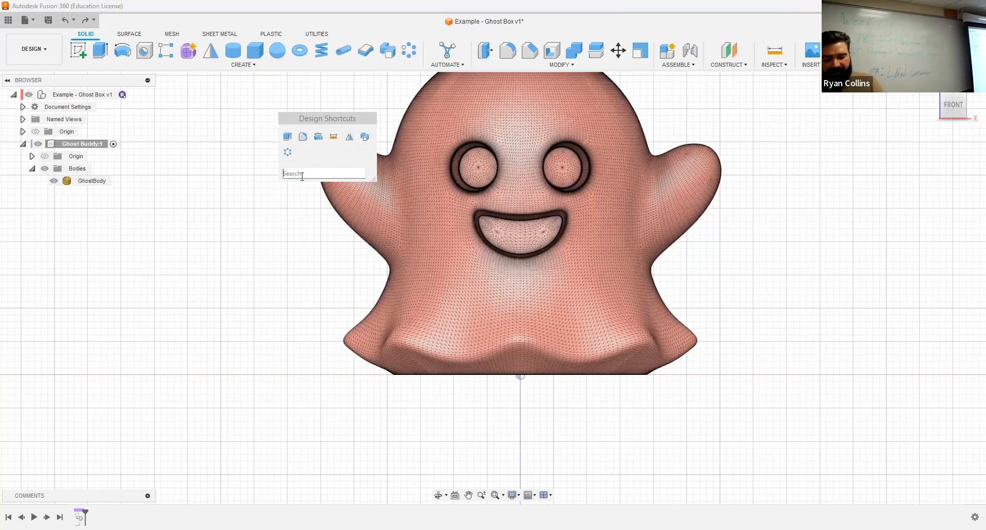
text(scale)
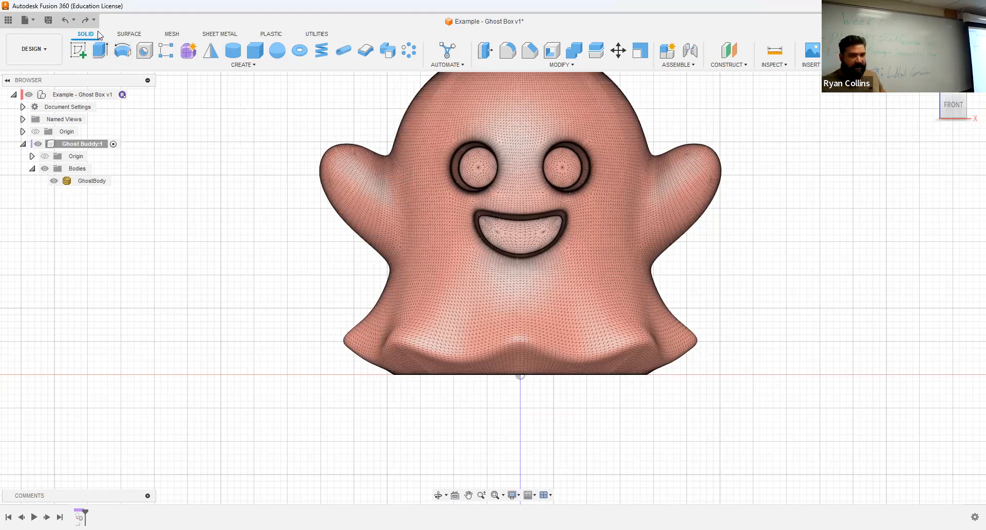
click(129, 34)
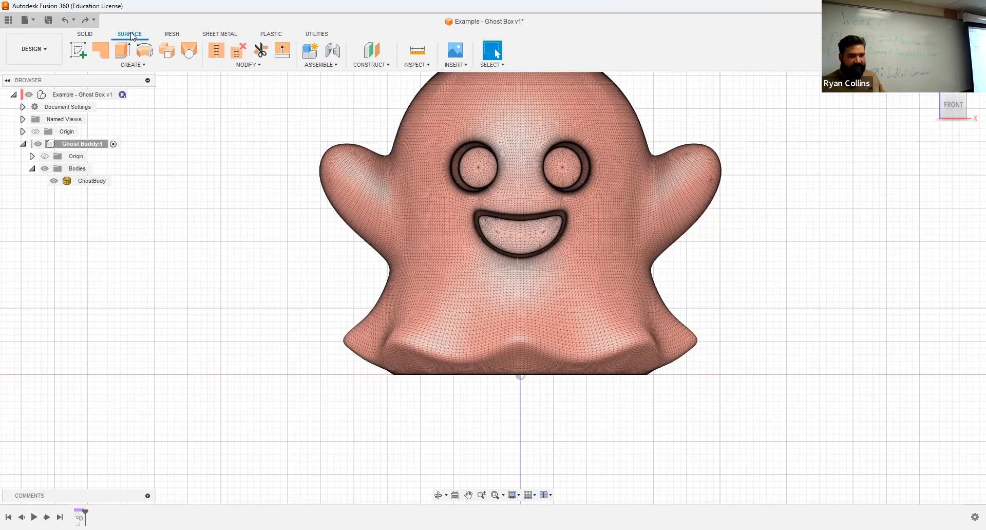
click(173, 34)
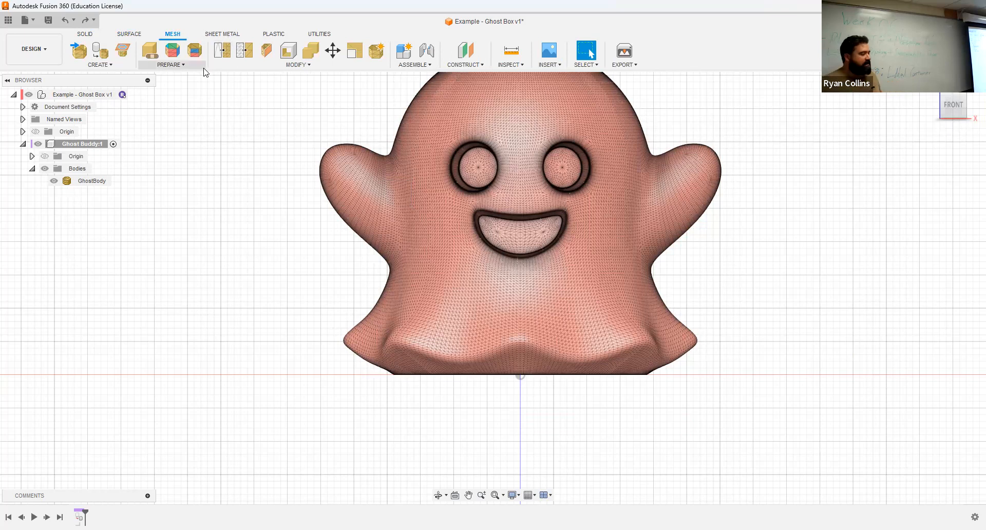
click(85, 35)
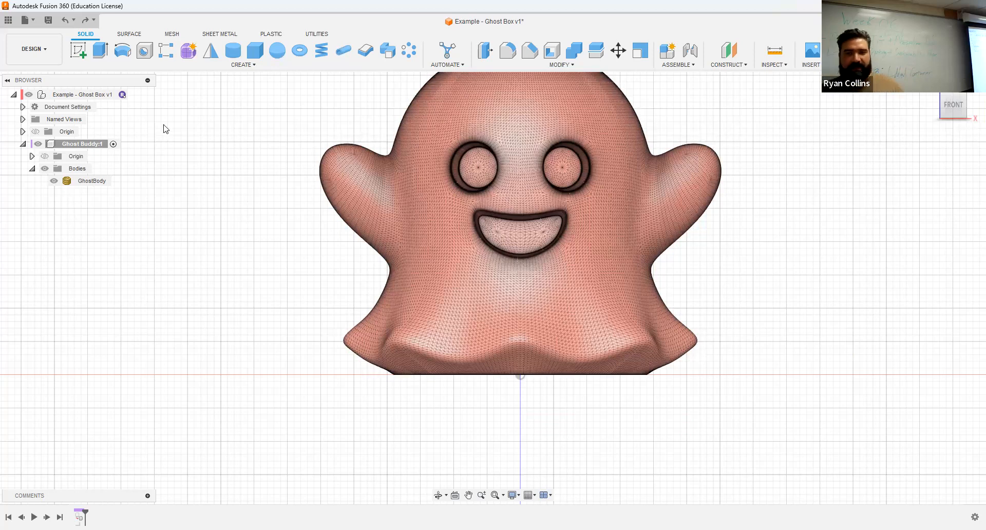
Step: Scale the GhostBody mesh uniformly by a factor of 1.5
middle_drag(255, 260, 226, 288)
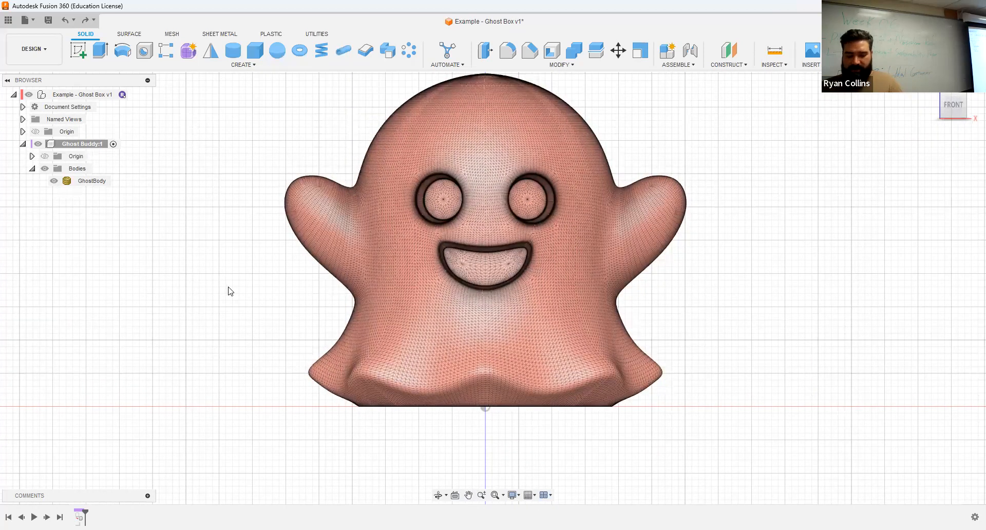
text(ssacle)
key(BackSpace)
key(BackSpace)
key(BackSpace)
key(BackSpace)
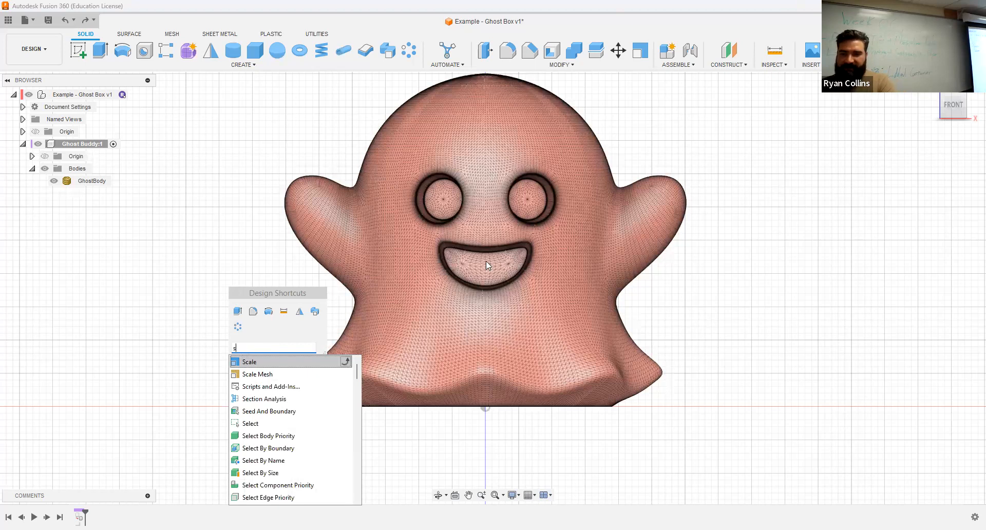
key(Return)
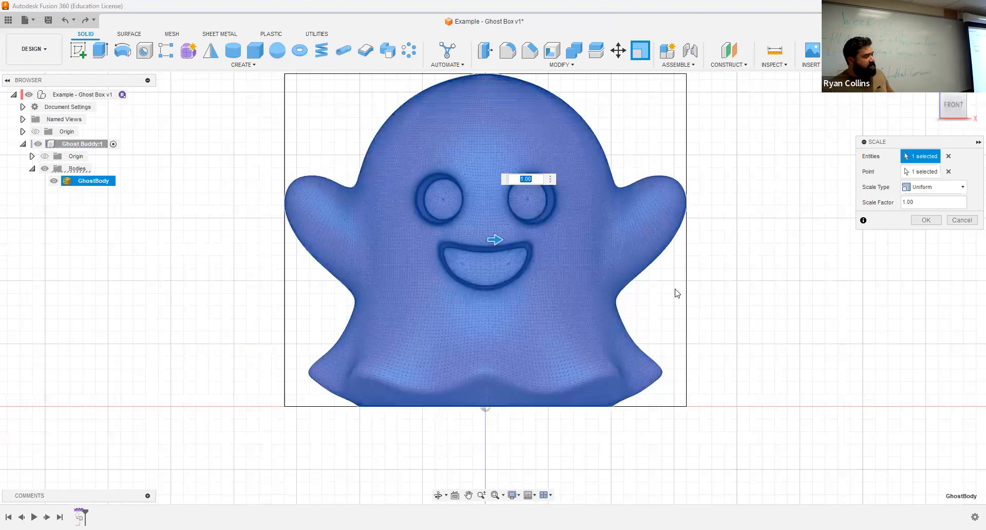
scroll(727, 347, down, 2)
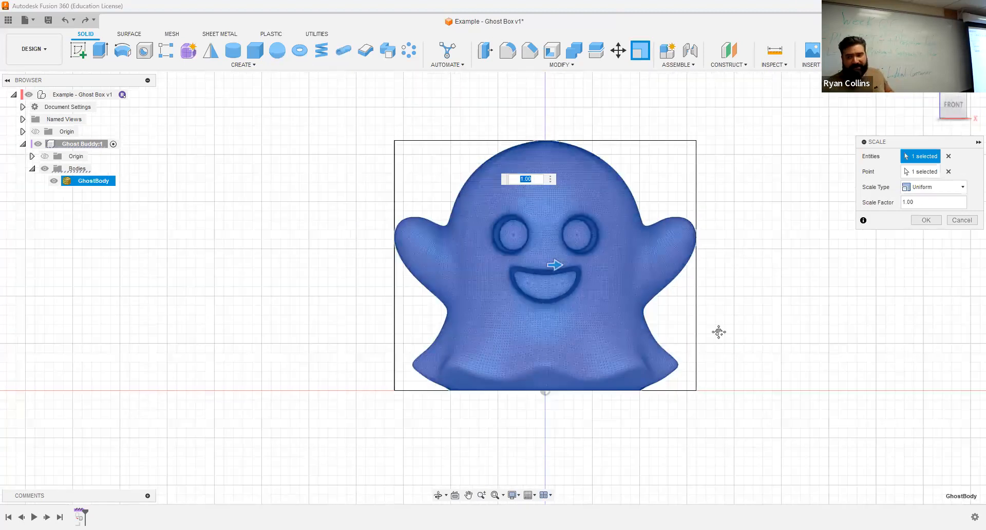
middle_drag(714, 325, 699, 408)
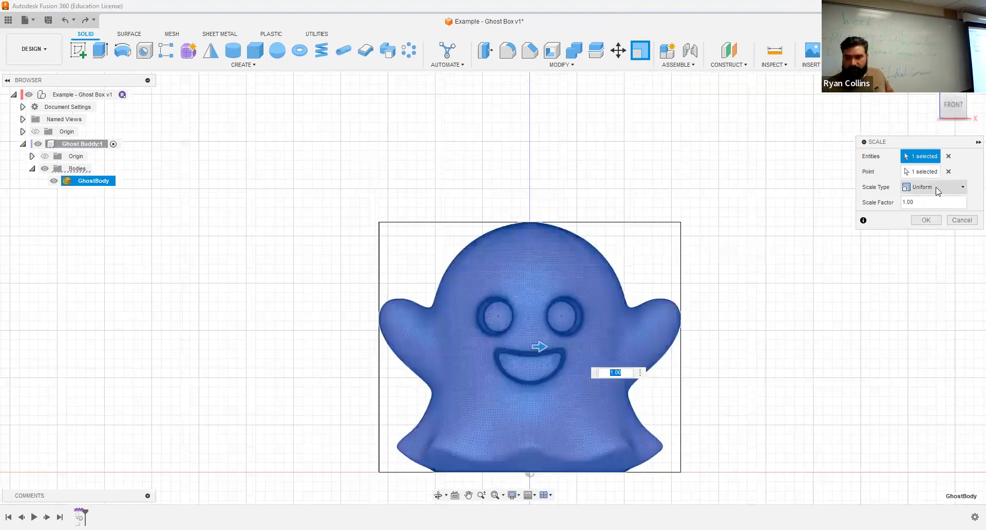
click(932, 189)
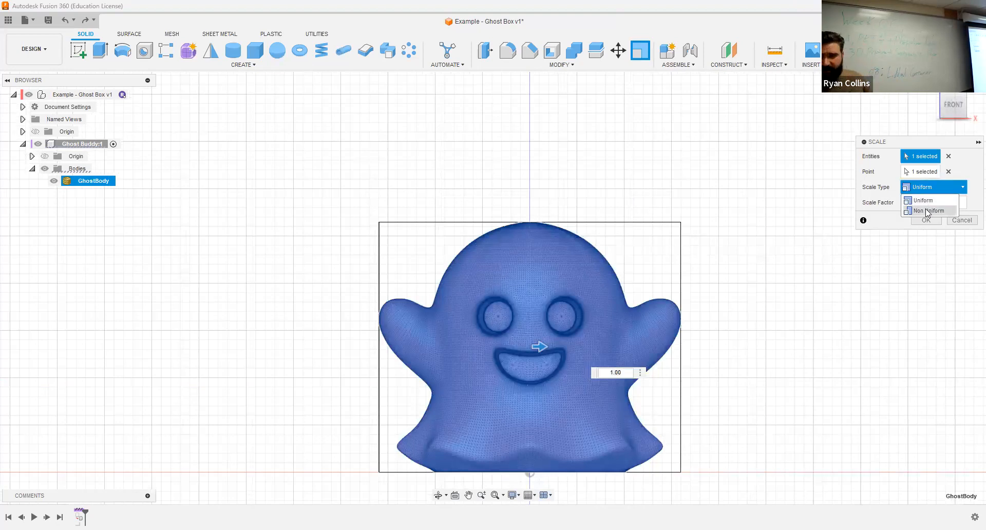
click(873, 171)
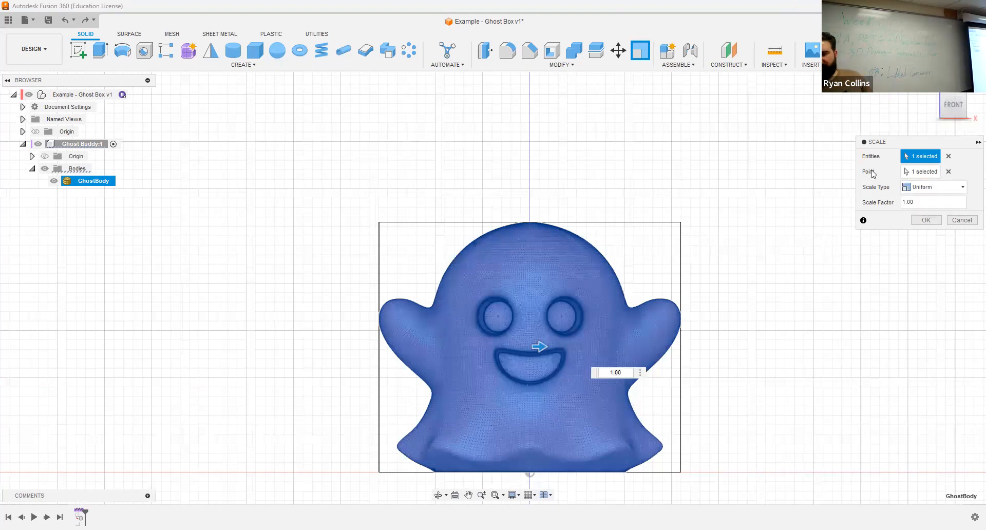
click(907, 201)
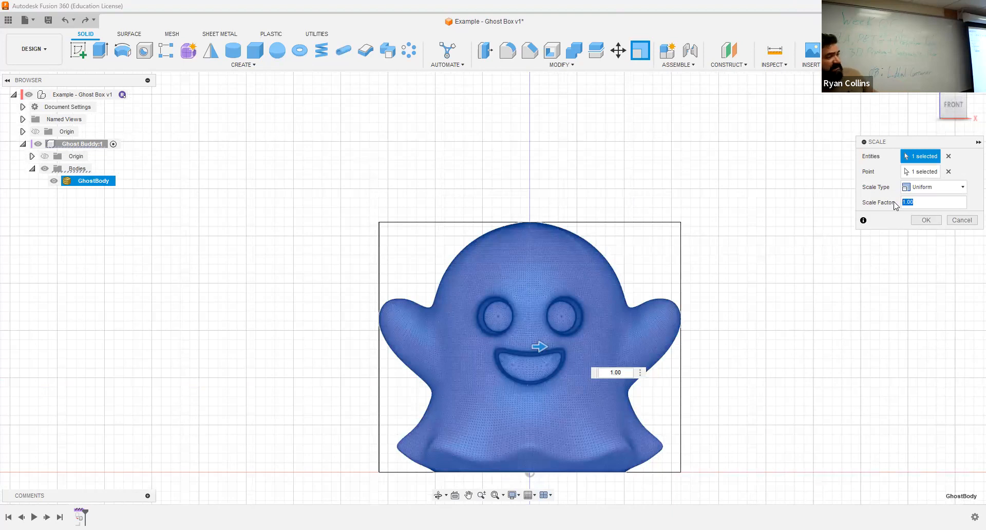
text(2)
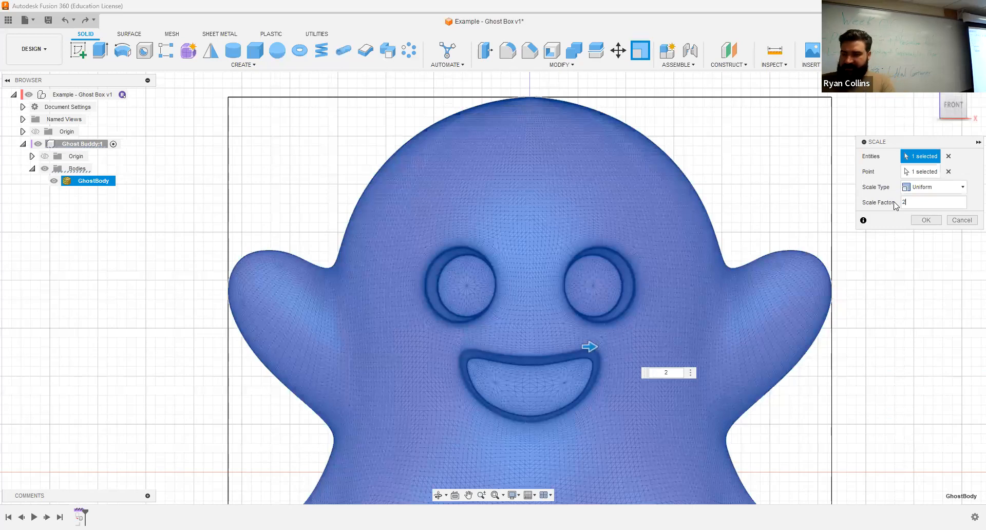
key(BackSpace)
text(1.5)
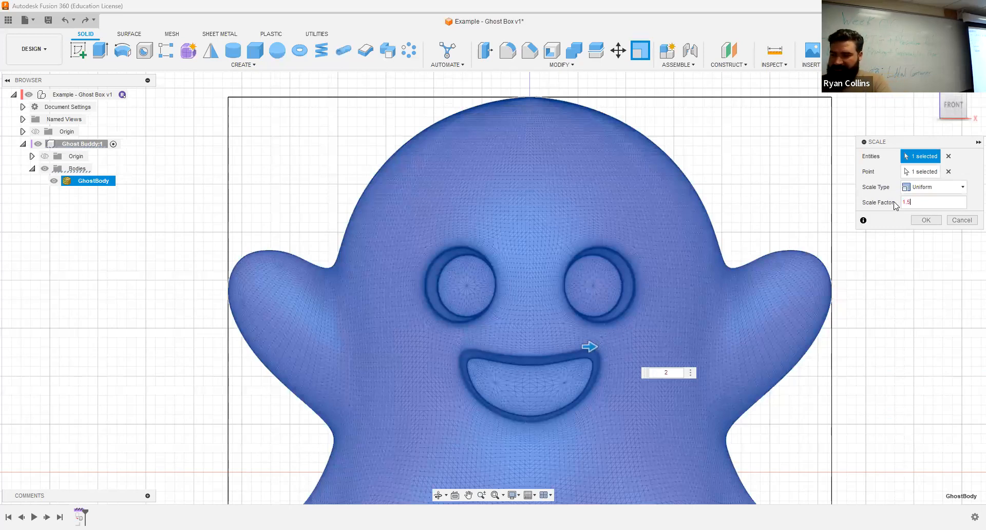
key(Return)
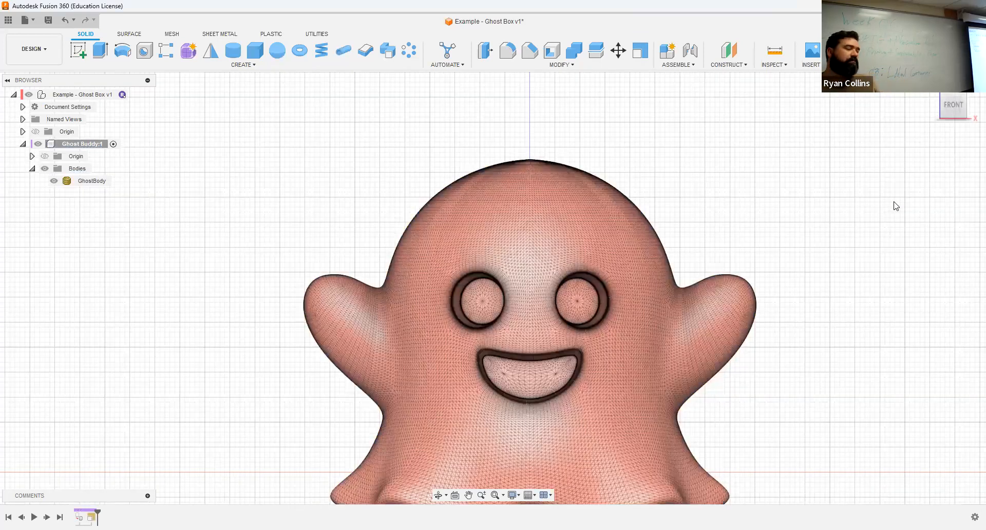
Step: Inspect the scaled ghost mesh from the side and return to its front view
middle_click(895, 202)
middle_click(895, 201)
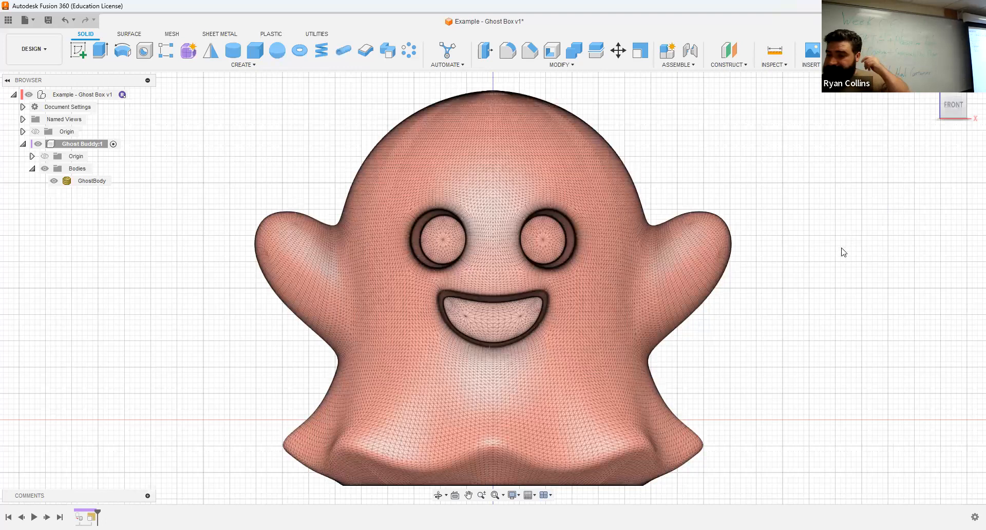
scroll(838, 264, up, 3)
scroll(837, 266, down, 5)
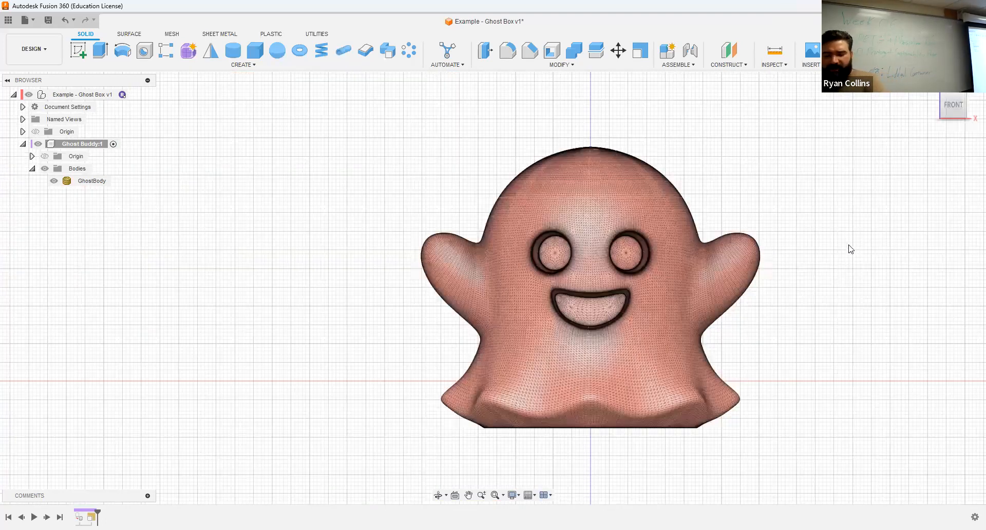
shift+middle_drag(830, 260, 793, 268)
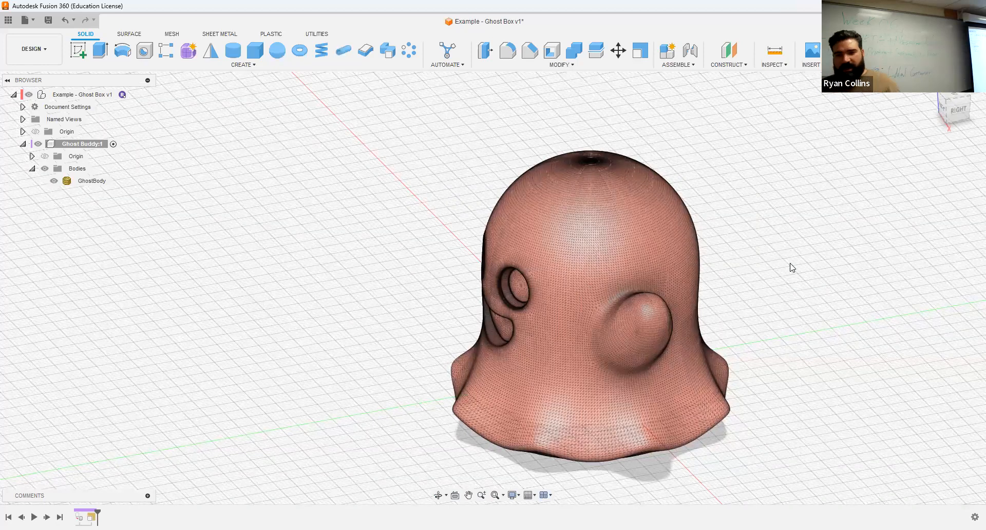
click(568, 215)
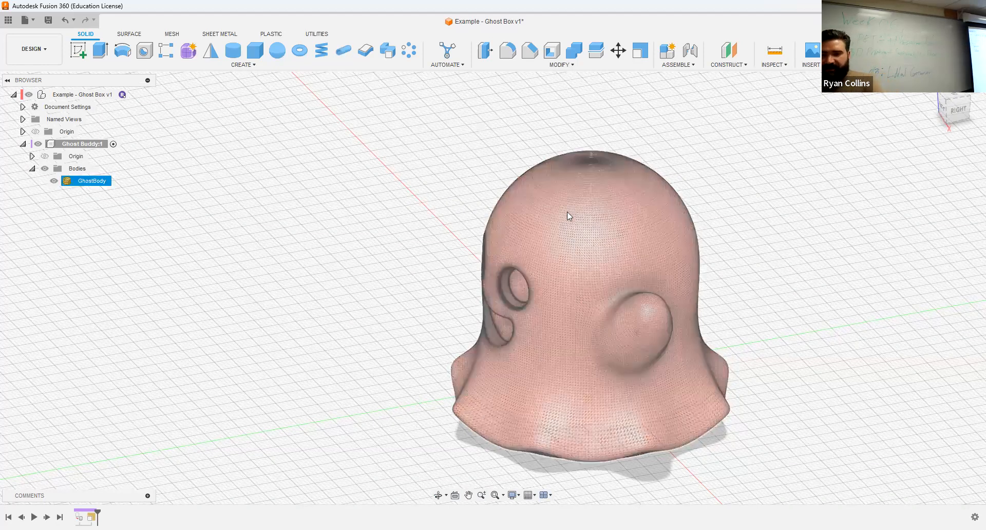
click(944, 107)
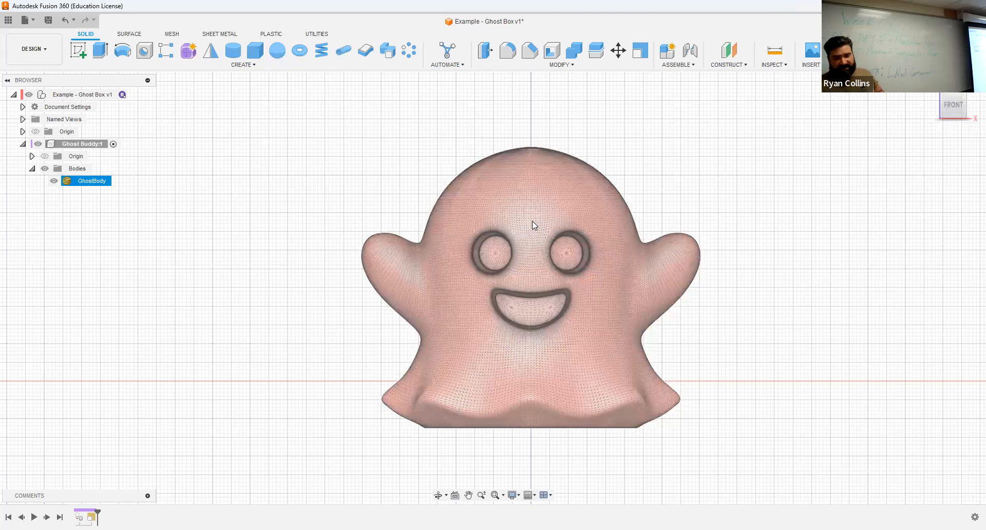
Step: Move the GhostBody mesh 13 mm up along Z so its base sits near the origin plane
drag(529, 210, 528, 292)
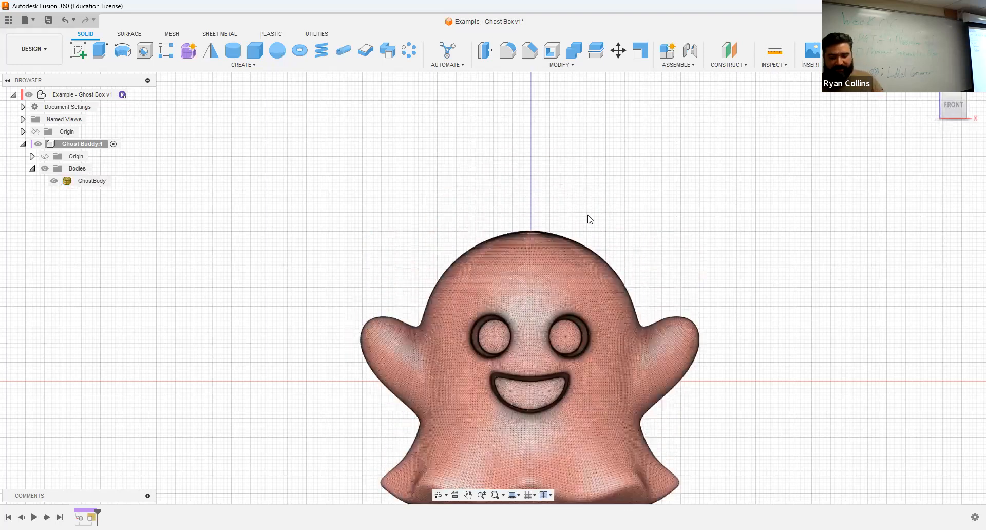
middle_drag(832, 262, 812, 163)
click(619, 54)
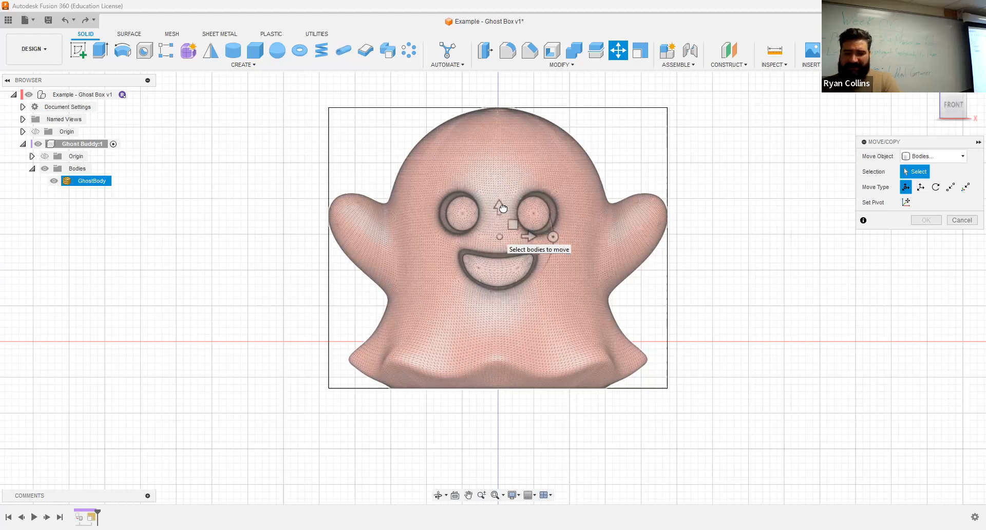
drag(500, 209, 510, 158)
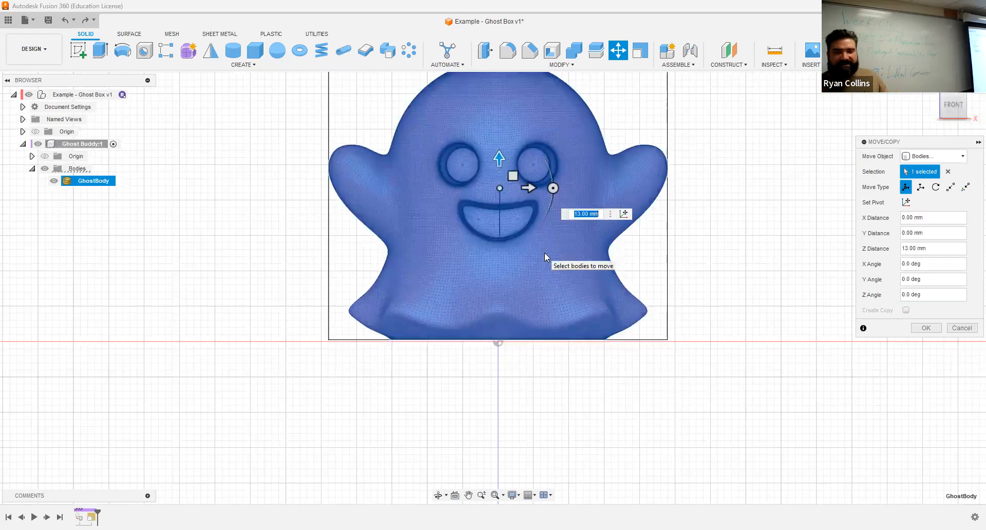
scroll(570, 354, down, 2)
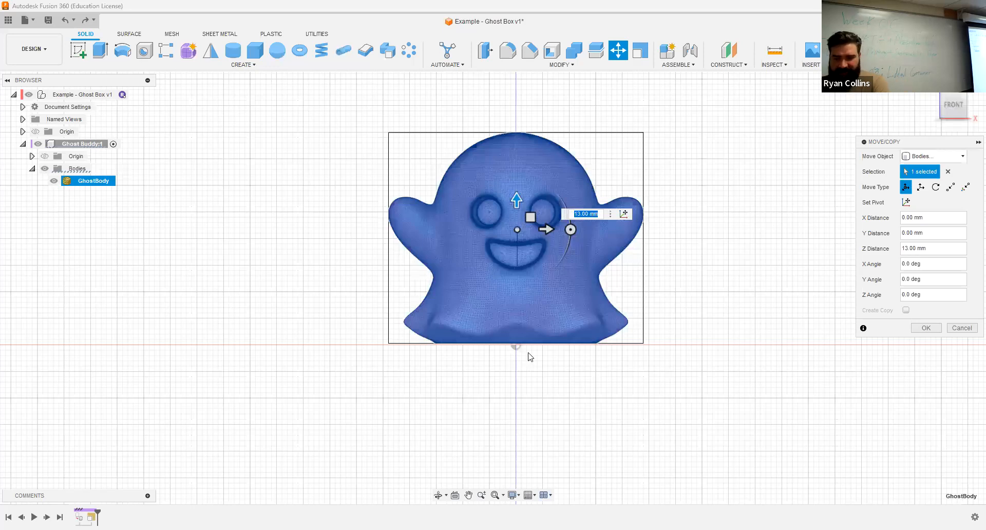
scroll(661, 315, up, 5)
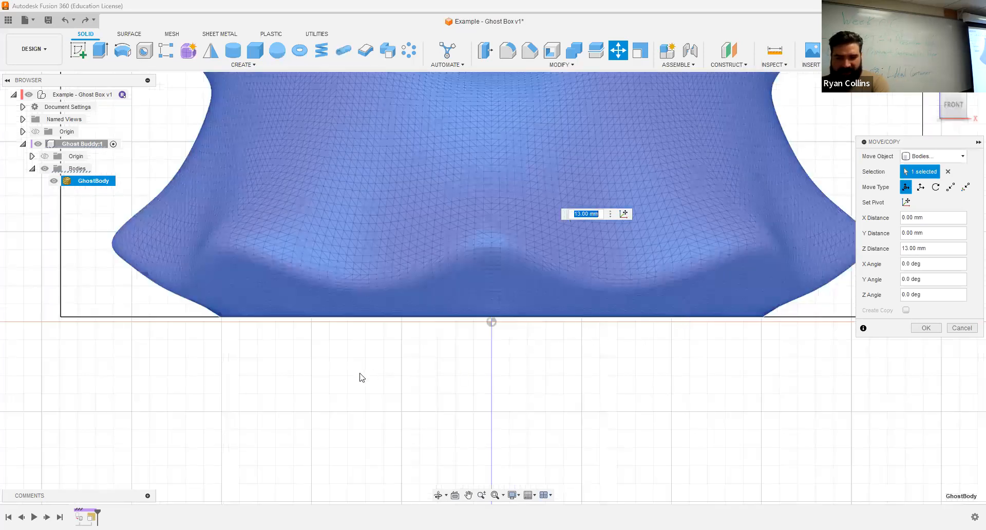
scroll(359, 378, down, 5)
scroll(359, 379, down, 1)
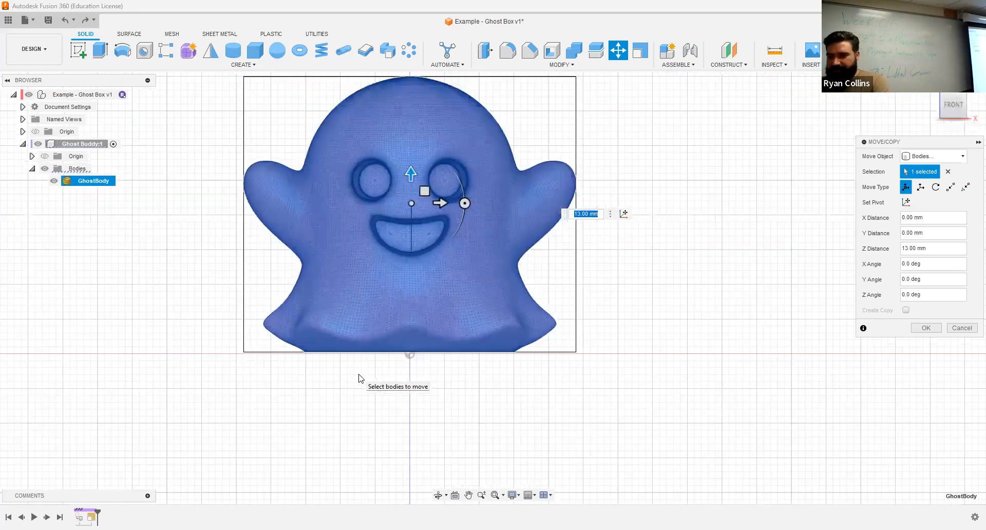
key(Return)
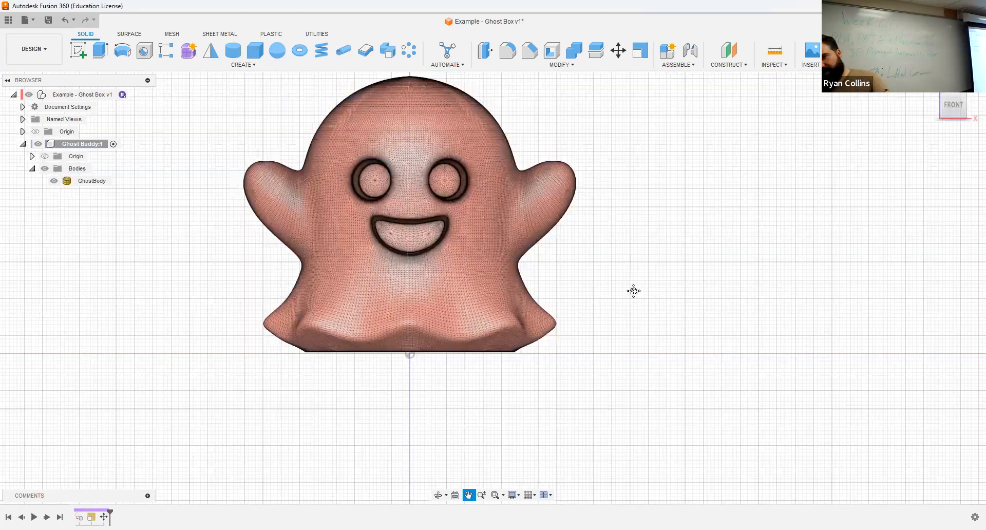
Step: Start a sketch on the front plane in Ghost Buddy and draw a center rectangle around the ghost, about 98 by 82 mm
click(23, 144)
click(78, 50)
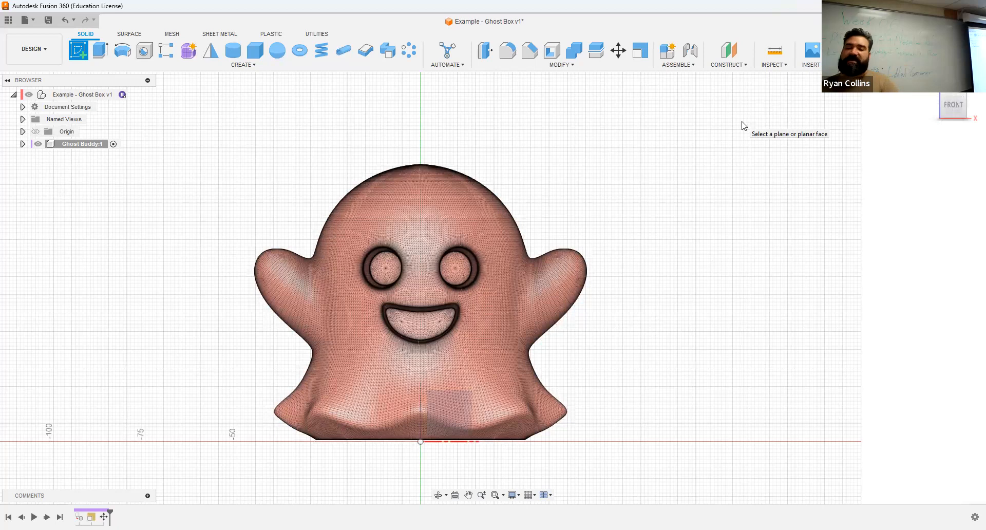
click(453, 405)
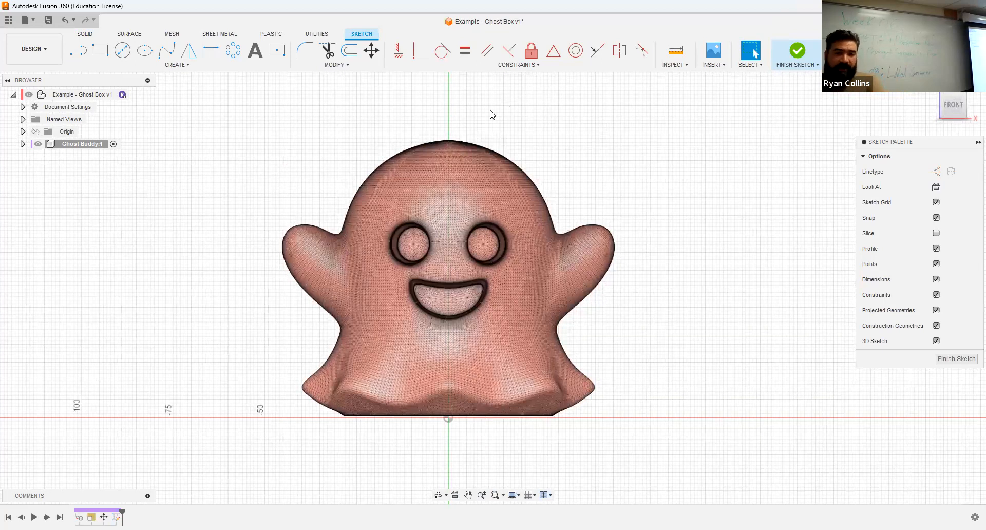
click(277, 52)
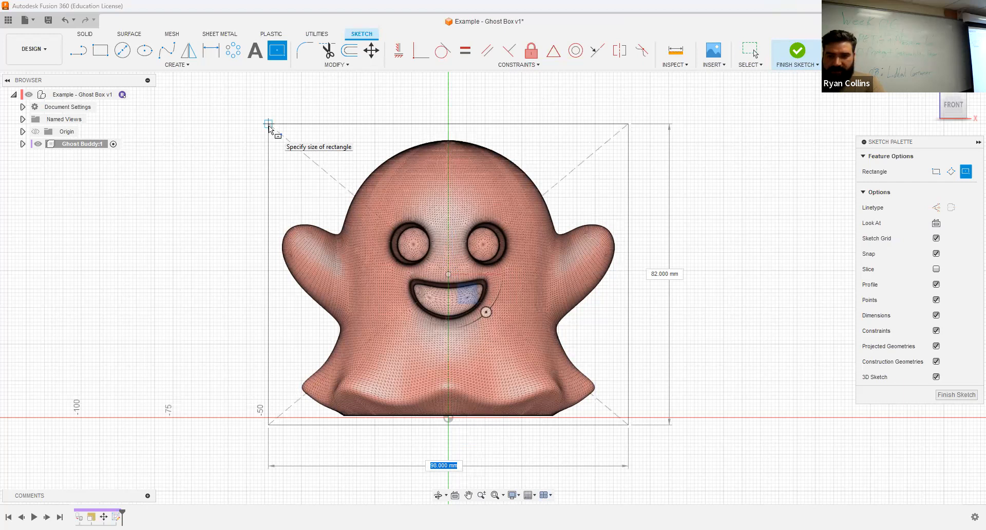
click(268, 125)
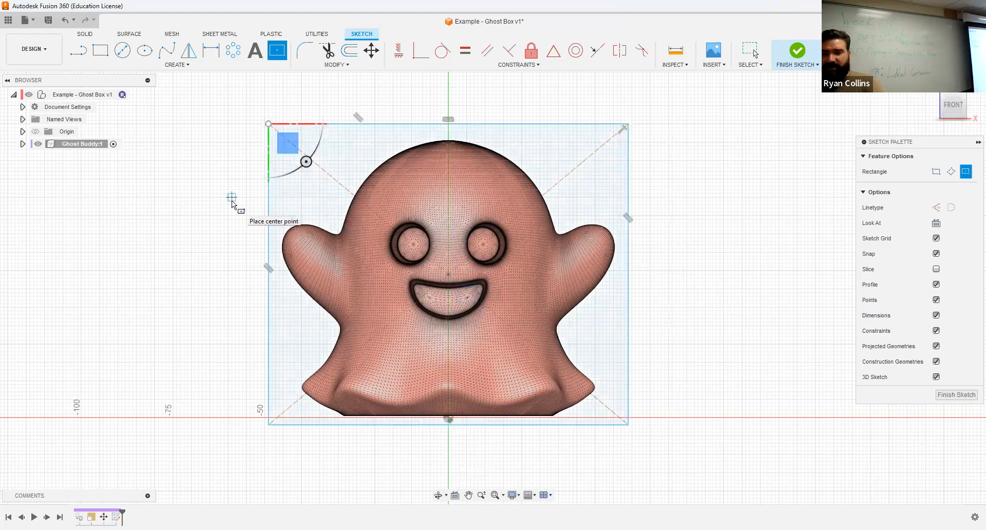
key(Escape)
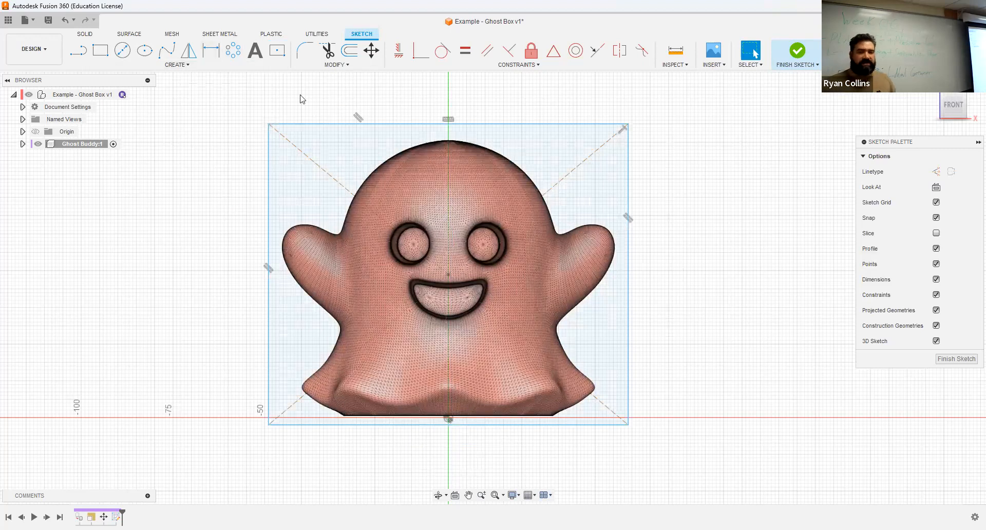
Step: Dimension the rectangle around the ghost to 100 mm wide and 85 mm high
click(211, 50)
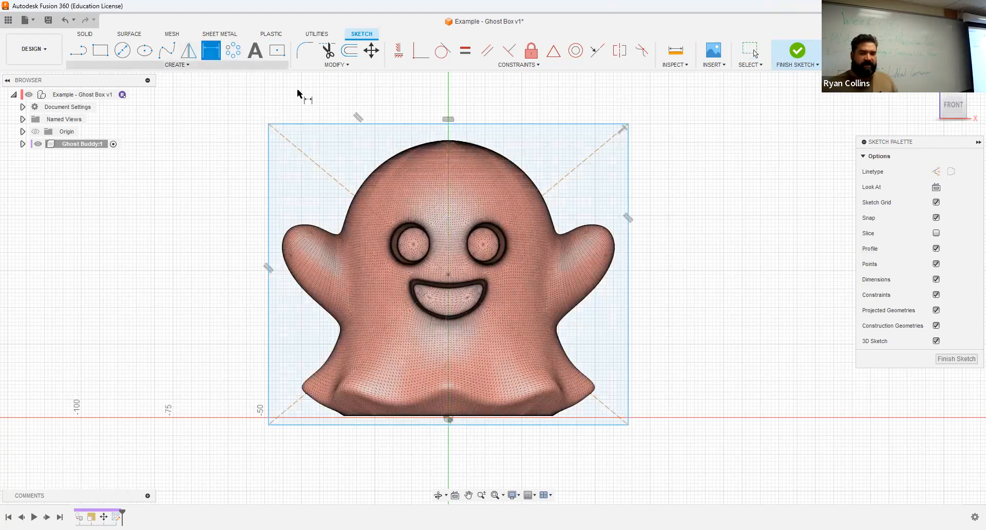
click(394, 124)
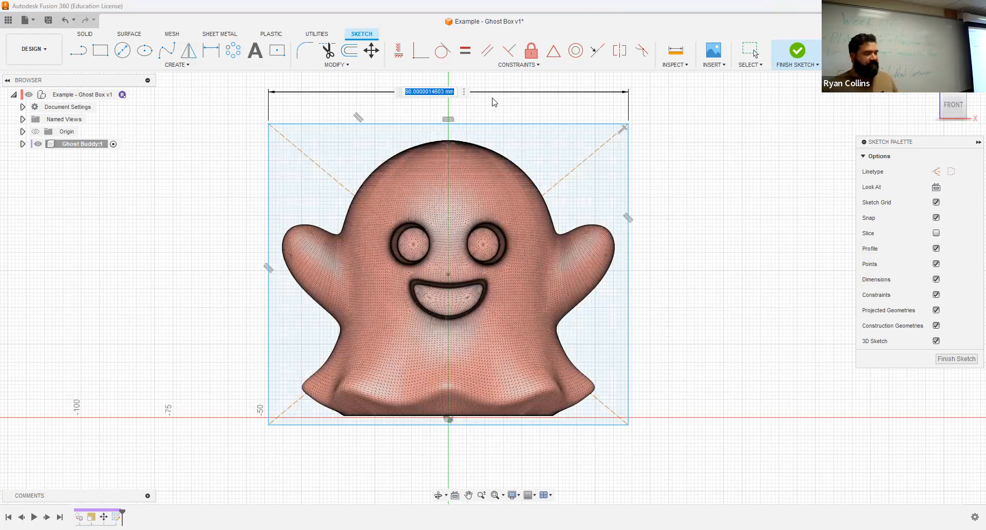
text(100)
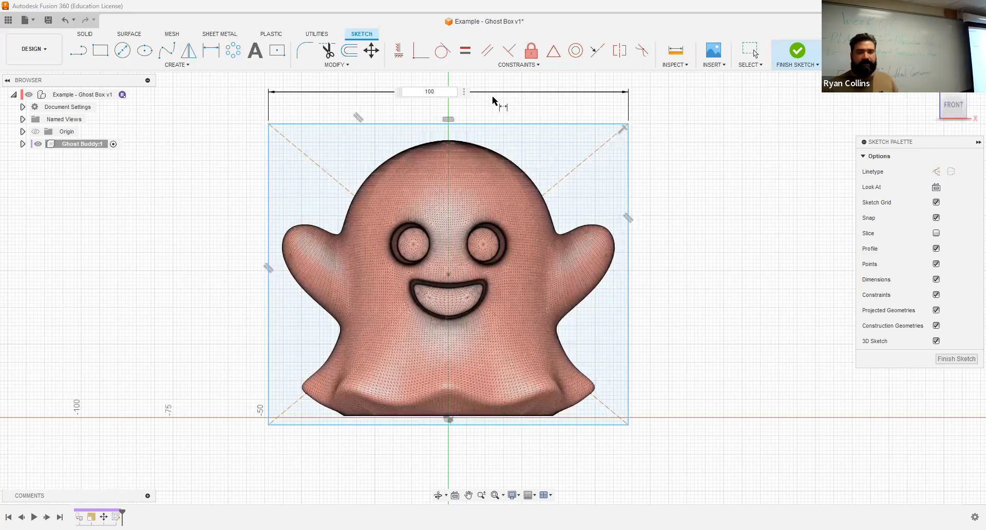
key(Return)
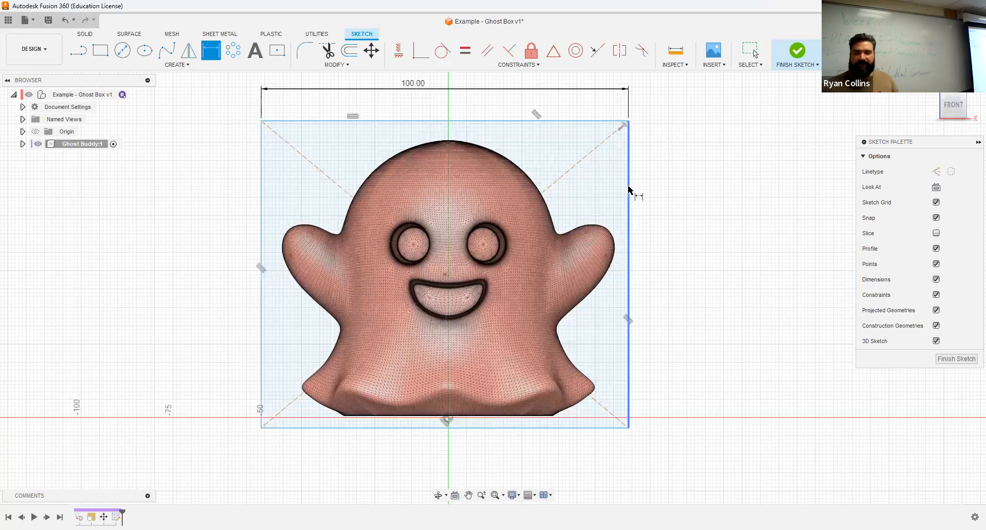
click(696, 202)
text(8)
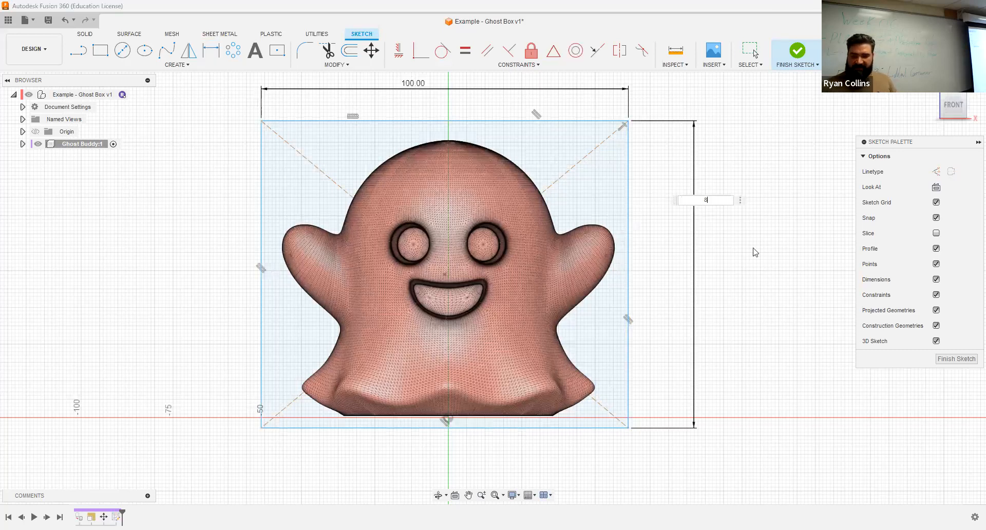
text(5)
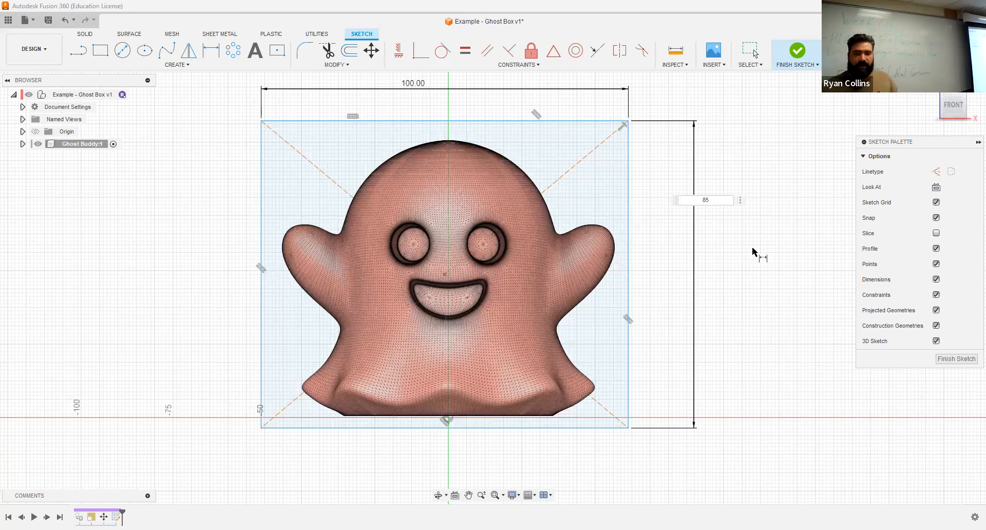
key(Return)
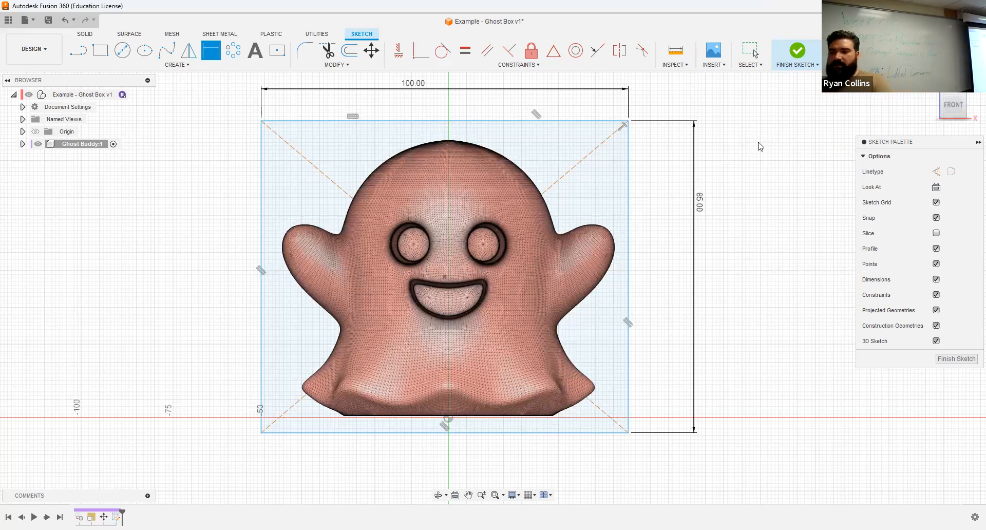
key(Escape)
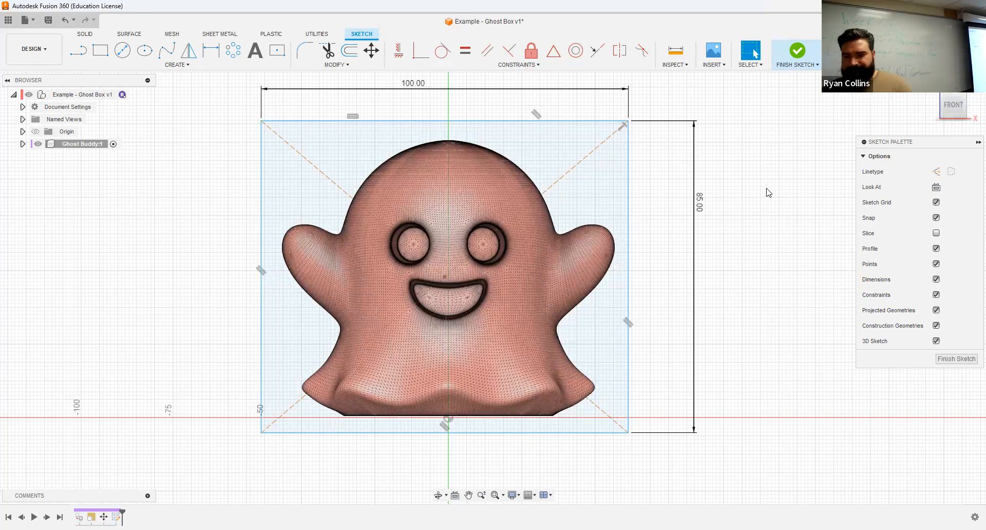
Step: Finish the rectangle sketch and activate the top-level Example - Ghost Box component
shift+middle_drag(742, 220, 733, 185)
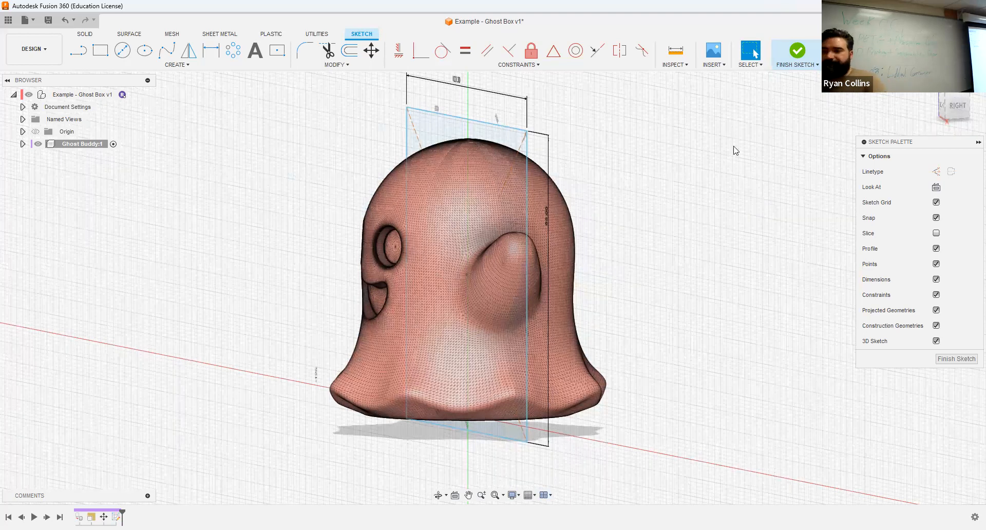
click(786, 56)
shift+middle_drag(671, 190, 718, 194)
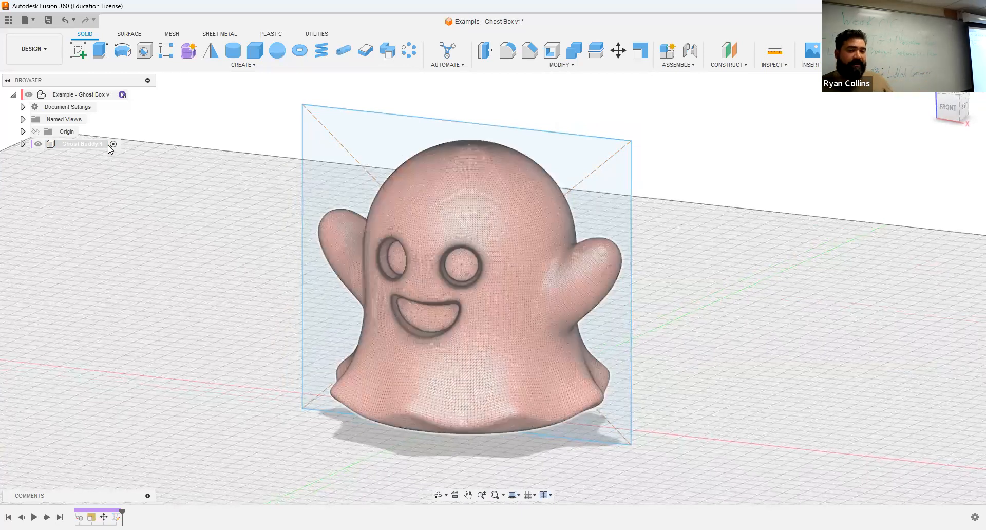
click(113, 145)
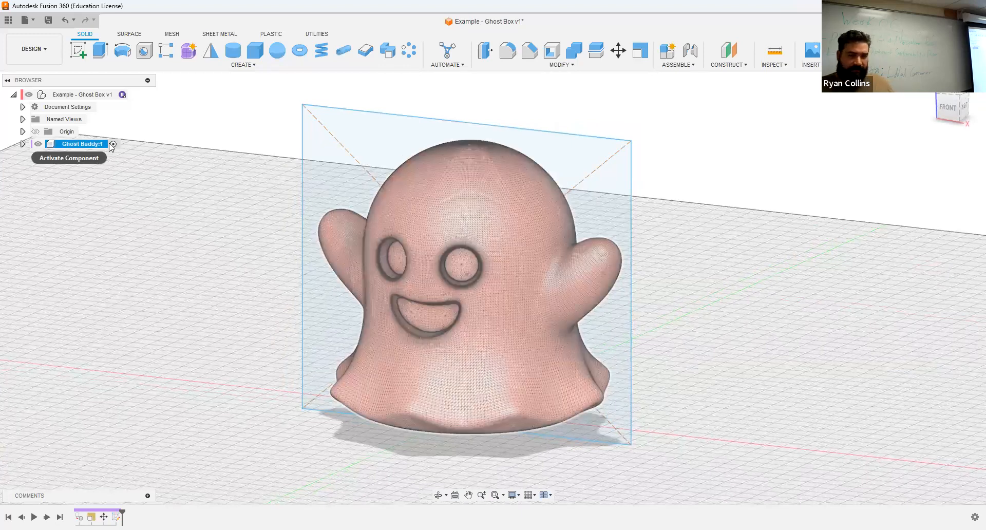
click(23, 144)
click(32, 193)
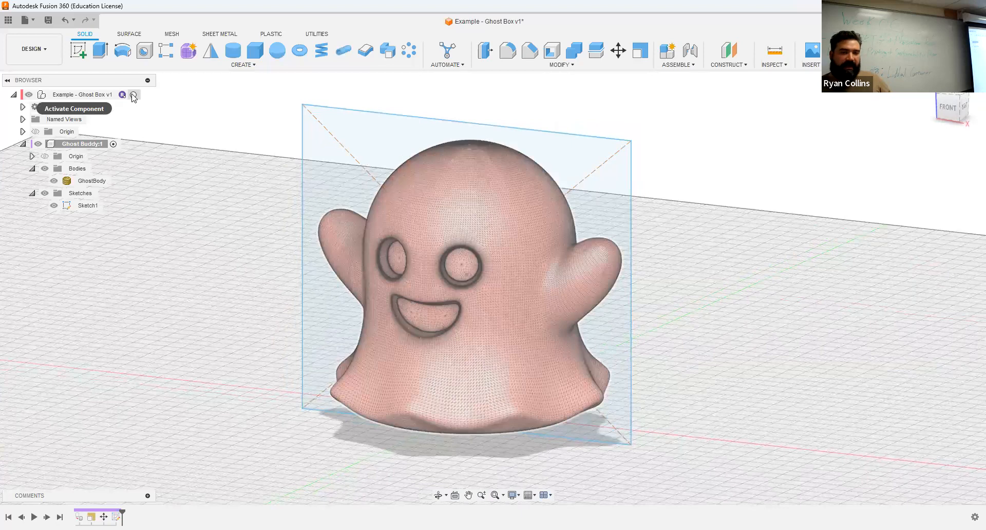
click(132, 95)
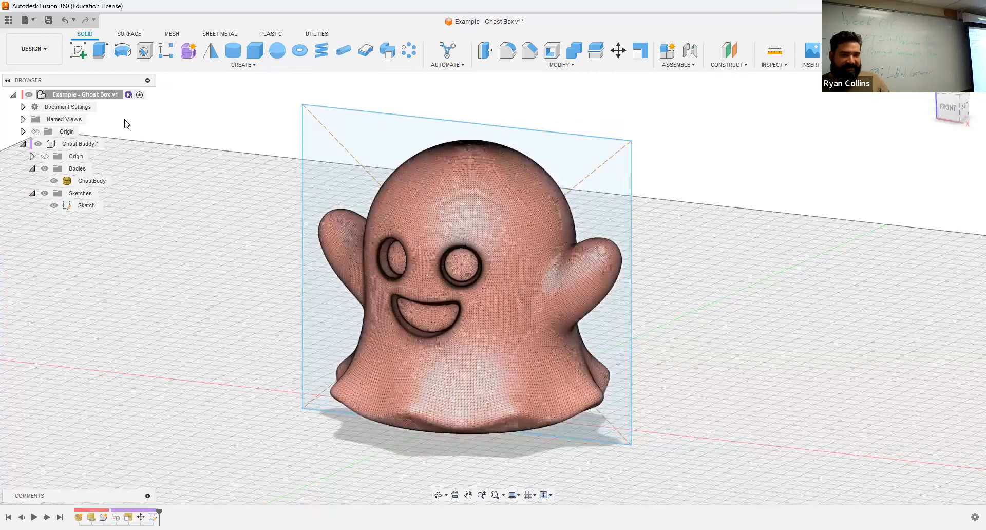
Step: Create an empty sketch on the front plane in the top-level component and expand its sketch list
click(84, 51)
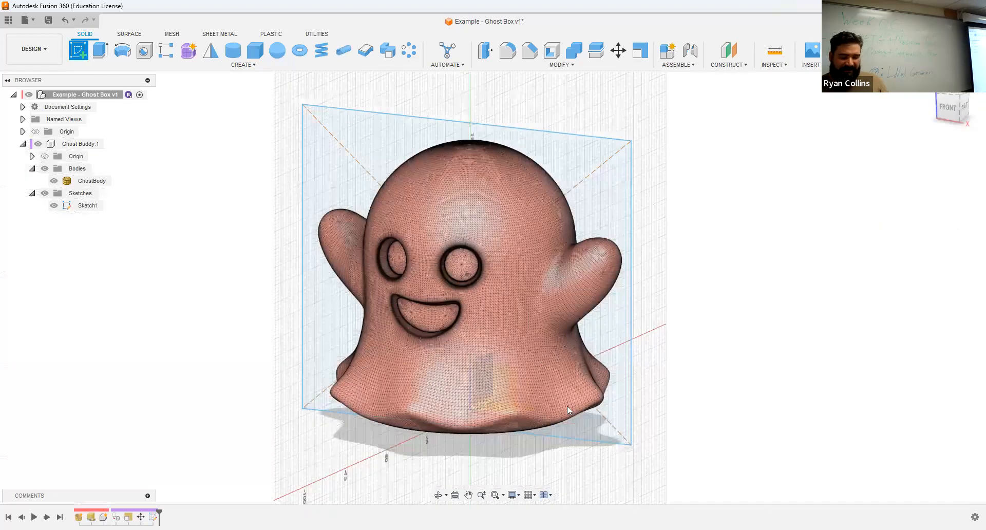
click(497, 385)
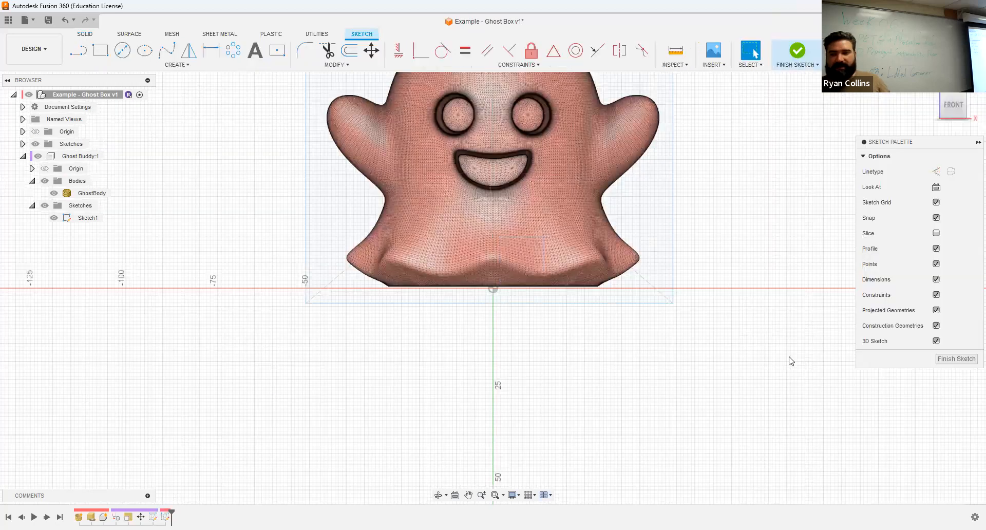
click(801, 51)
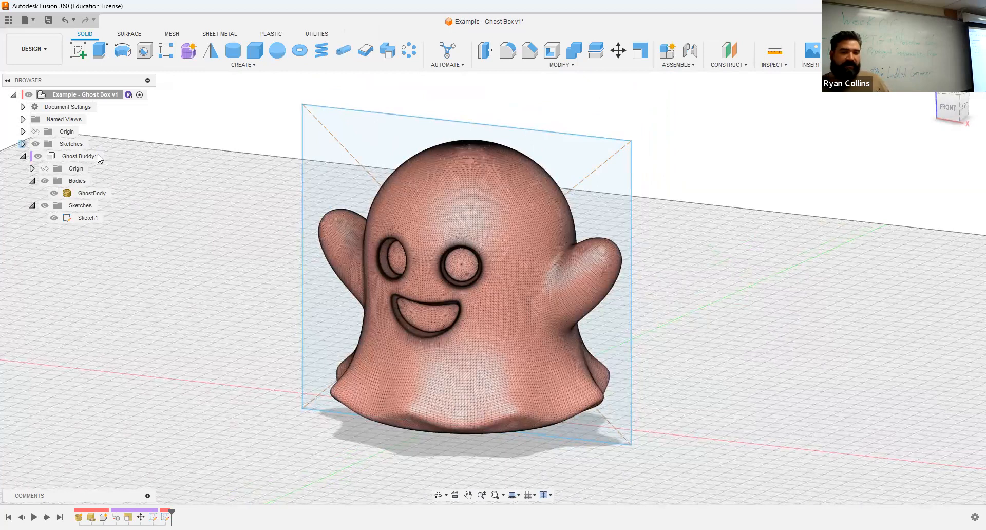
click(23, 144)
Step: Open the Ghost Buddy rectangle sketch for editing, hide the GhostBody mesh, and select the whole rectangle with its diagonals
click(65, 234)
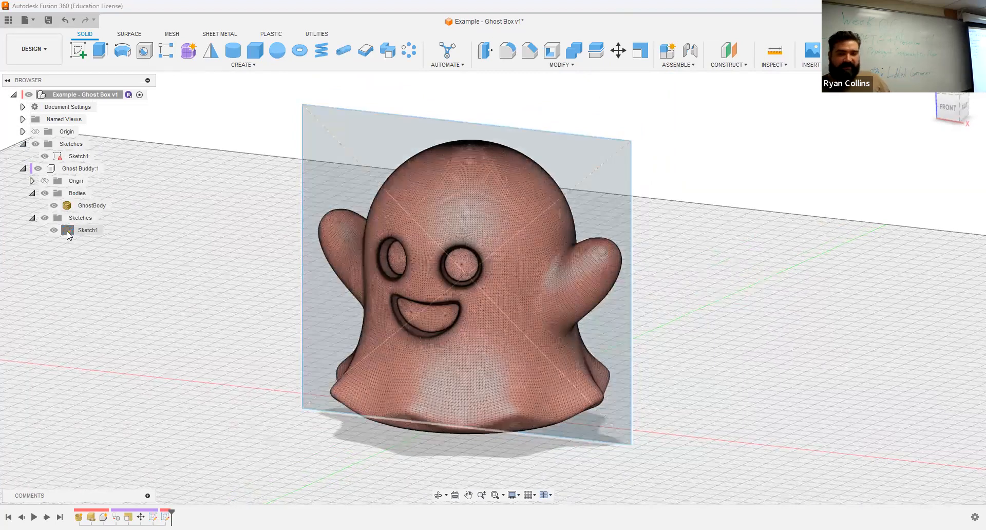
double_click(68, 231)
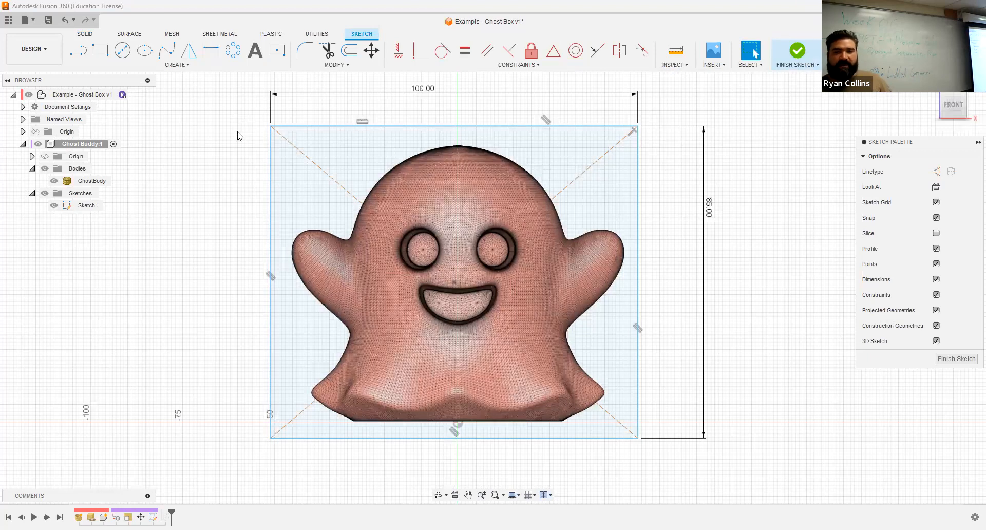
scroll(238, 136, down, 3)
drag(226, 101, 590, 396)
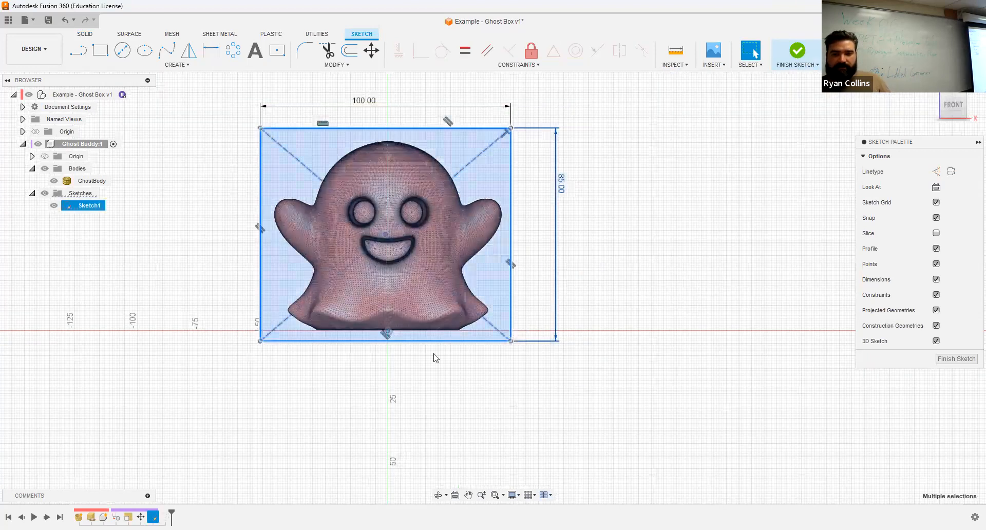
click(54, 181)
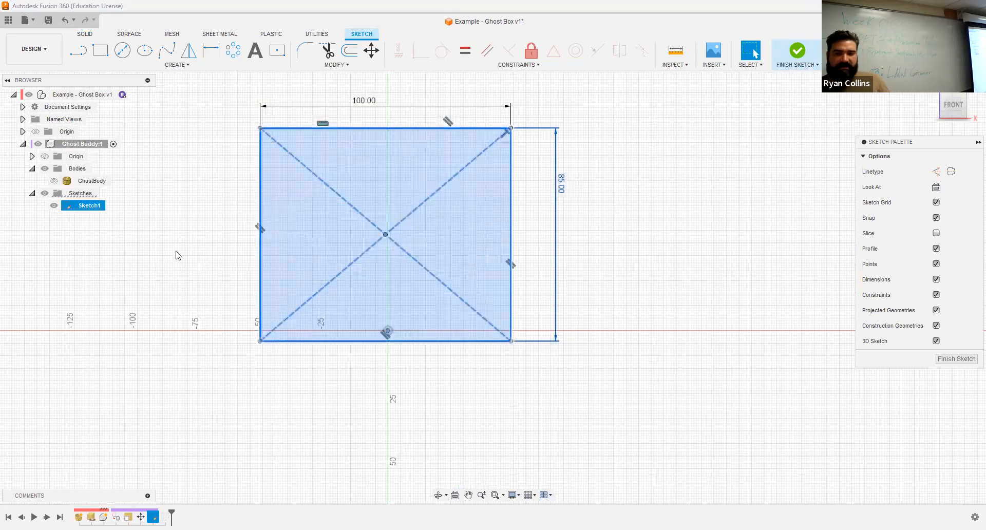
drag(211, 102, 609, 406)
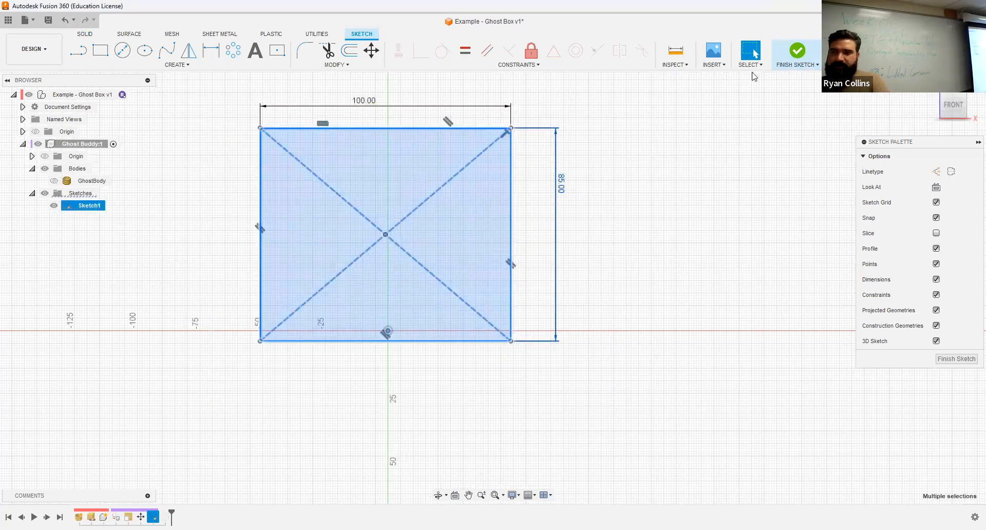
Step: Paste the 100 by 85 mm rectangle into the empty top-level sketch at its original position and finish the sketch
click(804, 54)
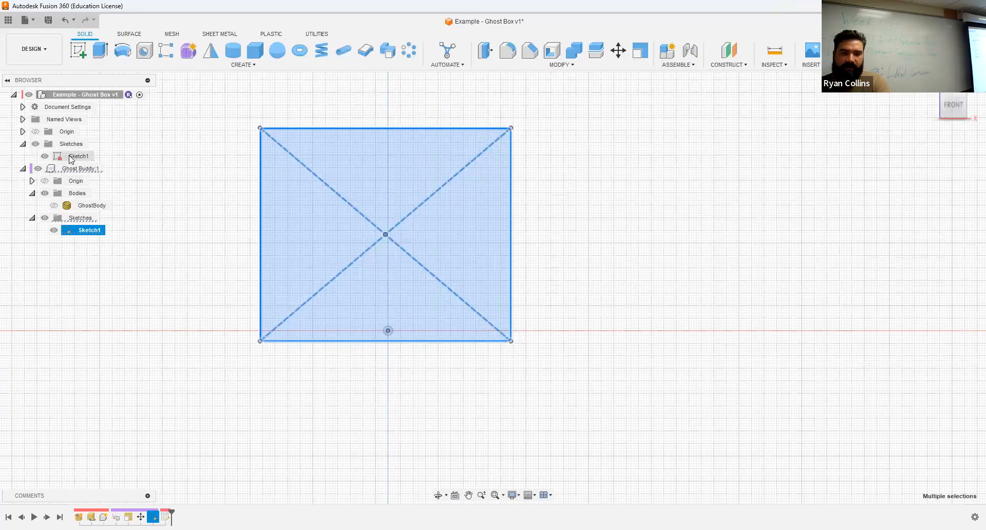
double_click(65, 159)
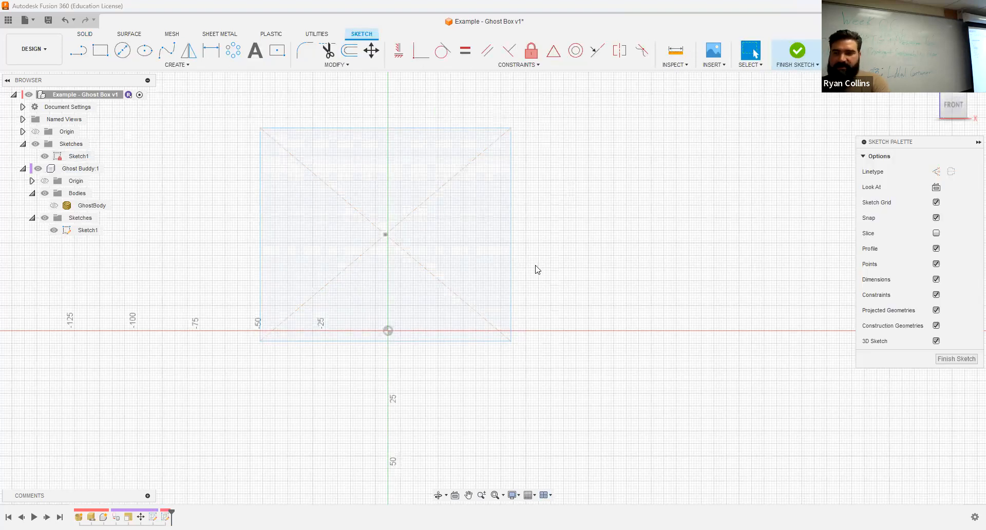
key(ctrl+a)
key(m)
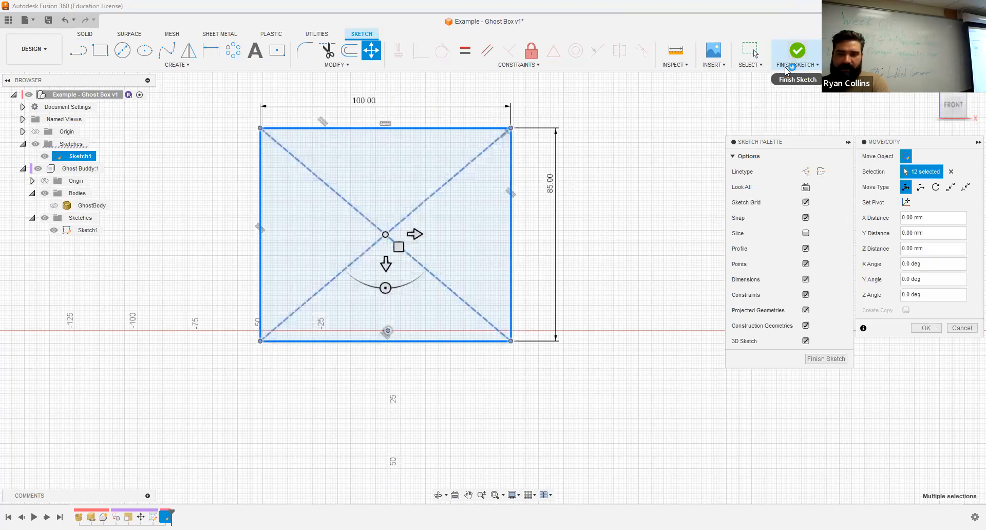
click(791, 56)
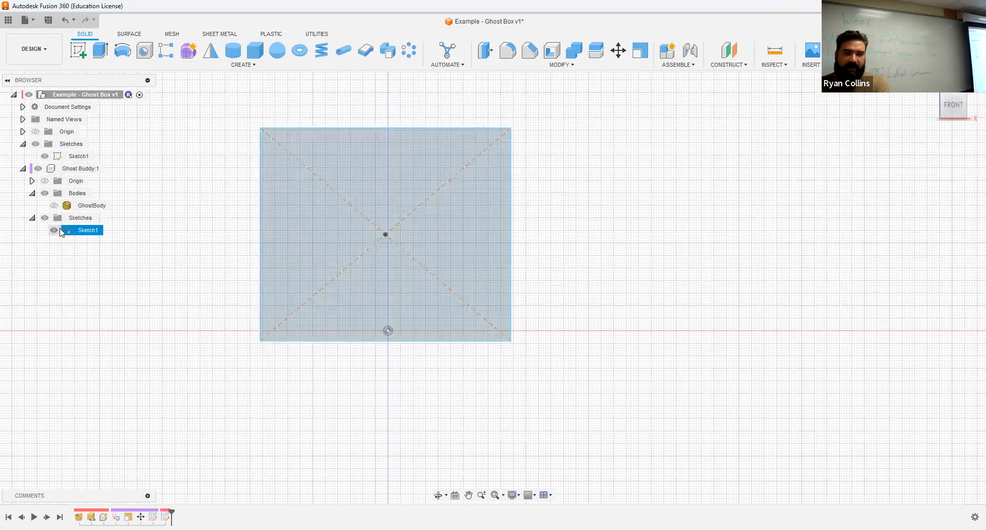
Step: Delete the original rectangle sketch from the Ghost Buddy component and collapse the component's contents
right_click(70, 233)
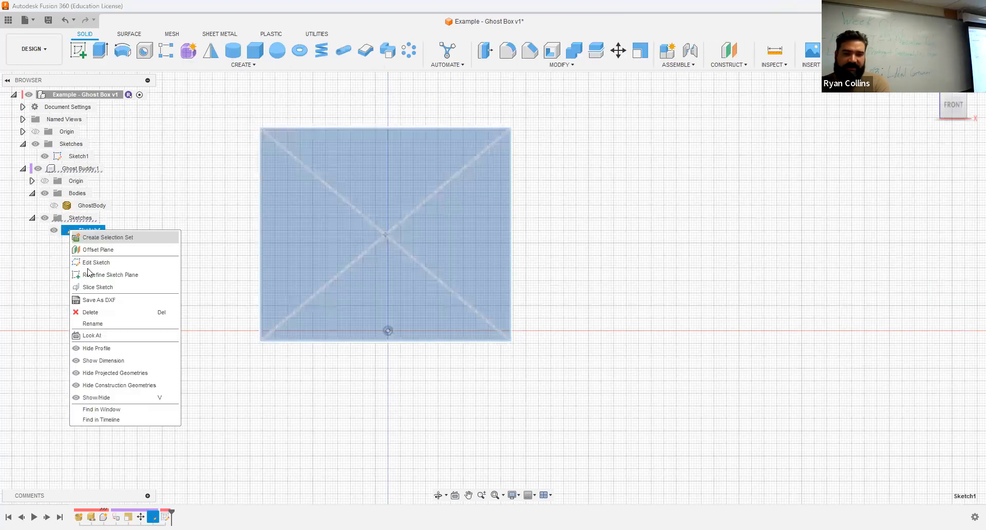
click(97, 315)
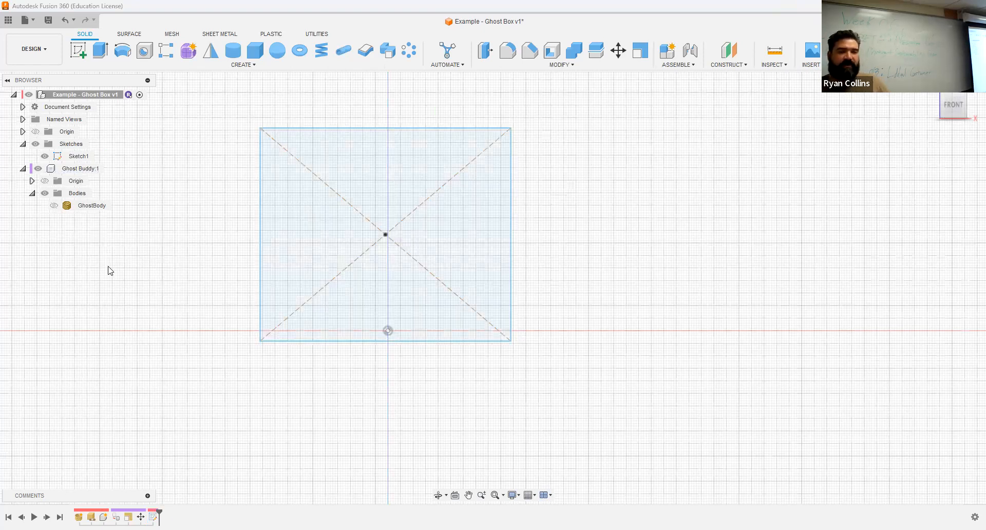
click(23, 169)
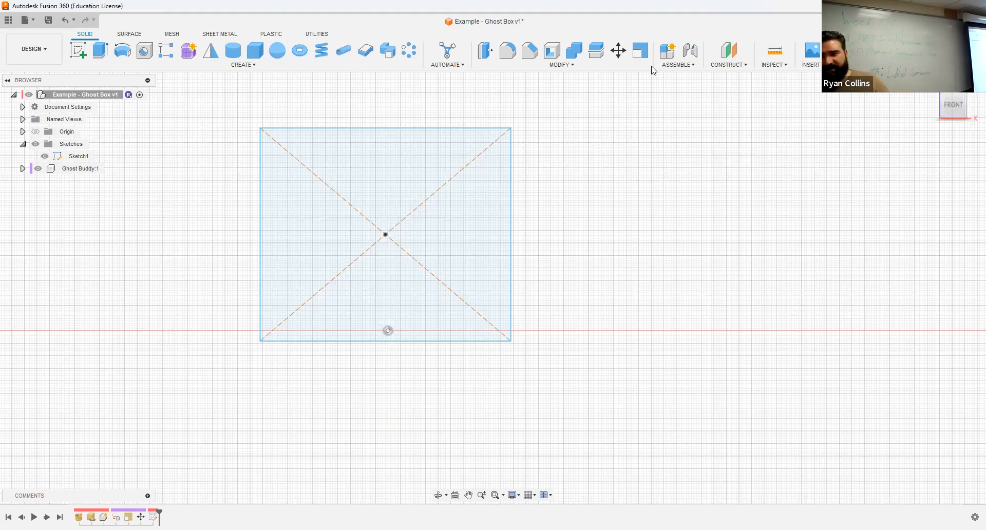
Step: Create an internal standard component named Lid under the top-level assembly without activating it
click(668, 50)
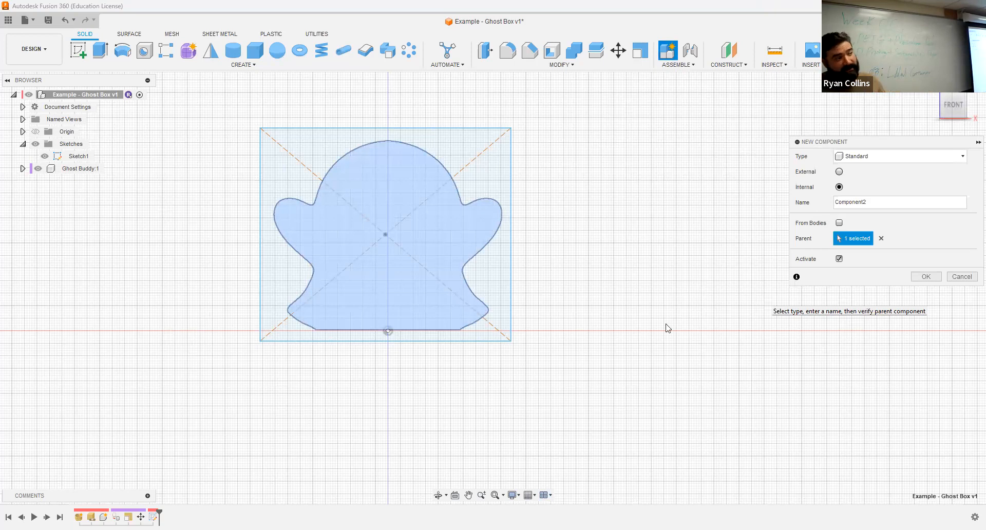
click(840, 259)
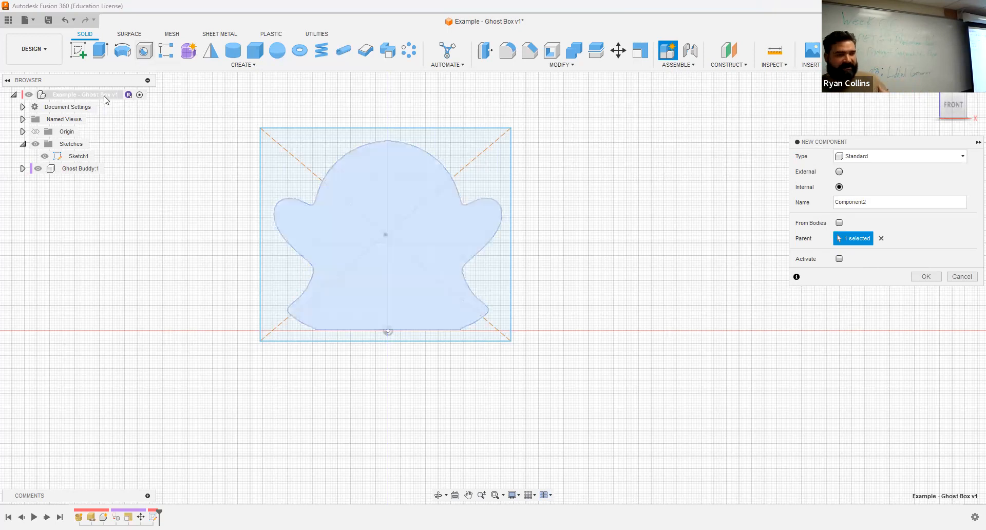
double_click(876, 201)
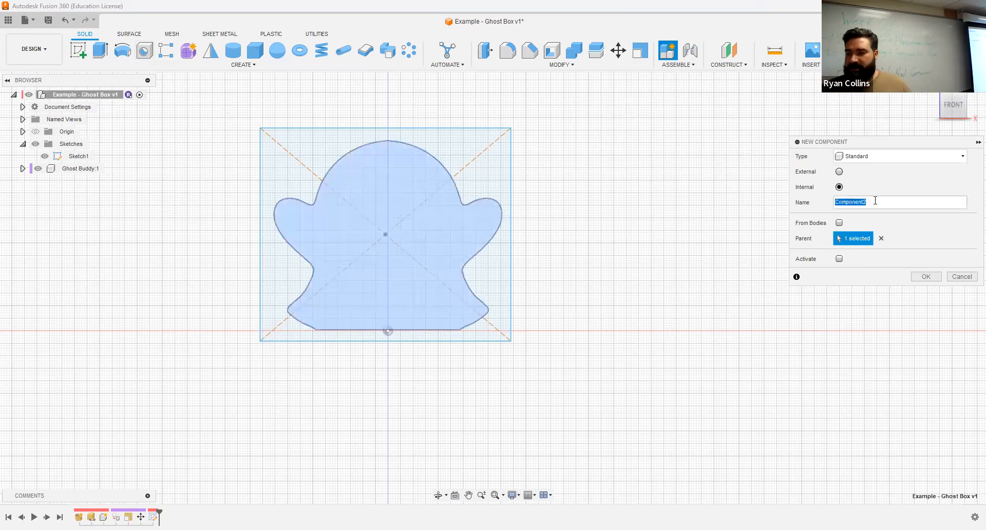
text(Lid)
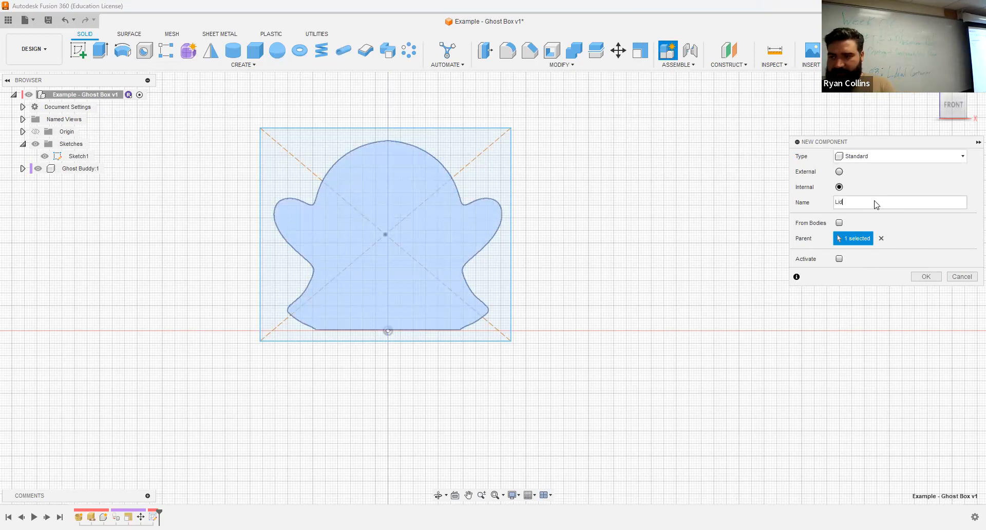
key(Return)
Step: Create an internal standard component named Base under the top-level assembly without activating it
click(673, 54)
double_click(865, 200)
text(Base)
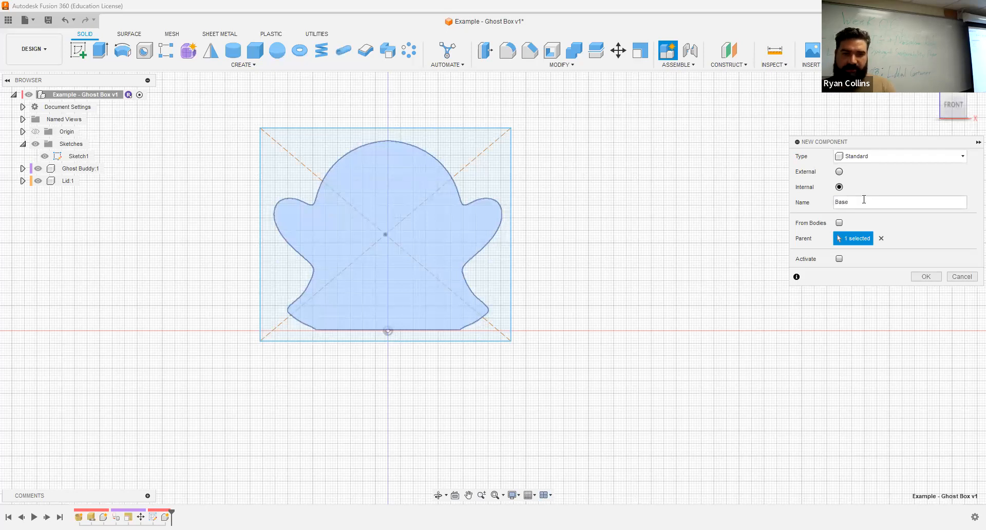
key(Return)
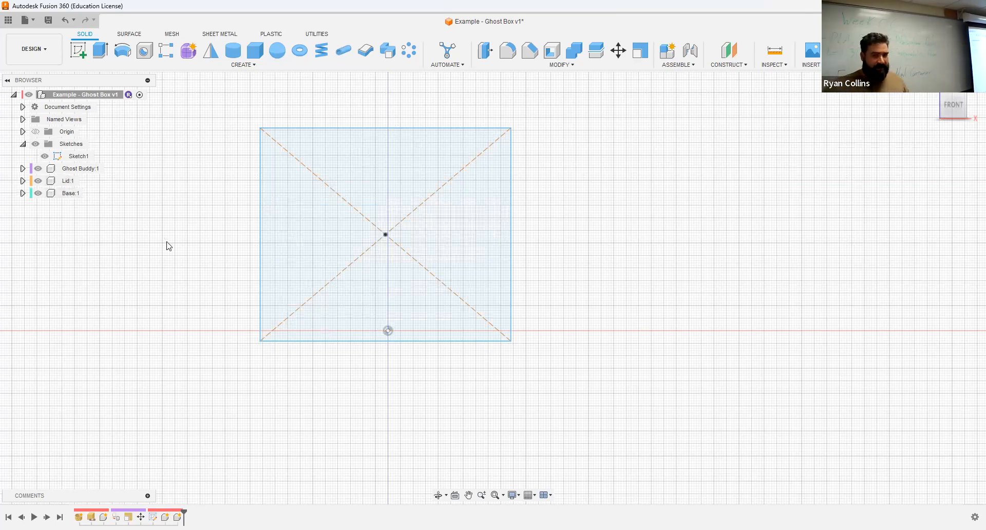
Step: Show the GhostBody mesh in the Ghost Buddy component and activate the Base component
click(23, 169)
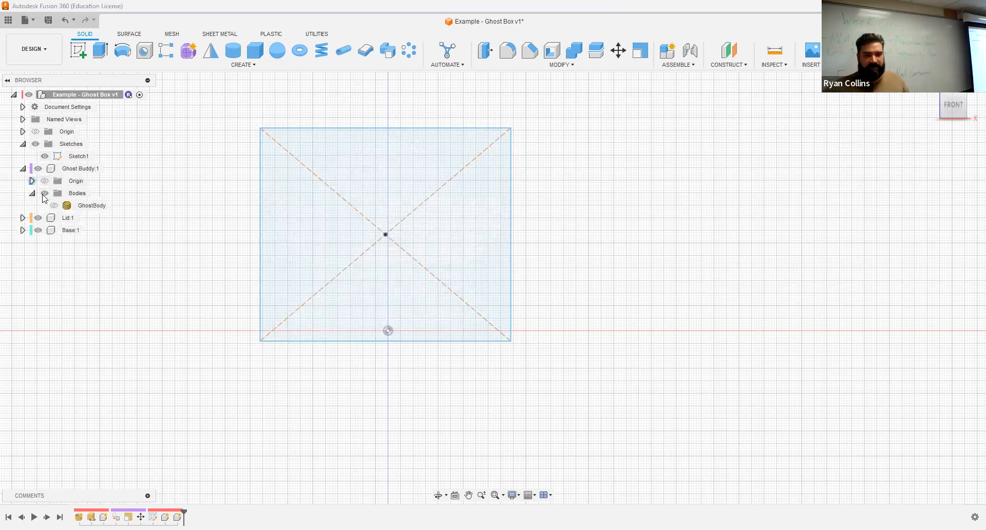
click(22, 170)
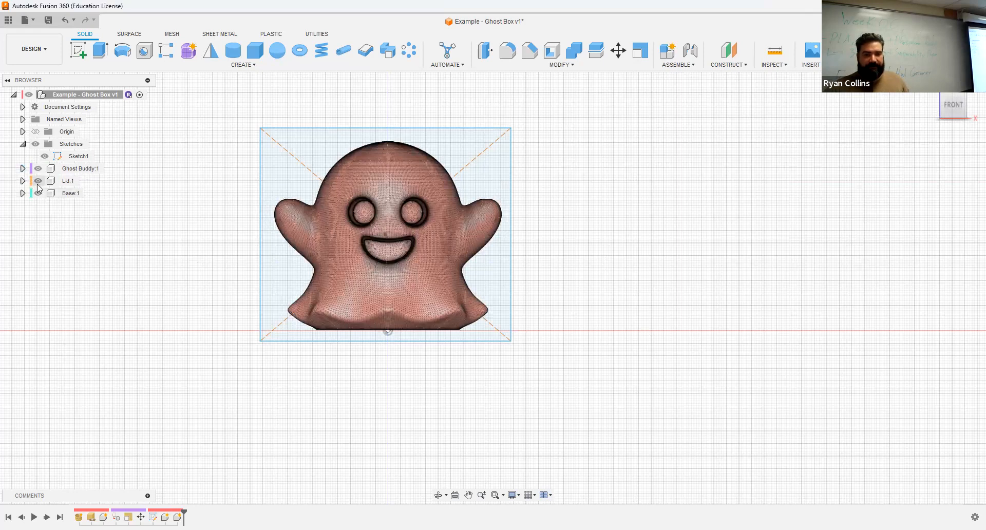
click(88, 195)
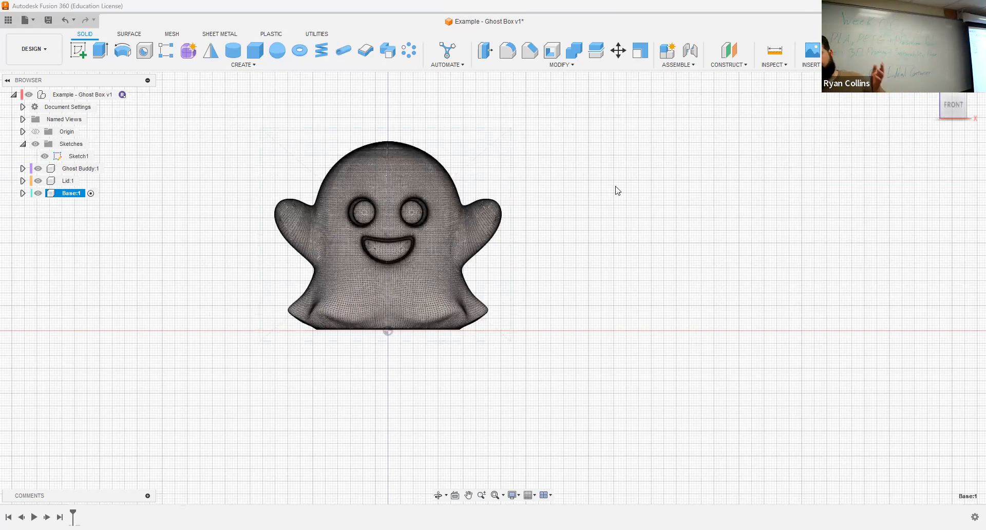
Step: Set up a one-sided 50 mm extrusion of the rectangle toward the ghost's back as a new body in Base
shift+middle_drag(612, 262, 623, 214)
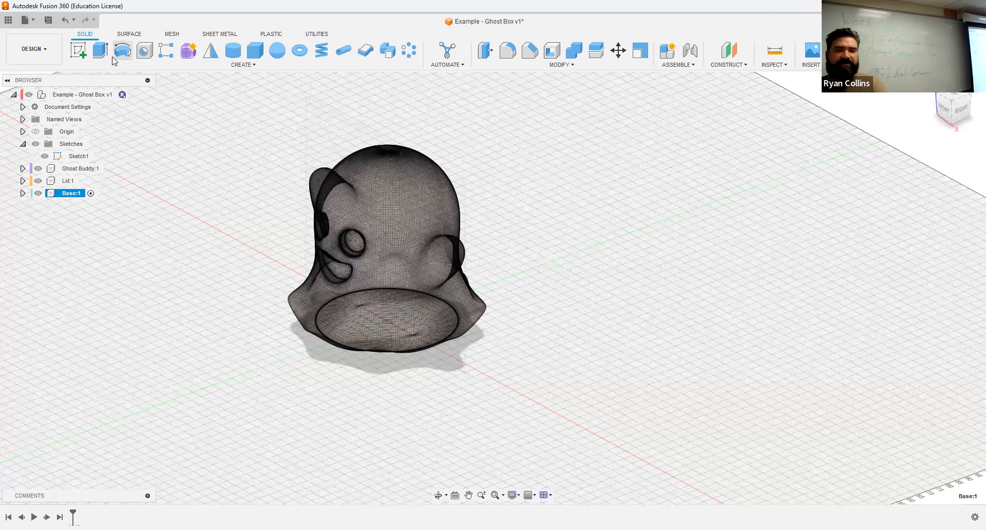
click(100, 51)
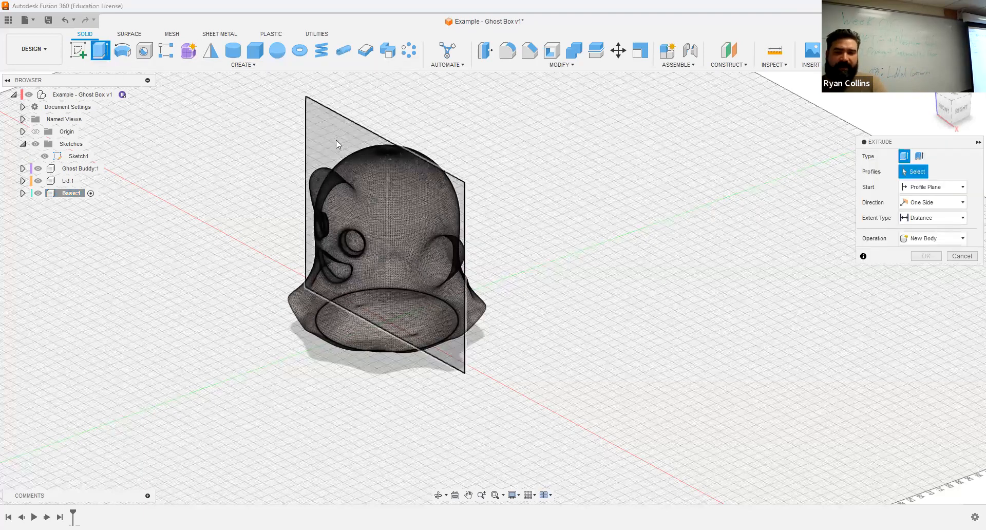
click(336, 140)
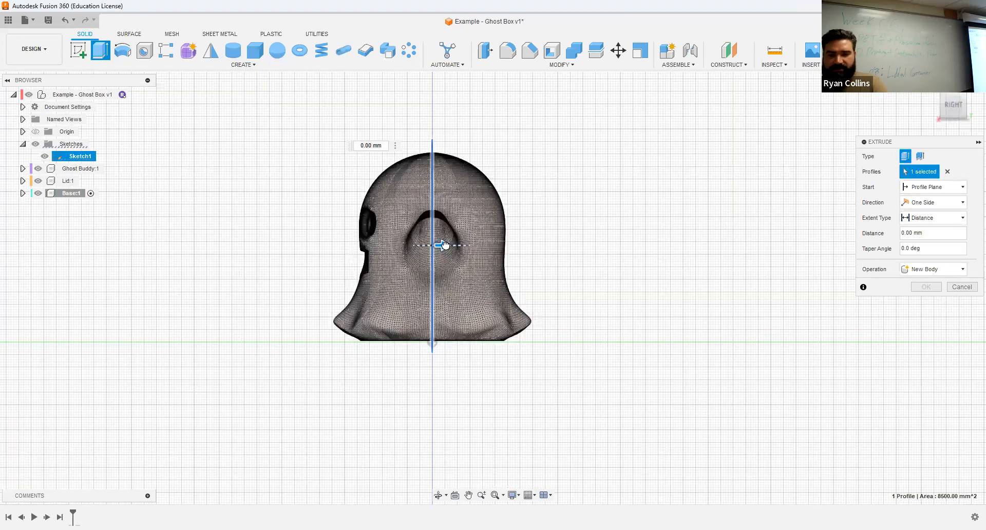
drag(445, 246, 573, 246)
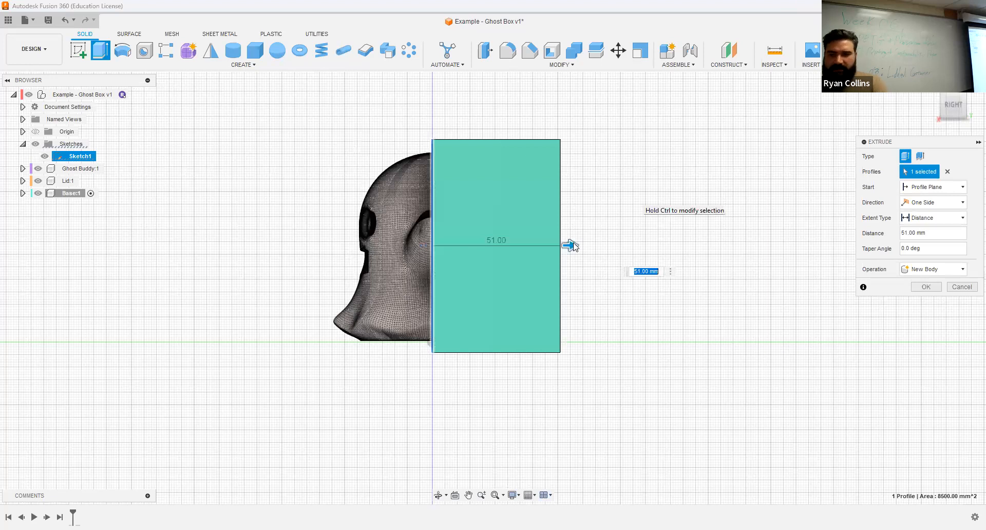
text(50)
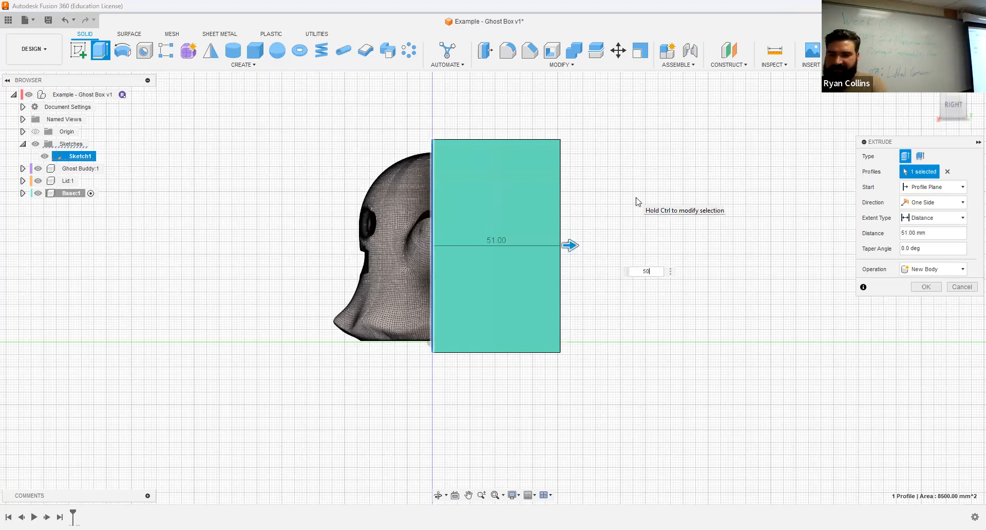
key(Return)
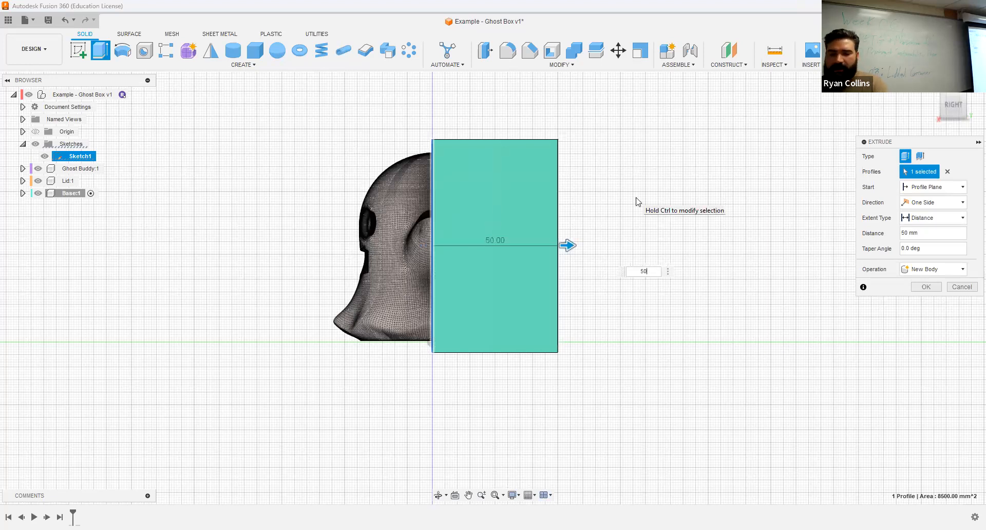
Step: Try a -10 degree taper angle on the Base extrusion
shift+middle_drag(645, 249, 660, 234)
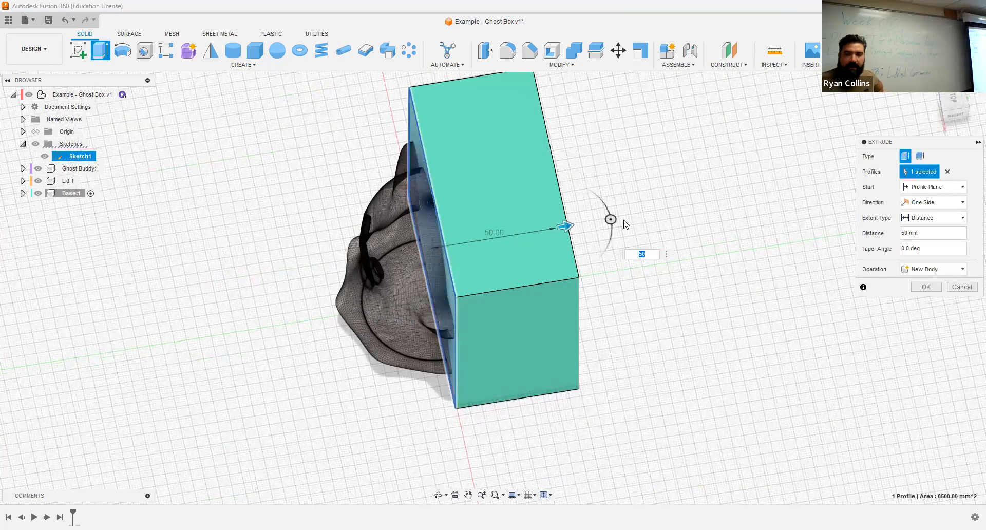
mouse_move(610, 218)
mouse_down()
mouse_move(600, 199)
mouse_move(610, 225)
mouse_move(608, 212)
mouse_up()
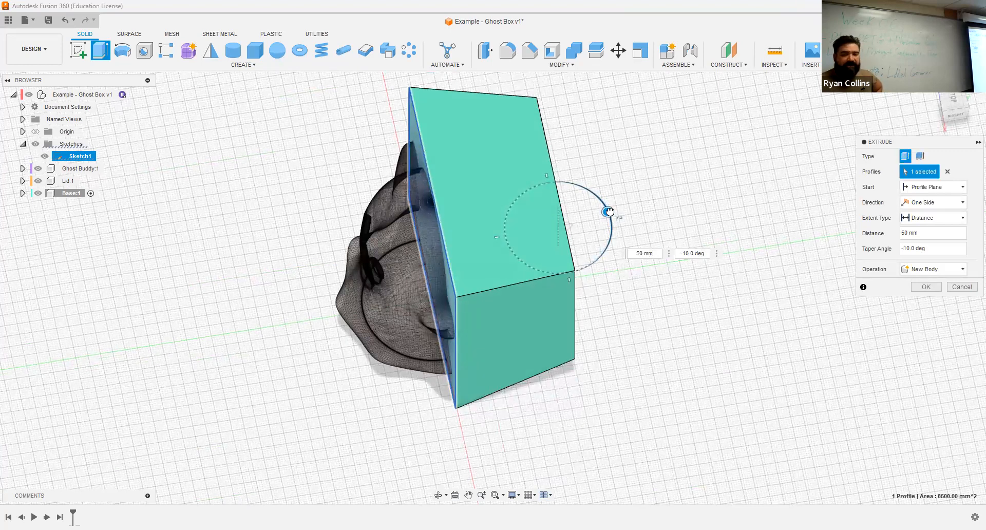
drag(609, 211, 610, 210)
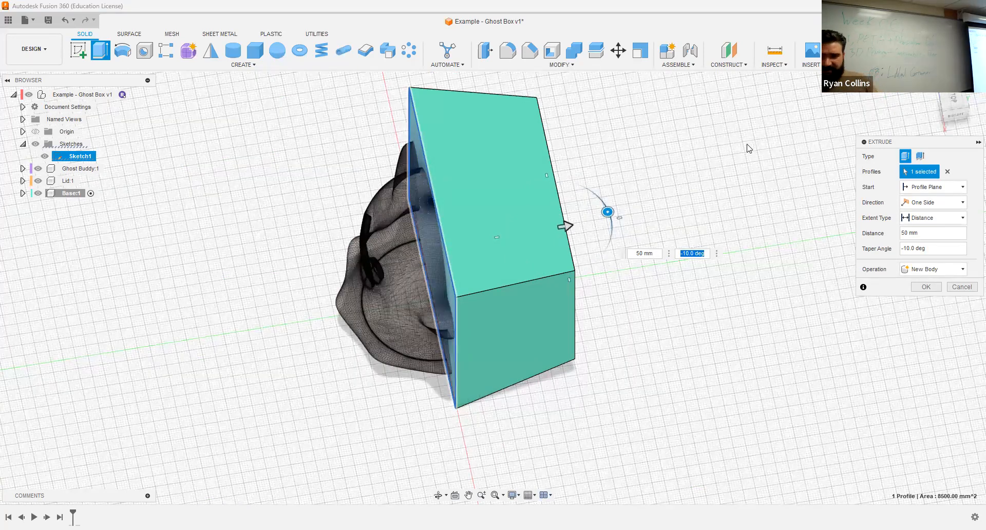
Step: Set the taper angle to 0 degrees and complete the 50 mm Base extrusion
click(942, 247)
text(0)
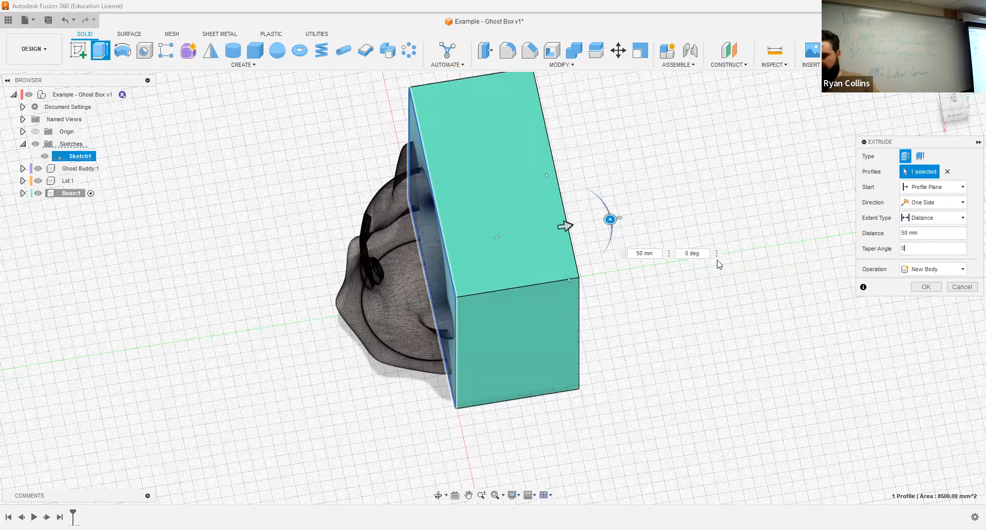
click(927, 288)
Step: Activate the Lid component and extrude the Base block's front face 40 mm toward the ghost's front as a new body
shift+middle_drag(607, 260, 647, 211)
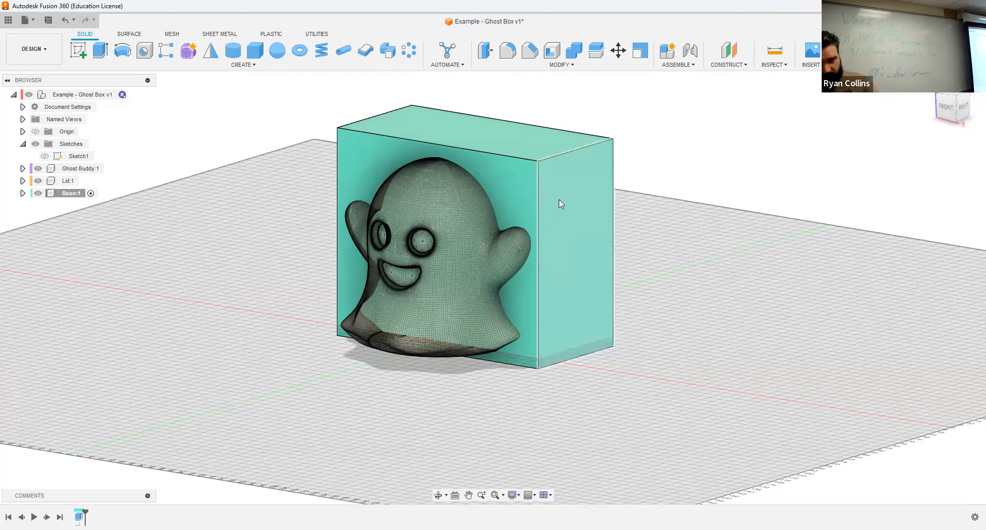
click(85, 181)
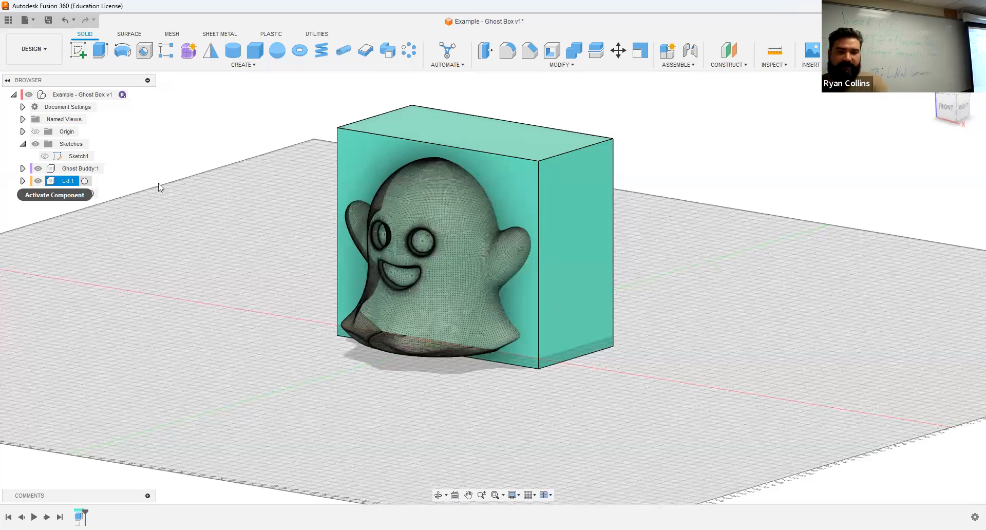
key(e)
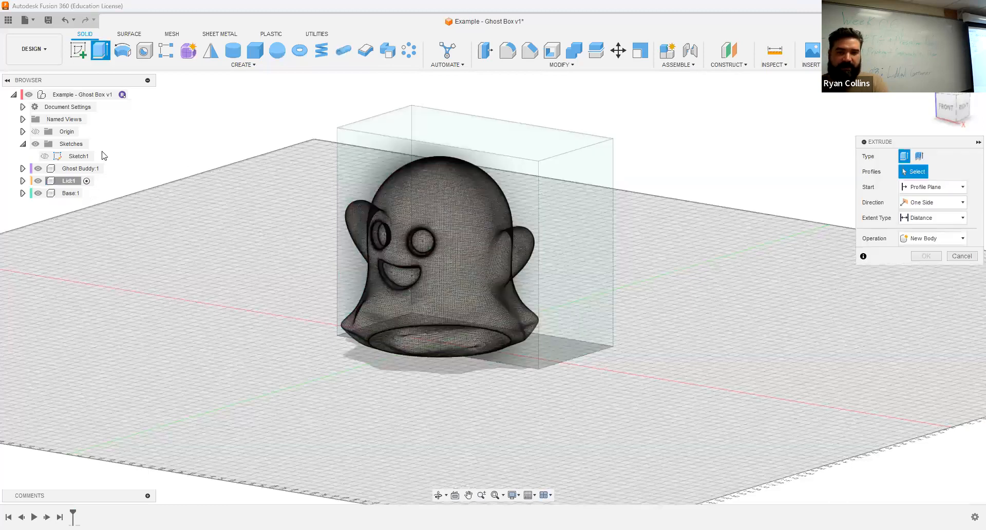
click(374, 159)
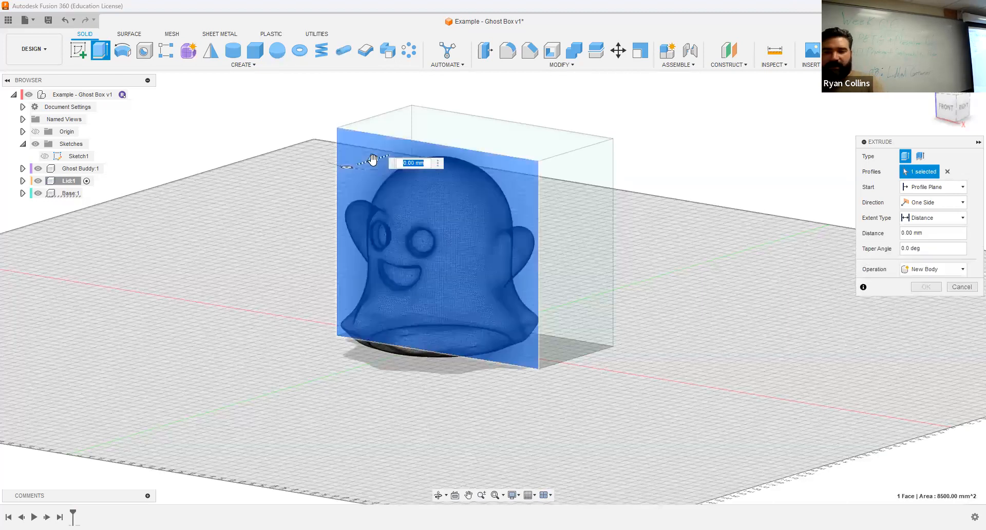
drag(371, 160, 344, 172)
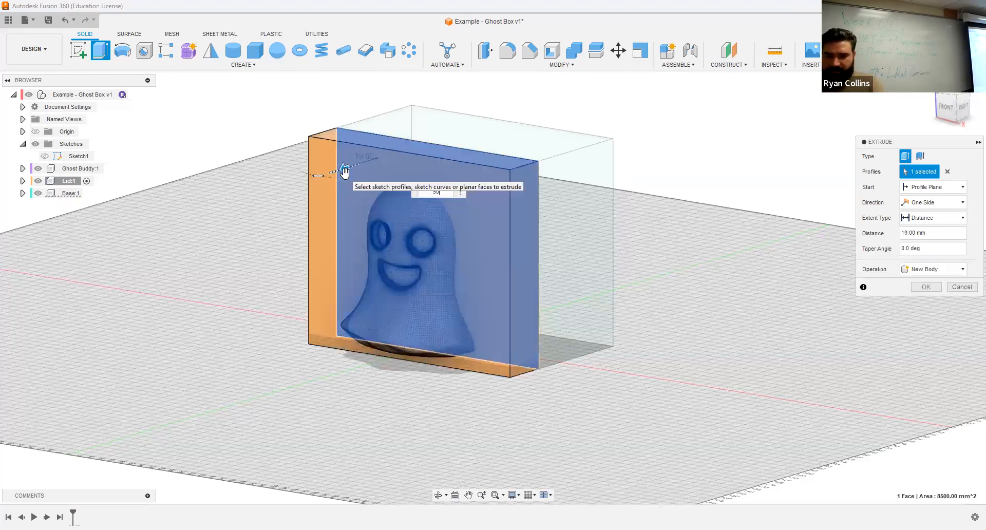
shift+middle_drag(683, 242, 641, 237)
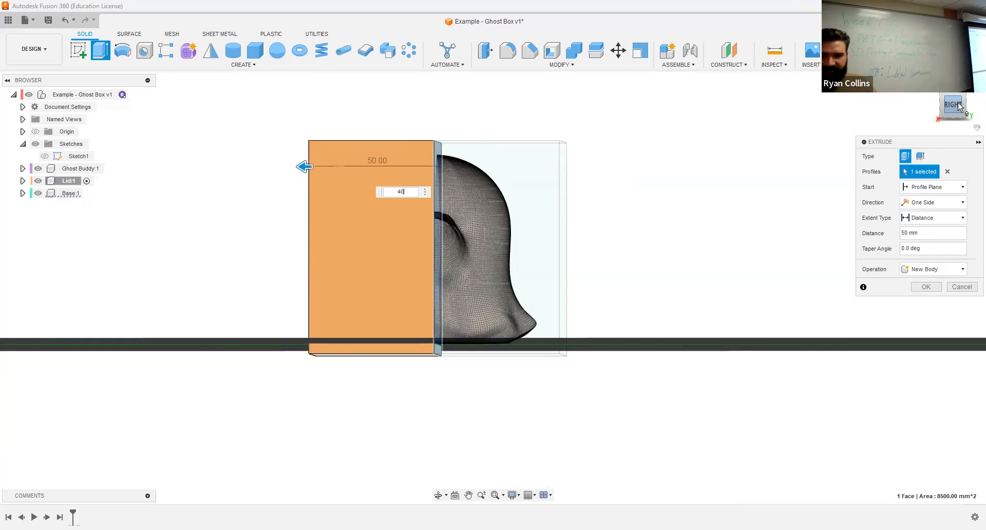
key(Return)
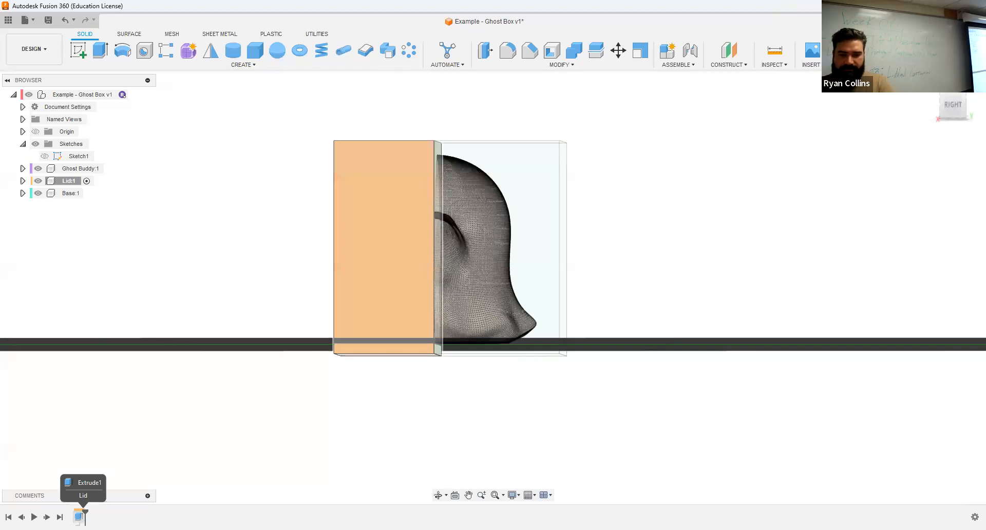
Step: Open the Lid extrusion for editing and set the visual style to Shaded with Hidden Edges
double_click(80, 516)
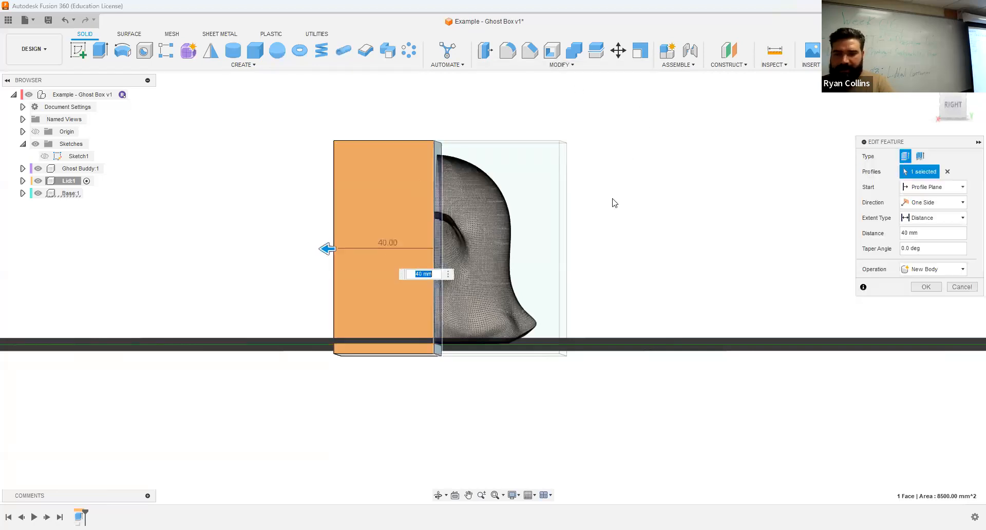
shift+middle_drag(511, 206, 514, 262)
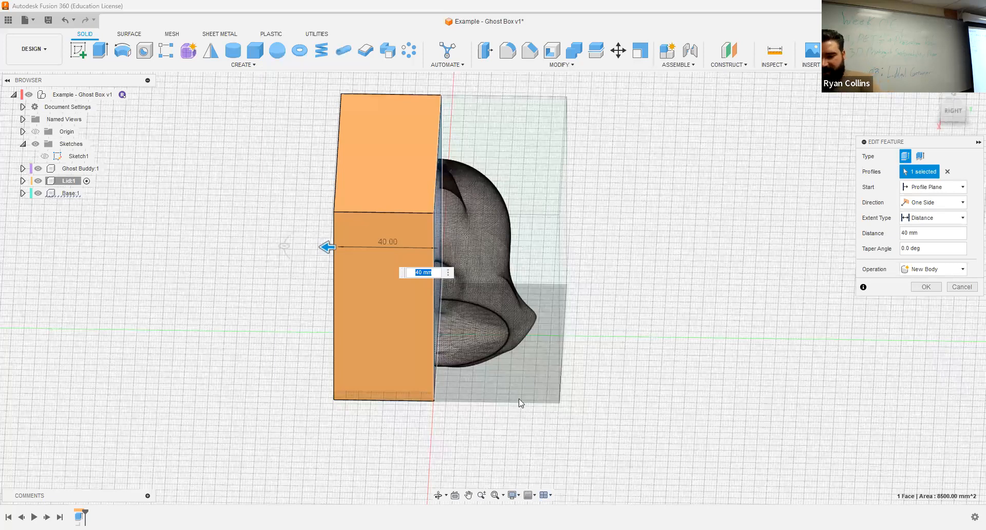
click(514, 496)
mouse_move(543, 465)
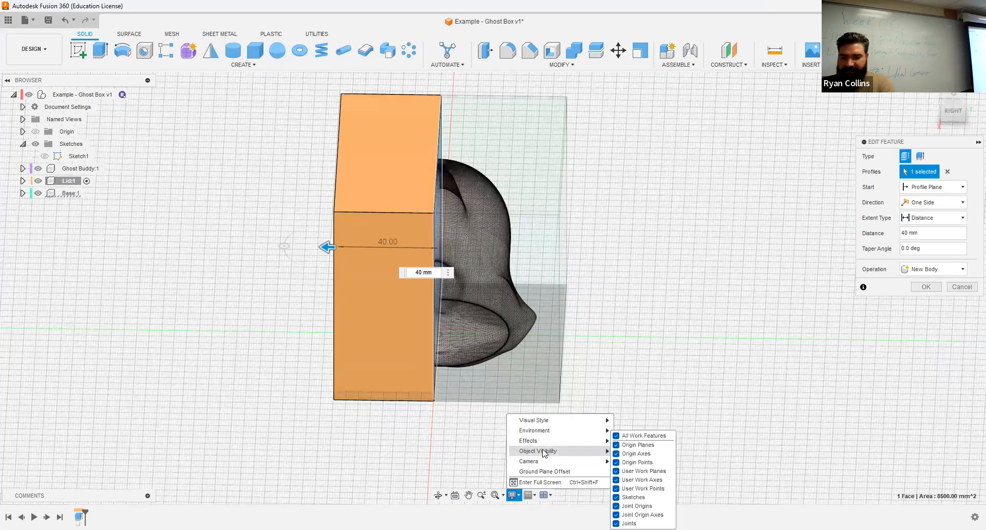
mouse_move(547, 421)
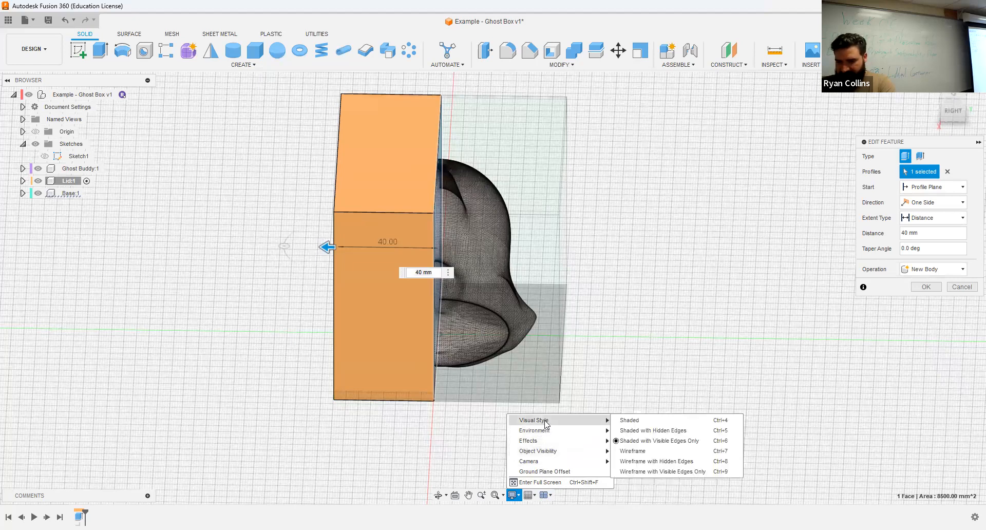
click(674, 431)
mouse_move(665, 387)
shift+middle_down()
mouse_move(640, 392)
mouse_move(666, 383)
mouse_move(655, 370)
shift+middle_up()
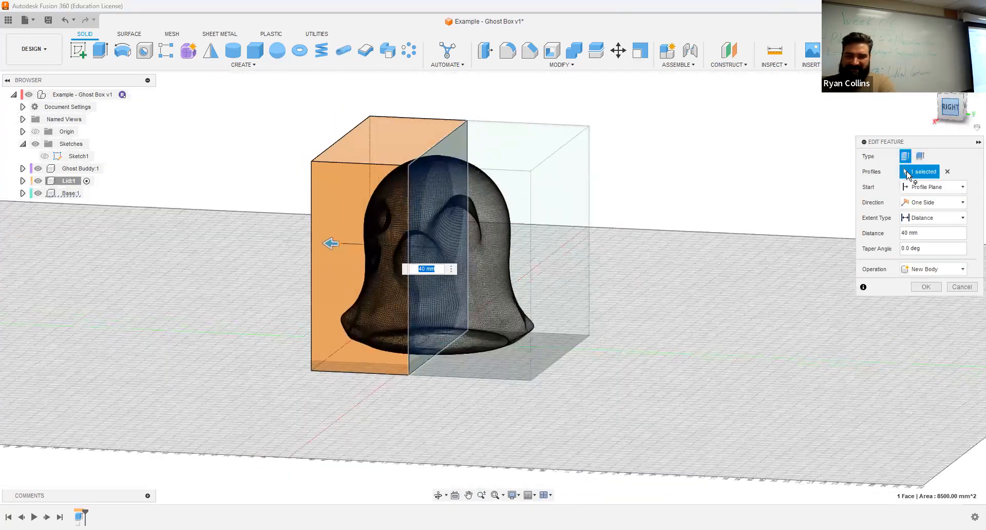
Step: Set the Lid extrusion's distance to 50 mm and complete the edit
click(951, 108)
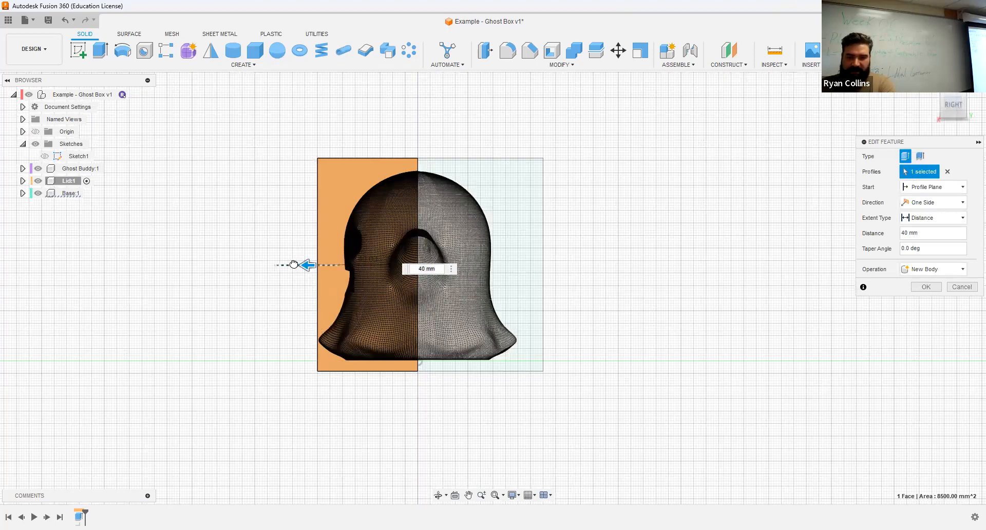
drag(307, 264, 294, 264)
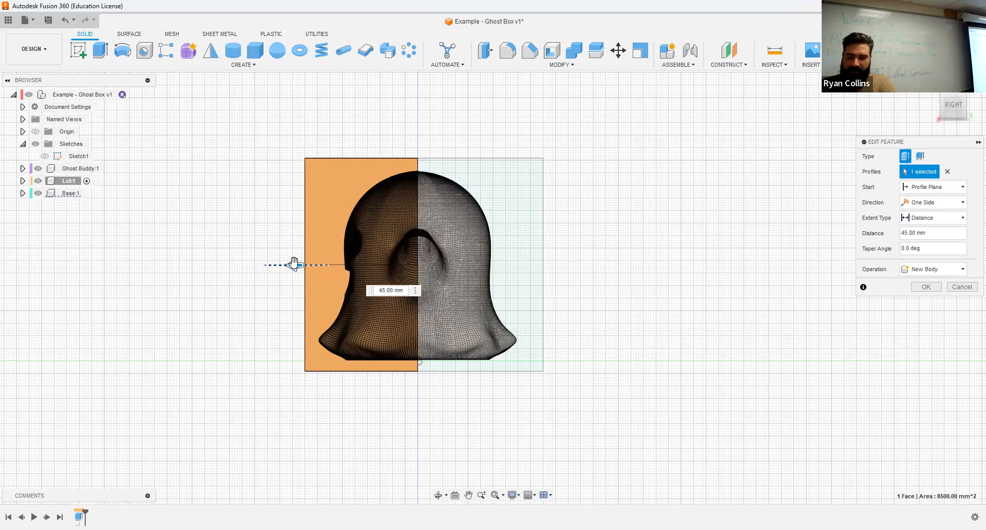
text(50)
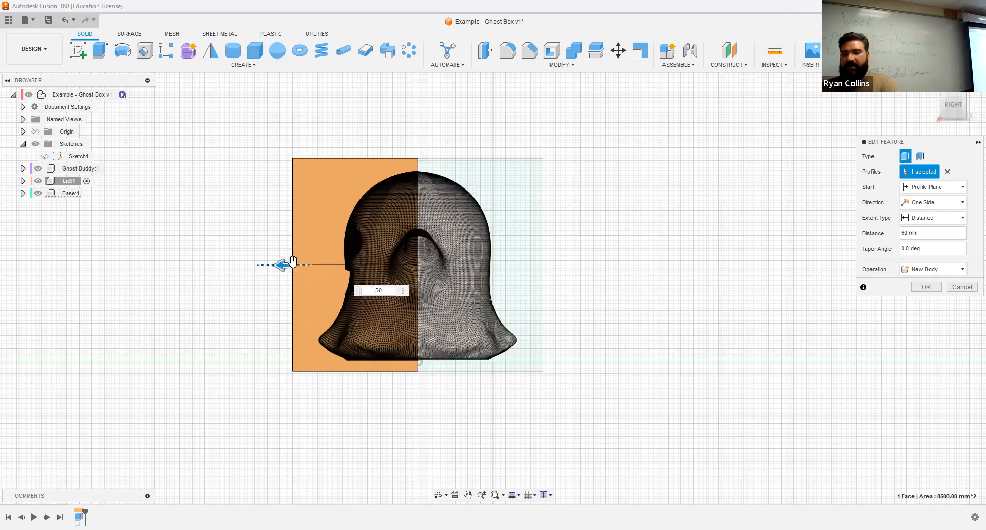
key(Return)
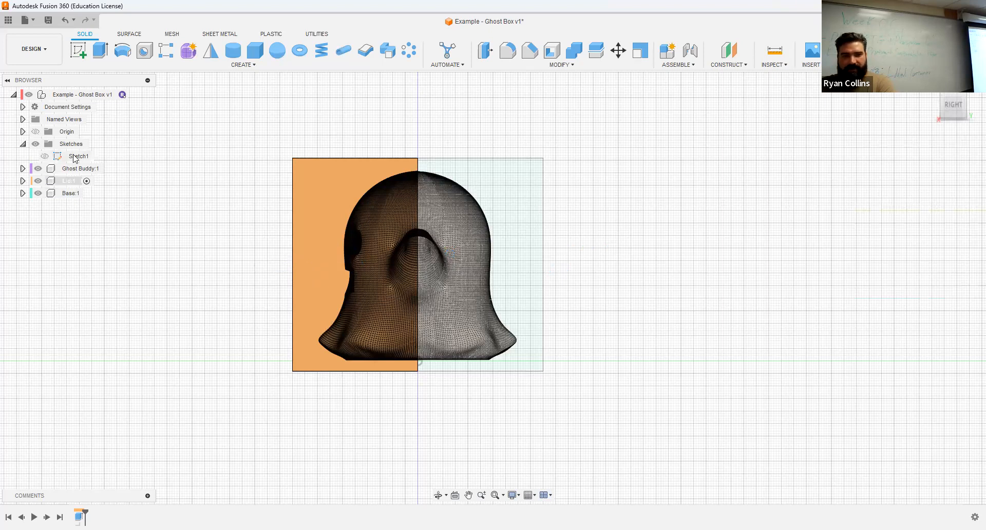
Step: Activate the top-level Ghost Box assembly and hide the Base and Ghost Buddy components
click(133, 96)
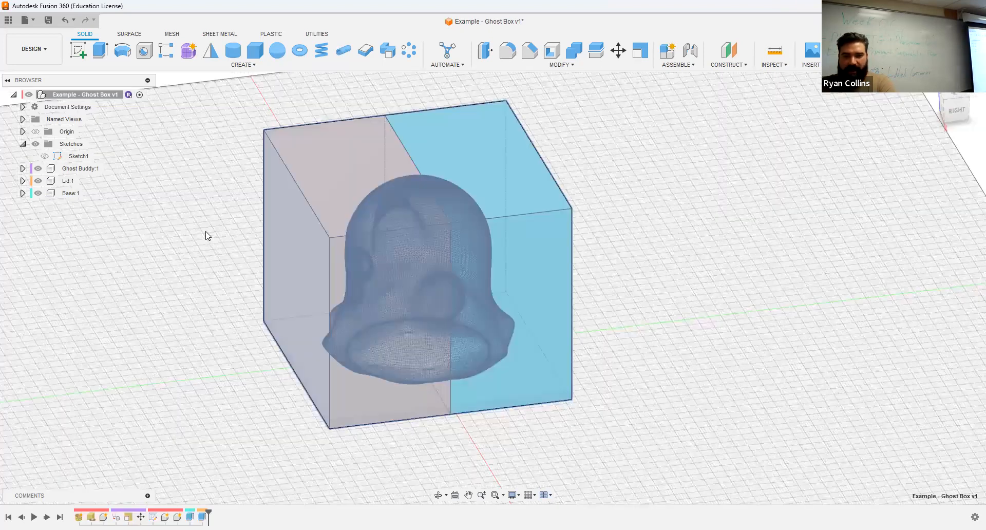
shift+middle_drag(785, 296, 822, 262)
click(920, 103)
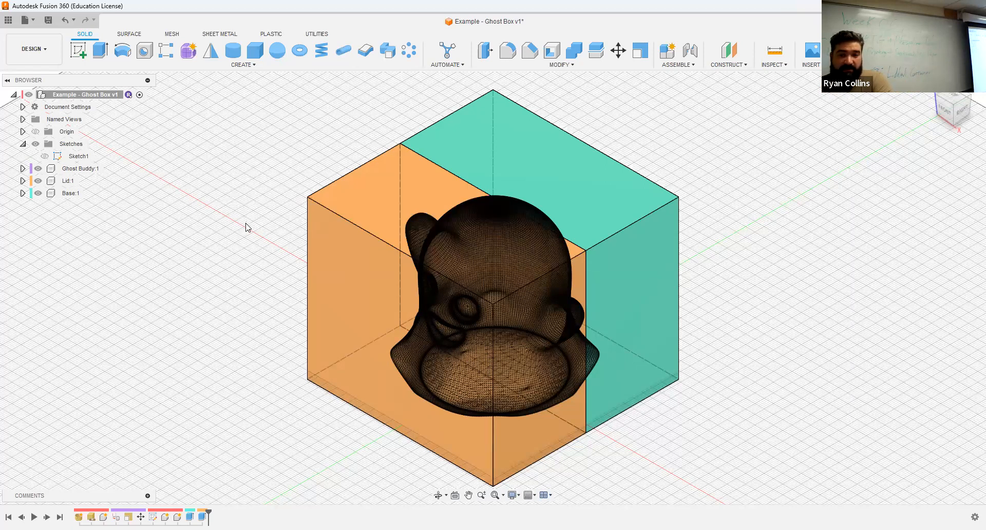
click(38, 194)
shift+middle_drag(745, 354, 648, 280)
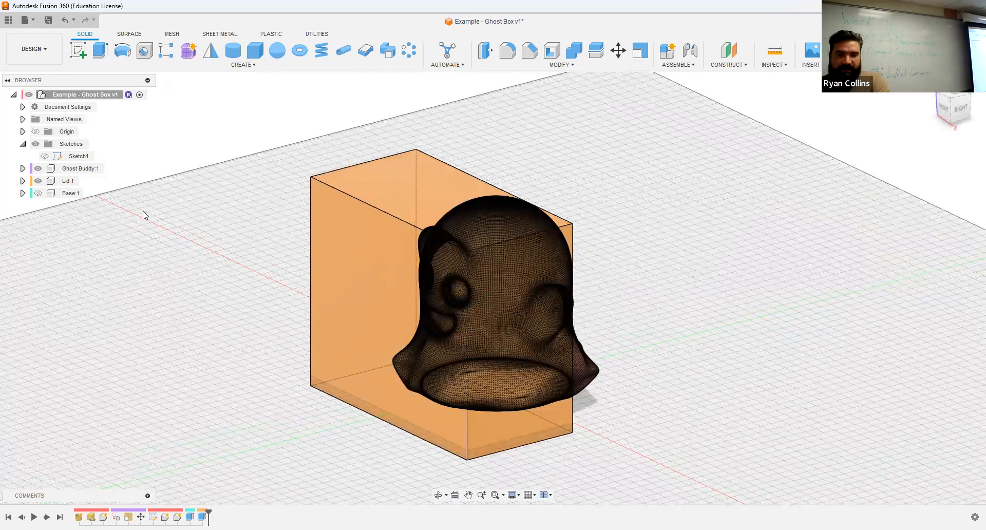
click(43, 170)
click(39, 170)
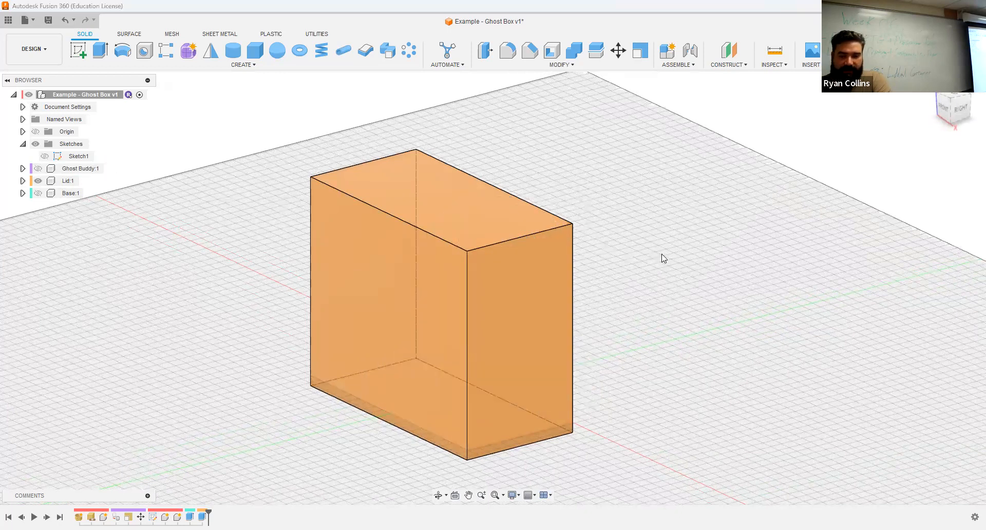
shift+middle_drag(660, 253, 603, 258)
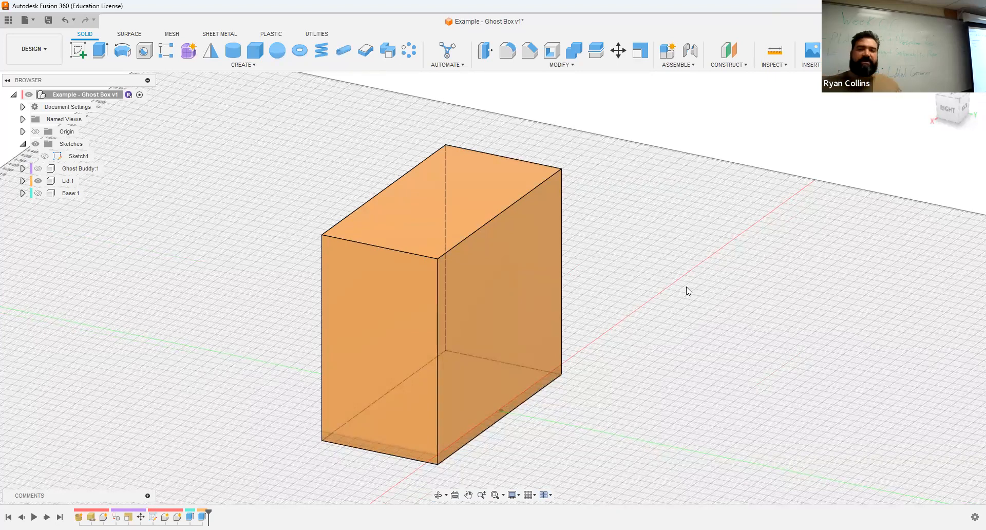
Step: Activate the Lid component and start a sketch on its back face, the side that meets the Base
click(78, 50)
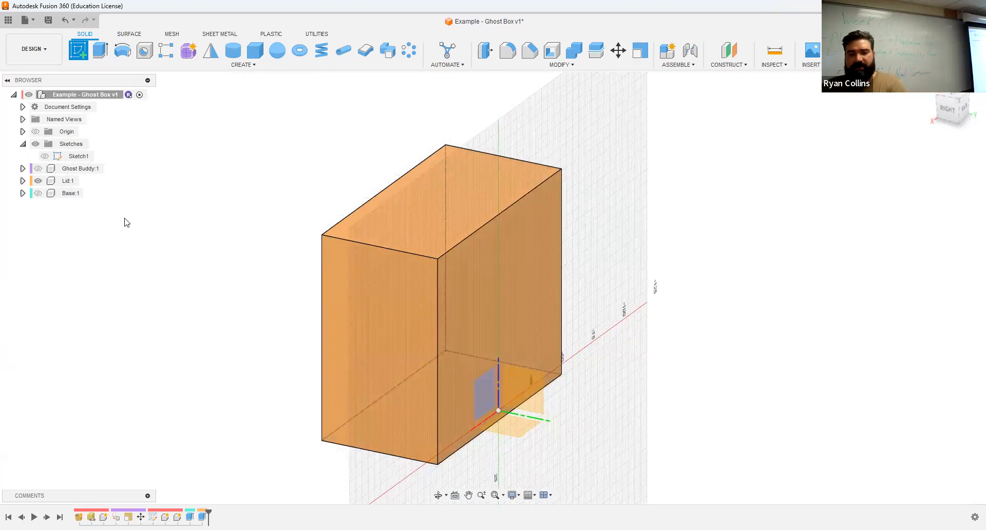
key(Escape)
click(68, 181)
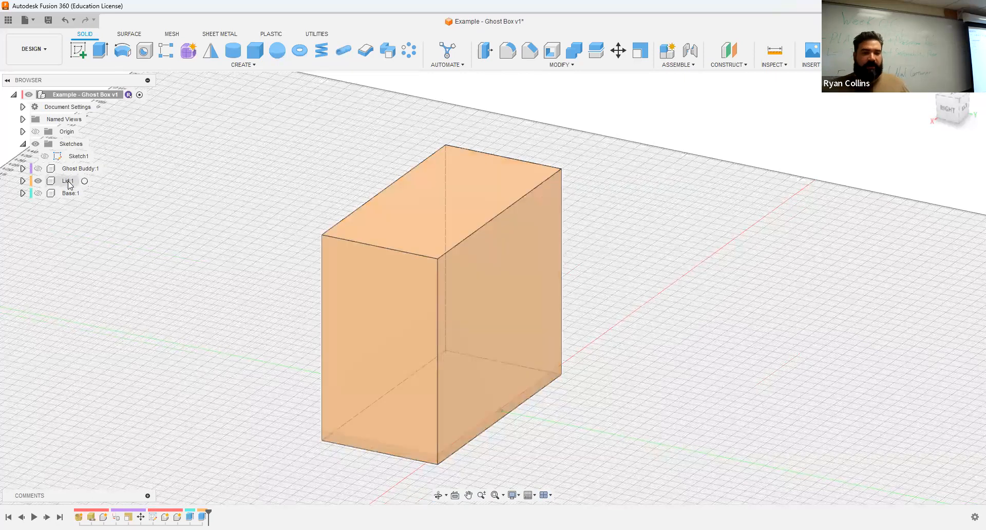
click(85, 181)
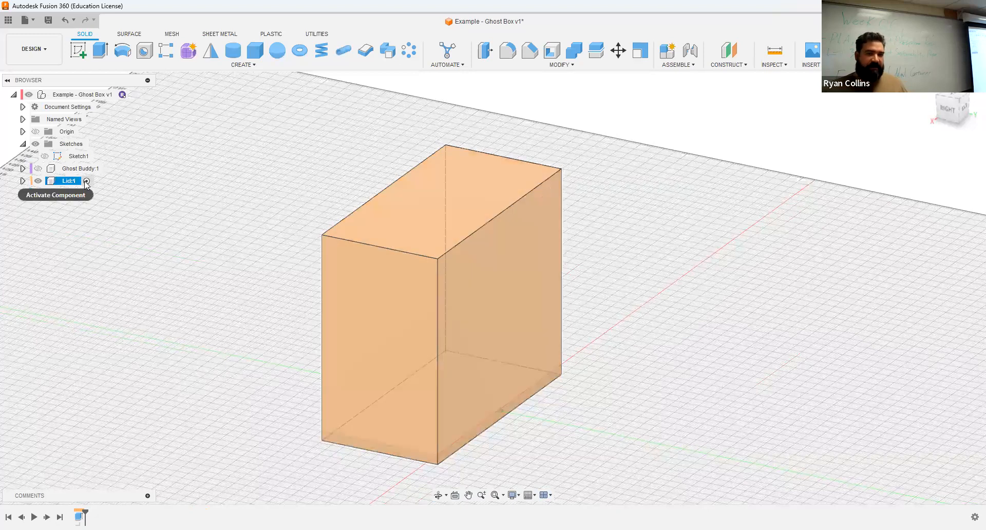
click(79, 50)
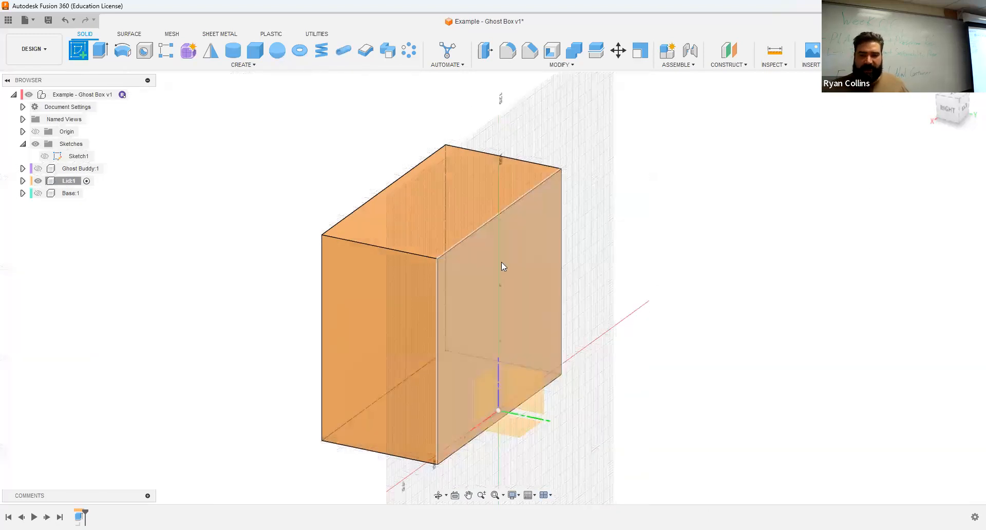
click(501, 262)
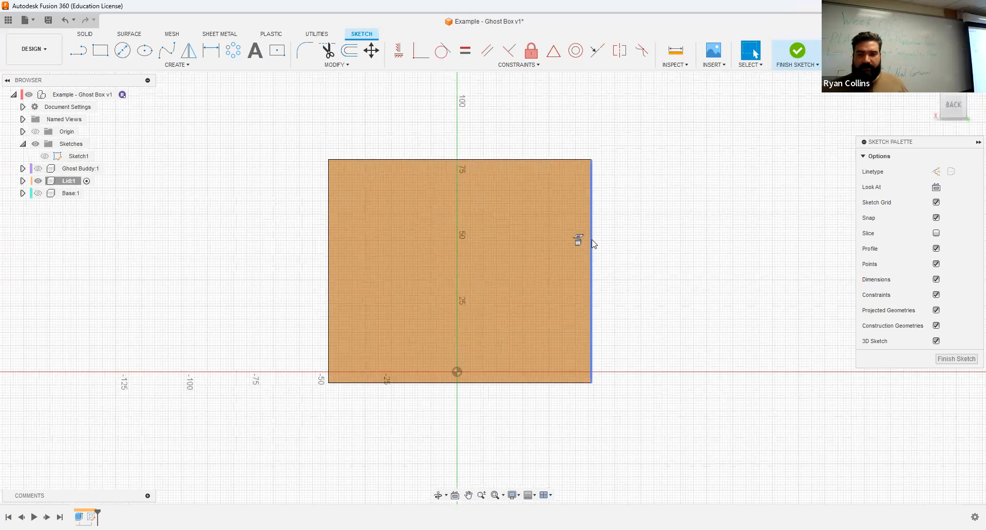
Step: Offset the Lid face's outline 3 mm inward and finish the sketch
click(344, 51)
click(383, 160)
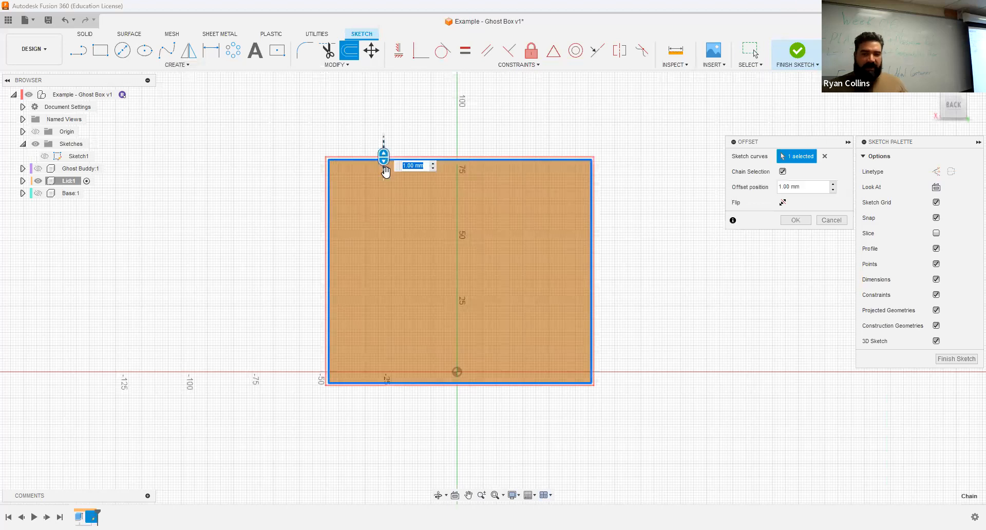
drag(384, 160, 386, 171)
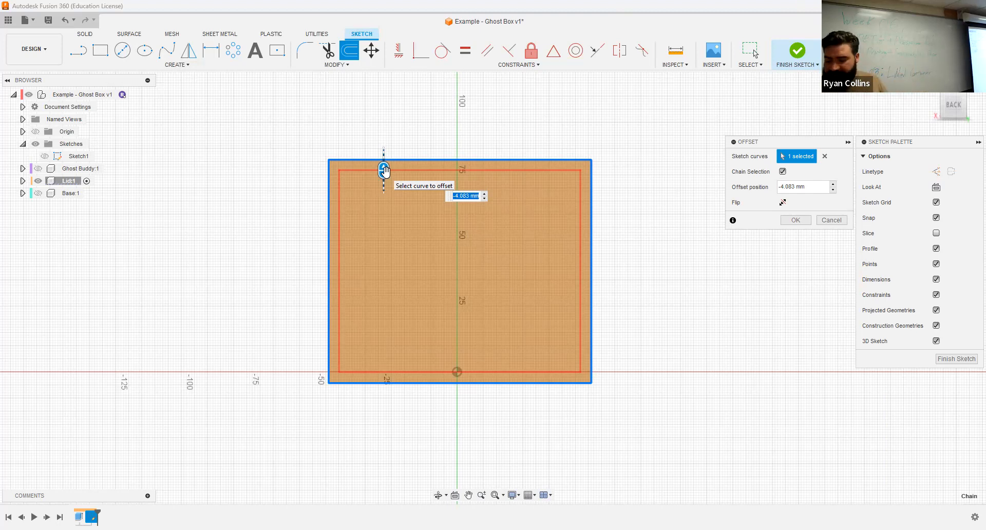
text(-3)
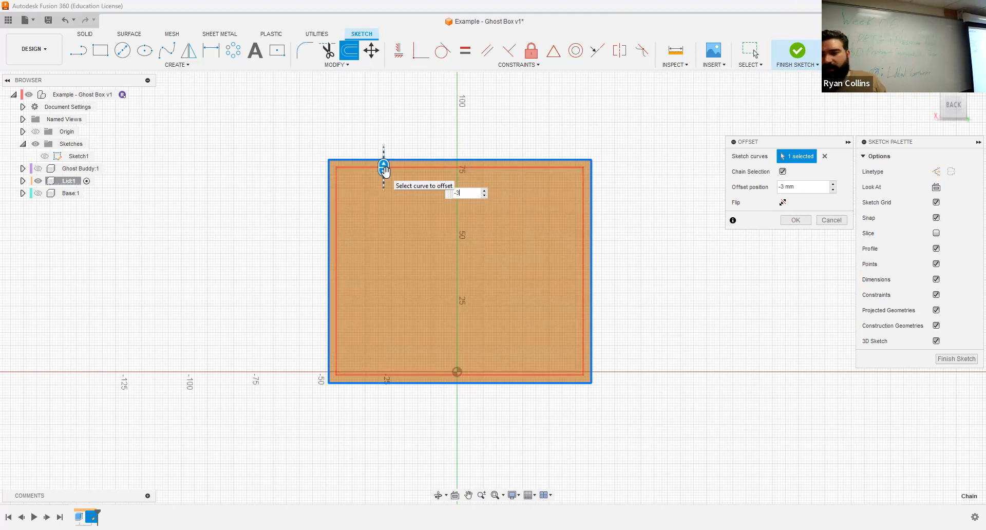
click(792, 221)
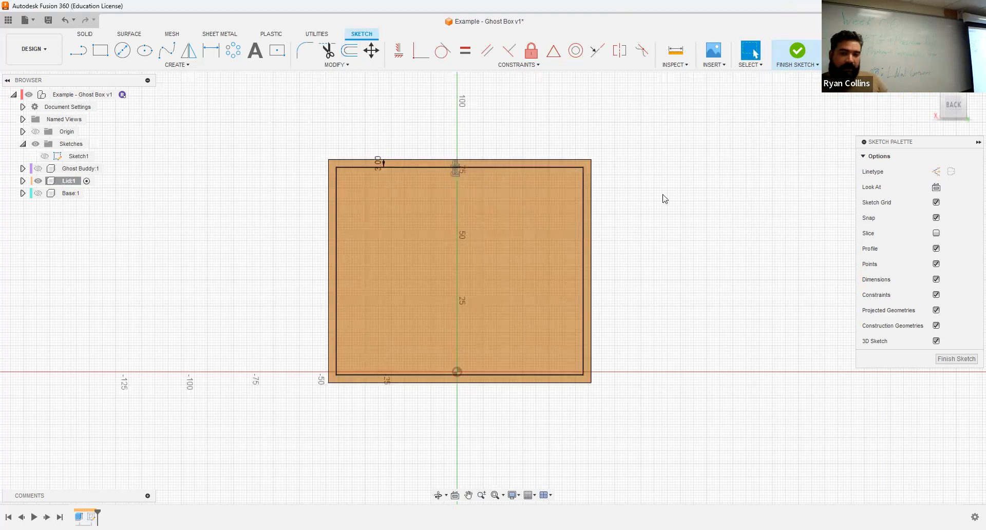
mouse_move(347, 143)
shift+middle_down()
mouse_move(361, 147)
mouse_move(355, 154)
shift+middle_up()
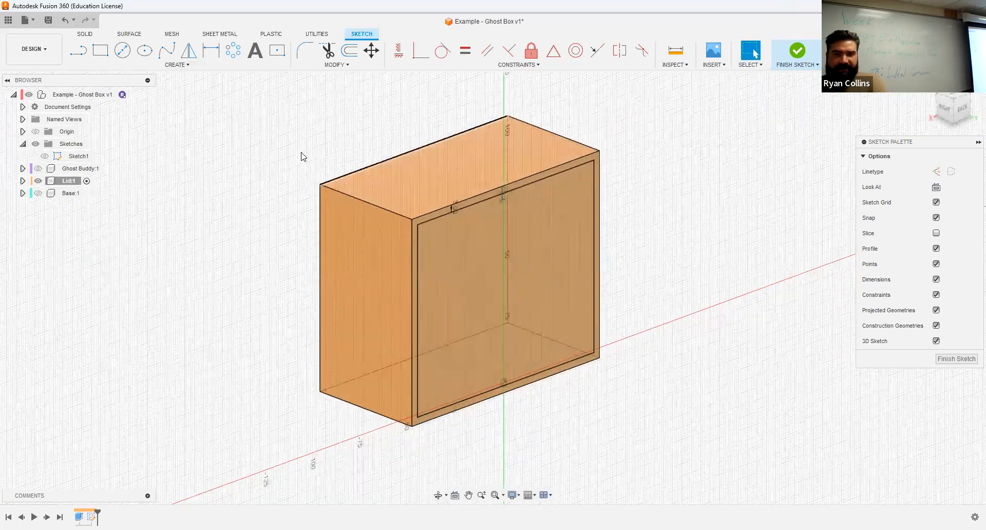
click(805, 59)
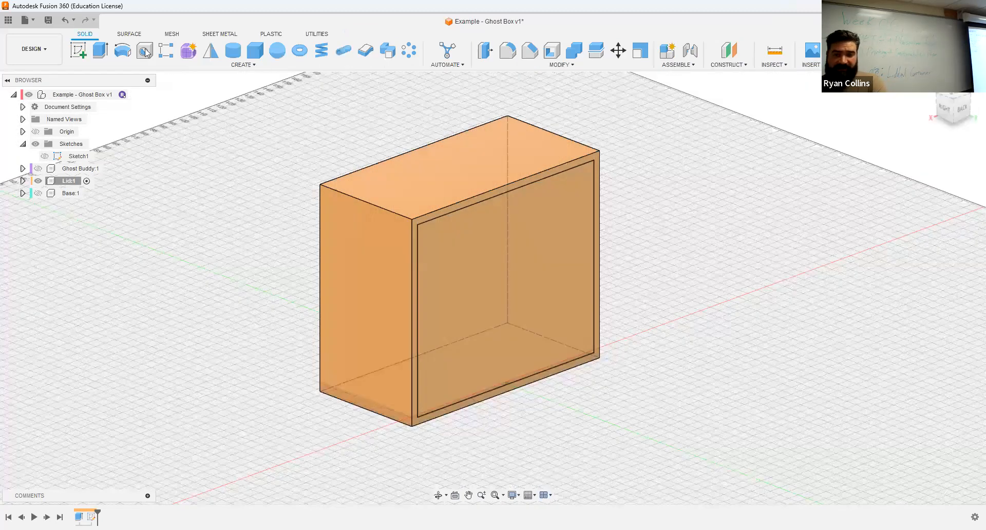
Step: Start extruding the inner rectangle as a cut into the Lid, trying a distance of -38 mm
click(97, 53)
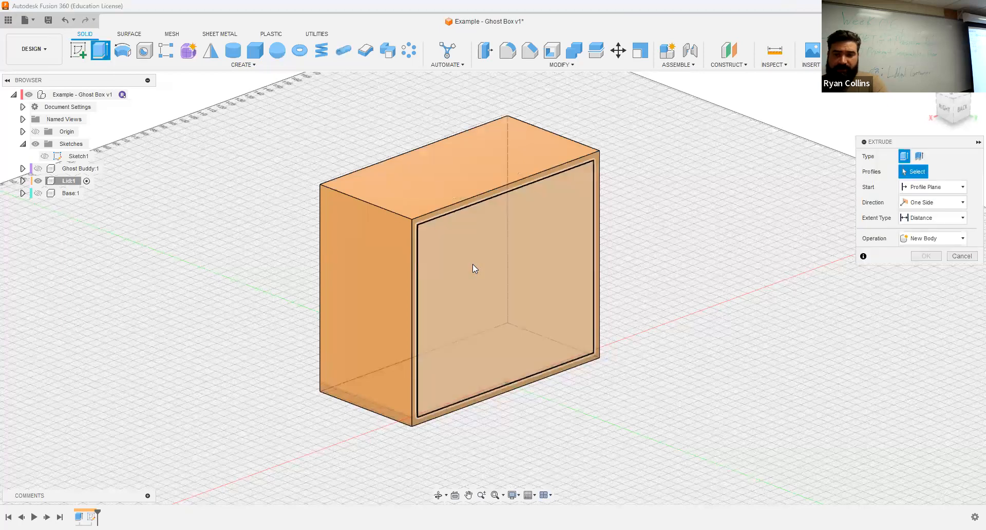
click(507, 291)
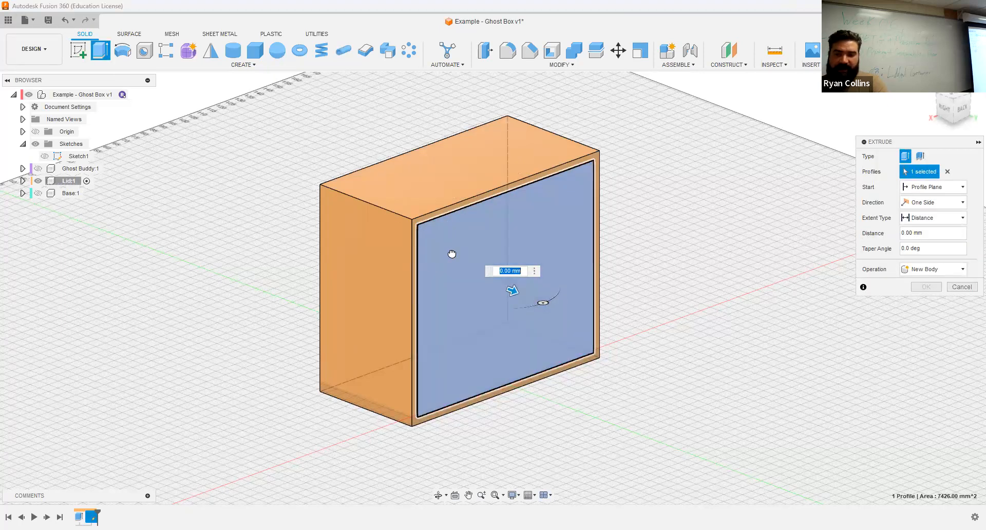
text(-38)
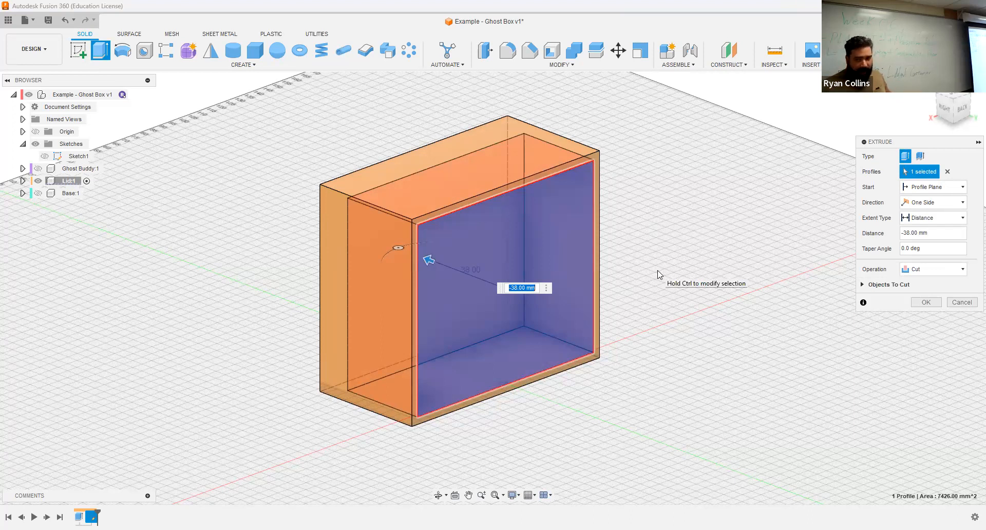
Step: Change the cut's extent to To Object and choose the Lid's outer front face as its target
click(928, 219)
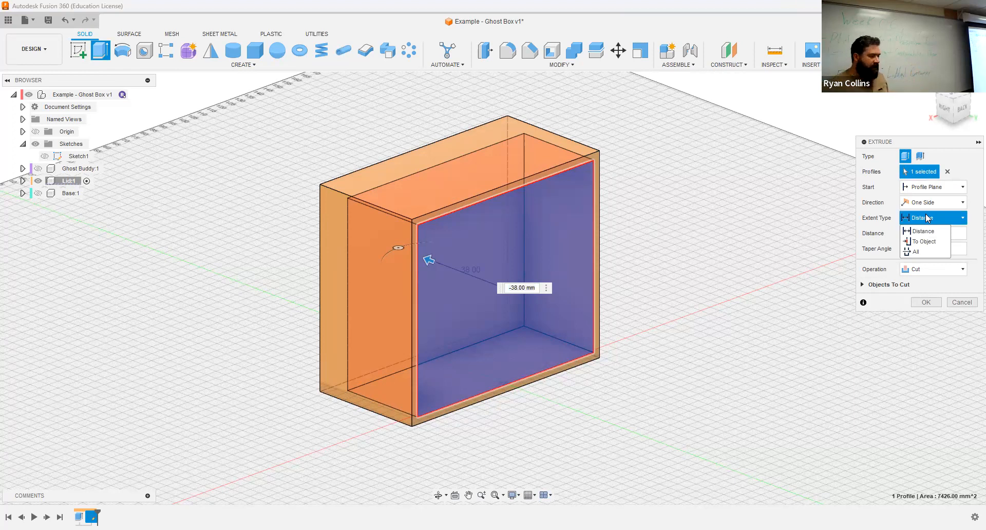
click(943, 247)
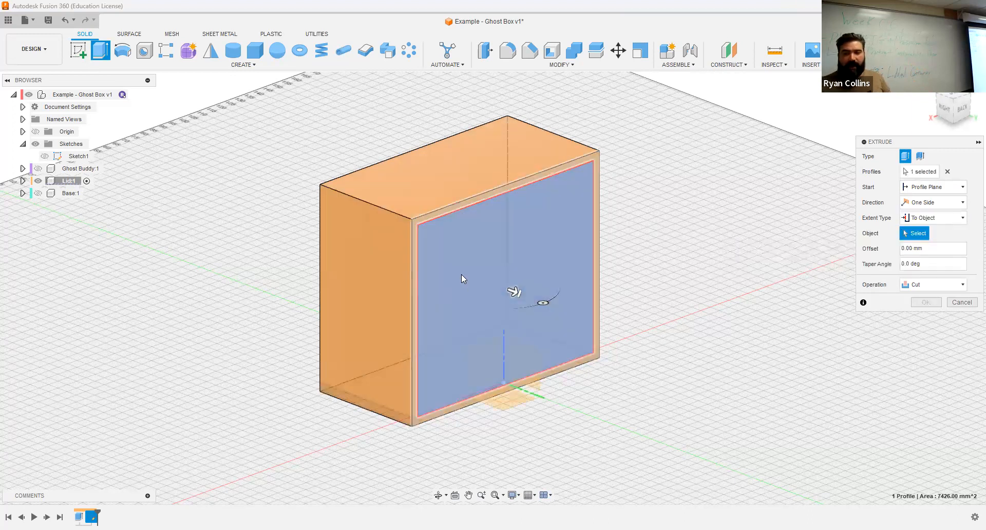
shift+middle_drag(412, 222, 374, 256)
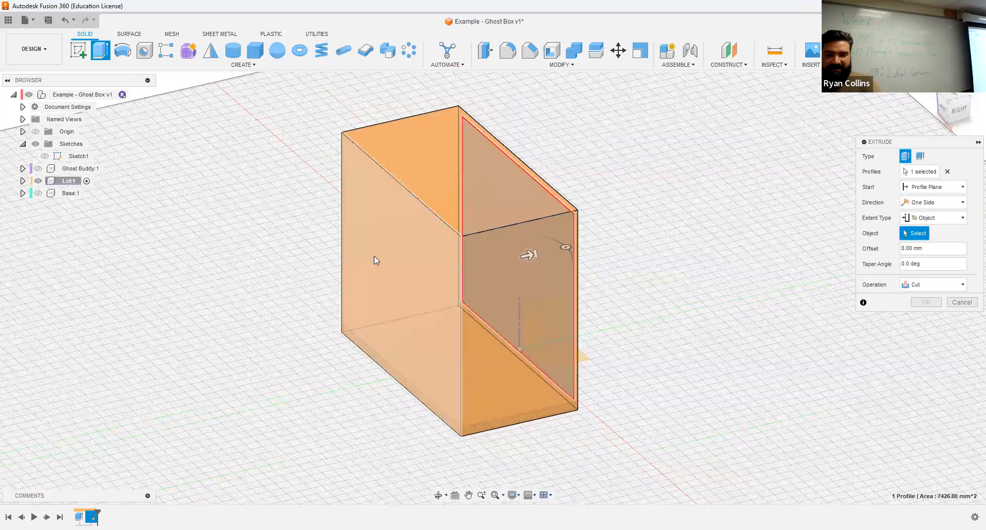
click(509, 228)
shift+middle_drag(650, 267, 598, 270)
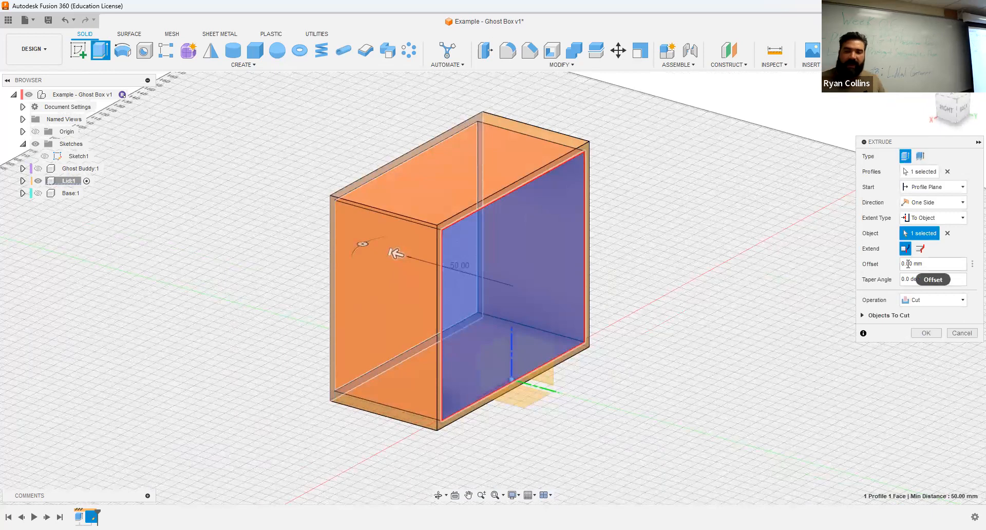
Step: Set the cut's offset from the front face to -3 mm and complete the extrusion
click(944, 263)
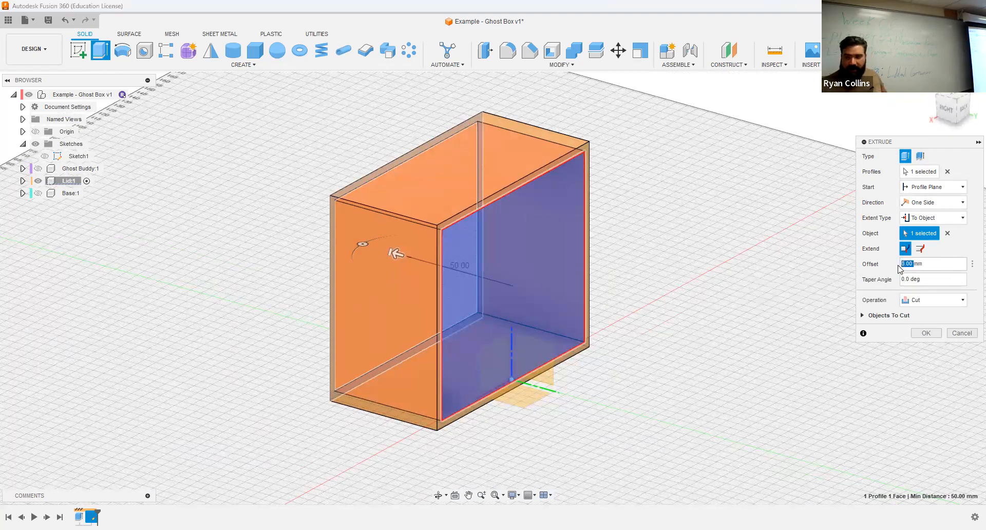
text(3)
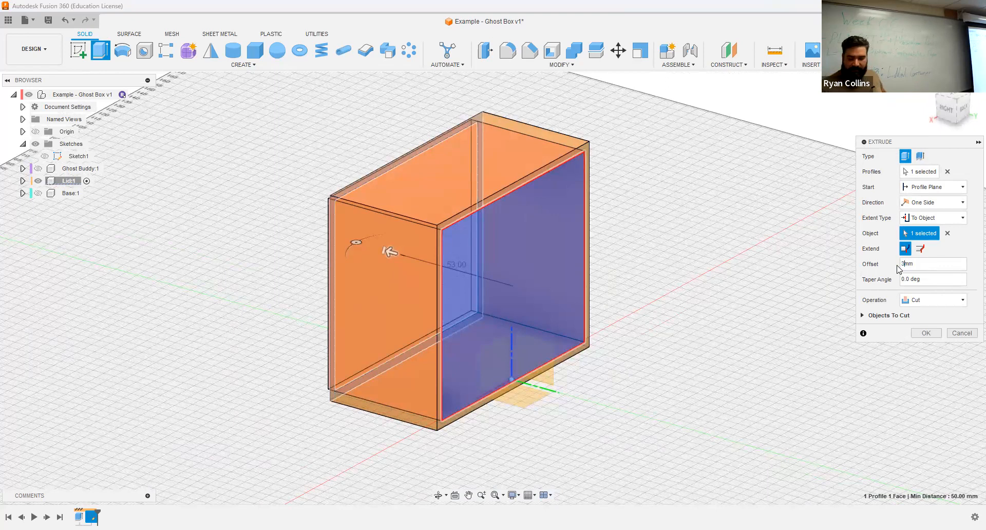
text(-)
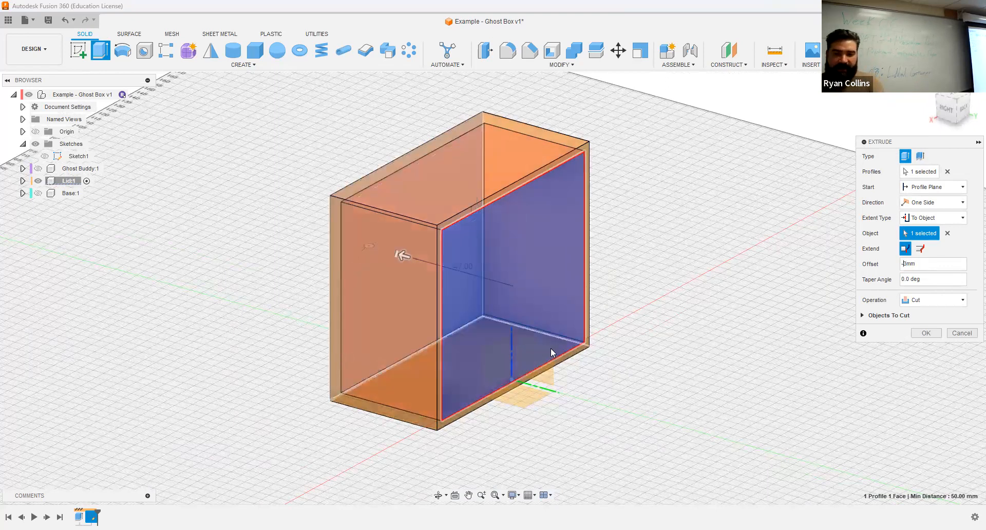
shift+middle_drag(456, 323, 488, 306)
scroll(359, 246, up, 3)
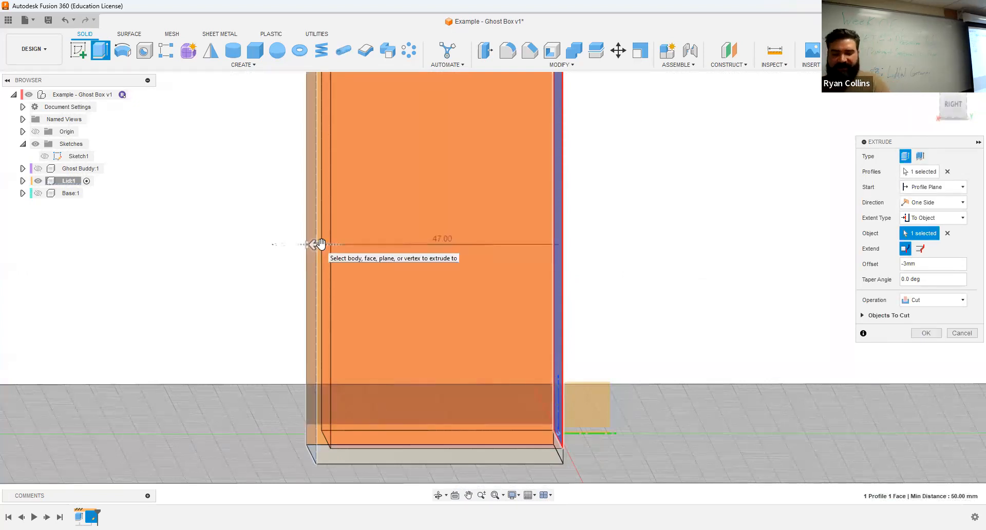
shift+middle_drag(704, 260, 653, 273)
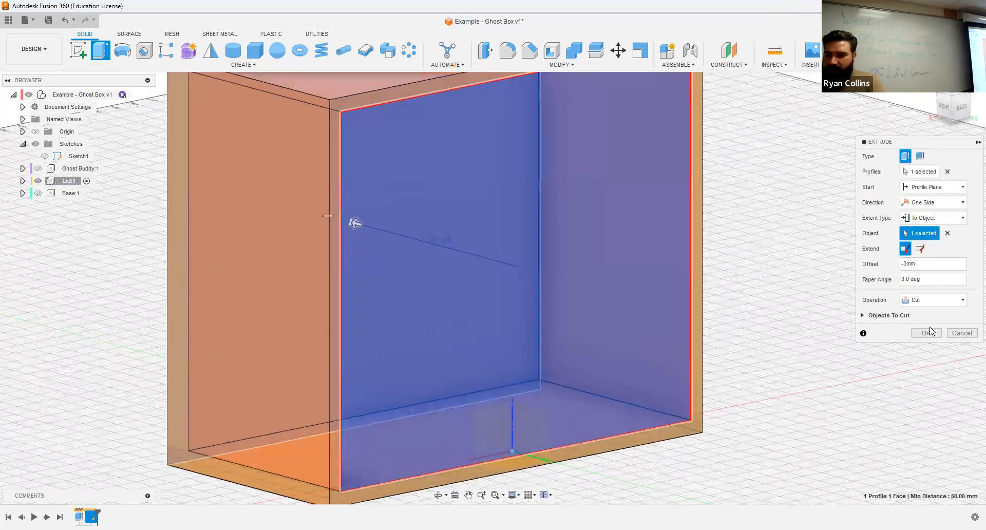
click(907, 334)
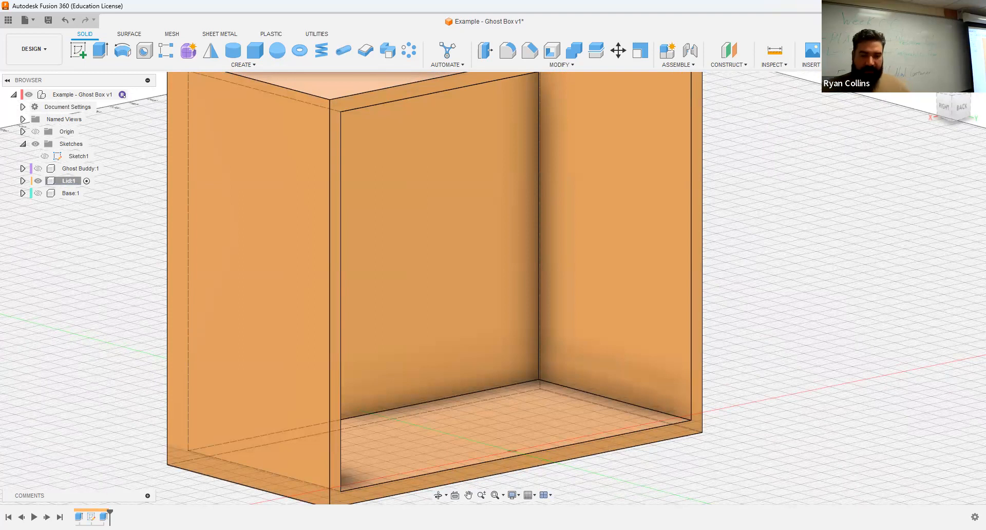
Step: Roll the history back to just before the cut and duplicate the Lid's solid body in place
drag(110, 512, 97, 511)
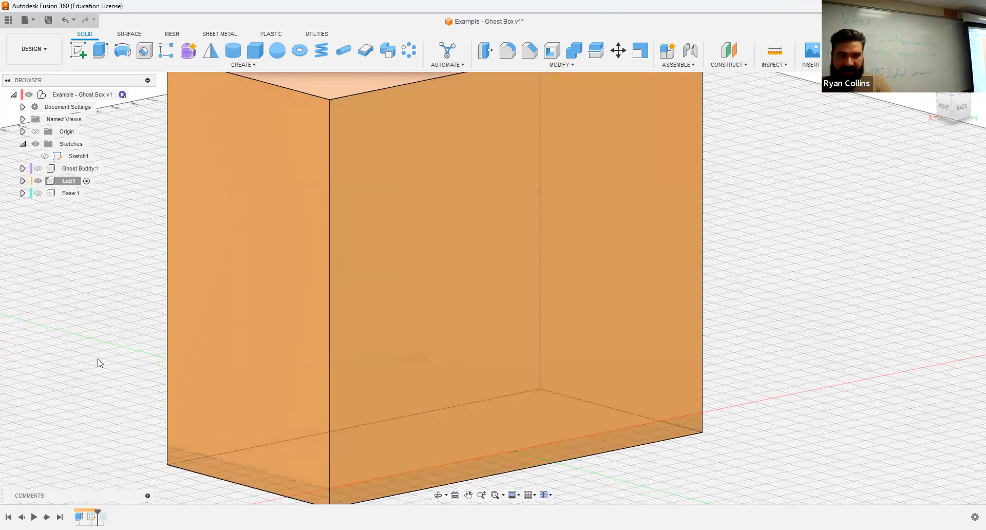
click(22, 181)
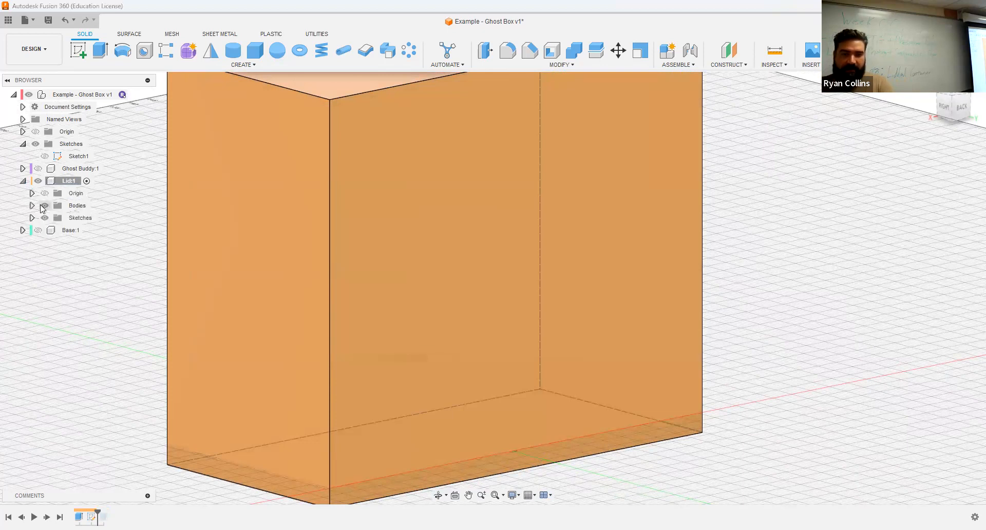
click(31, 206)
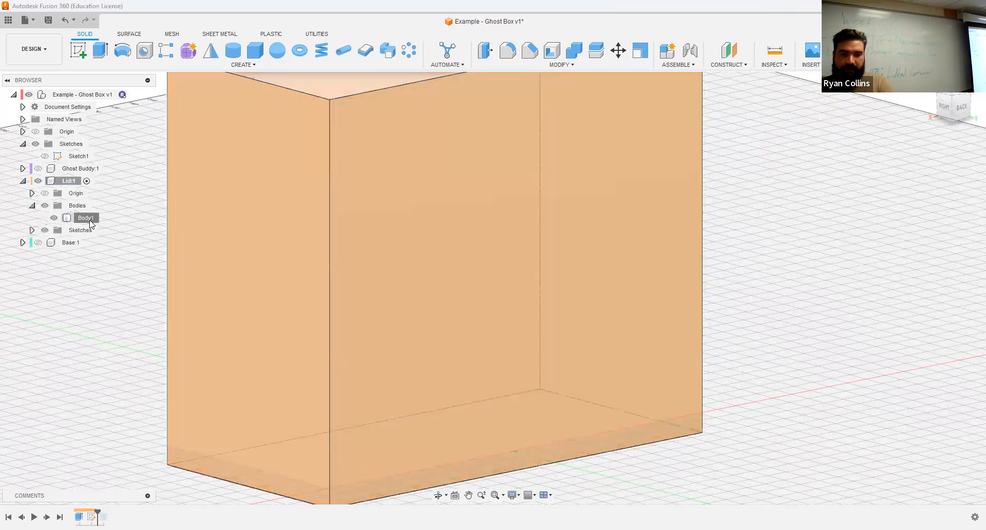
click(96, 220)
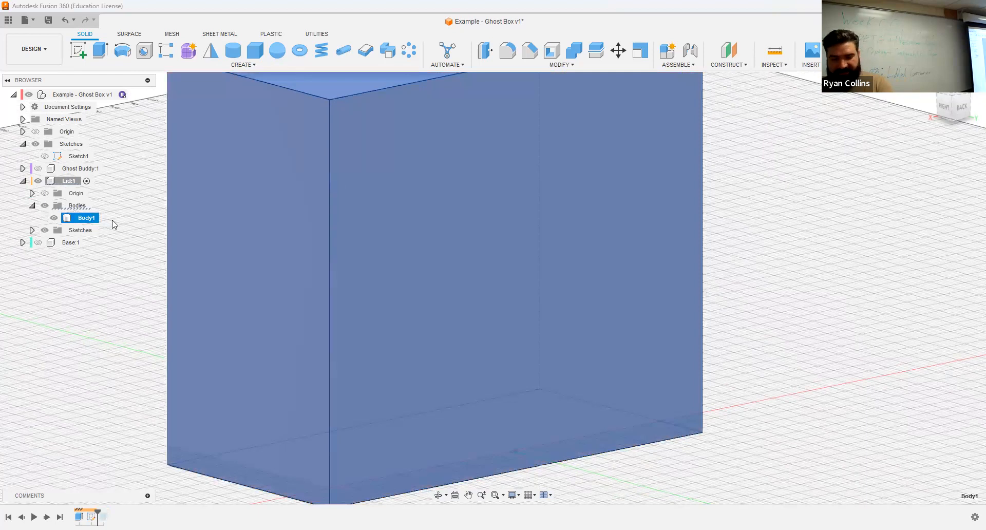
key(ctrl+c)
key(ctrl+v)
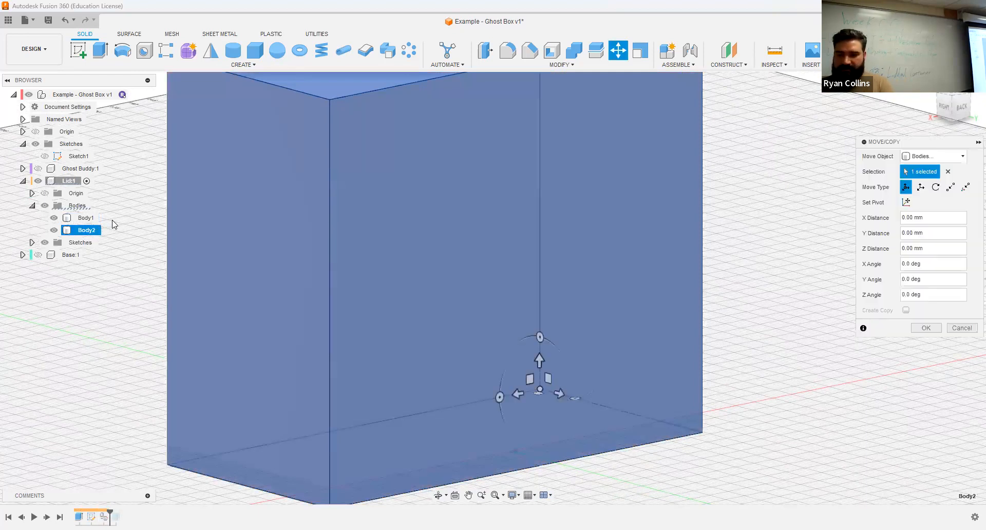
key(Return)
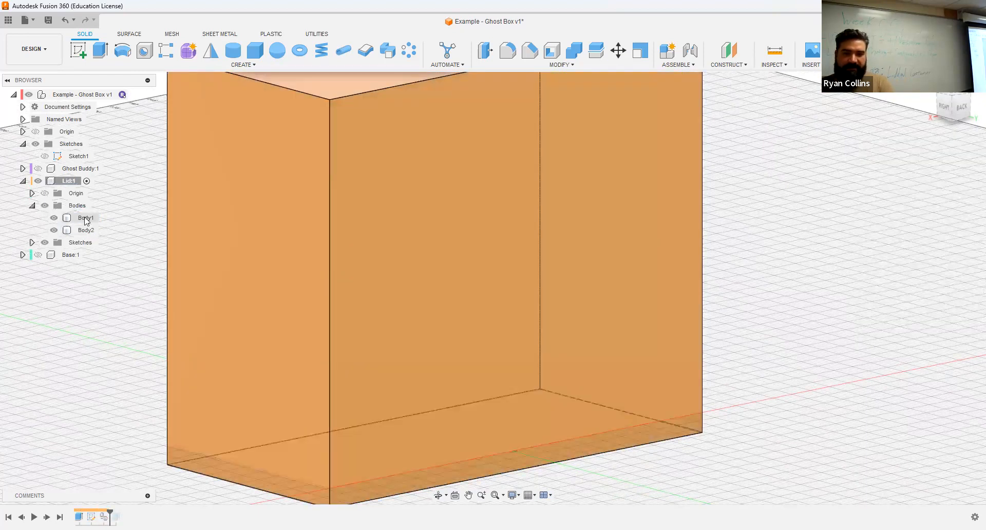
Step: Rename the Lid's original body as Extrude Lid and roll the history forward to include the cut
double_click(86, 218)
text(Extru)
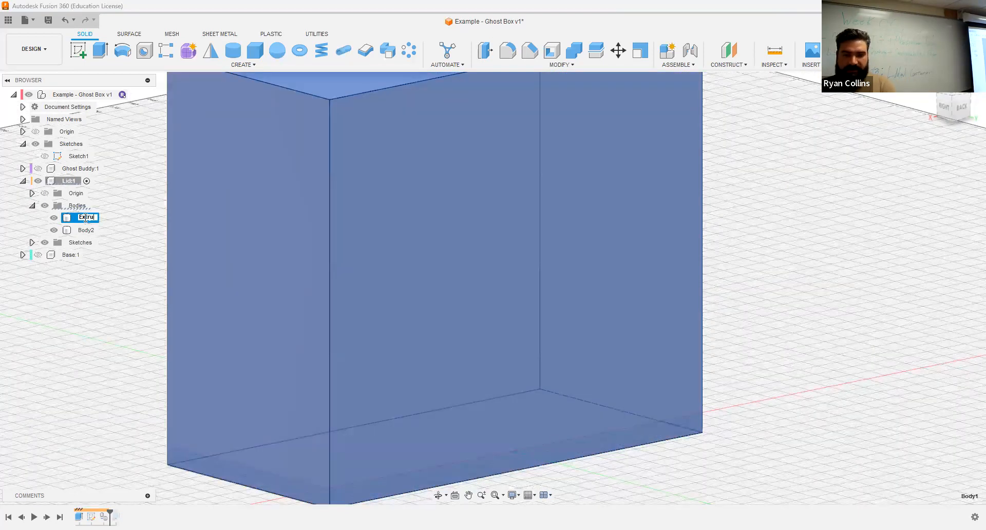
text(de Lid)
key(Return)
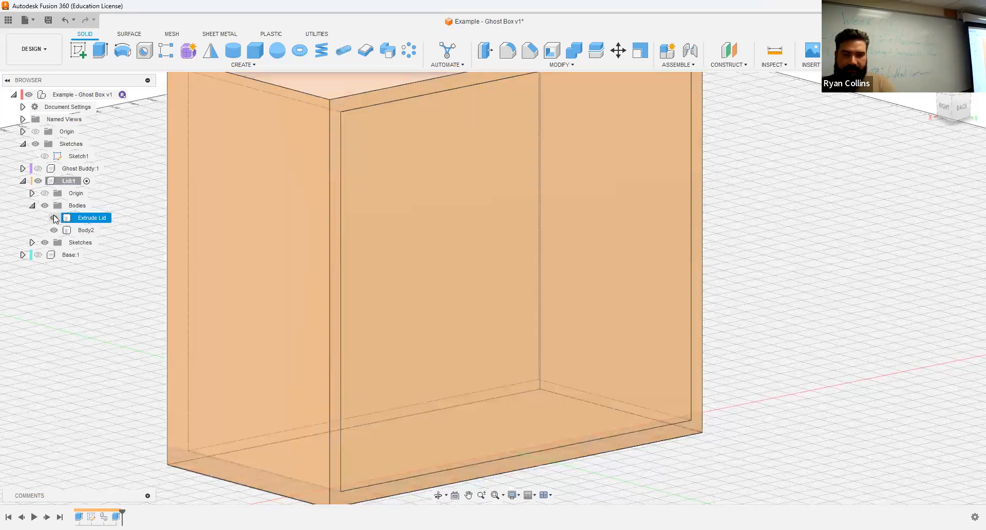
Step: Hide the Extrude Lid body and rename the copied body as Shell Lid
click(53, 217)
click(85, 230)
double_click(84, 230)
text(Shell)
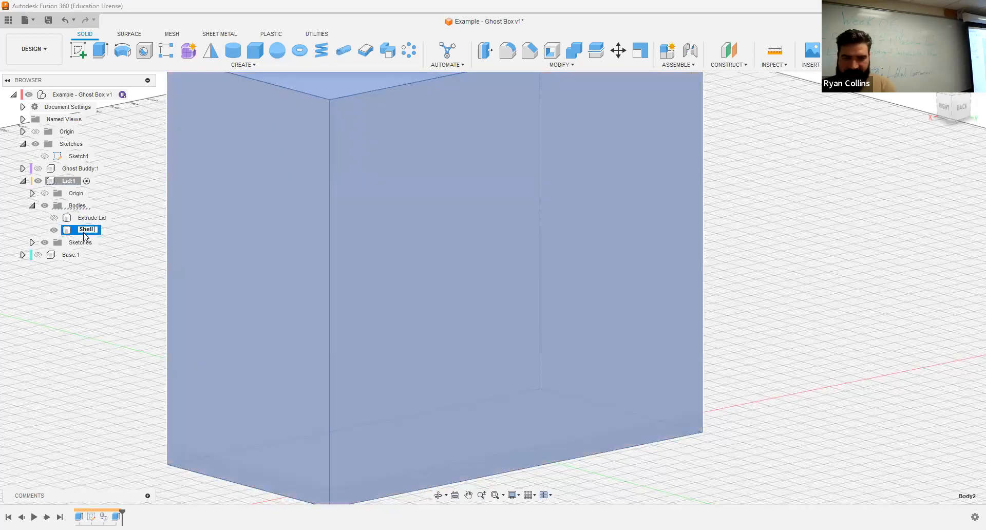
text( Lid)
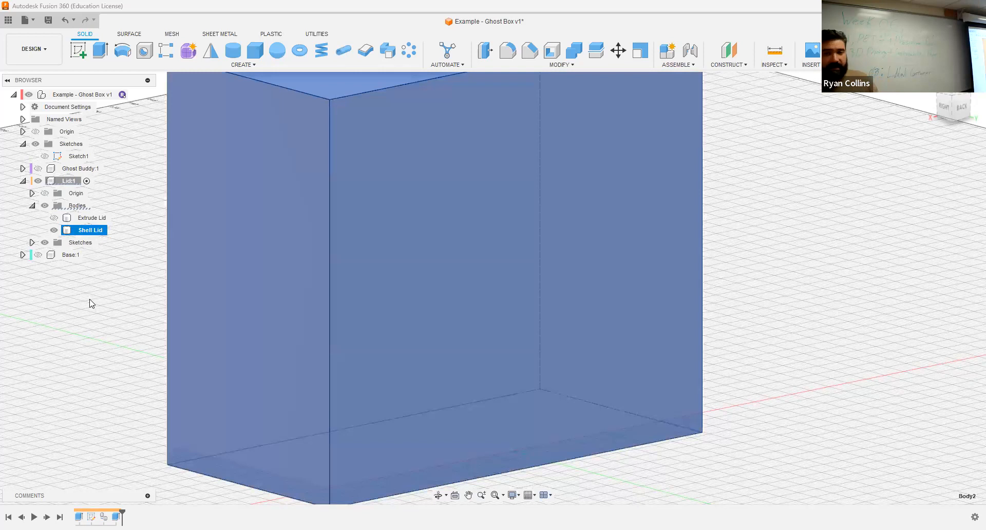
click(91, 303)
Step: Compare the Extrude Lid and Shell Lid bodies by showing each one alone, ending on Shell Lid
click(53, 229)
click(53, 218)
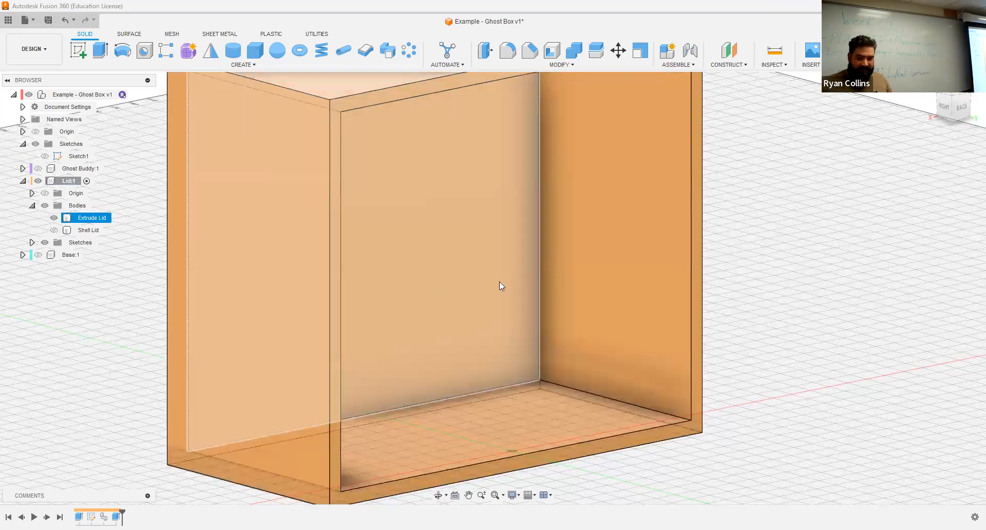
click(54, 230)
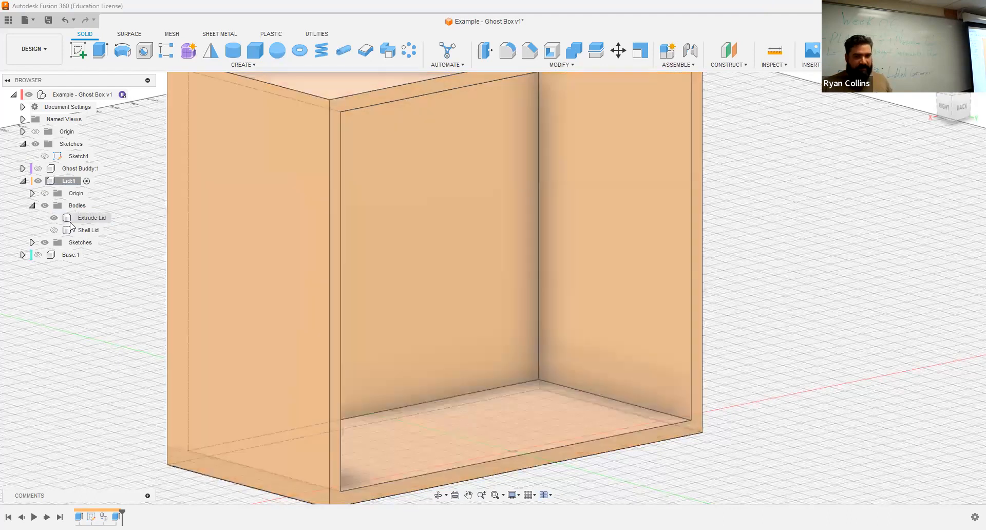
click(53, 217)
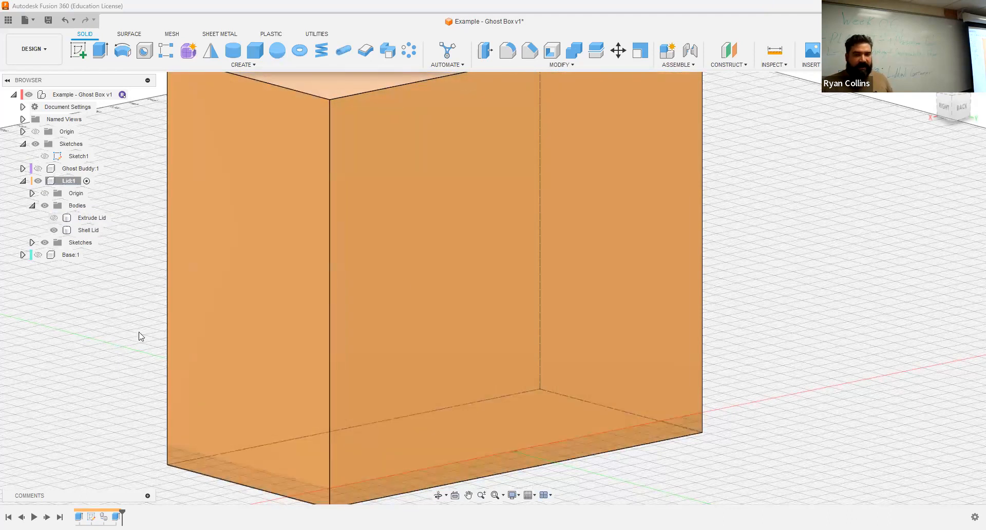
Step: Shell the Shell Lid body with its back face removed and an inside thickness of 3 mm
scroll(524, 328, down, 1)
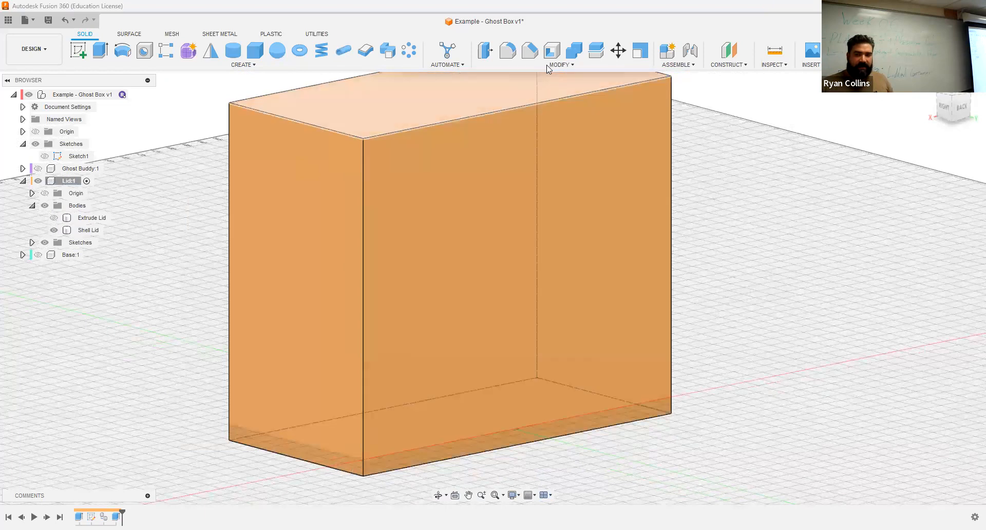
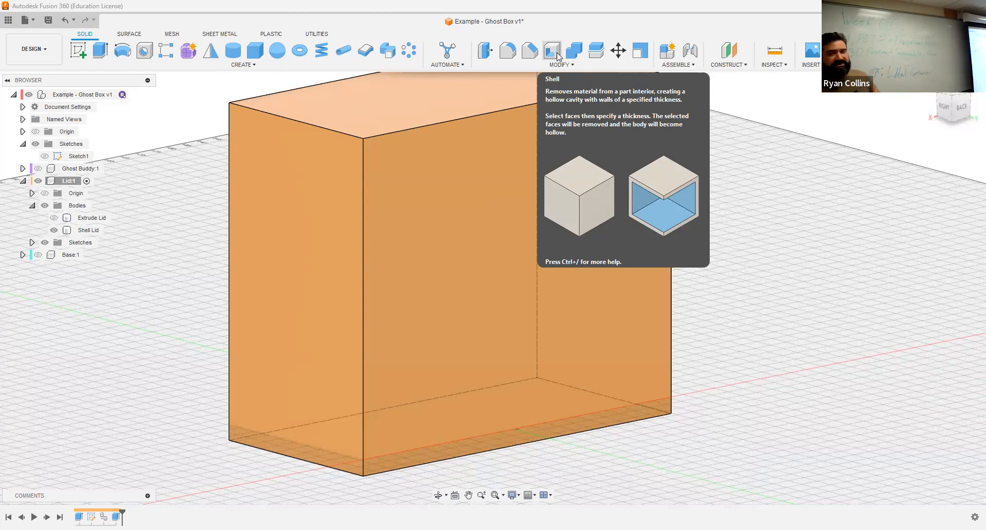
click(557, 55)
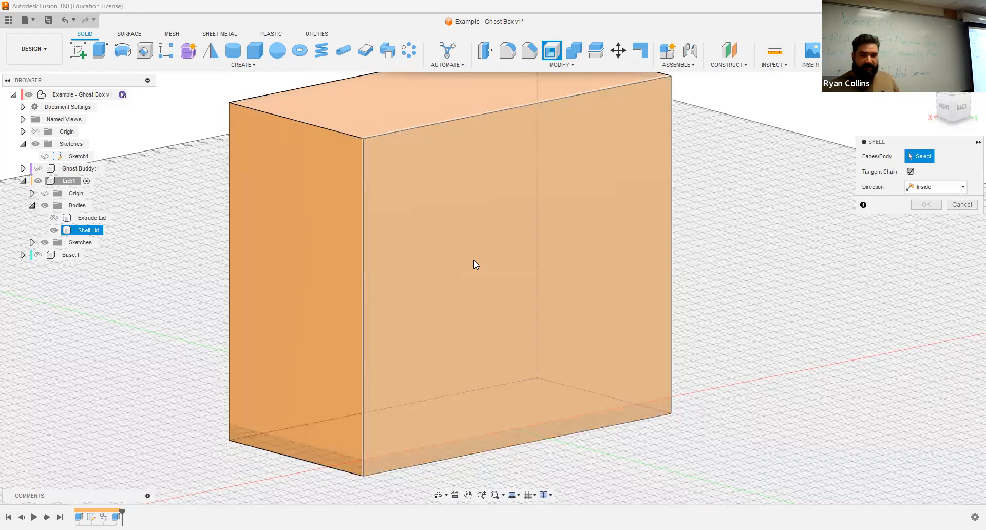
click(474, 260)
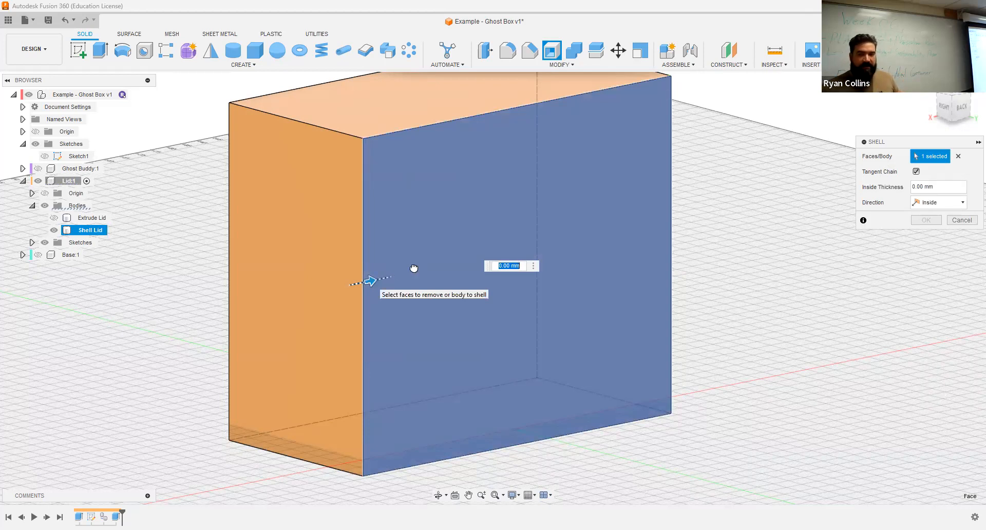
drag(370, 280, 411, 266)
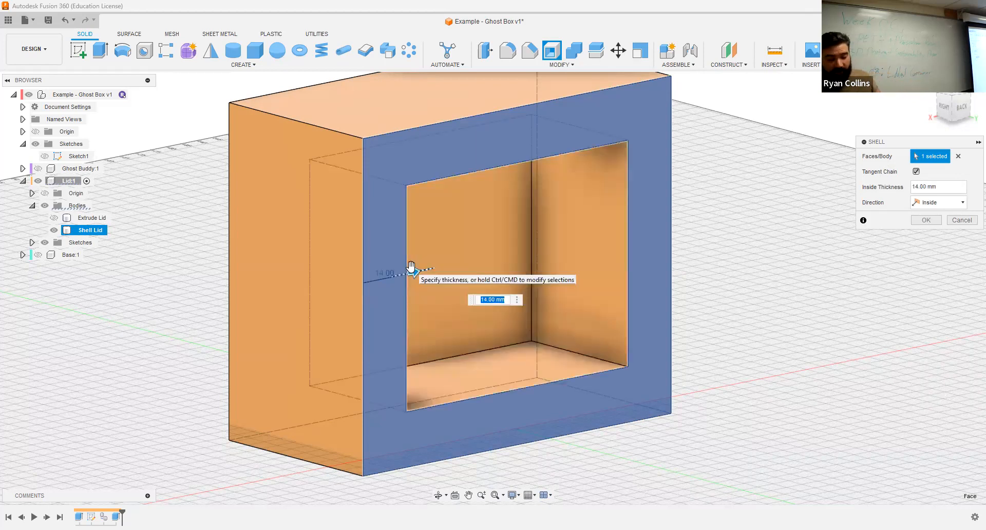
text(3)
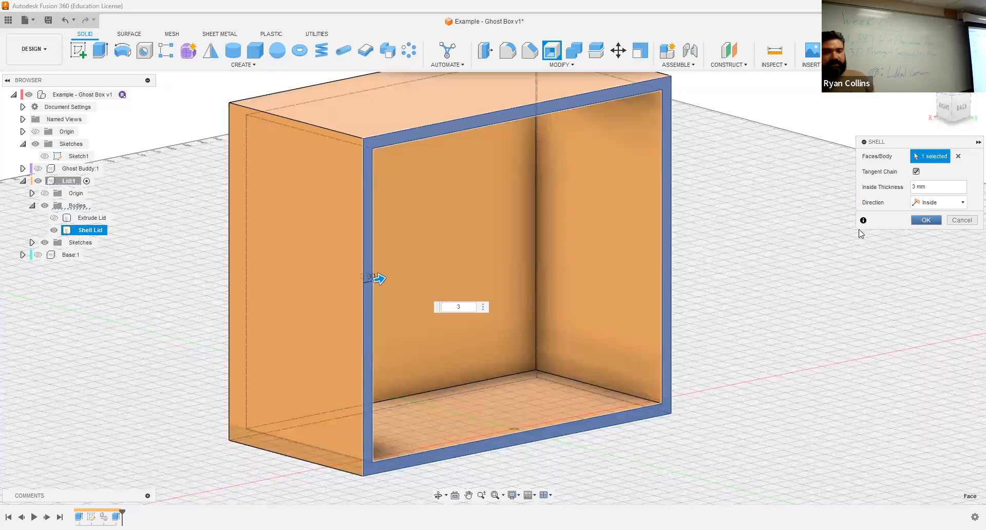
key(Return)
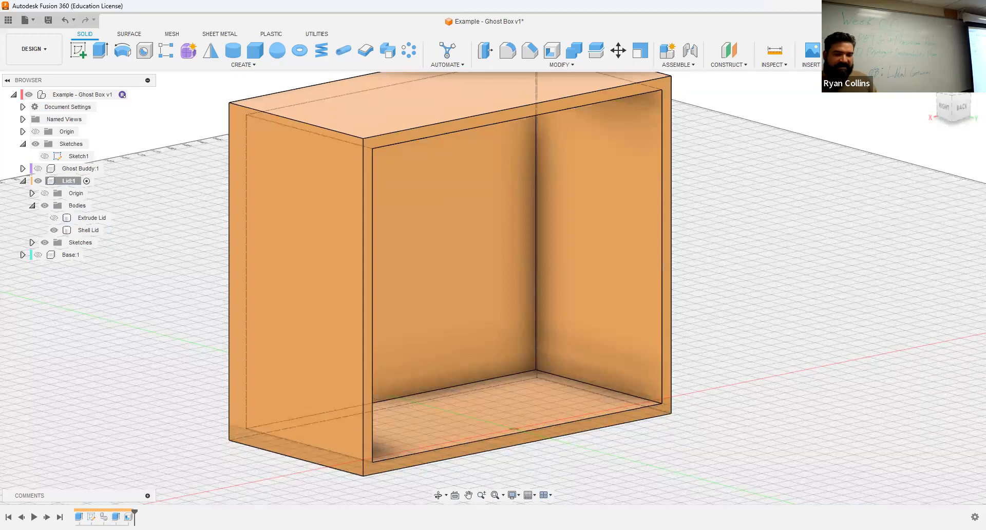
Step: Roll the history back before the shell and start a fillet on the Shell Lid's four horizontal front-to-back edges
drag(130, 514, 120, 513)
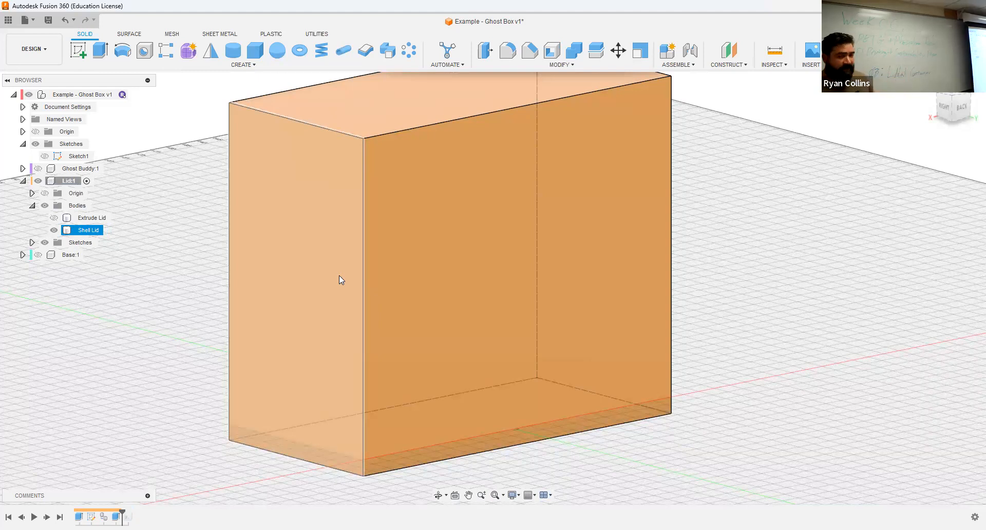
click(507, 50)
click(294, 122)
click(310, 465)
shift+middle_drag(636, 383, 567, 364)
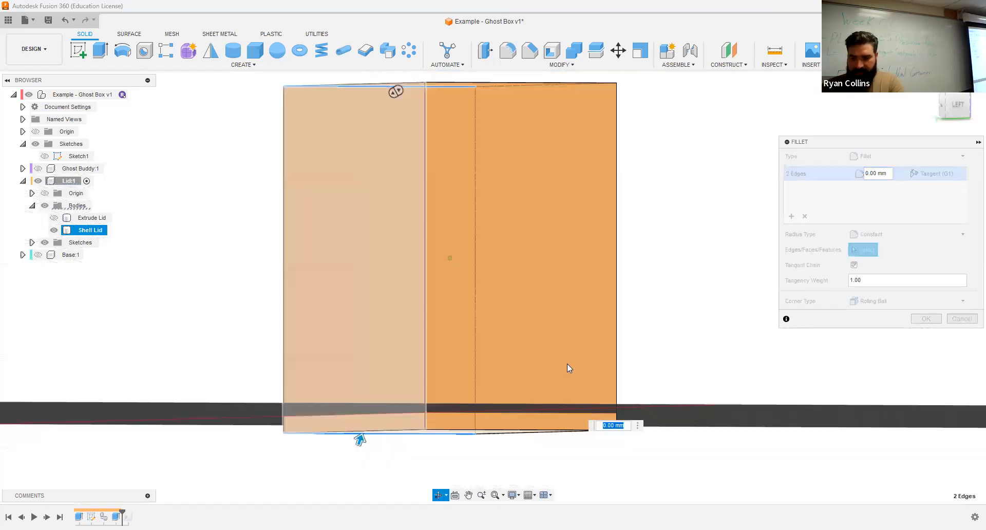
click(507, 421)
shift+middle_drag(506, 292, 511, 250)
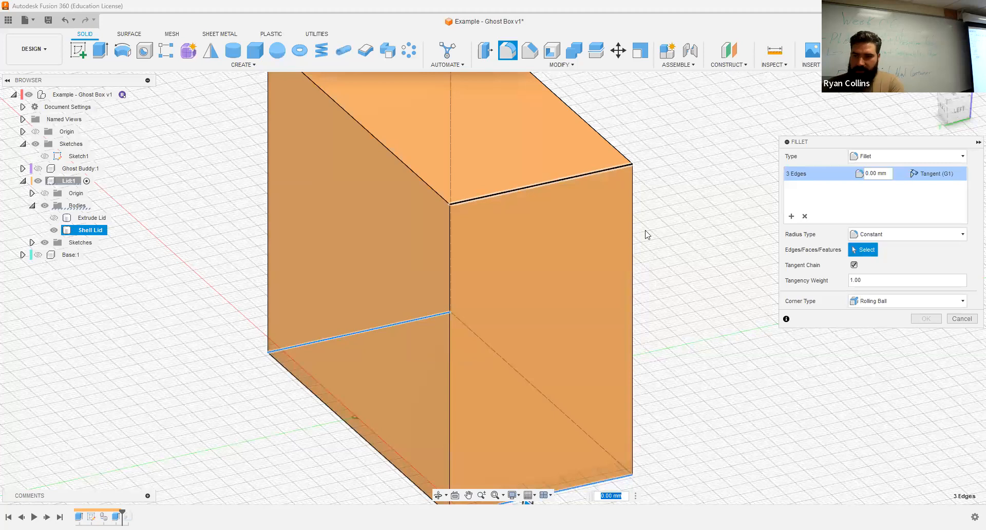
click(505, 192)
shift+middle_drag(645, 210, 542, 211)
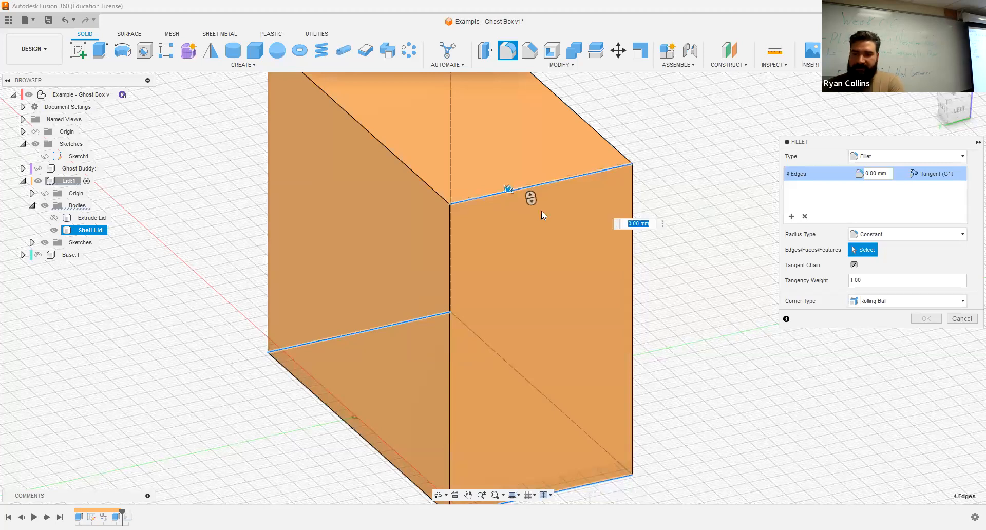
Step: Add the Shell Lid's front face to the fillet, apply a 5 mm radius, and roll the history forward past the shell
click(616, 224)
text(1)
key(Tab)
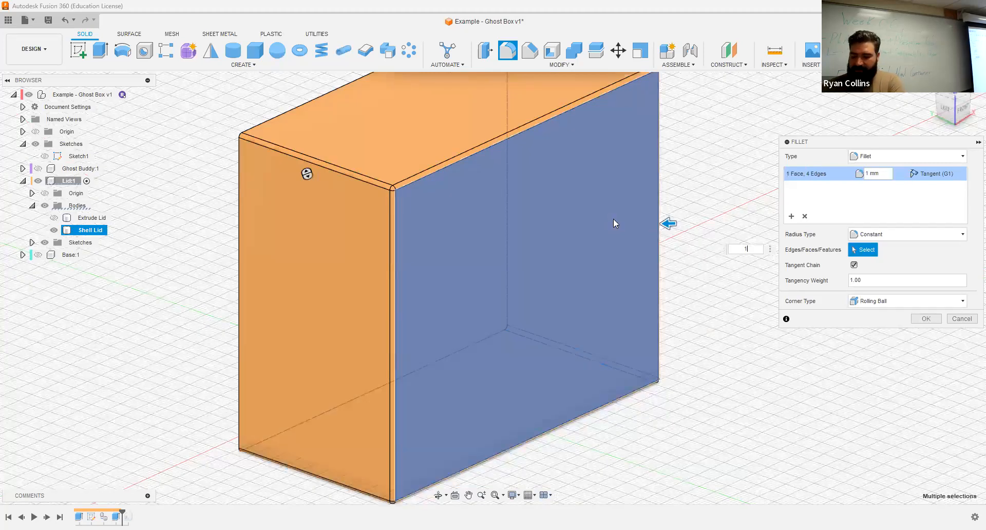
text(5)
key(Return)
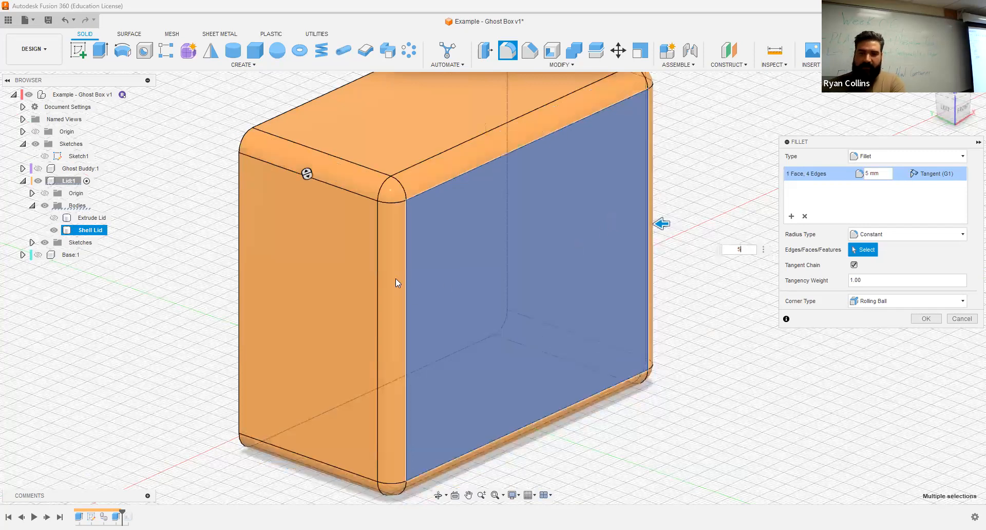
shift+middle_drag(441, 259, 597, 238)
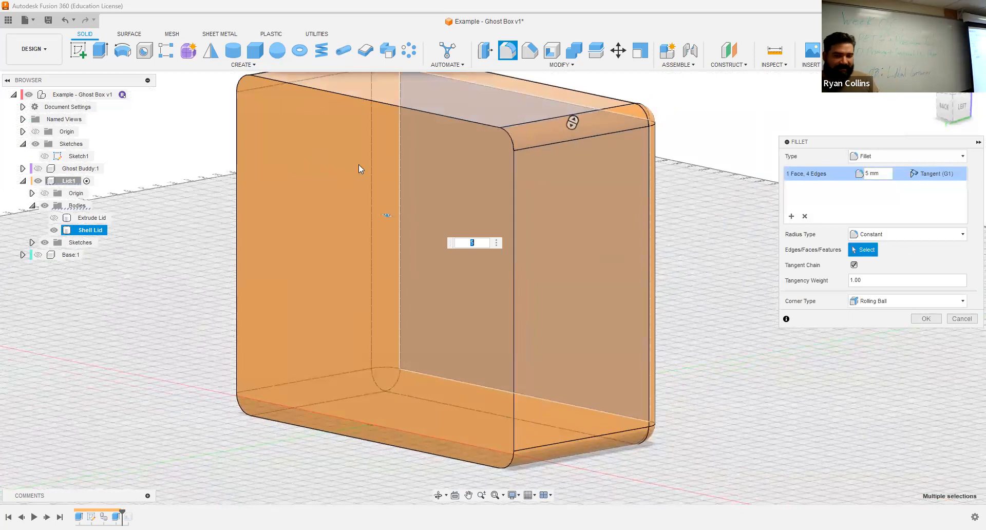
click(926, 319)
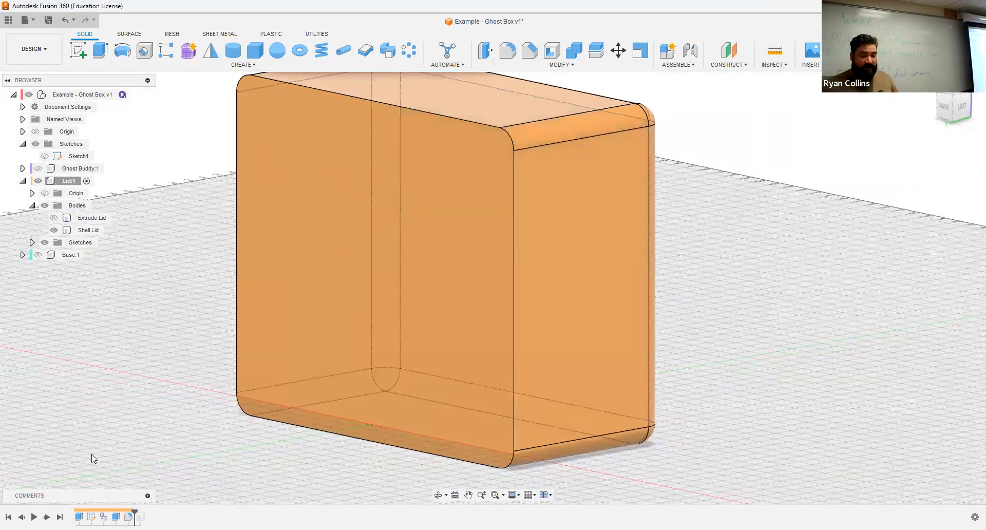
click(59, 517)
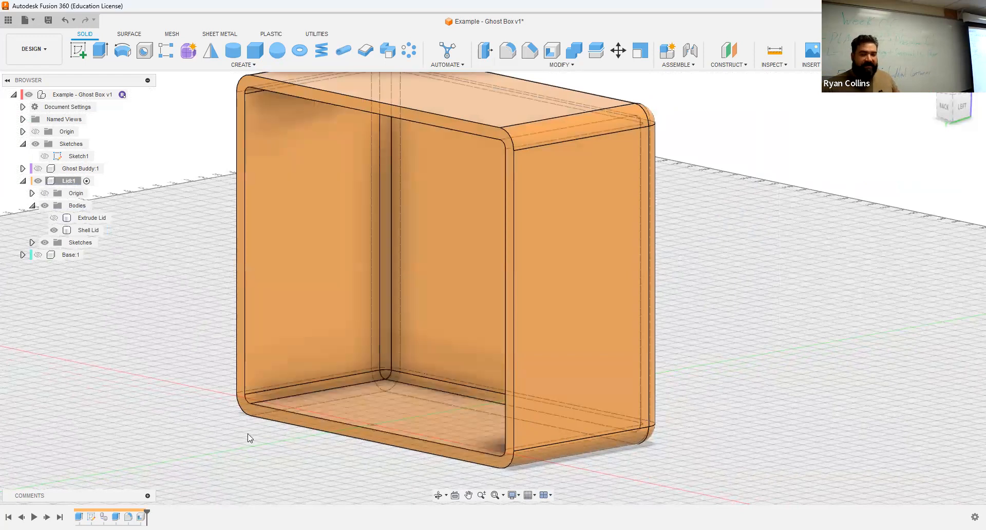
Step: Try the Shaded visual style on the lid, and settle on Shaded with Visible Edges Only
click(513, 495)
mouse_move(545, 420)
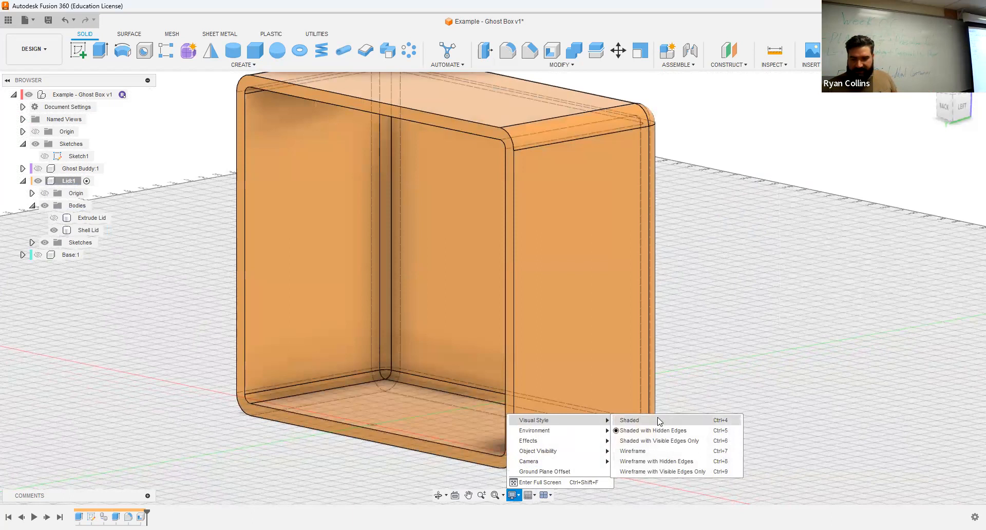
scroll(395, 349, up, 4)
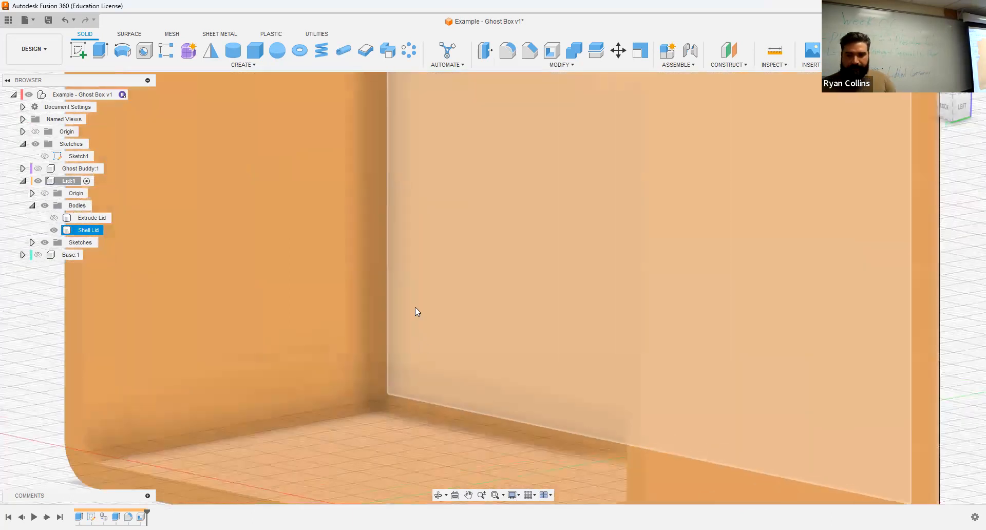
shift+middle_drag(456, 289, 462, 292)
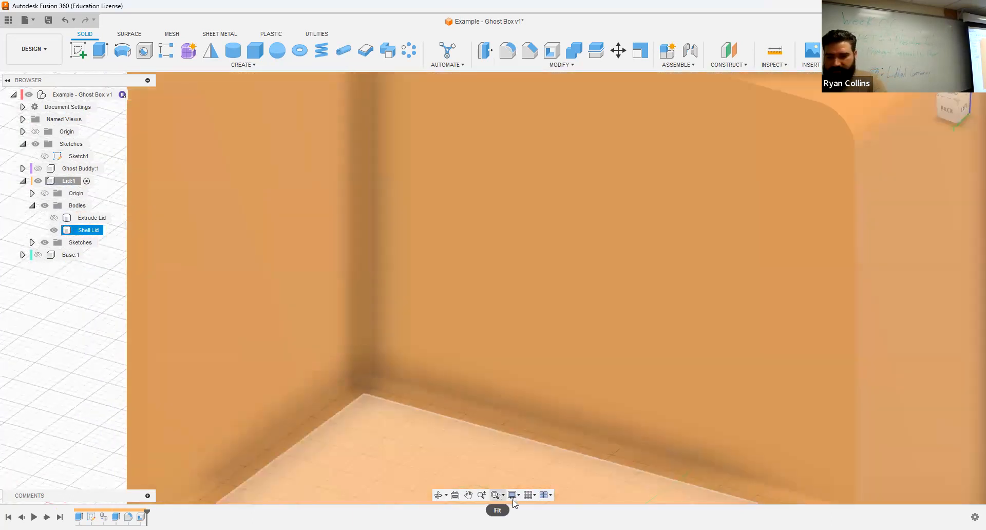
click(513, 496)
mouse_move(552, 421)
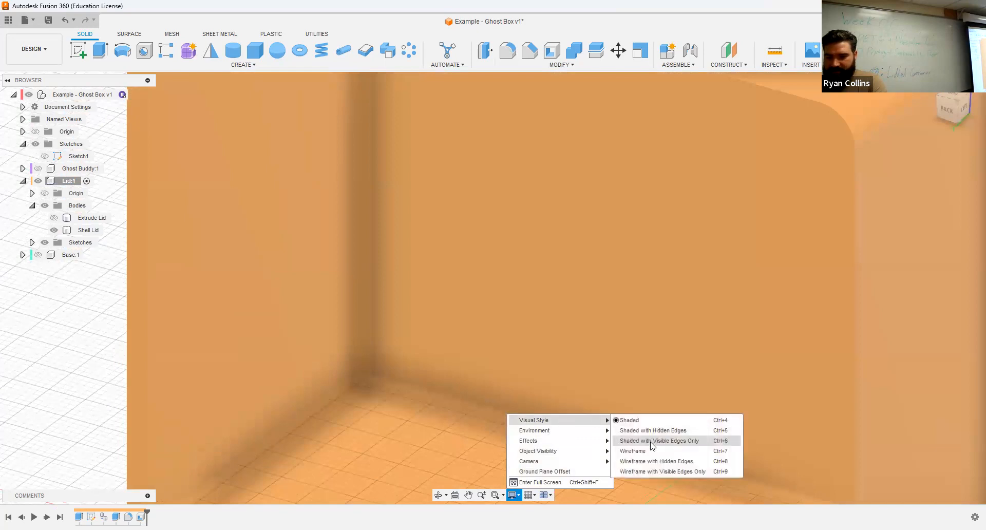
click(655, 441)
shift+middle_drag(516, 286, 520, 287)
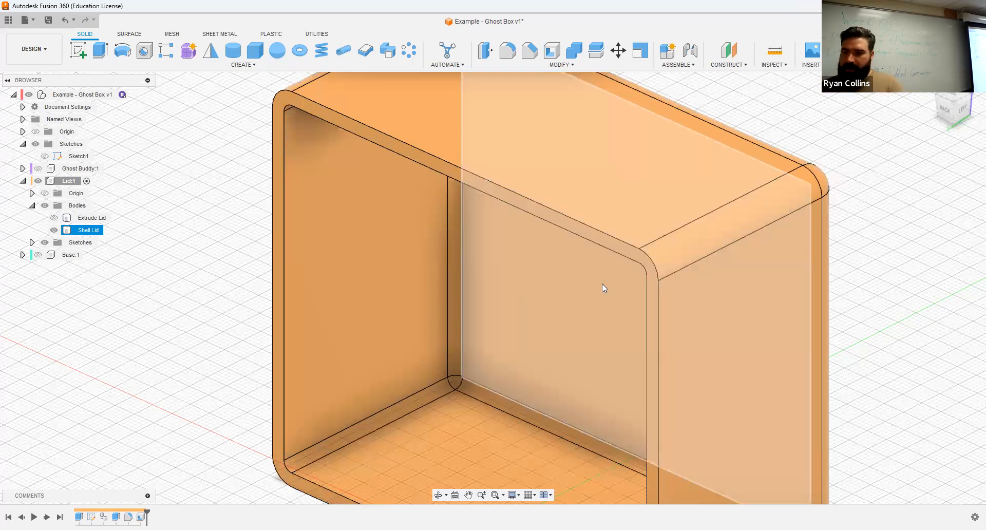
scroll(722, 255, down, 5)
click(739, 263)
shift+middle_drag(771, 257, 671, 228)
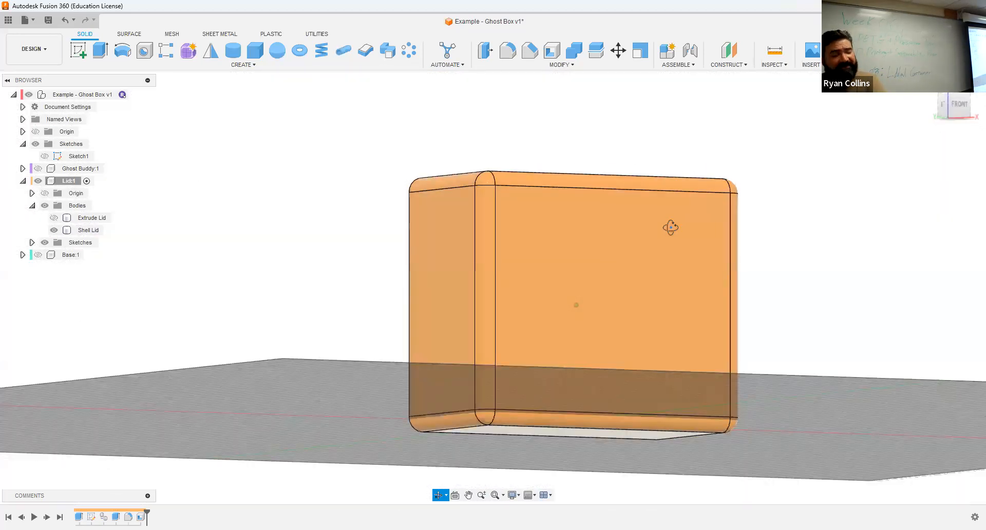
click(671, 229)
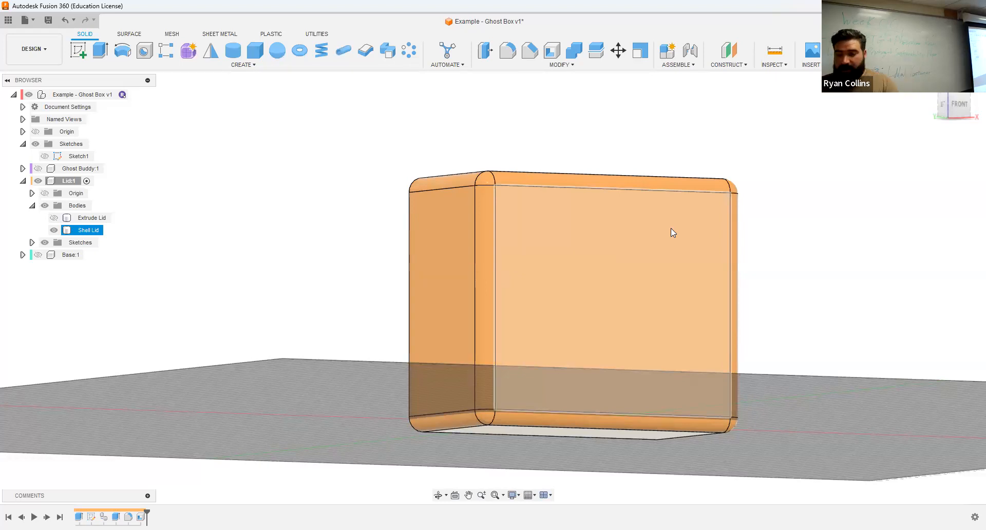
click(812, 200)
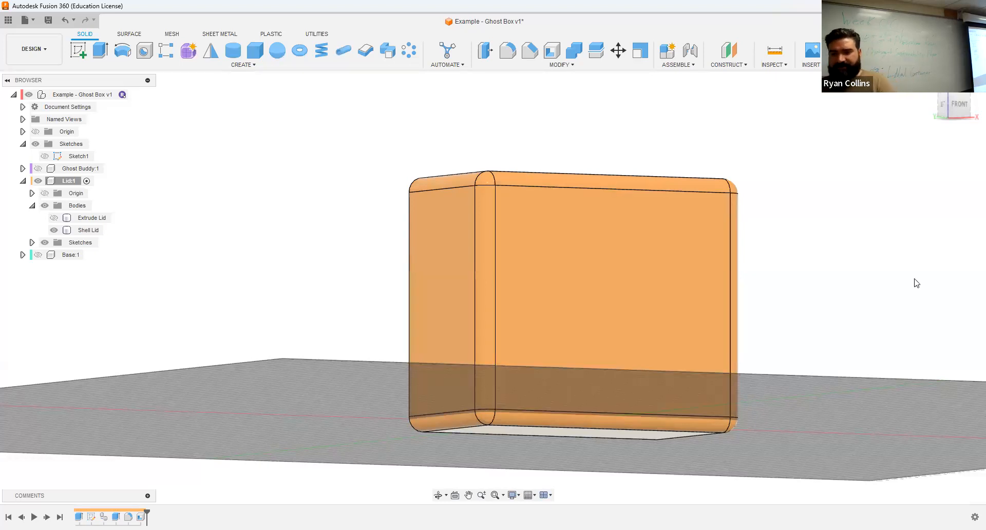
Step: Save the design with the version description "Lid"
key(ctrl+s)
text(Lid)
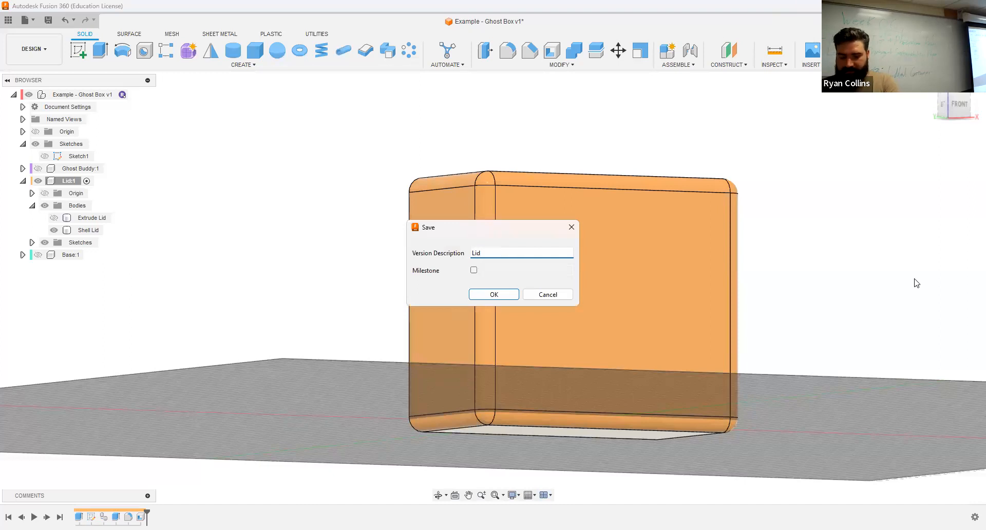
key(Return)
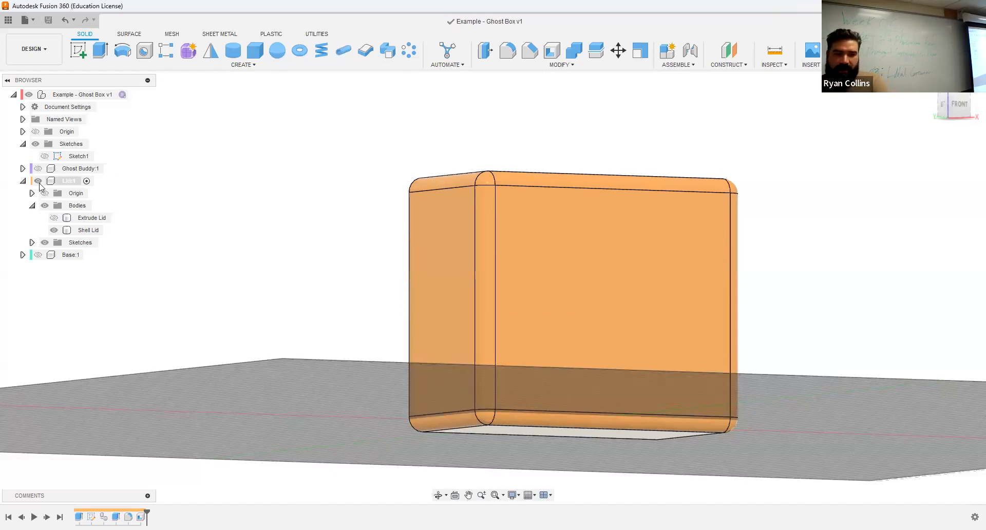
Step: Collapse the Lid component, and make the Base component visible and active
click(22, 183)
click(39, 193)
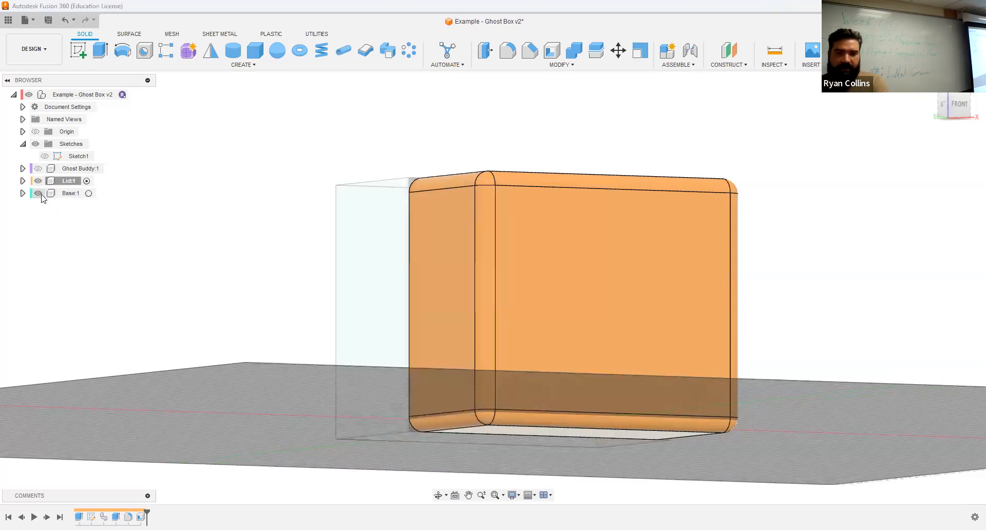
click(89, 193)
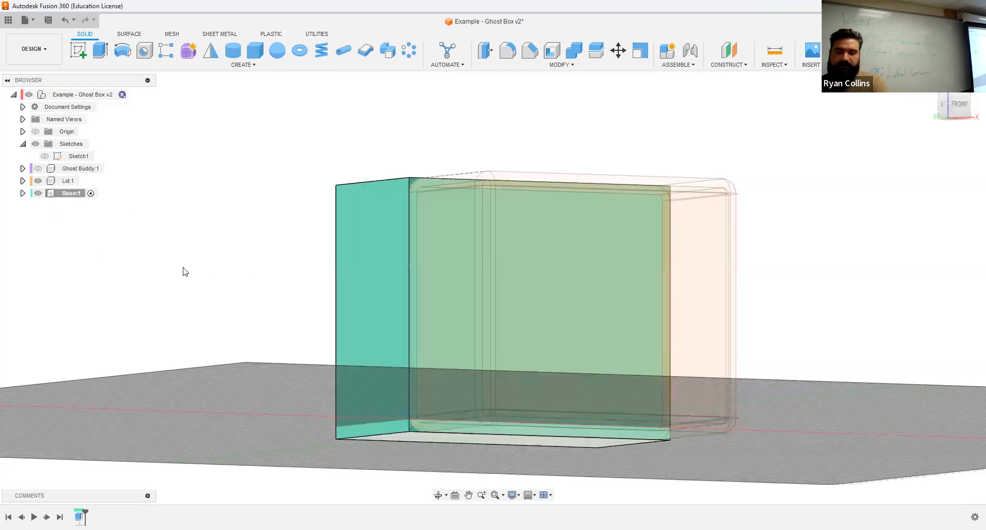
Step: Start a fillet on the Base with its four front-to-back edges and its back face selected
shift+middle_drag(871, 274, 670, 266)
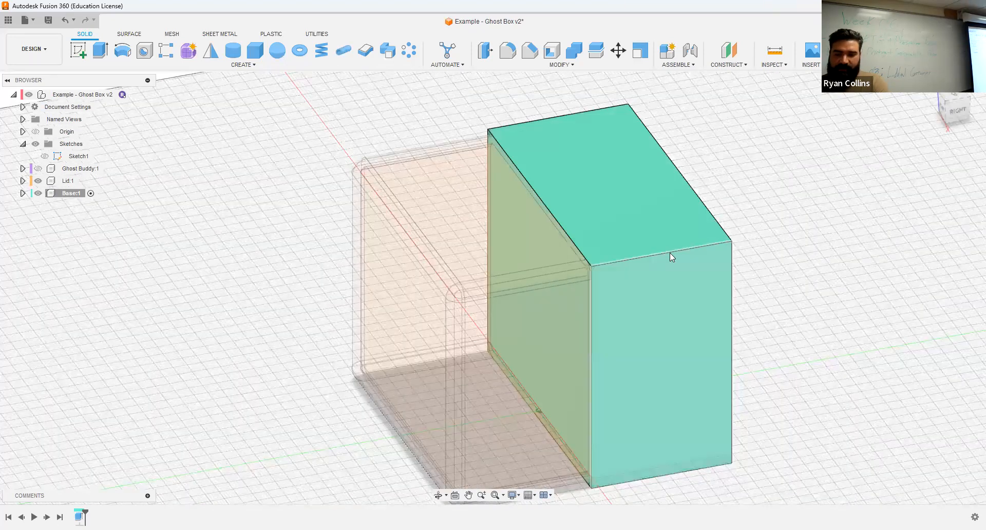
mouse_move(886, 274)
shift+middle_down()
mouse_move(863, 275)
mouse_move(878, 269)
shift+middle_up()
click(508, 50)
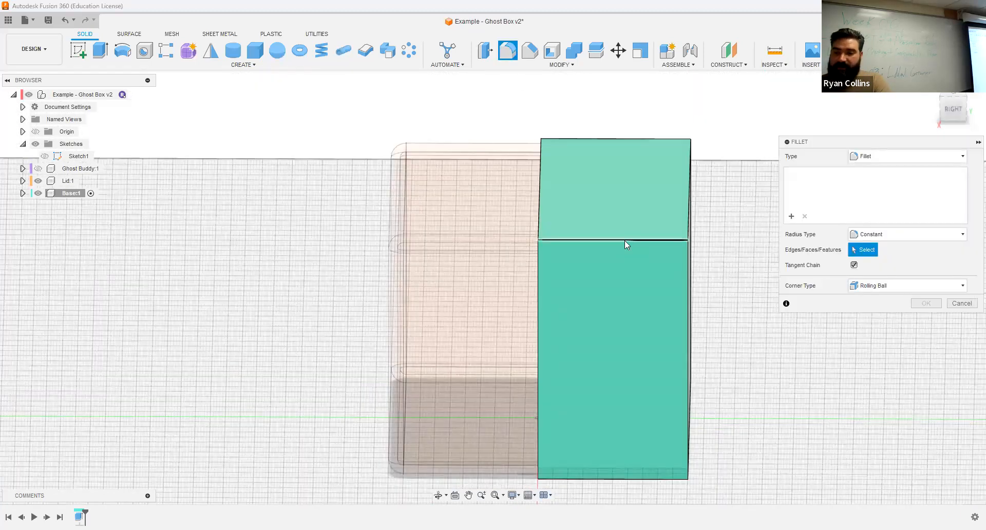
click(636, 139)
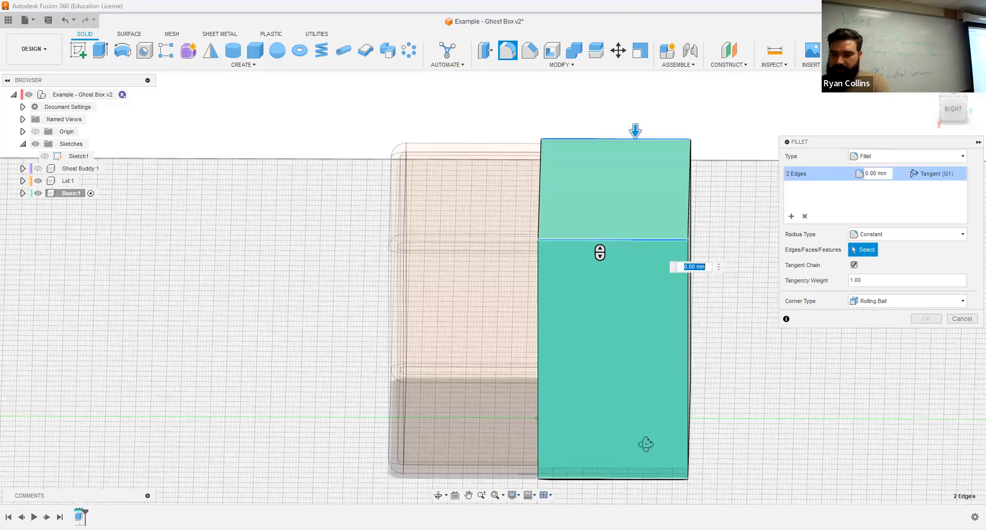
shift+middle_drag(645, 443, 578, 413)
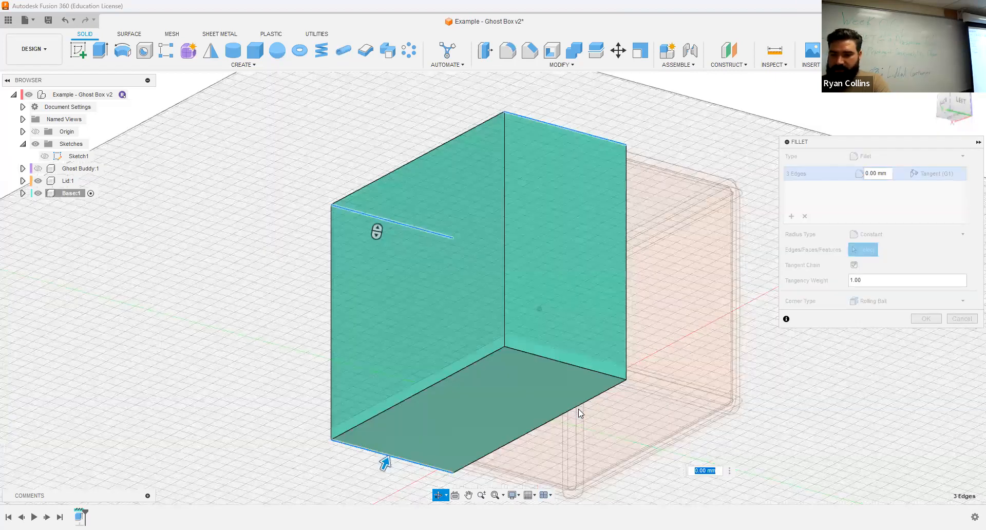
click(457, 285)
click(457, 296)
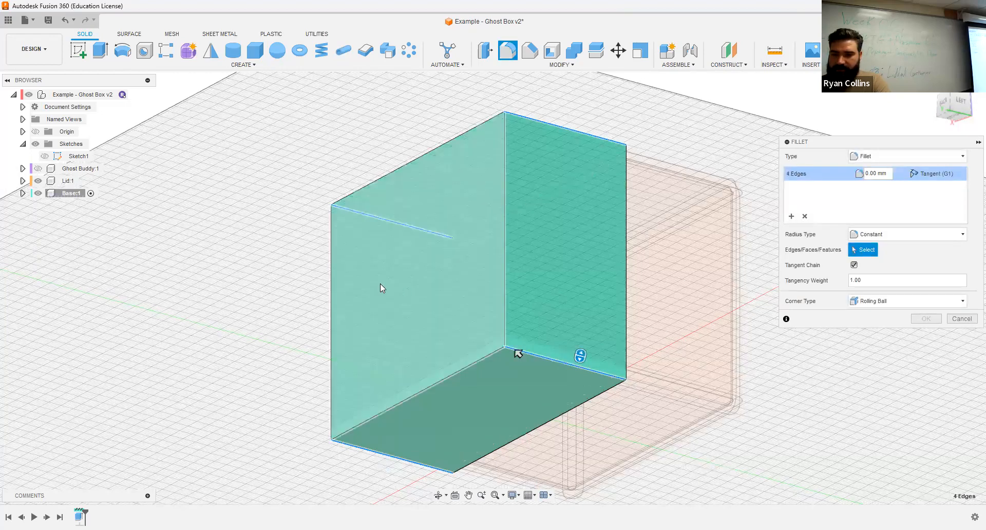
click(380, 283)
shift+middle_drag(494, 399, 503, 423)
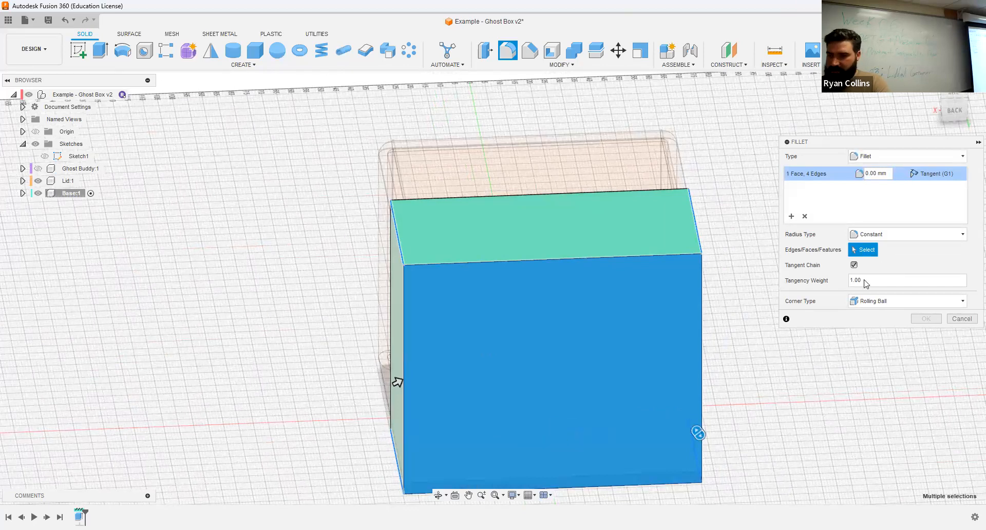
Step: Set the Base fillet radius to 5 mm and apply the fillet
click(890, 174)
text(3)
mouse_move(400, 381)
shift+middle_down()
mouse_move(698, 357)
mouse_move(740, 286)
shift+middle_up()
shift+middle_drag(559, 262, 601, 253)
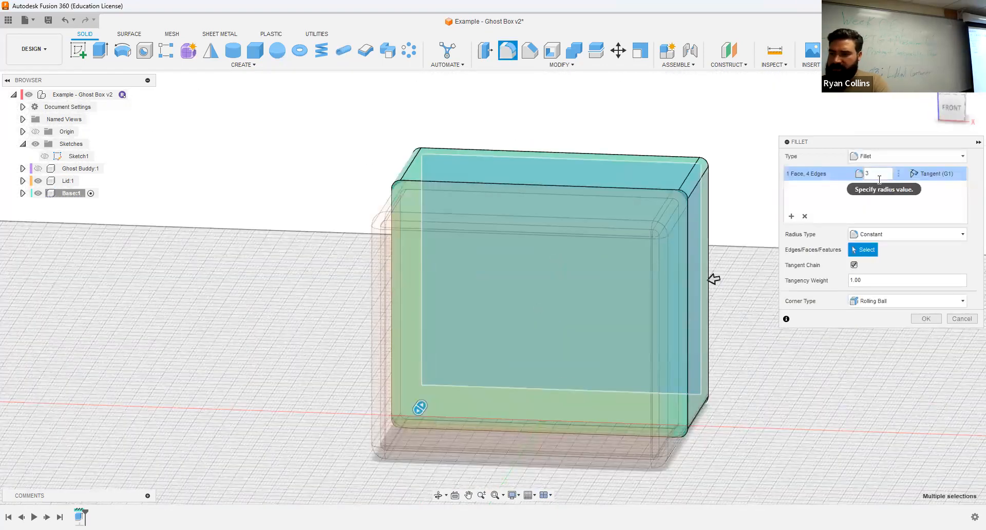
double_click(879, 178)
text(5)
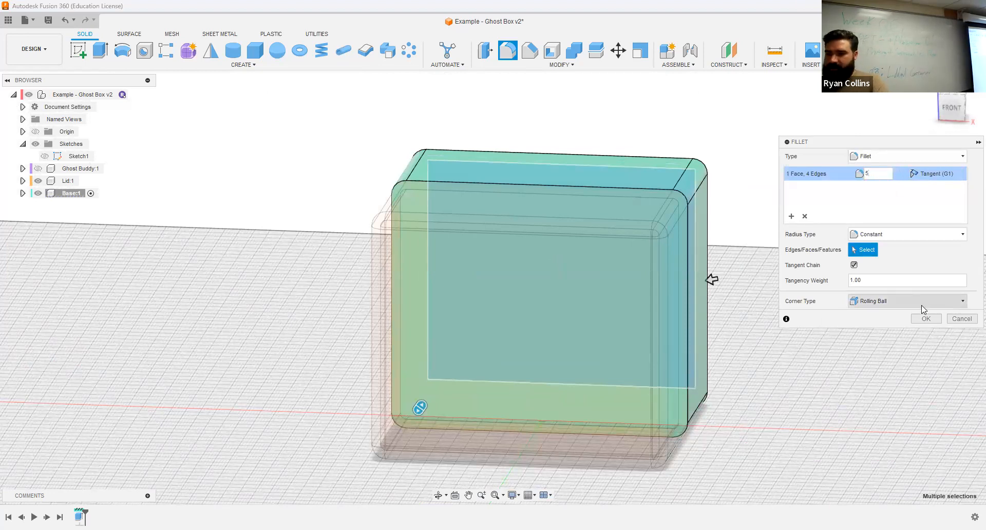
key(Return)
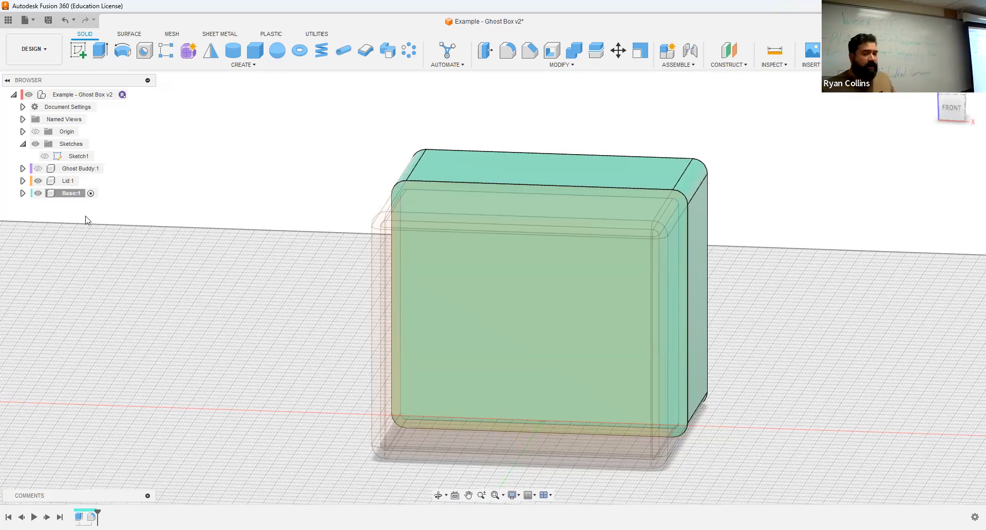
Step: Show the Ghost Buddy component and hide the Lid component
click(38, 169)
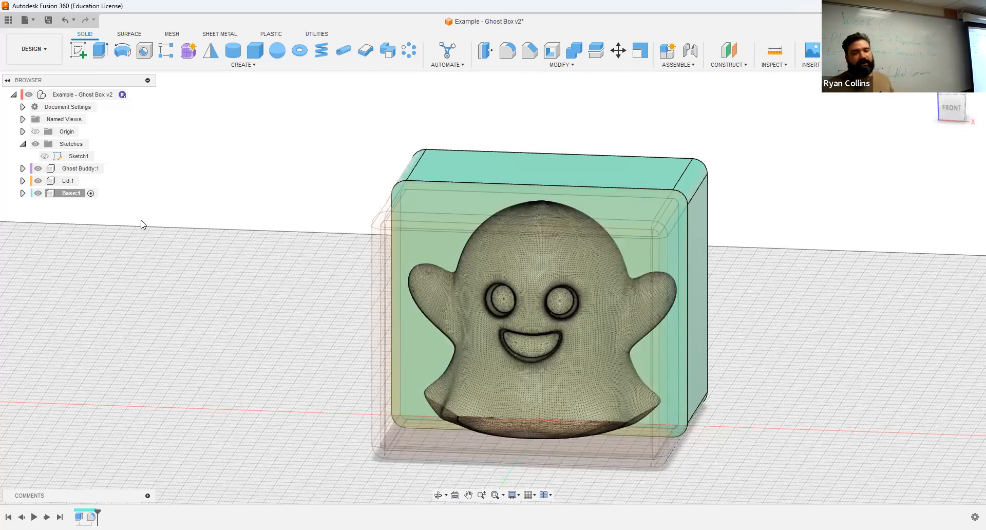
click(38, 181)
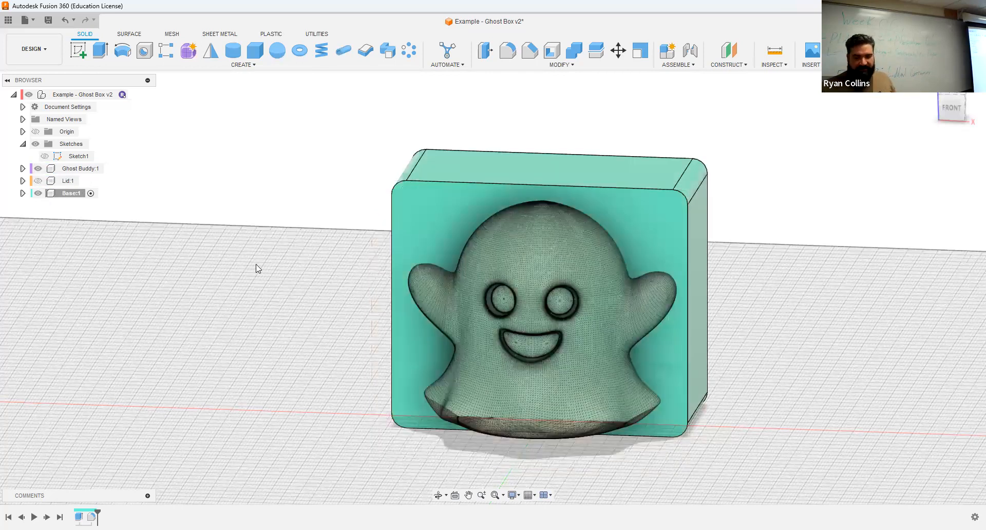
click(574, 50)
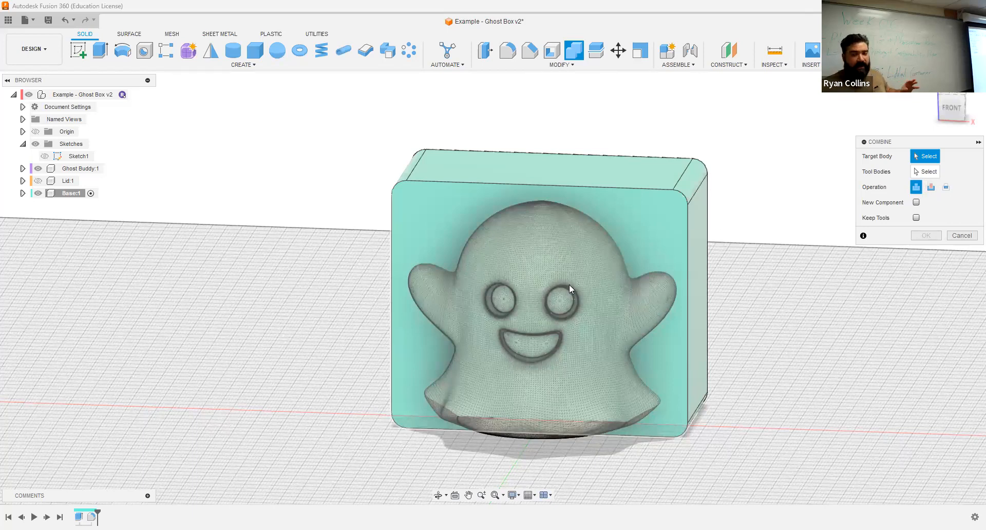
click(931, 187)
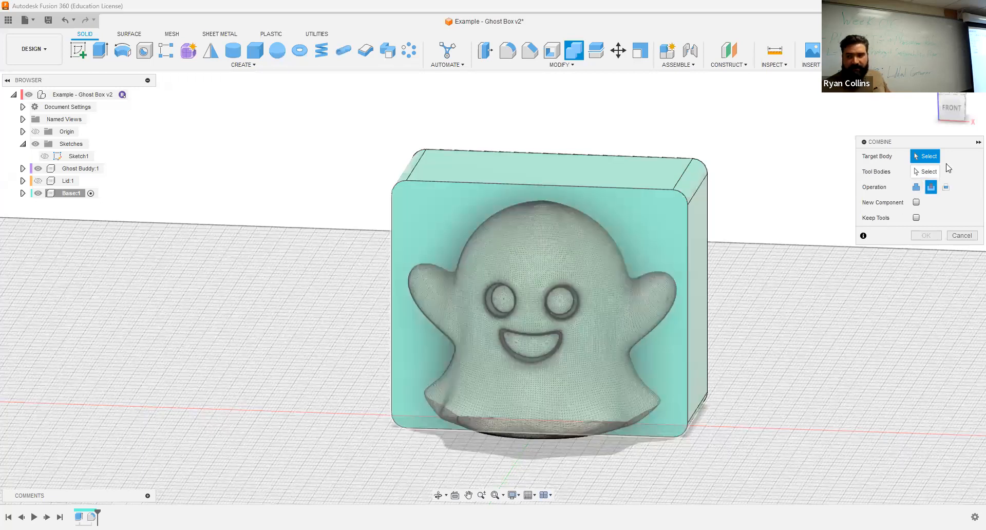
click(546, 390)
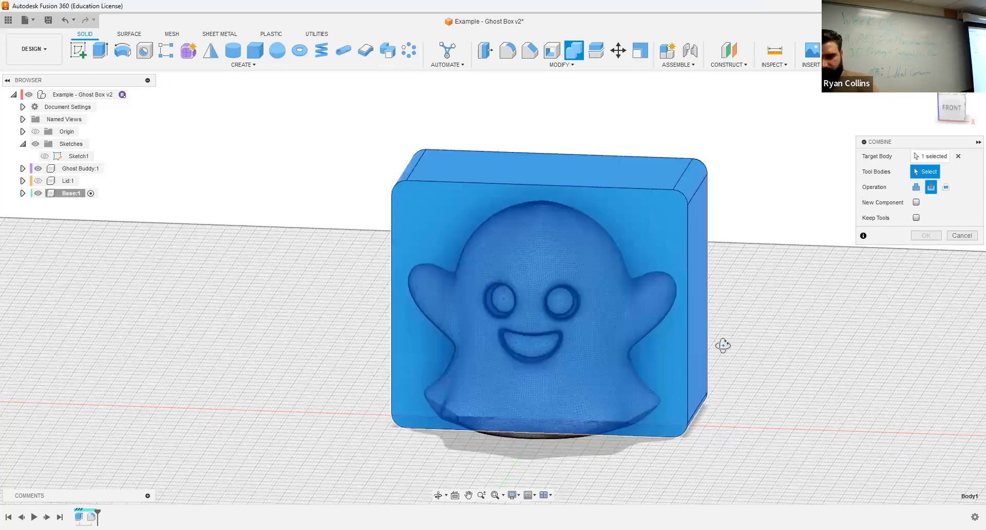
shift+middle_drag(722, 343, 484, 432)
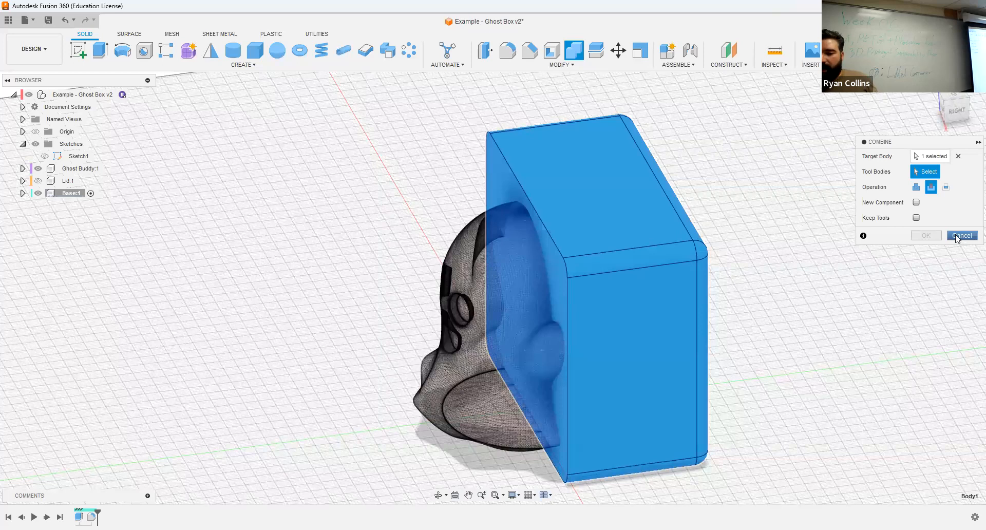
key(Escape)
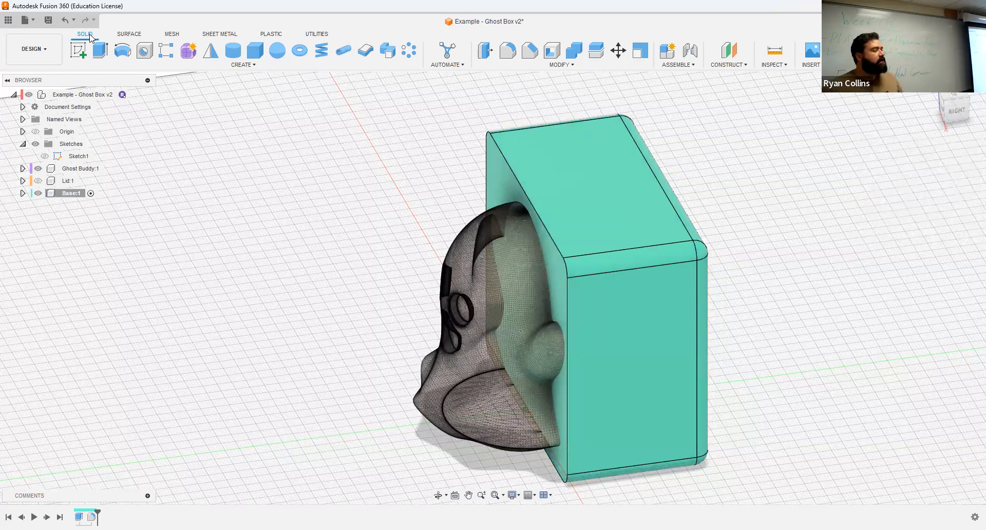
Step: Convert the GhostBody mesh of the Ghost Buddy component with Convert Mesh, using the Parametric operation
click(172, 34)
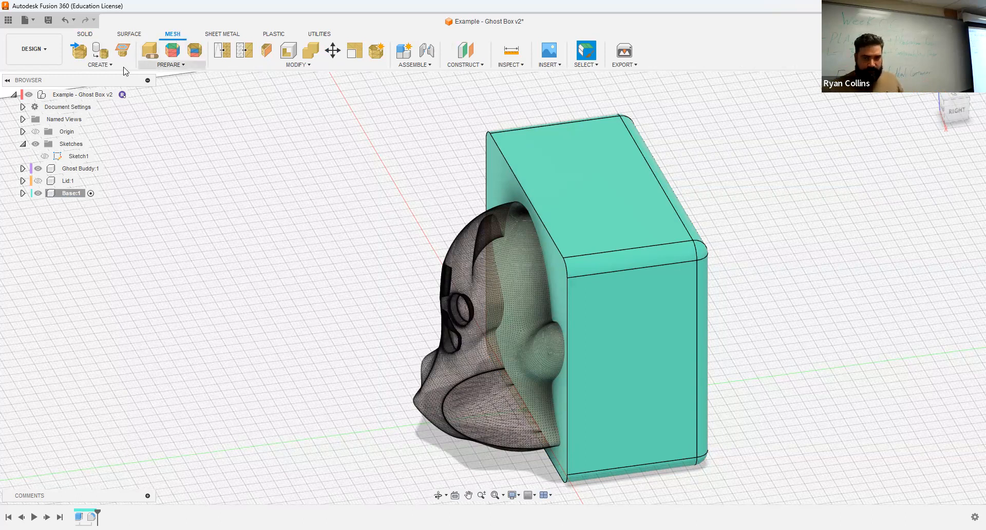
click(104, 65)
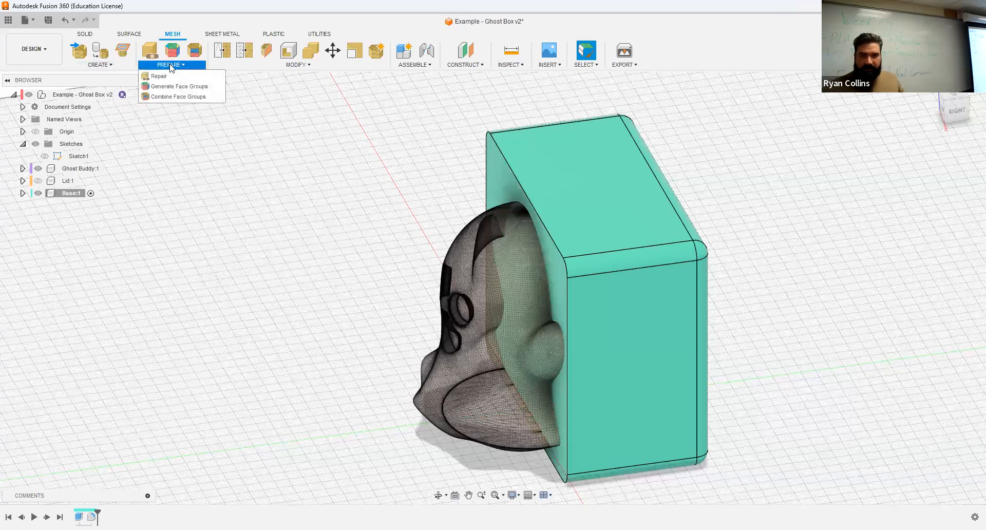
click(295, 66)
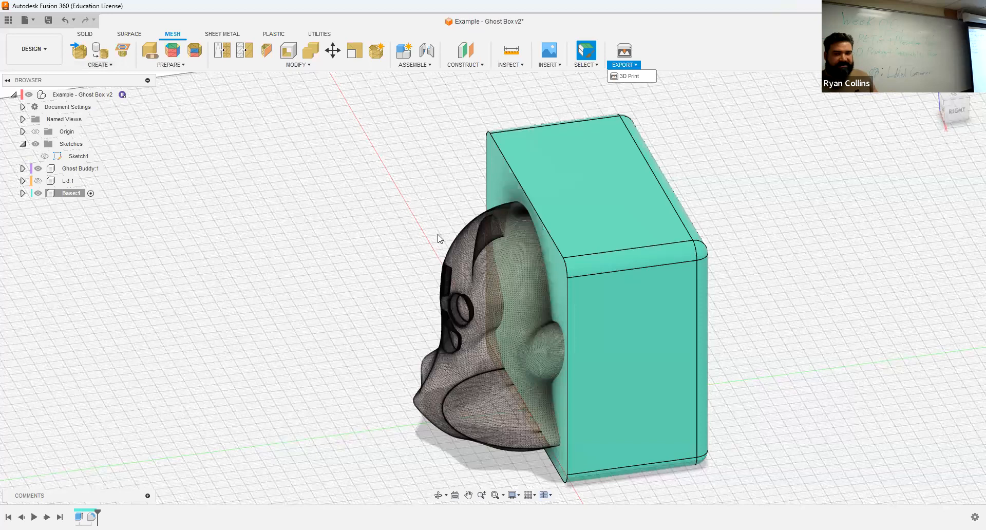
scroll(474, 336, down, 3)
scroll(480, 336, up, 8)
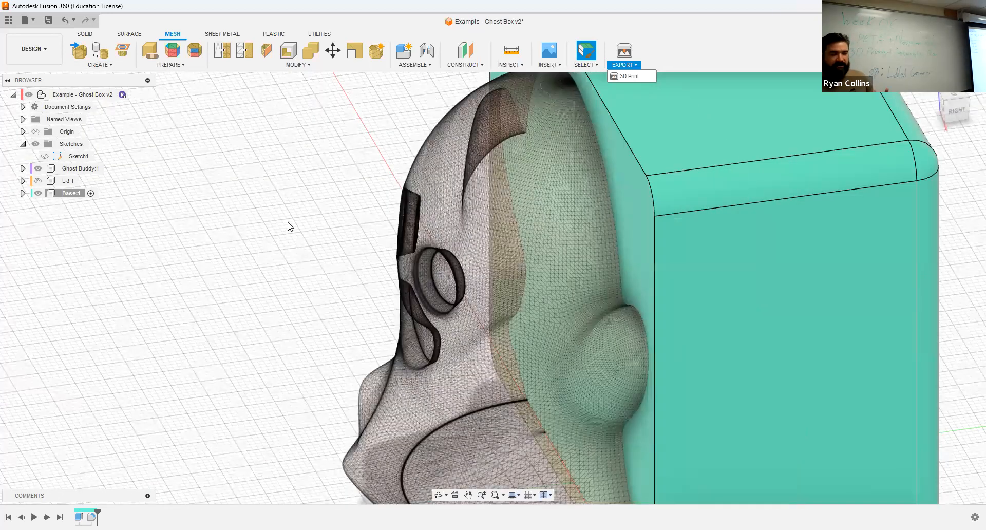
click(301, 66)
click(303, 66)
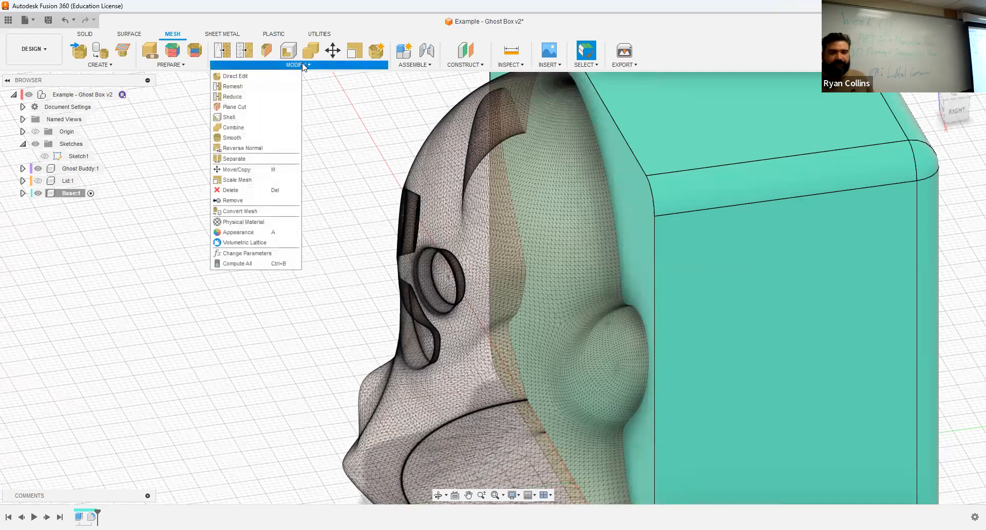
click(251, 212)
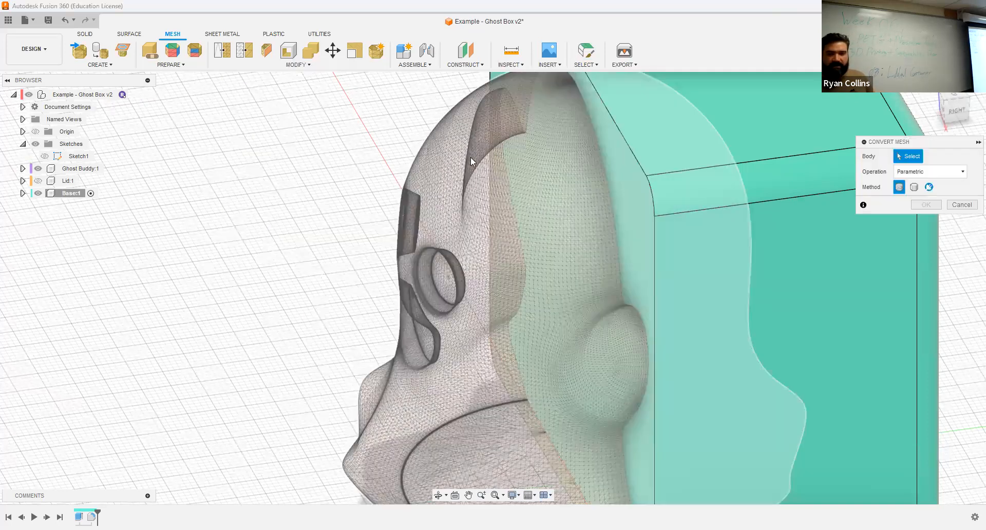
click(474, 159)
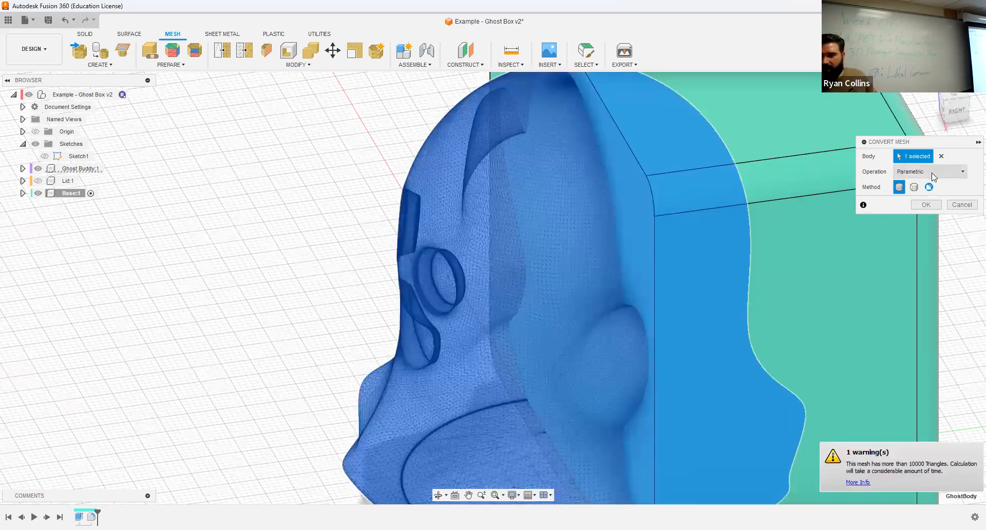
click(933, 173)
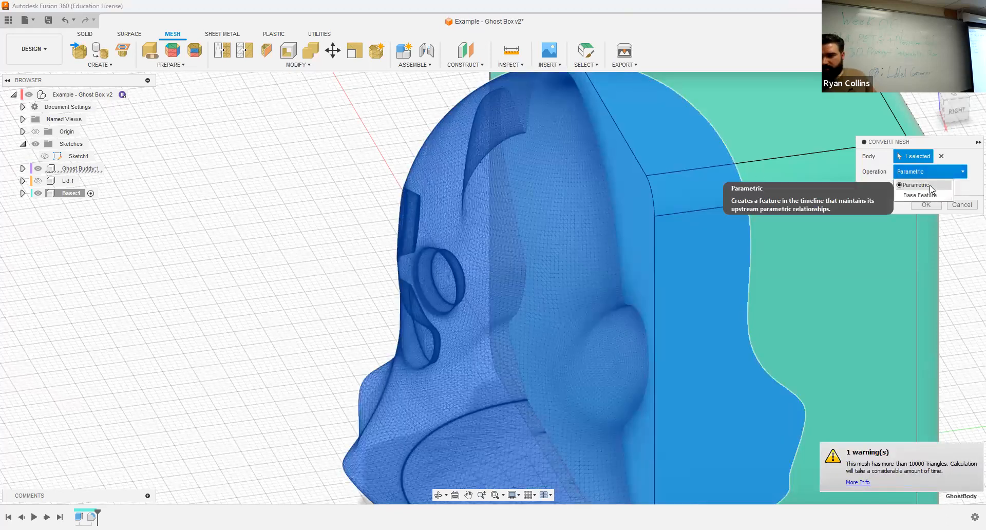
click(946, 185)
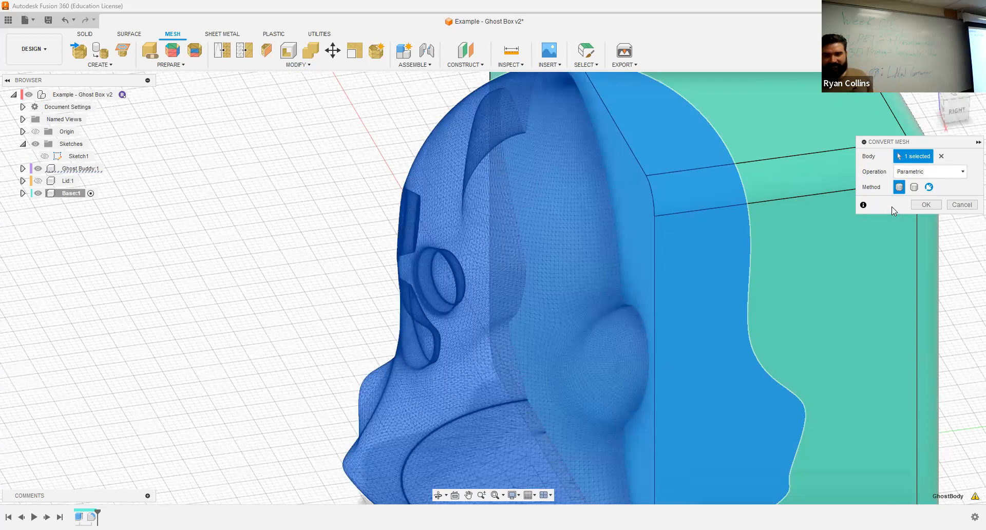
key(Return)
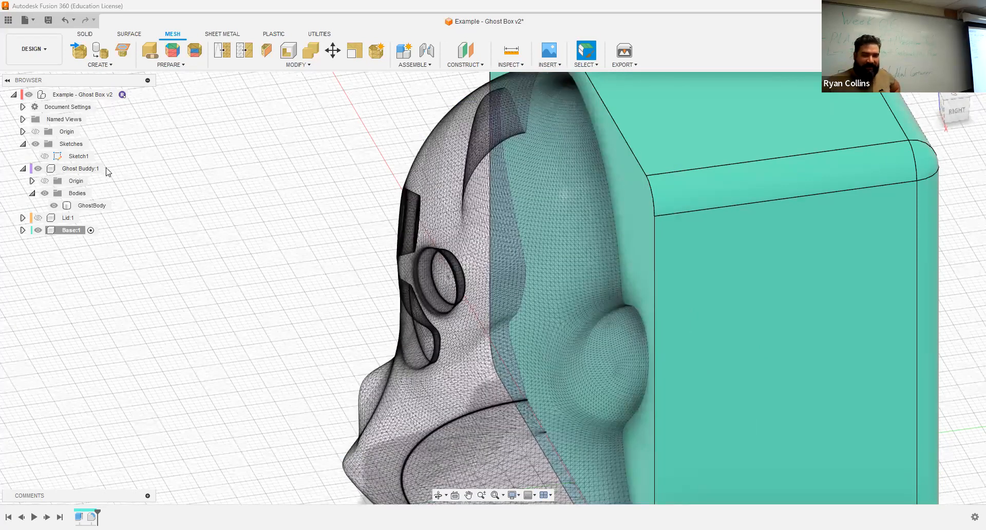
click(91, 205)
click(385, 311)
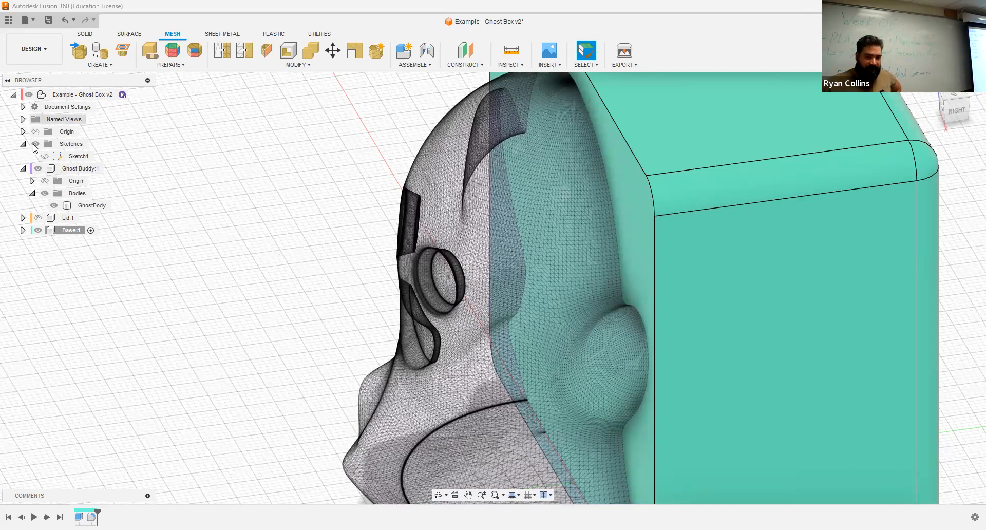
click(81, 205)
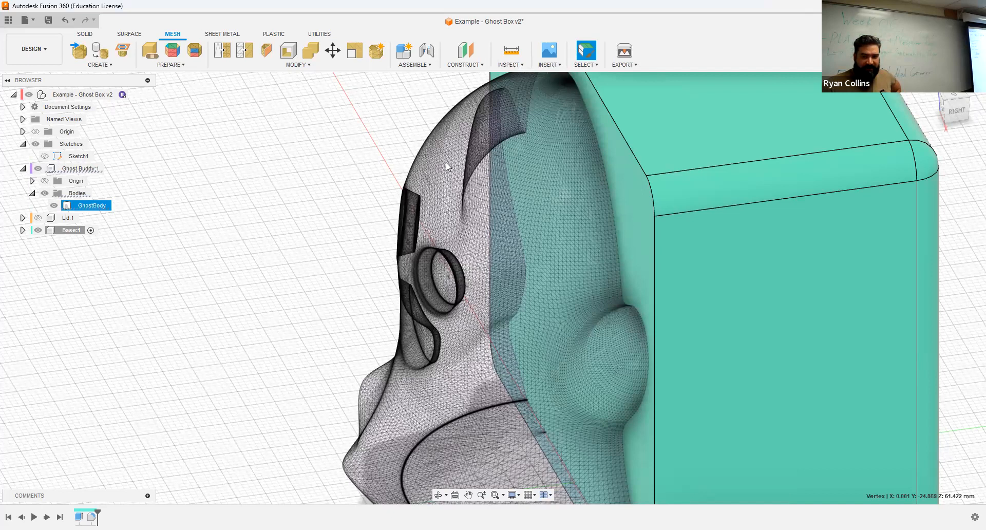
click(319, 162)
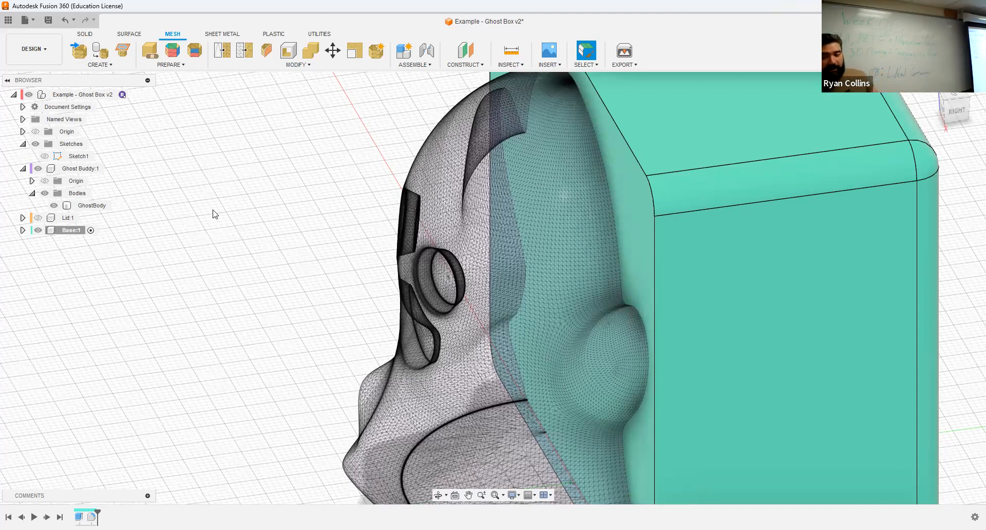
Step: Save a new version of the ghost box design with the description "Mesh Converted"
click(91, 34)
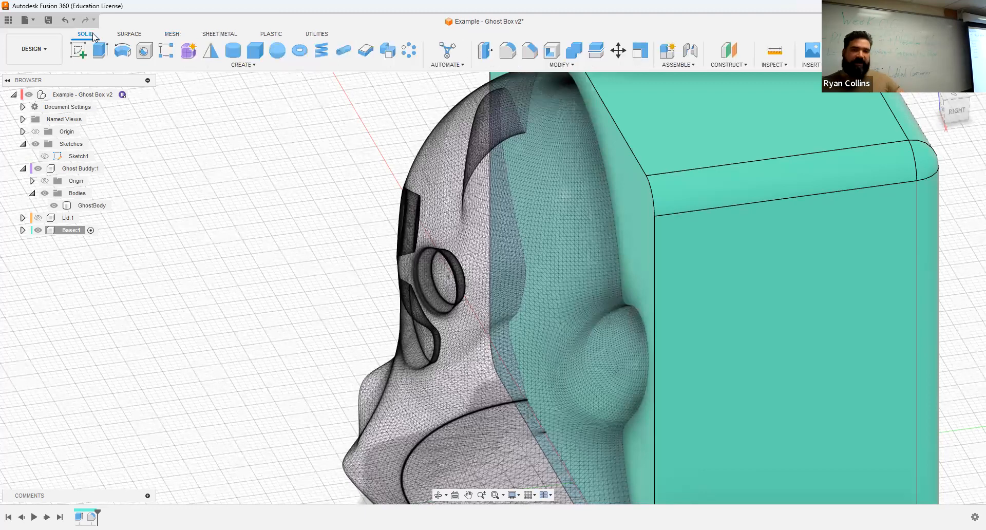
shift+middle_drag(256, 231, 291, 222)
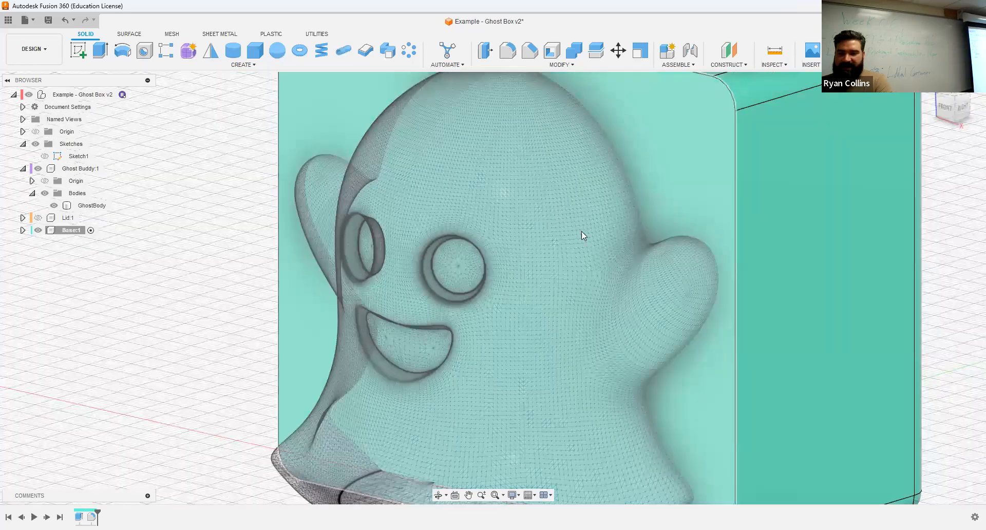
scroll(513, 237, down, 5)
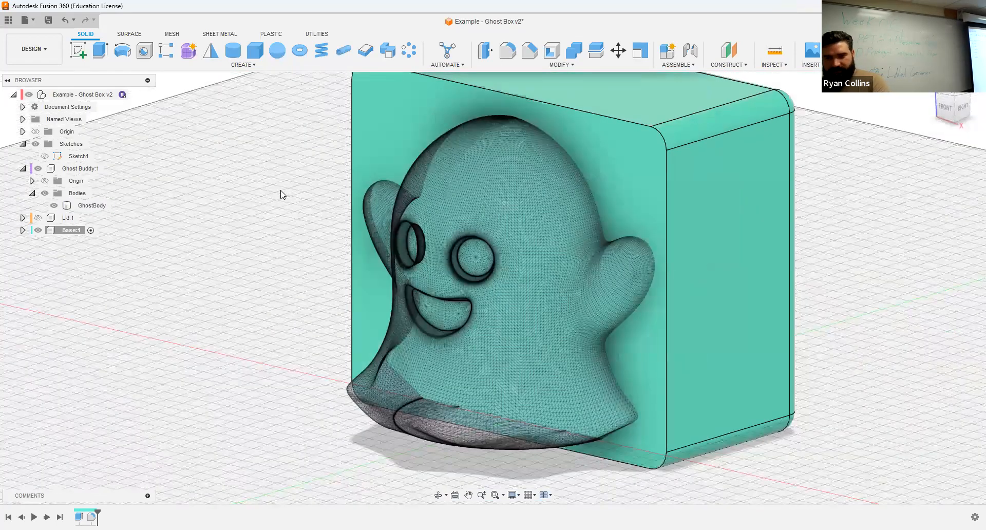
key(ctrl+s)
text(Mesh Converted)
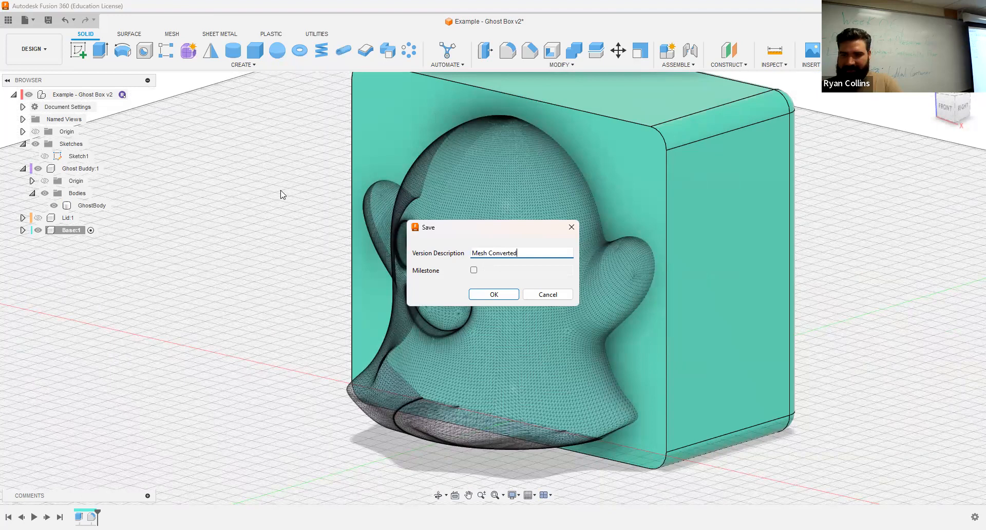
key(Return)
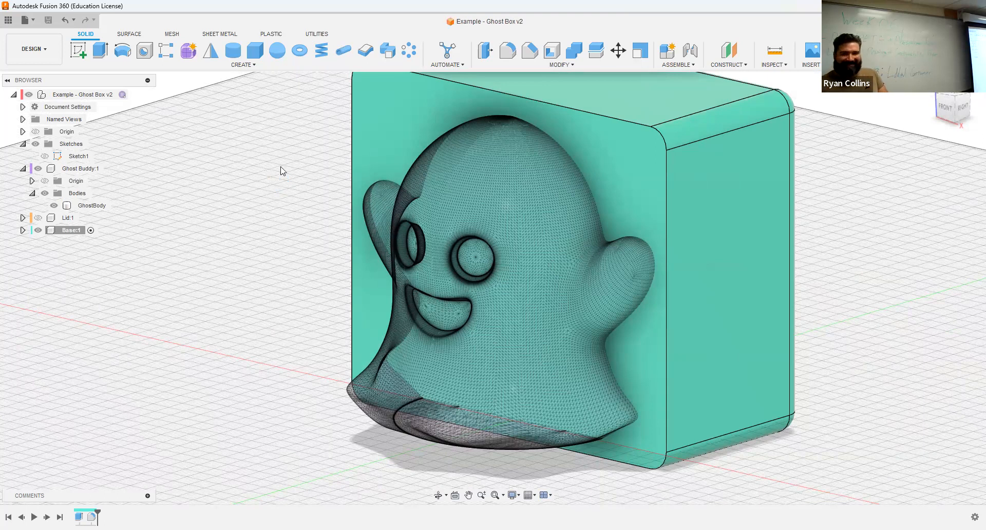
Step: Try to cut the GhostBody shape out of the Base body with Combine, keeping the tool body
click(574, 51)
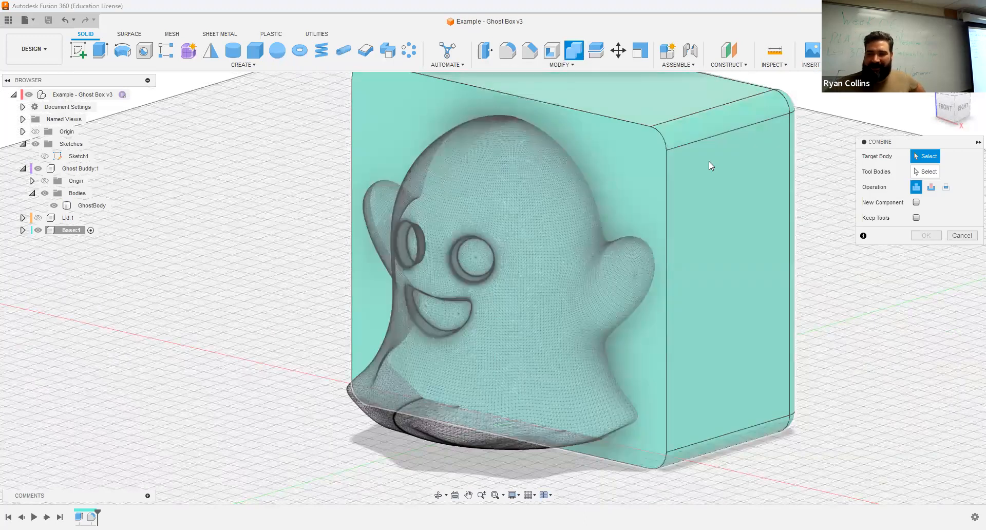
click(709, 164)
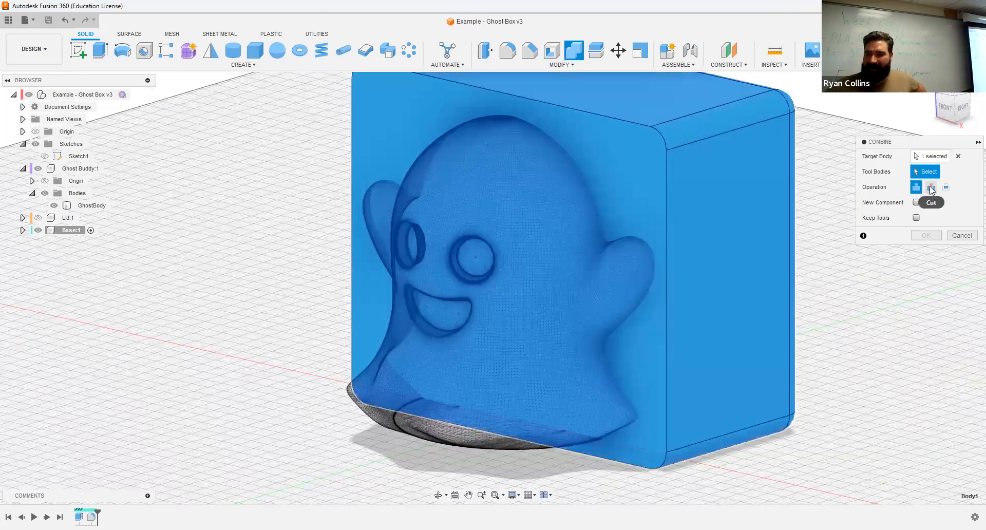
click(932, 187)
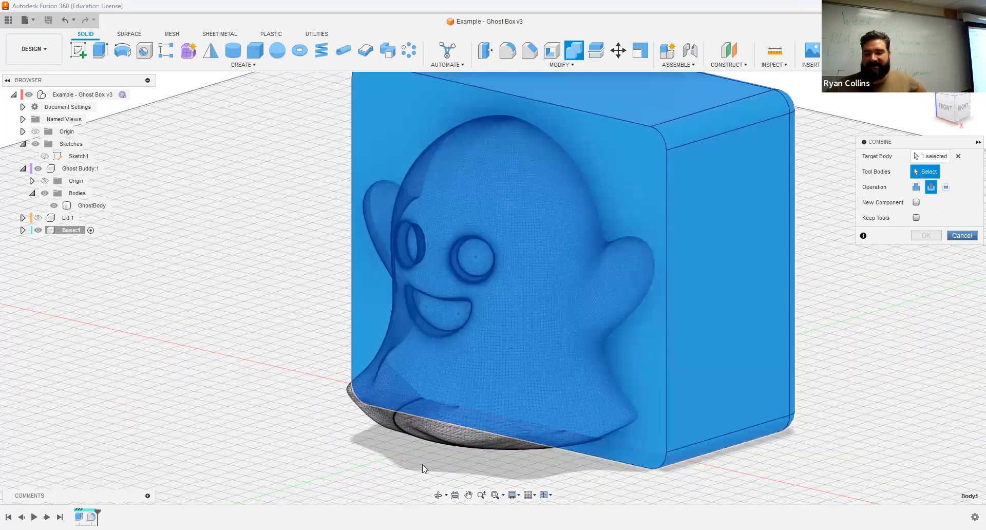
click(419, 420)
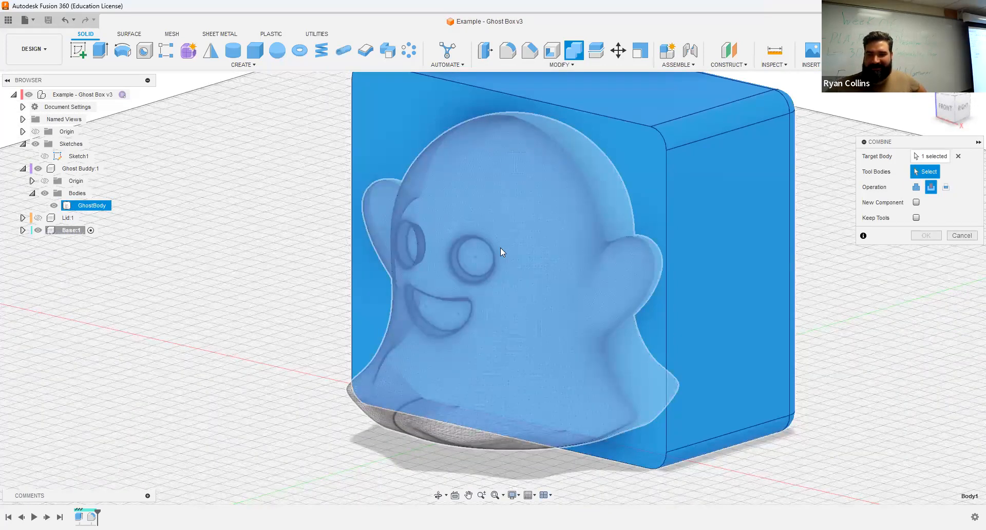
click(473, 262)
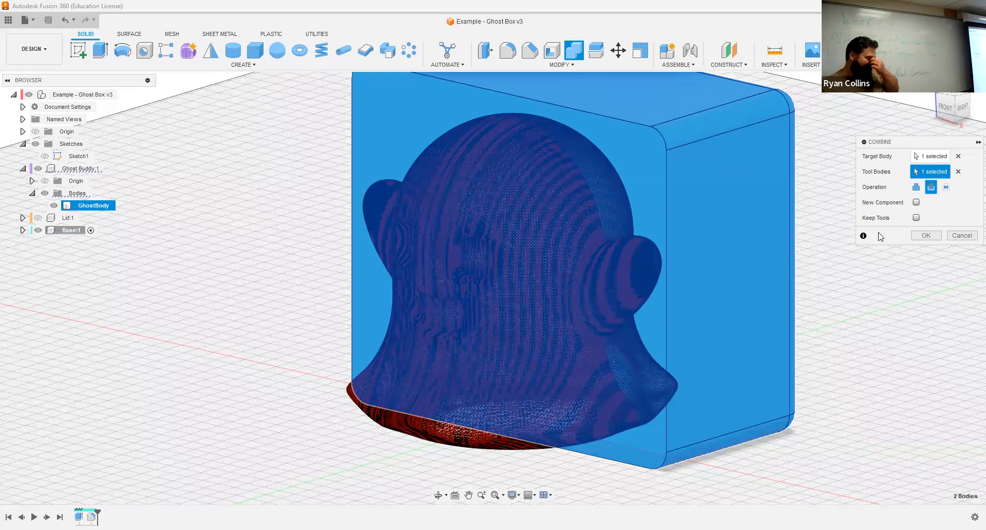
click(917, 218)
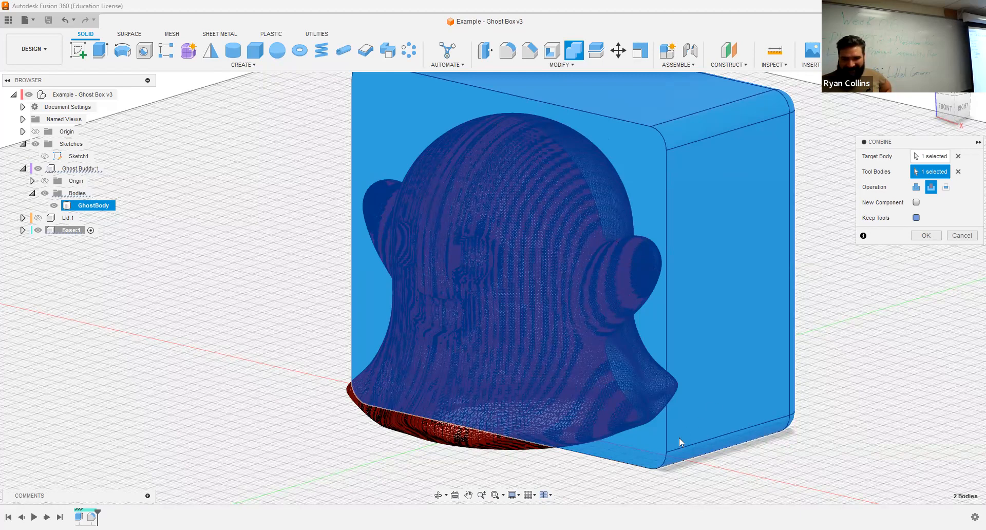
click(930, 235)
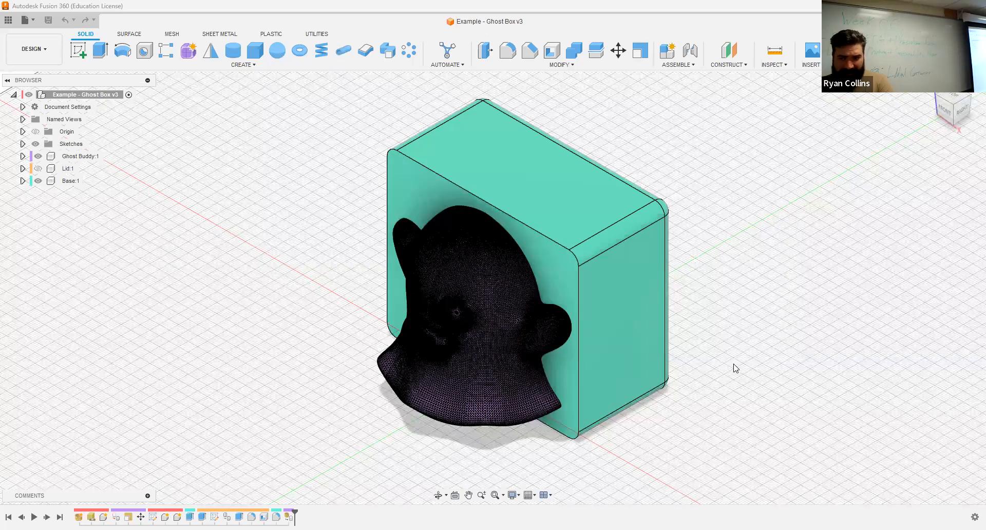
Step: Activate the Base component and try to project the whole ghost body into a sketch on its front face
shift+middle_drag(751, 305, 709, 316)
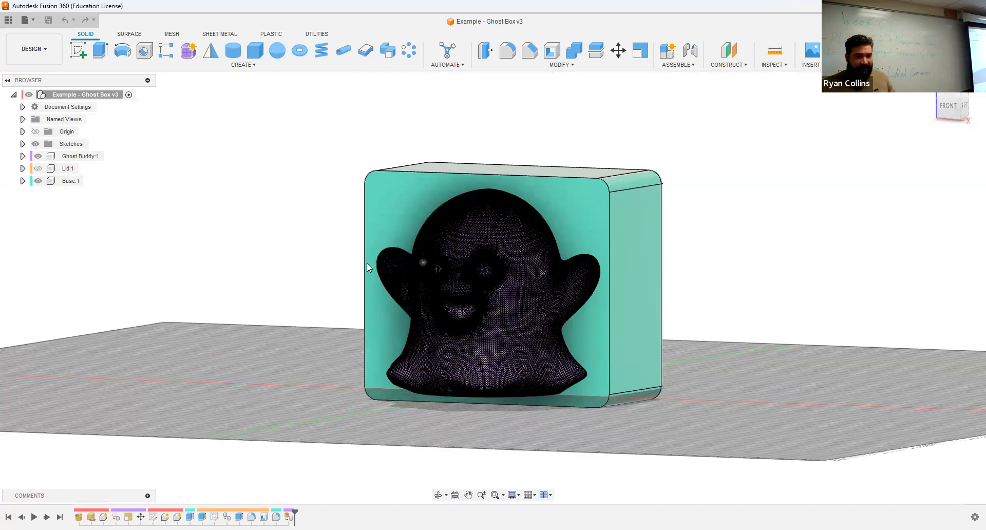
click(82, 182)
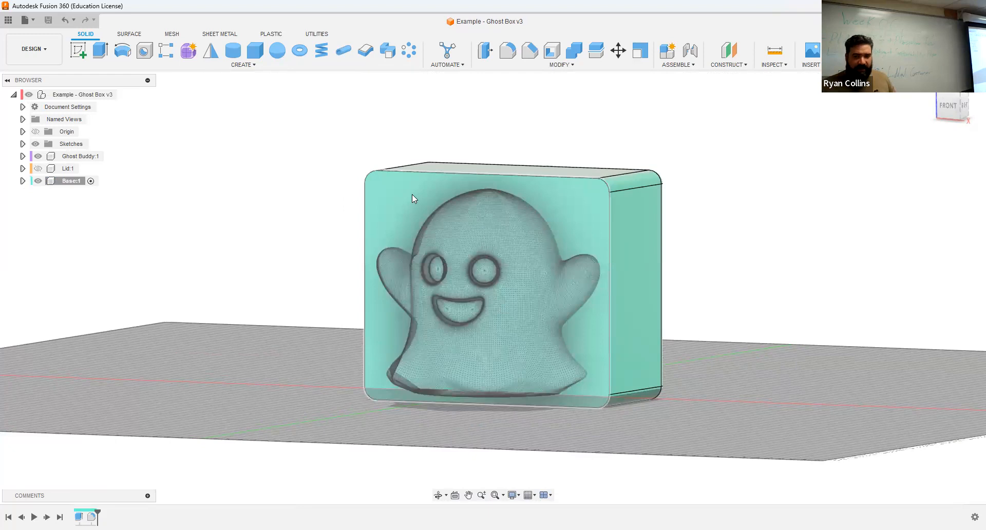
click(78, 50)
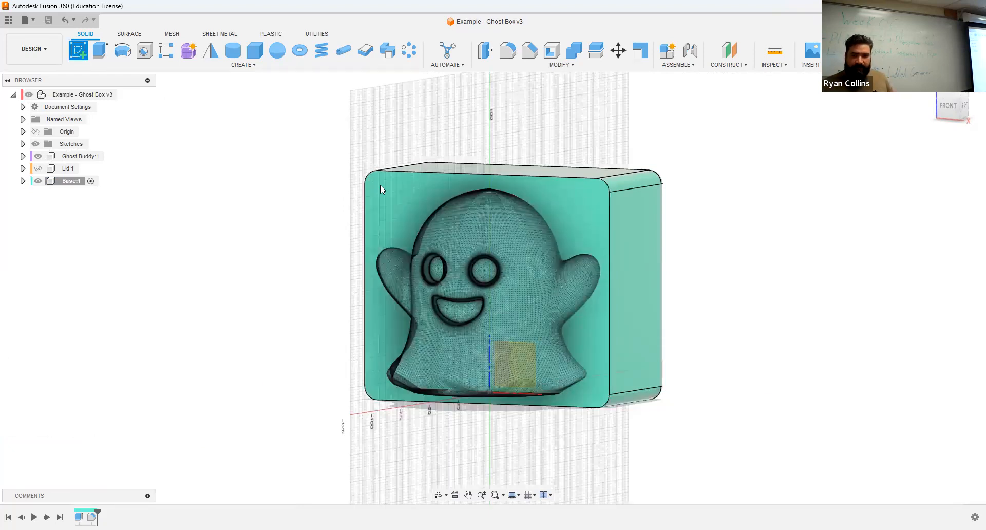
click(382, 186)
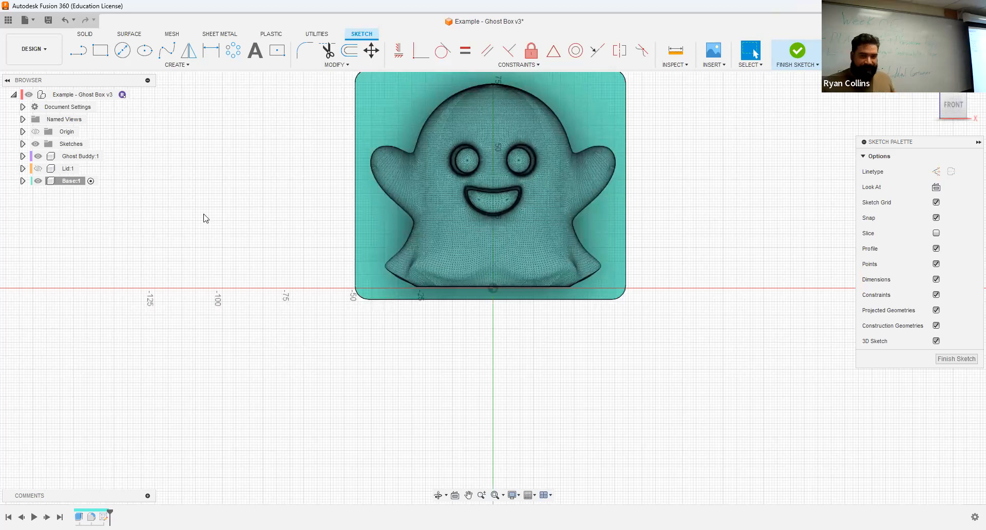
click(188, 67)
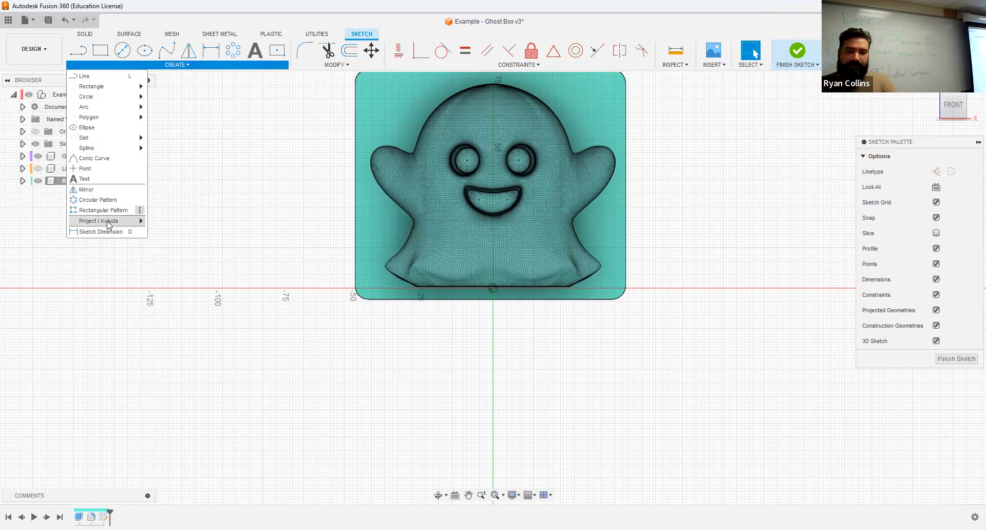
mouse_move(135, 221)
click(164, 221)
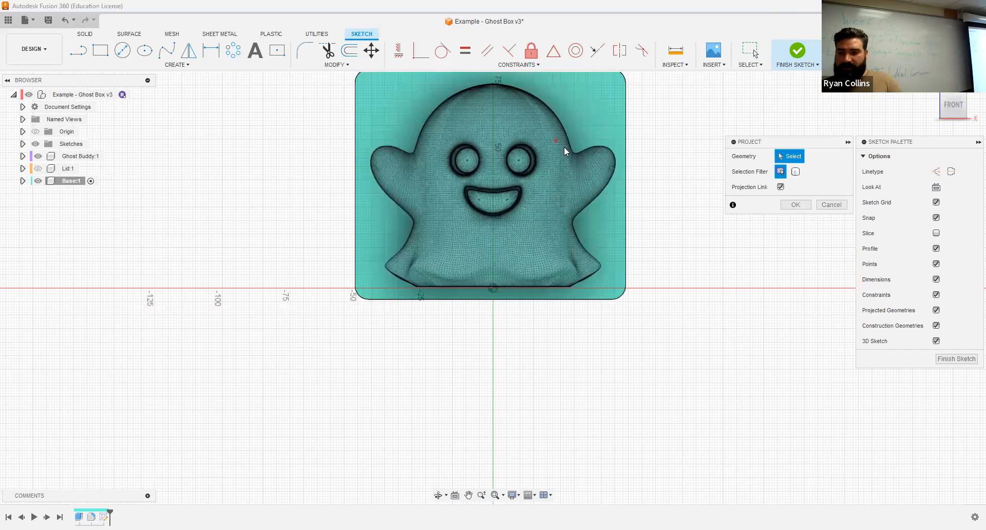
click(796, 171)
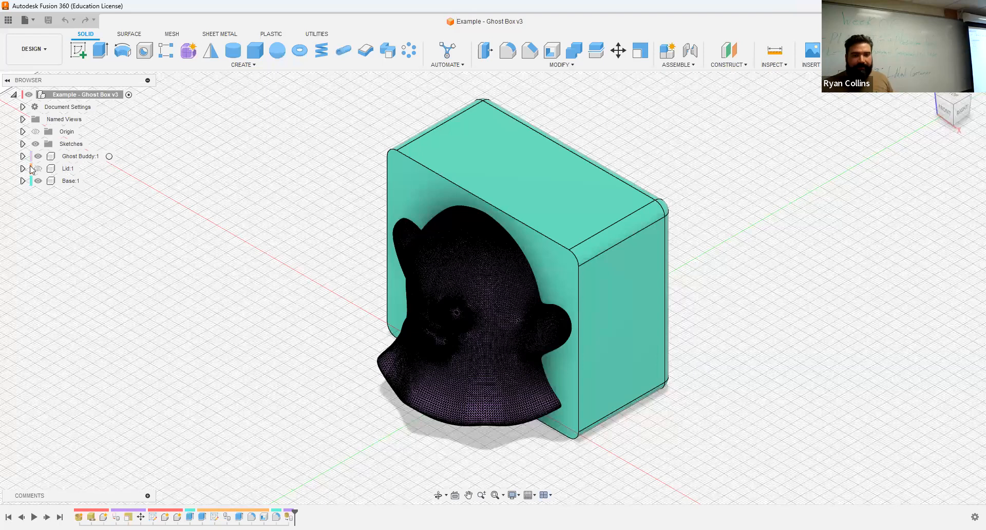
Step: Hide the Ghost Buddy component and shell the Base from its front face with a 3 mm inside thickness
click(51, 156)
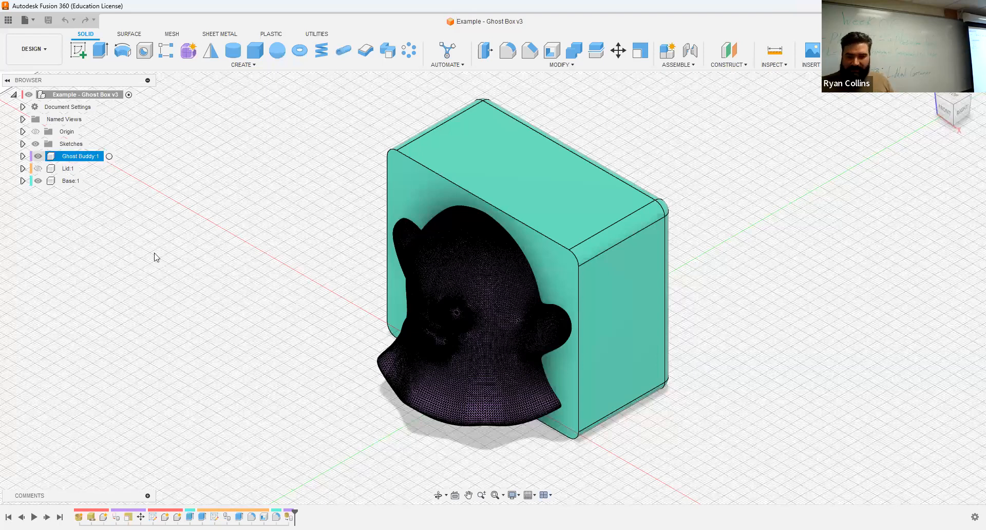
key(v)
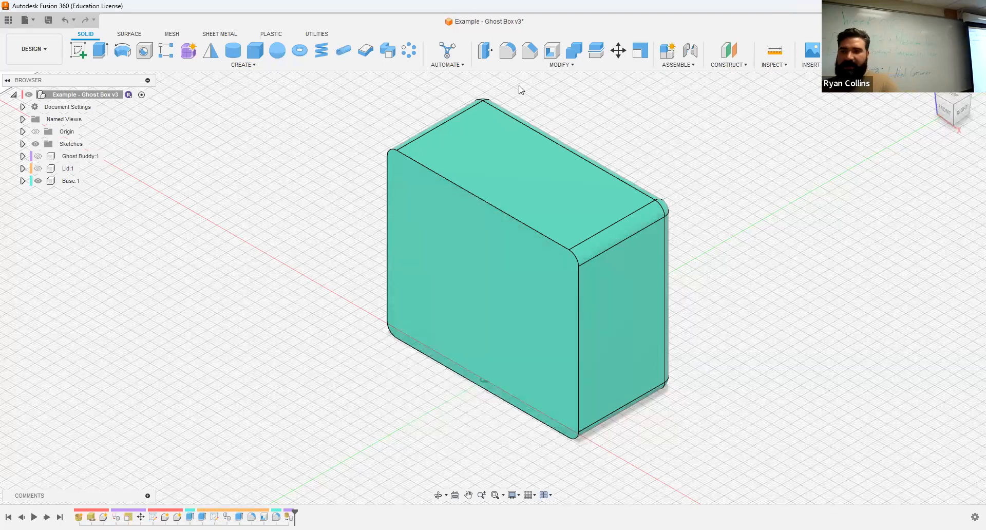
click(551, 51)
click(480, 248)
text(3)
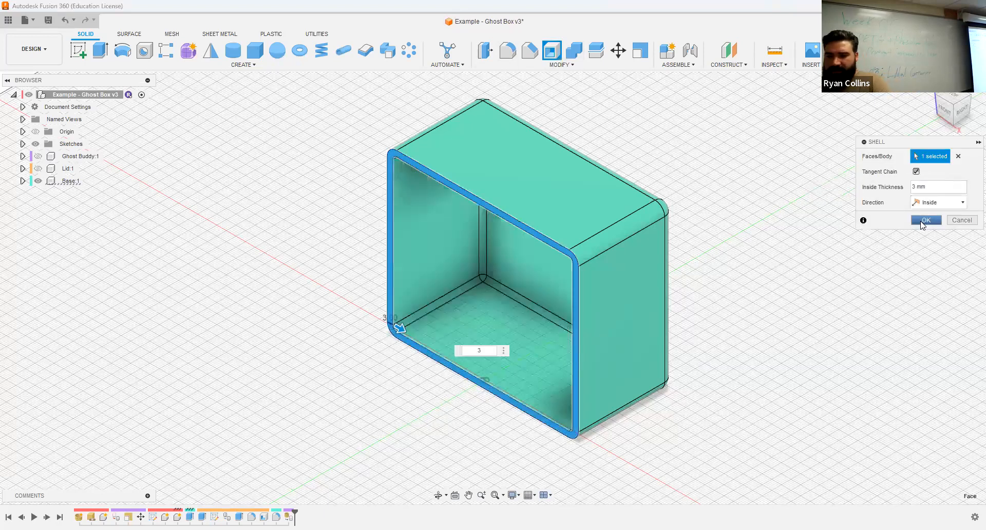
key(Return)
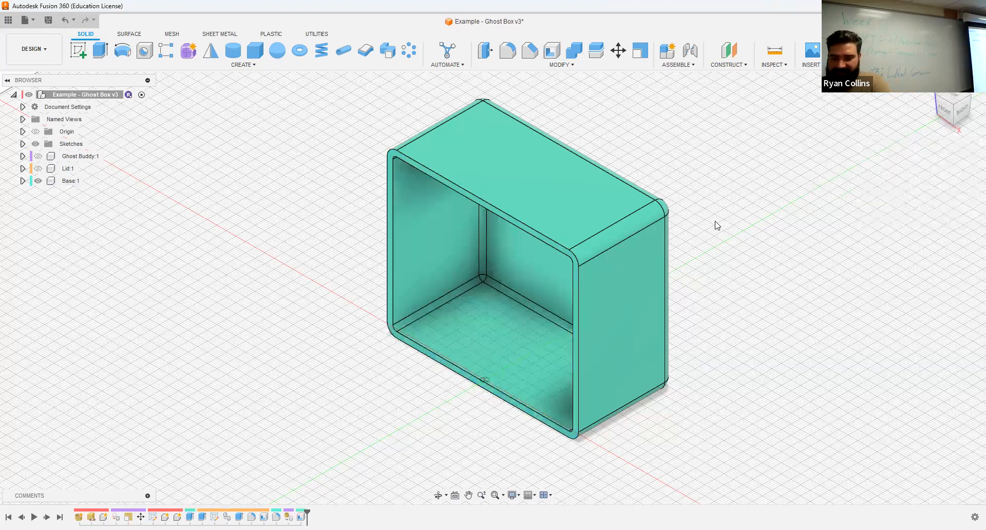
Step: Show the Lid component together with the shelled Base
click(38, 170)
click(38, 170)
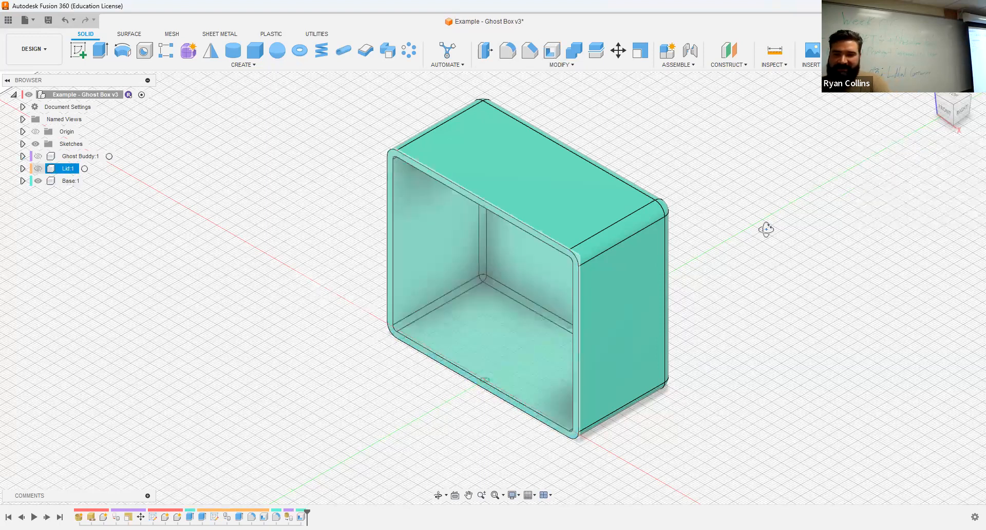
shift+middle_drag(650, 259, 770, 223)
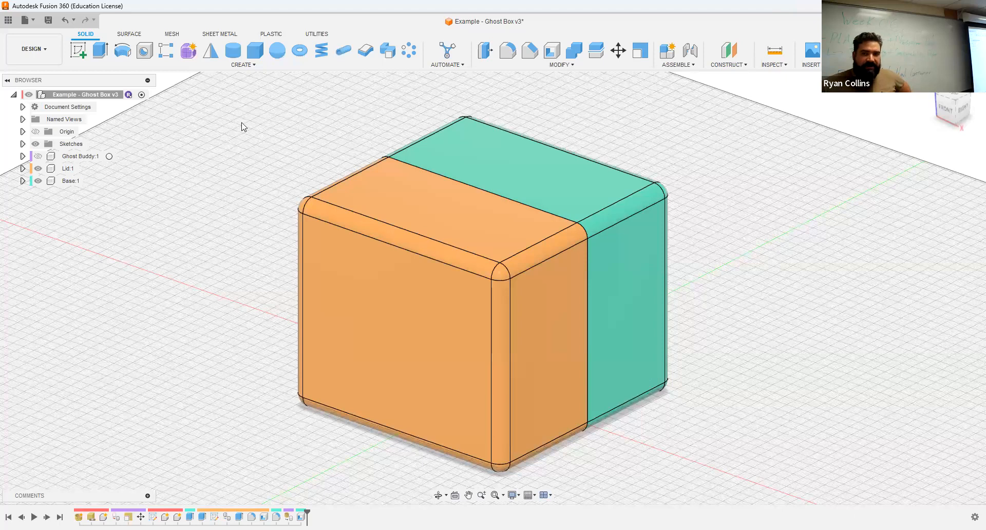
Step: Open the Example - Toad Missle Box design, show its Lid and examine the hinge between lid and bottom
click(11, 22)
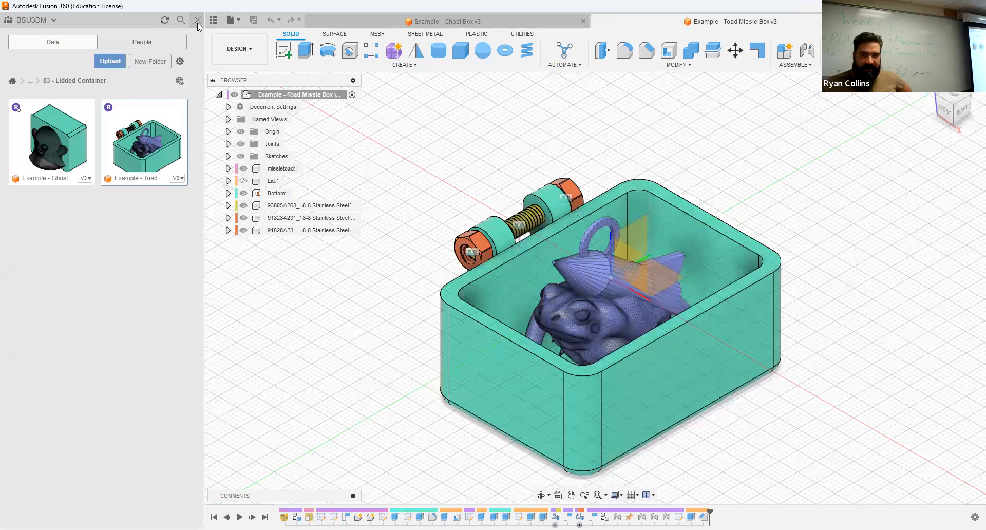
click(198, 20)
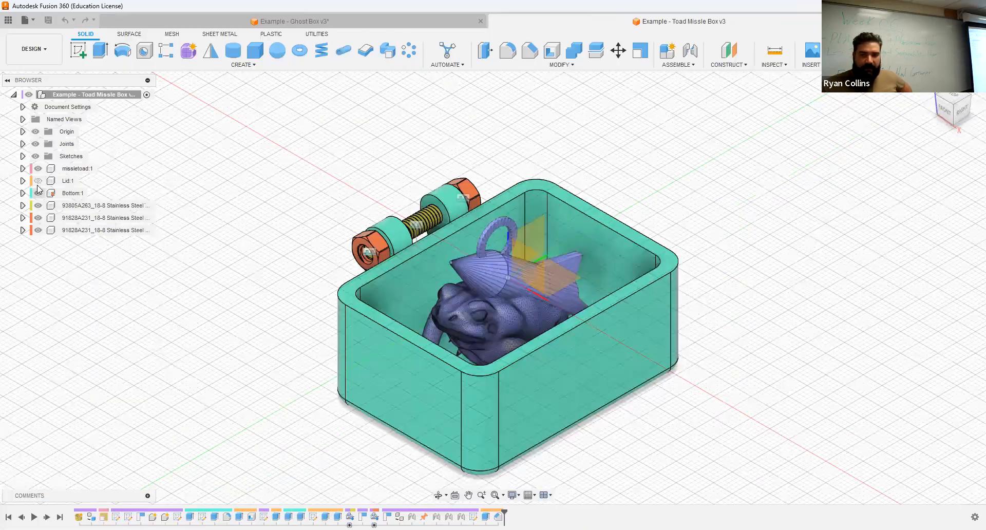
click(38, 183)
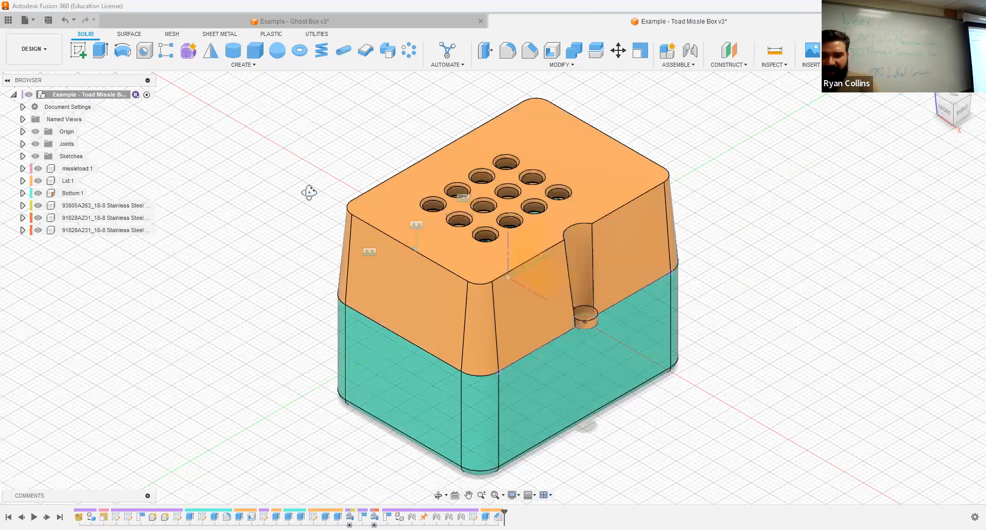
shift+middle_drag(309, 192, 408, 278)
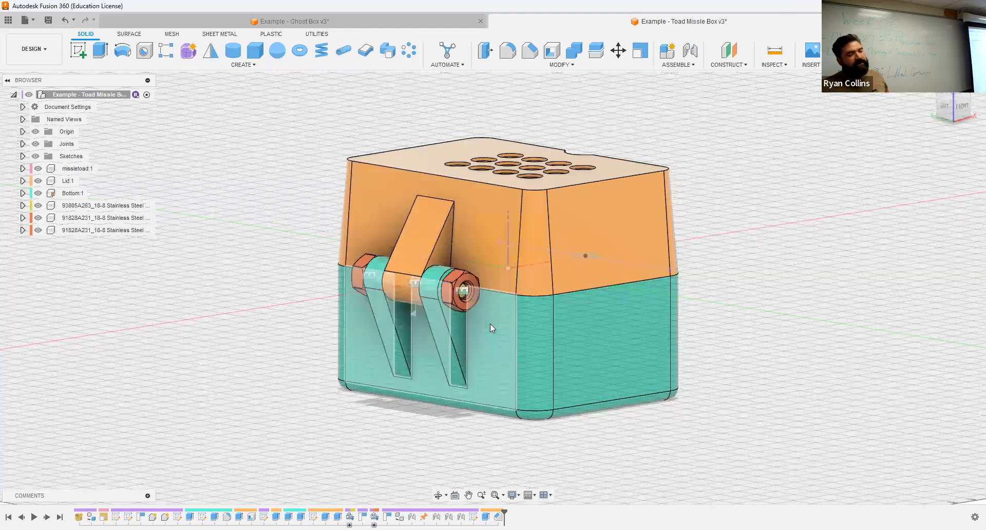
Step: Return to the Ghost Box design, create a sketch on the Base's top face and finish it without drawing geometry
click(347, 21)
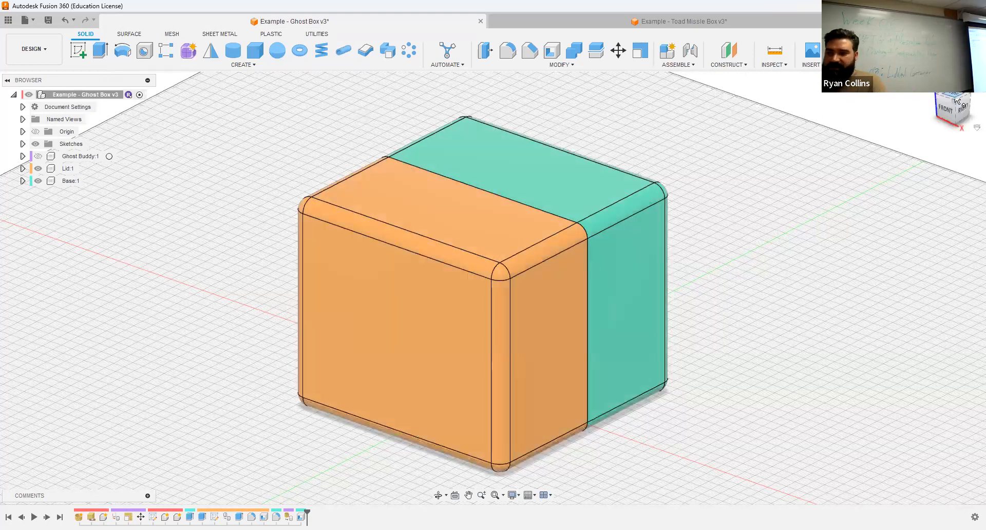
click(958, 100)
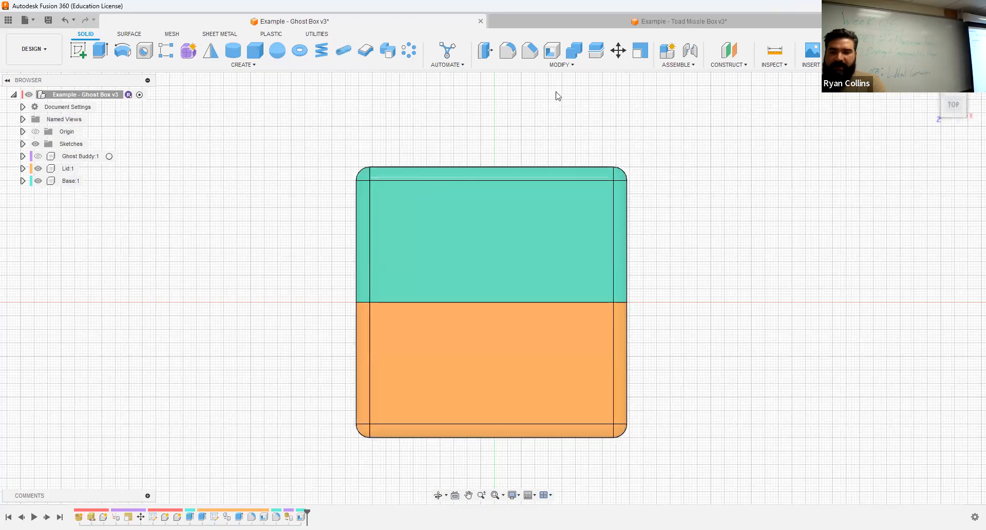
click(78, 50)
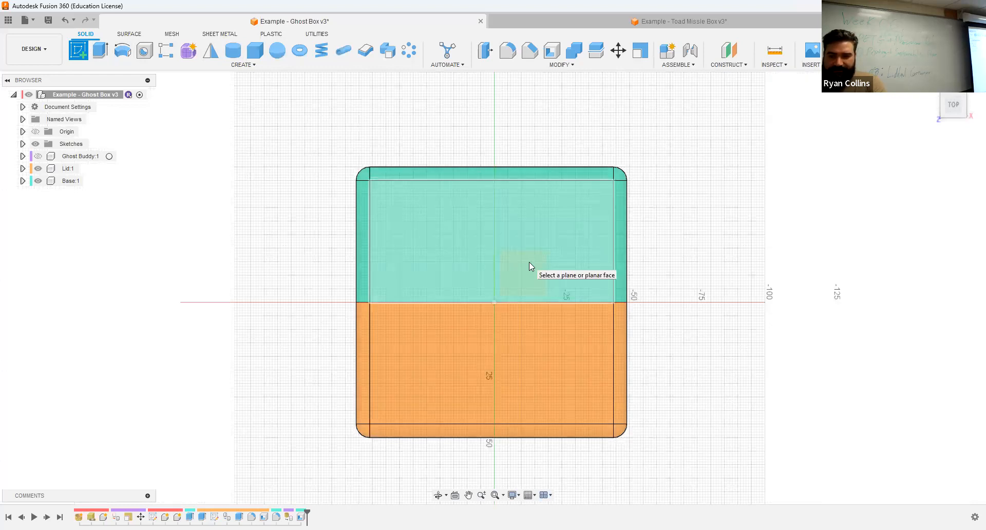
click(529, 262)
mouse_move(467, 319)
shift+middle_down()
mouse_move(504, 242)
mouse_move(480, 182)
shift+middle_up()
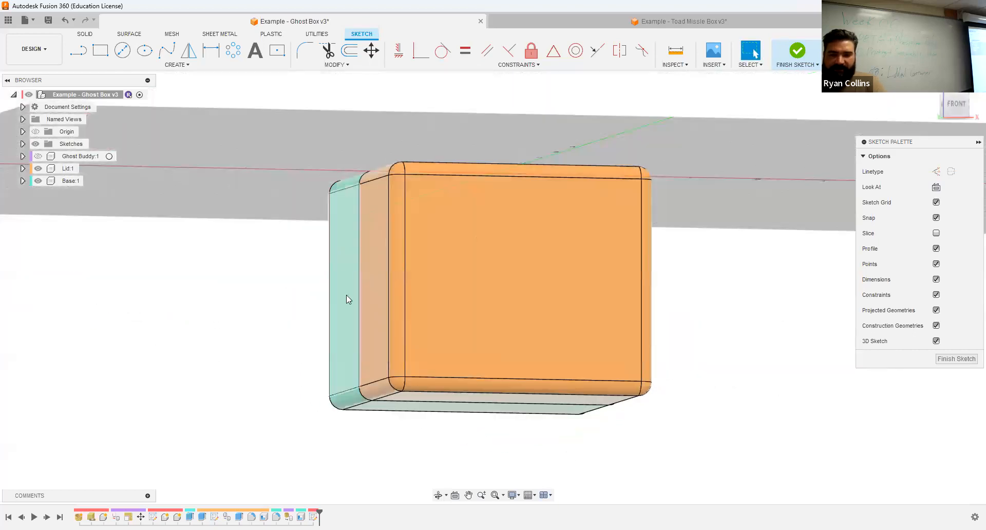
mouse_move(570, 237)
shift+middle_down()
mouse_move(477, 271)
mouse_move(546, 277)
mouse_move(572, 269)
mouse_move(572, 247)
mouse_move(606, 216)
mouse_move(537, 257)
mouse_move(555, 267)
mouse_move(540, 268)
shift+middle_up()
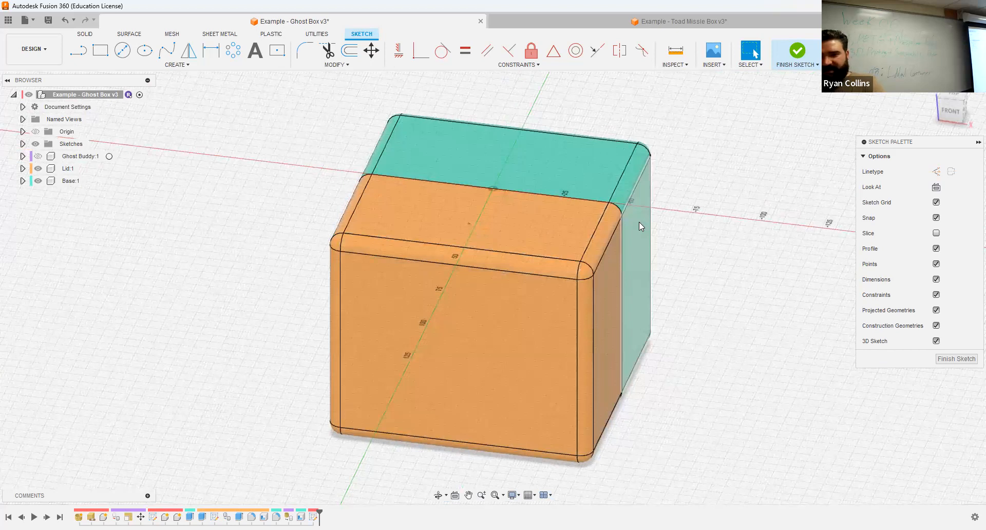
click(797, 52)
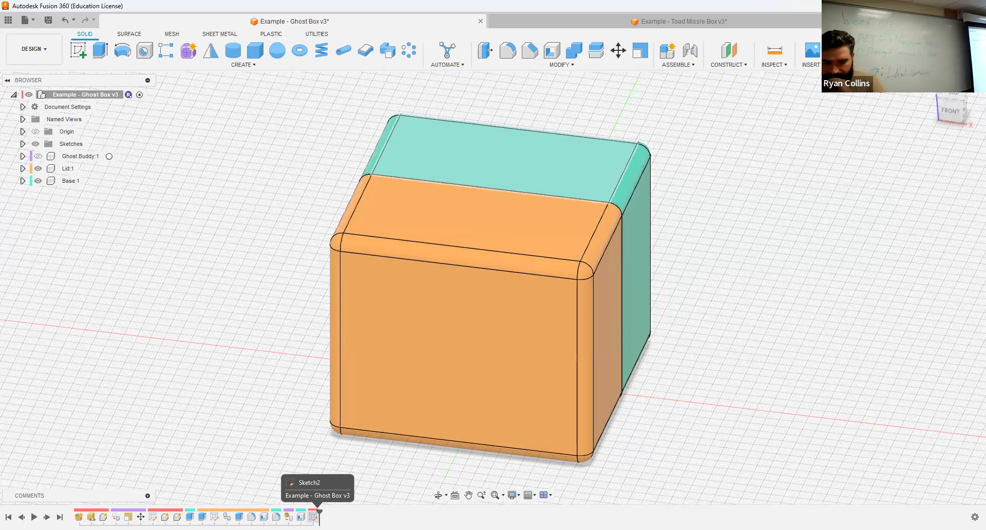
Step: Delete the empty sketch on the Base's top face
right_click(313, 517)
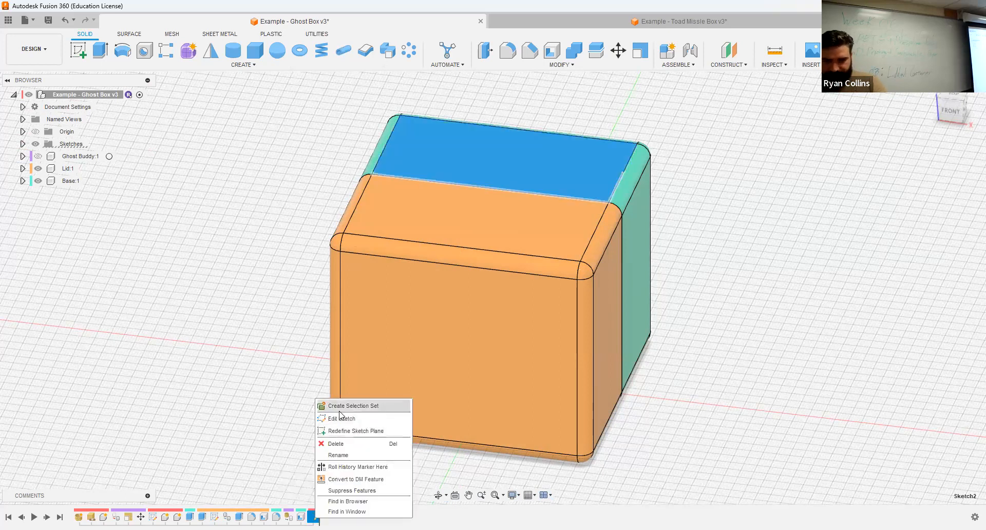
click(330, 445)
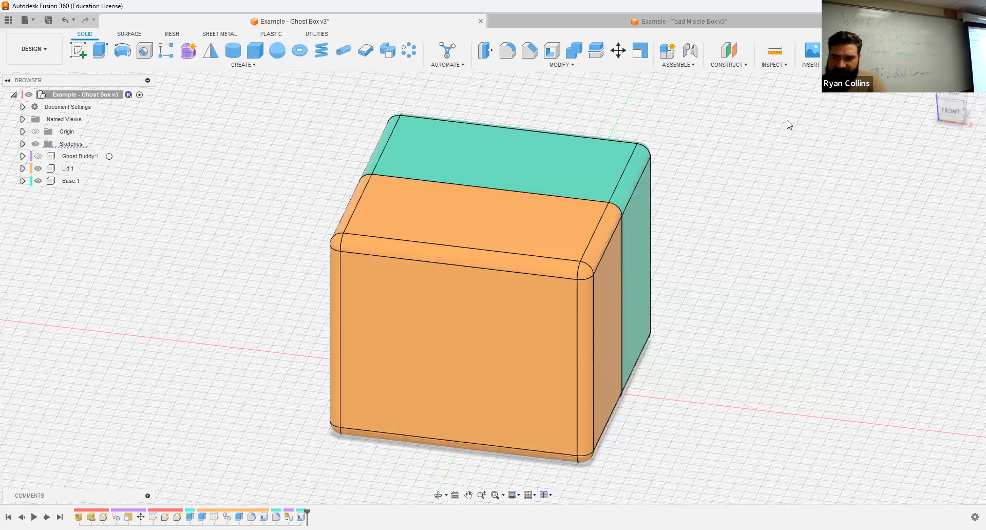
Step: Measure the distance between the Base's flat top face and its flat bottom face
click(779, 54)
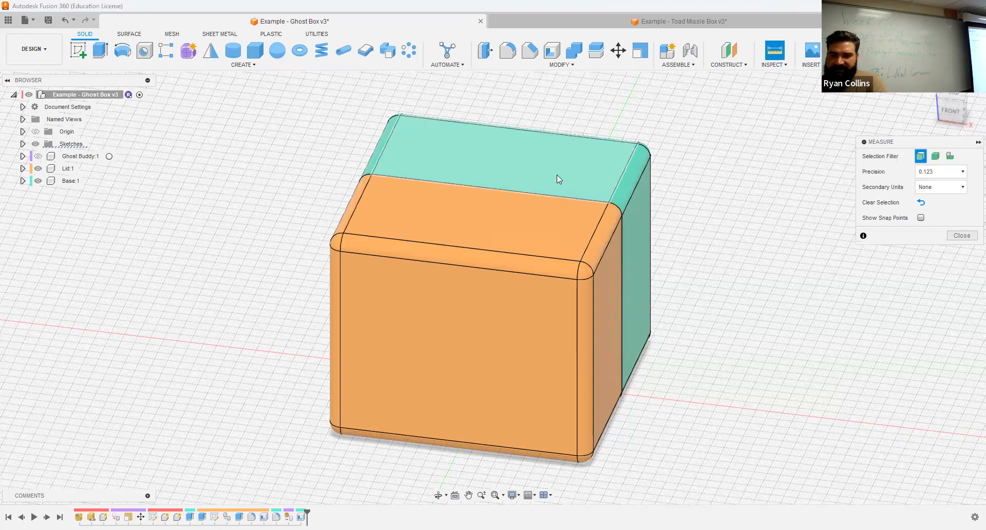
click(557, 175)
shift+middle_drag(687, 368, 556, 380)
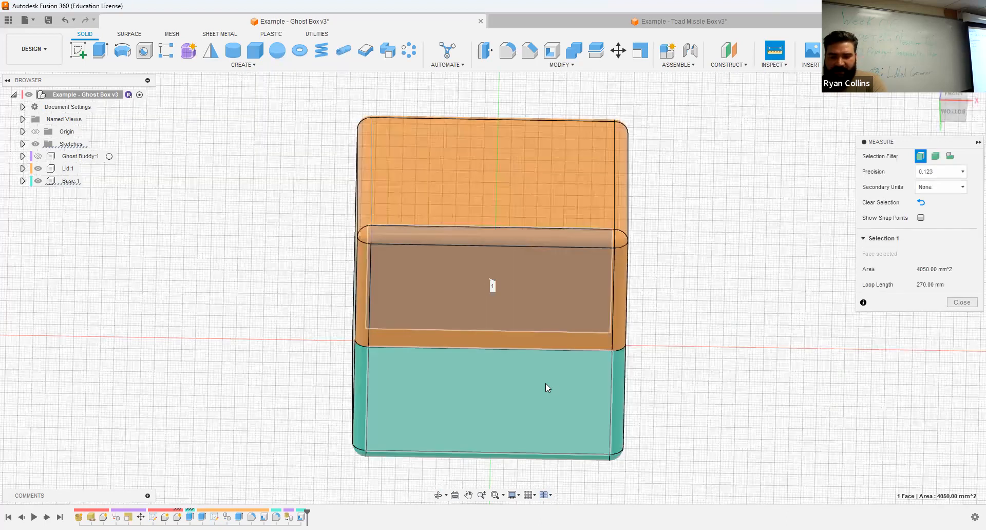
click(545, 383)
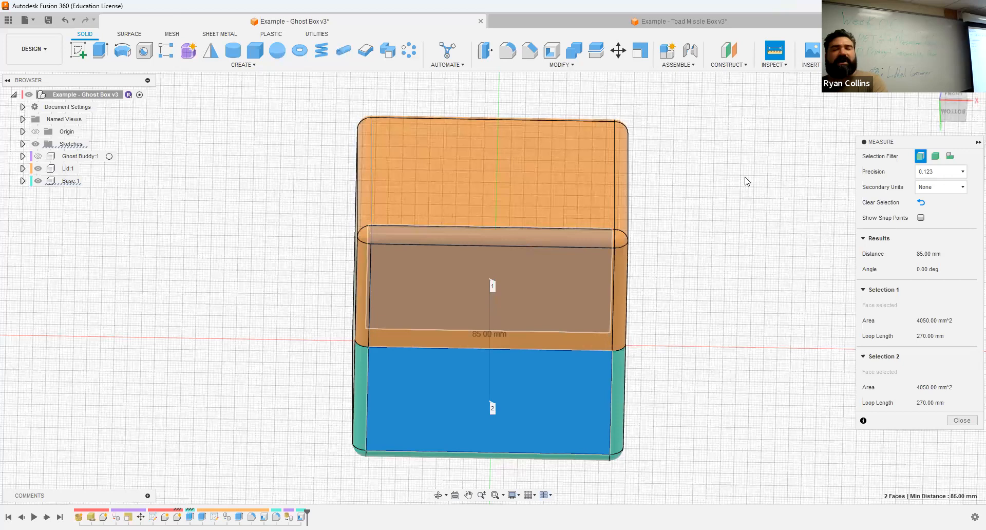
shift+middle_drag(709, 195, 697, 243)
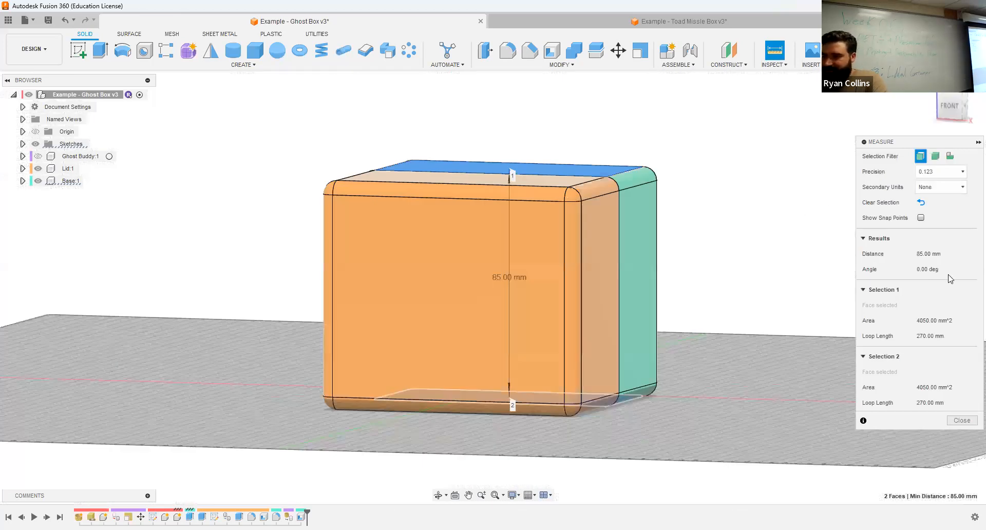
key(Escape)
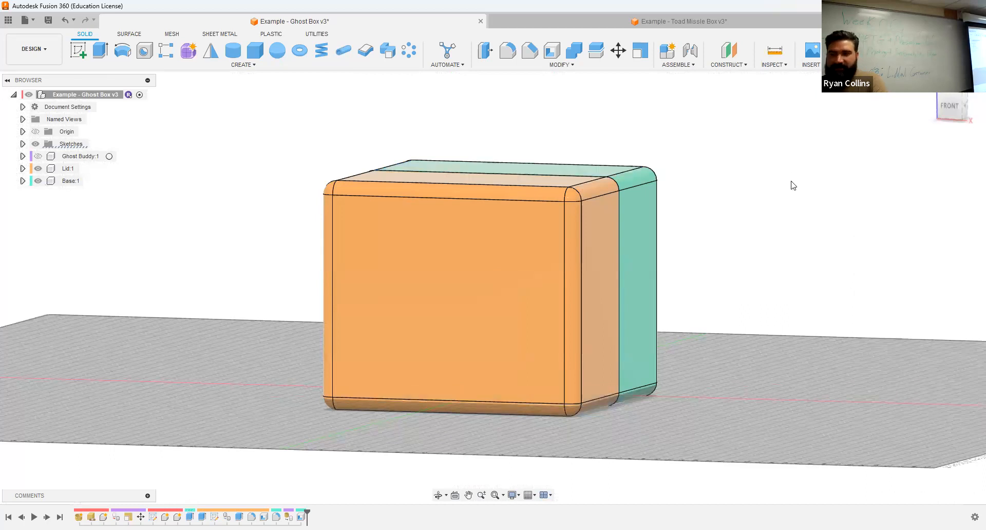
Step: Create an offset construction plane at -42.5 mm from the Base's top face, halfway down the box
click(735, 61)
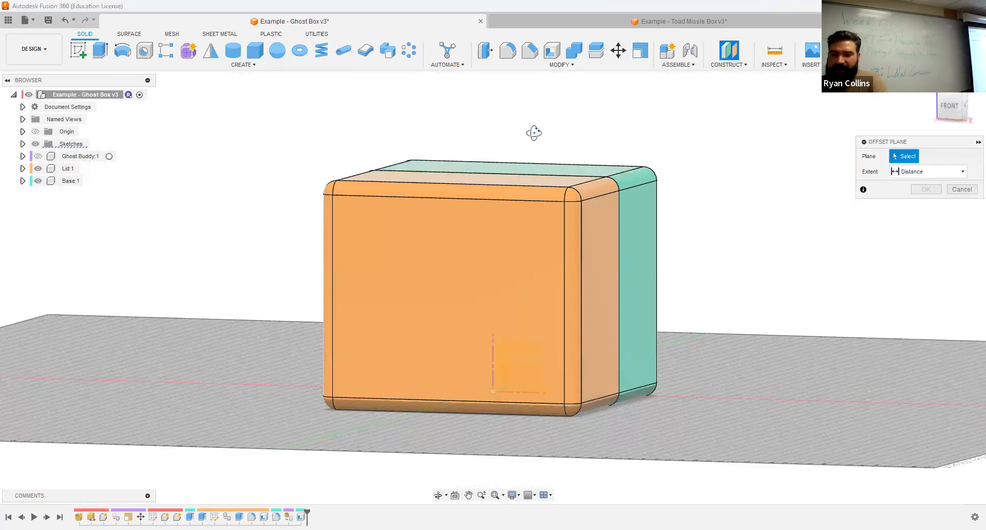
shift+middle_drag(529, 129, 448, 164)
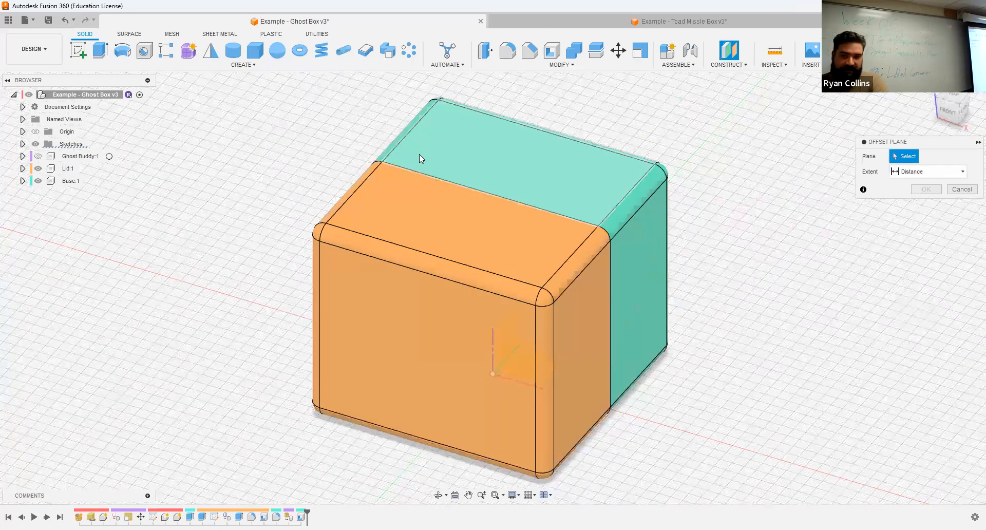
click(511, 154)
drag(518, 151, 514, 192)
text(-42.5)
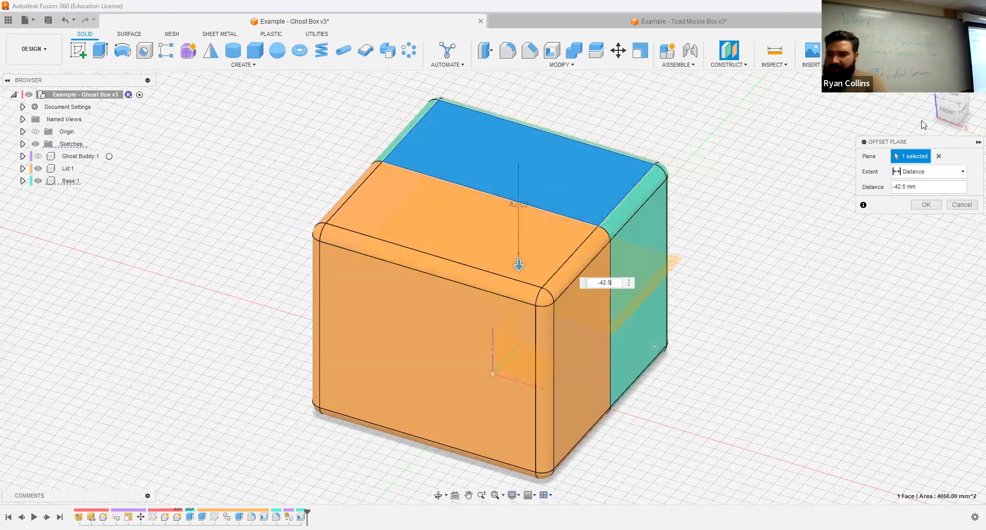
click(948, 110)
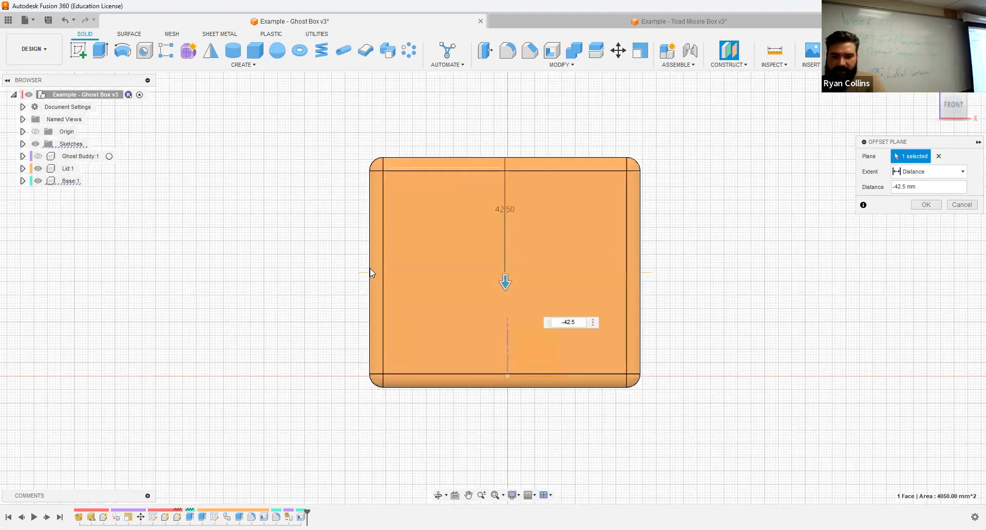
click(926, 205)
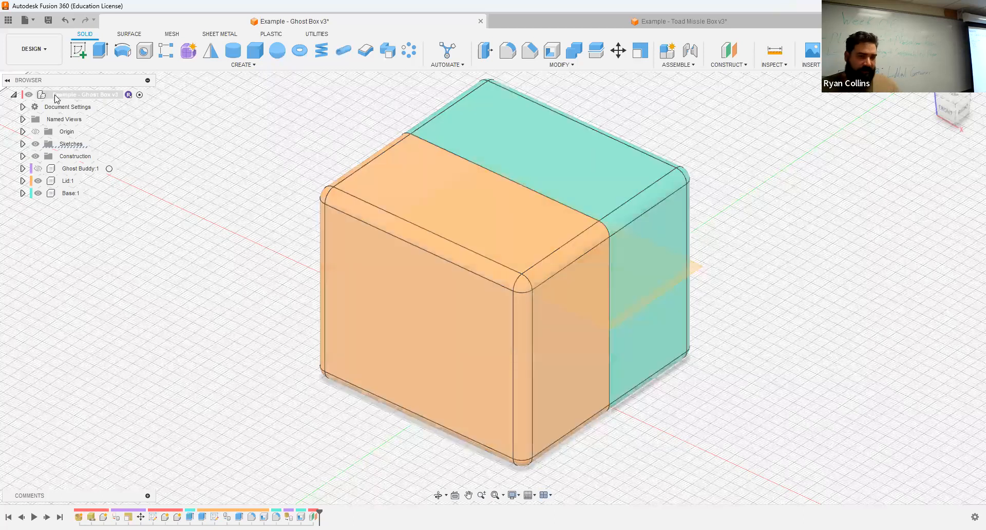
Step: Start a new sketch on the offset plane halfway down the box
click(71, 54)
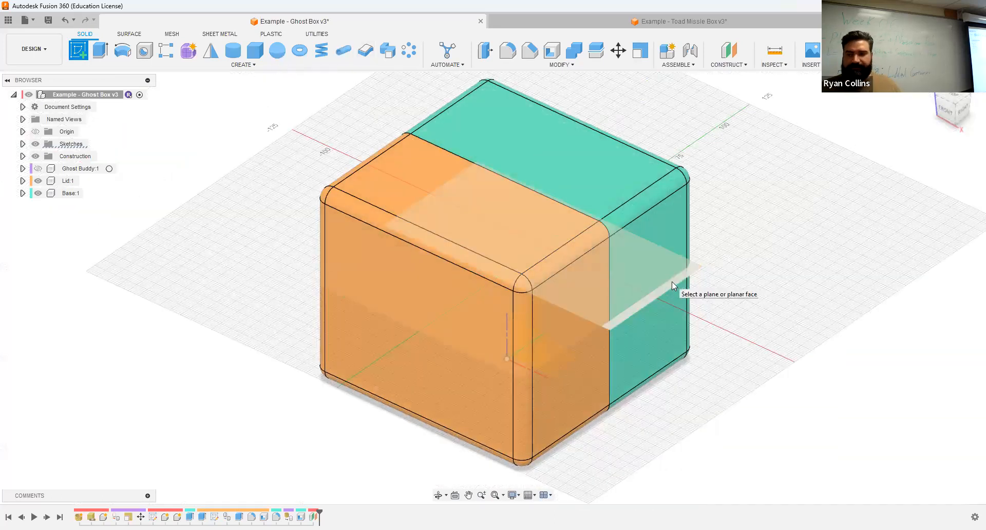
click(672, 282)
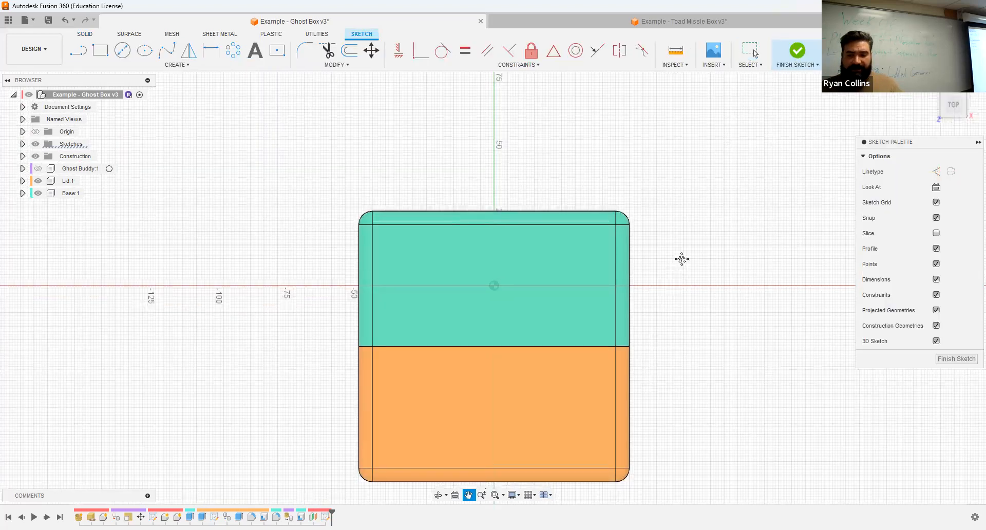
middle_drag(267, 278, 287, 234)
scroll(359, 280, up, 3)
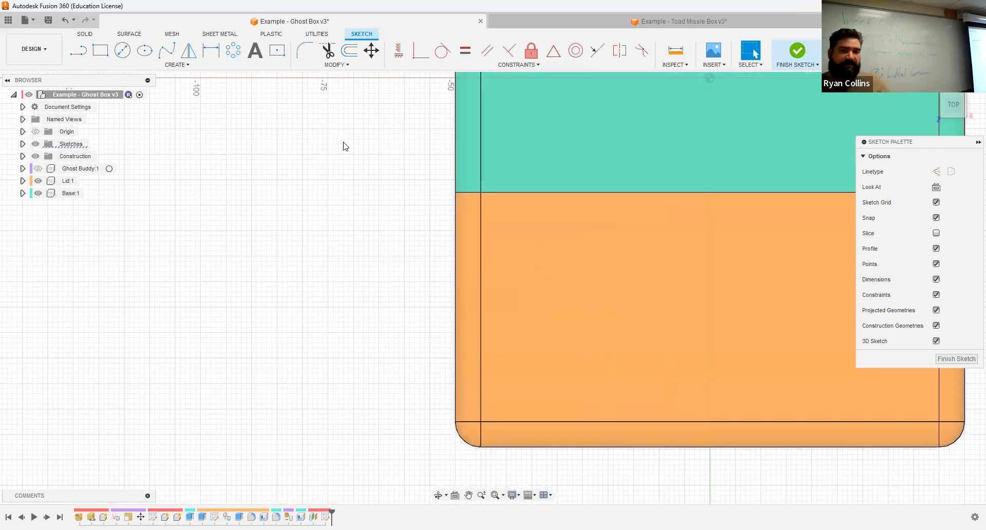
Step: Project the left side edges of the Base and the Lid into the sketch with the projection link on
click(177, 65)
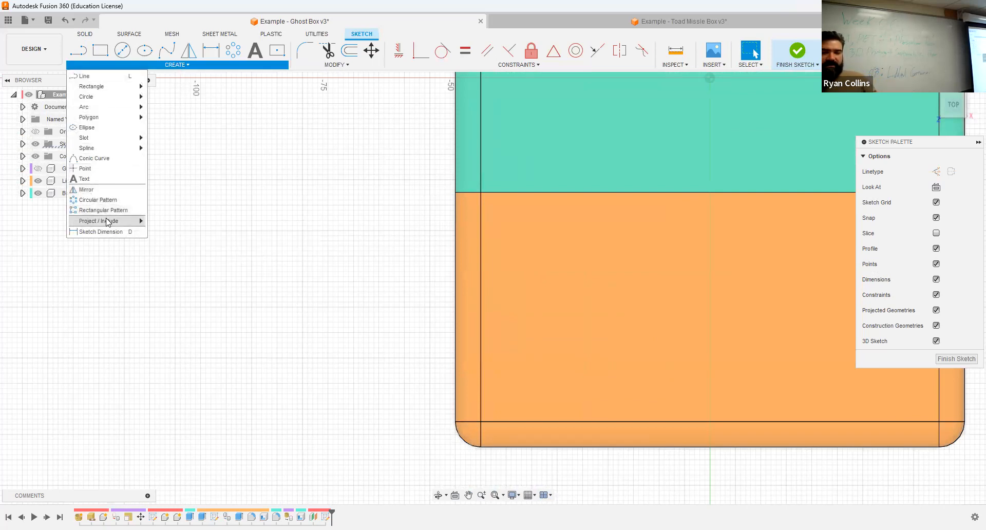
mouse_move(108, 222)
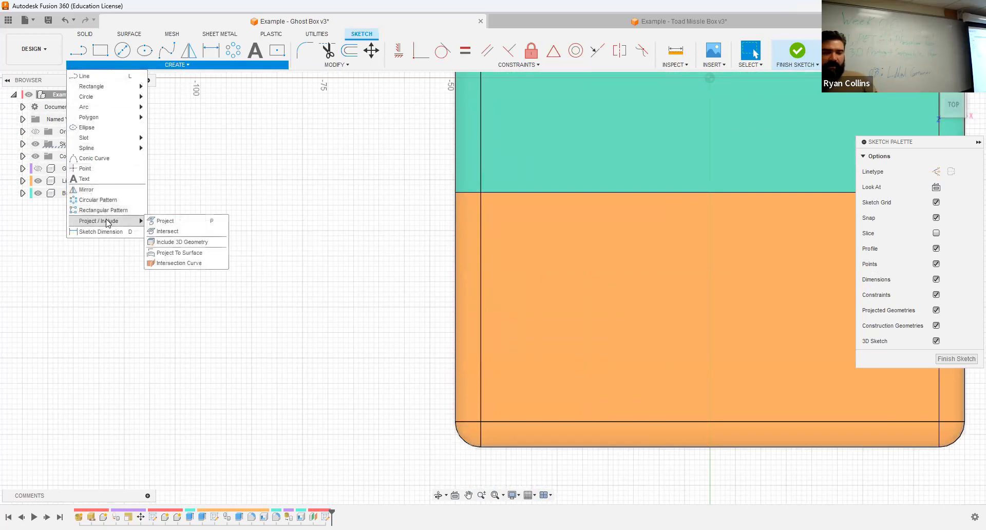
click(165, 222)
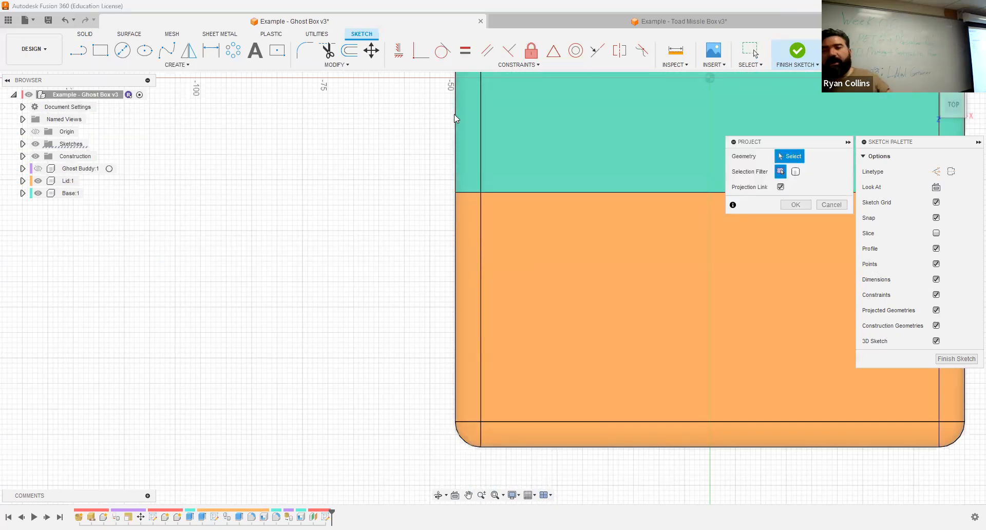
click(456, 221)
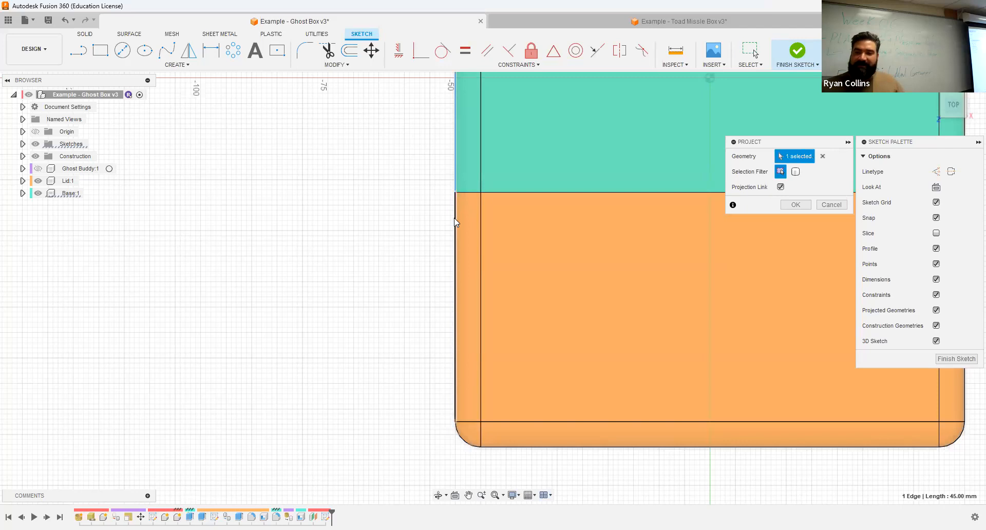
click(453, 202)
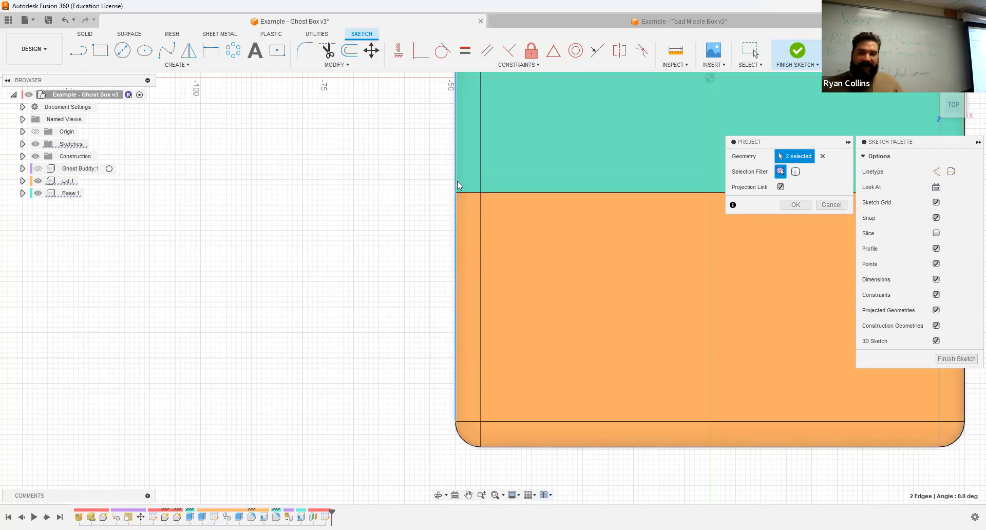
shift+middle_drag(421, 200, 396, 324)
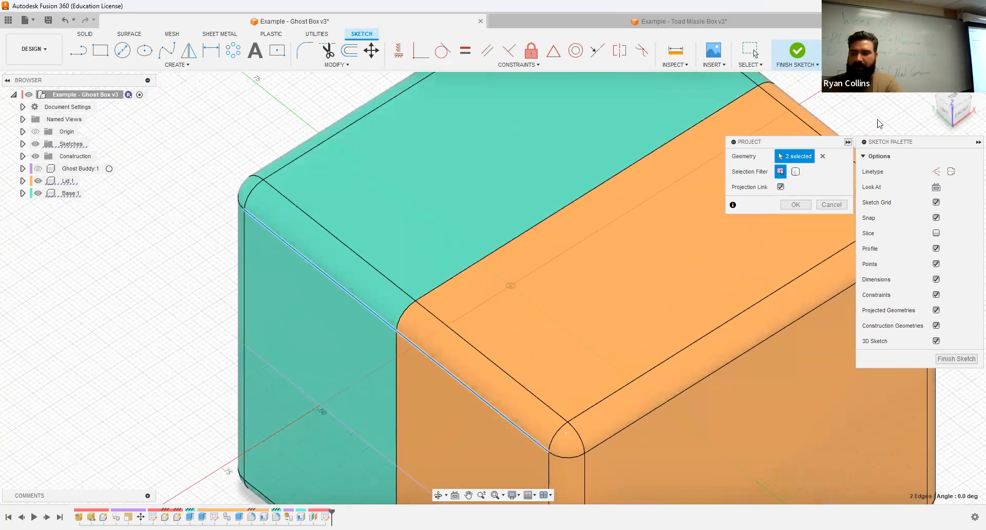
click(952, 102)
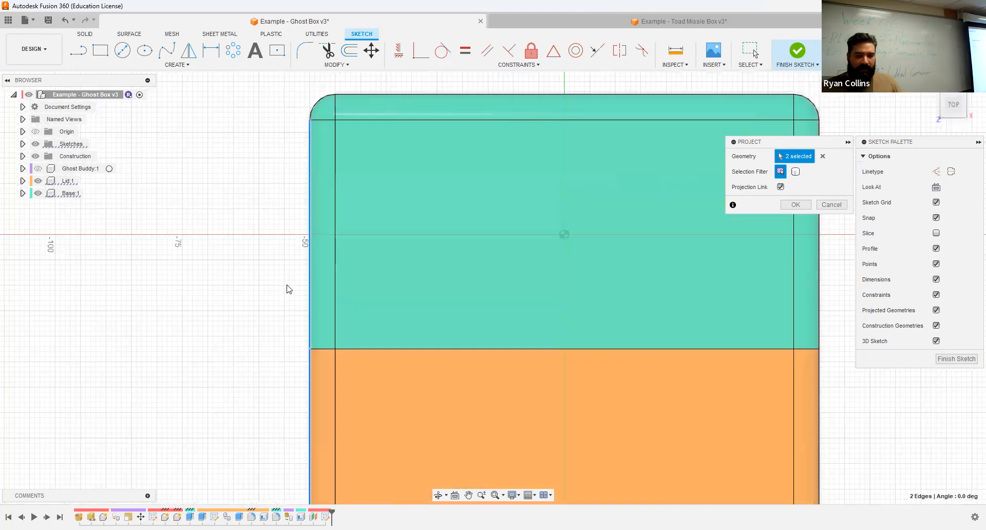
middle_drag(250, 311, 287, 247)
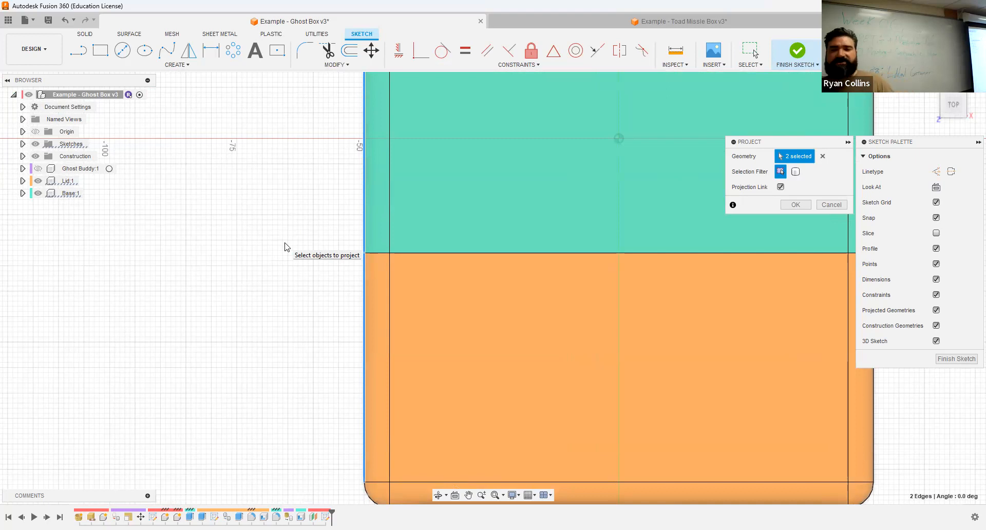
click(796, 205)
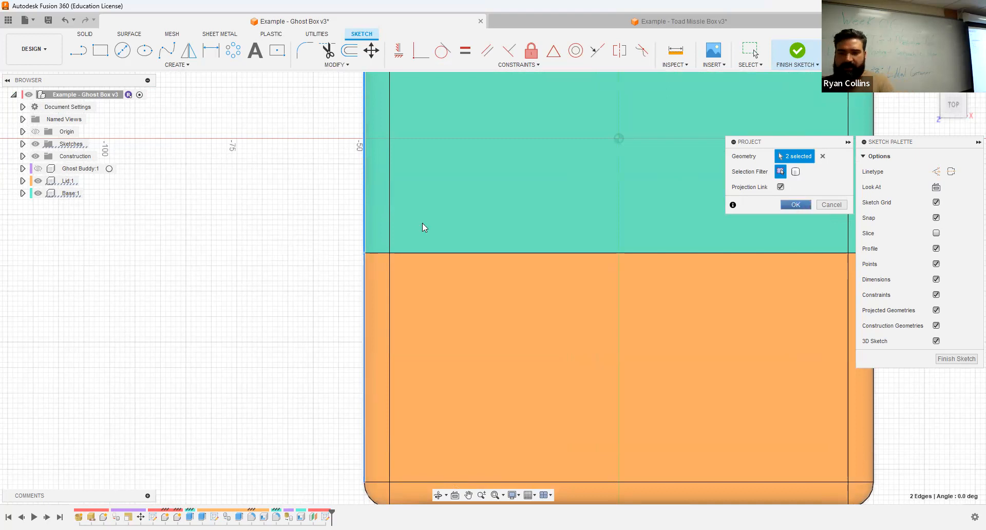
Step: Hide the Lid and Base components so only the projected edges remain in the sketch
click(38, 181)
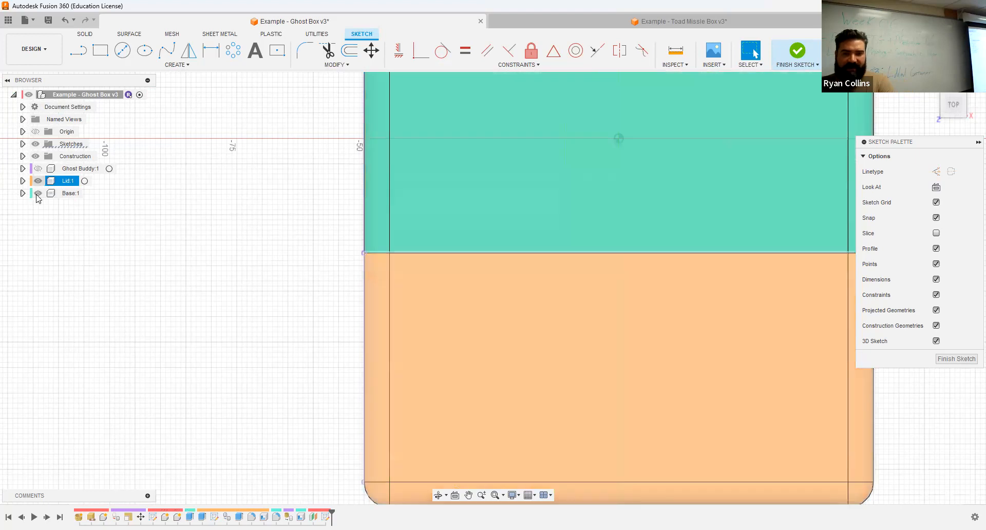
click(38, 193)
scroll(278, 279, down, 3)
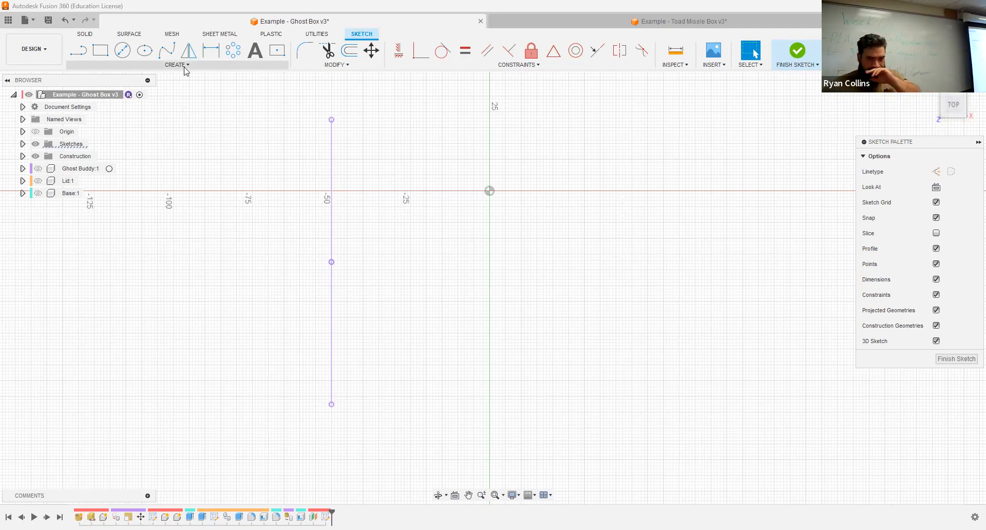
Step: Draw a 30 mm horizontal line outward from the point where the two projected edges meet and convert it to a construction line
click(126, 59)
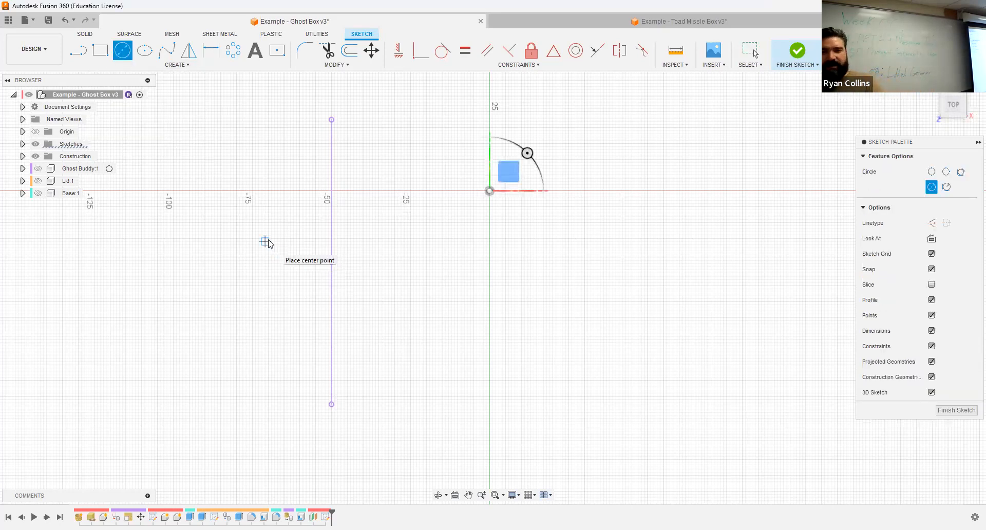
click(78, 50)
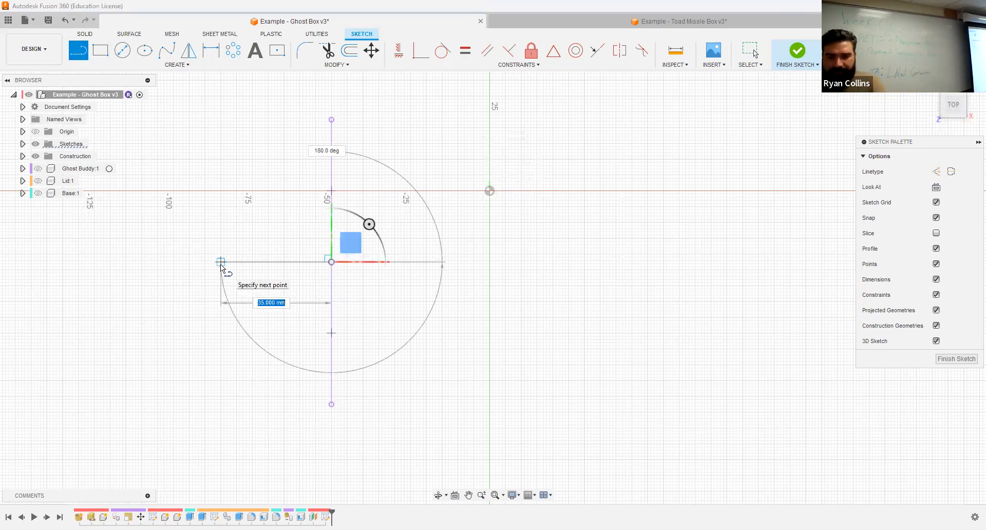
text(30)
key(Tab)
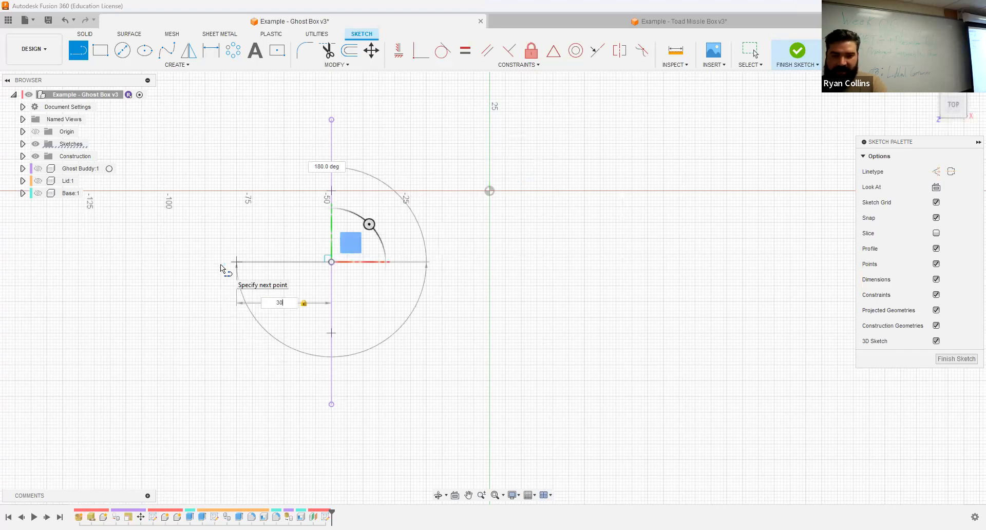
key(Return)
key(Escape)
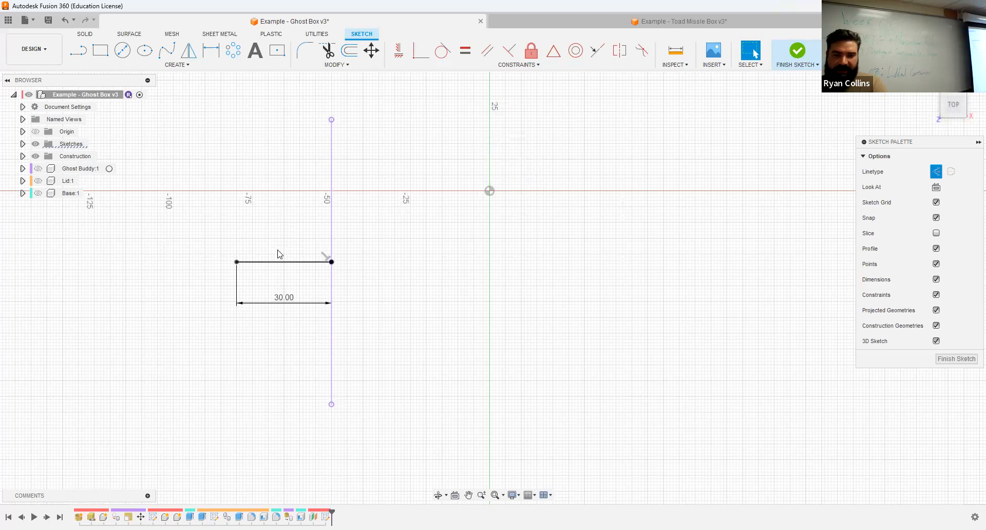
click(281, 262)
click(246, 370)
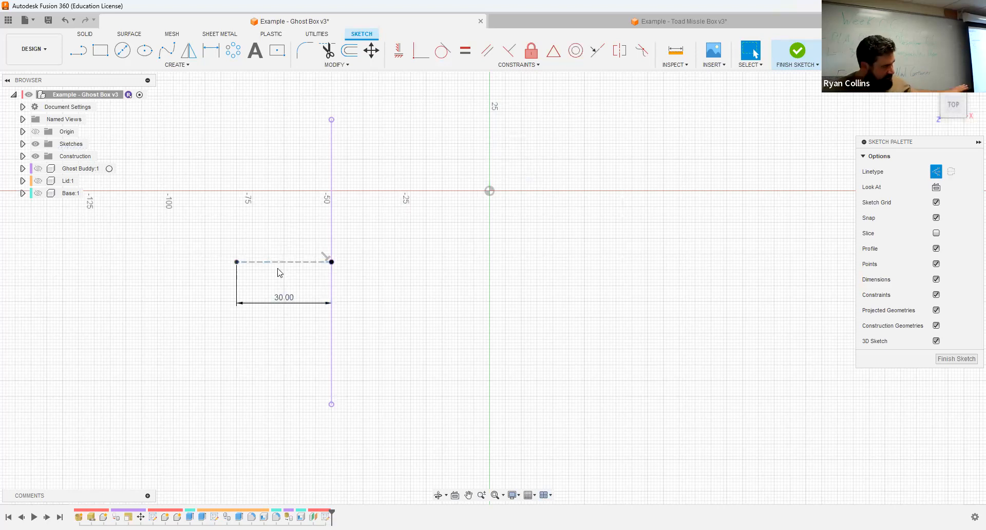
Step: Draw a 10 mm two-point circle from the junction of the projected edges along the construction line and make it regular geometry
click(179, 65)
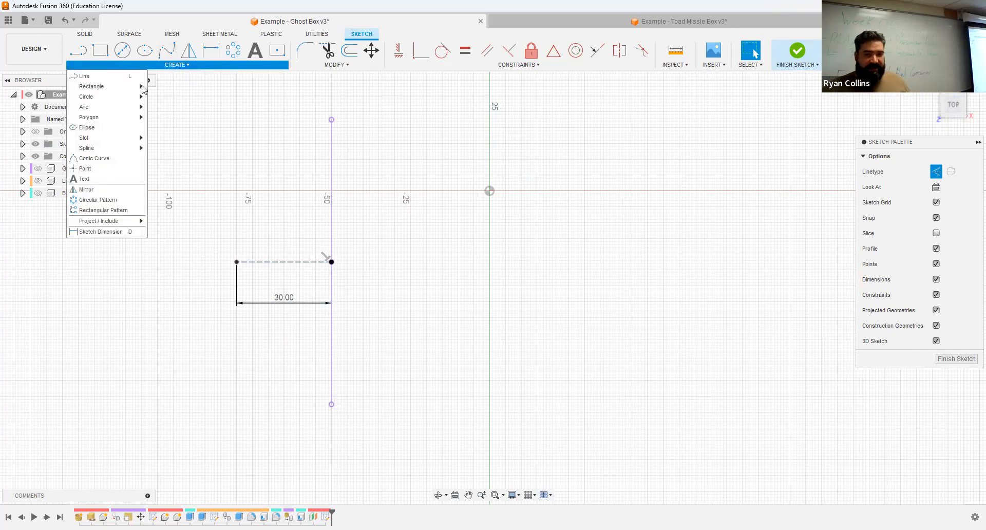
mouse_move(114, 138)
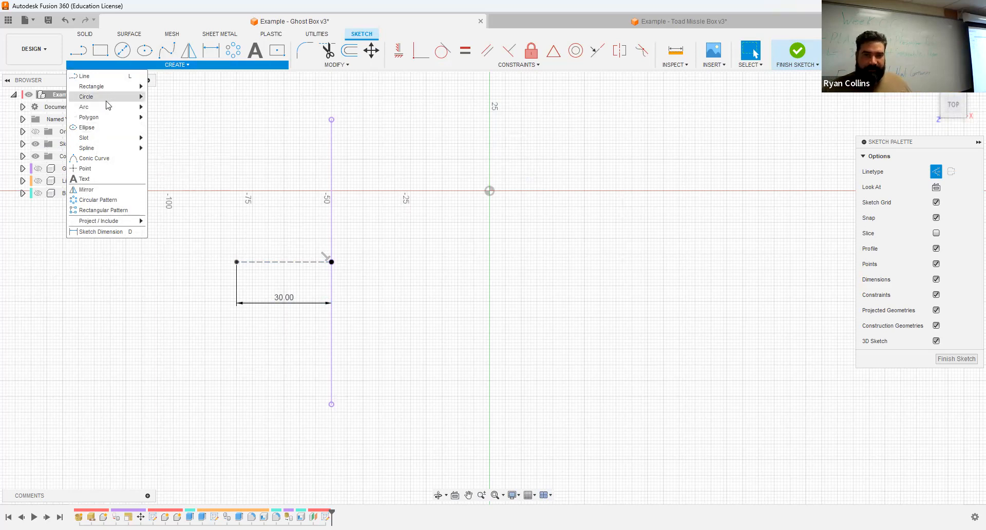
mouse_move(97, 97)
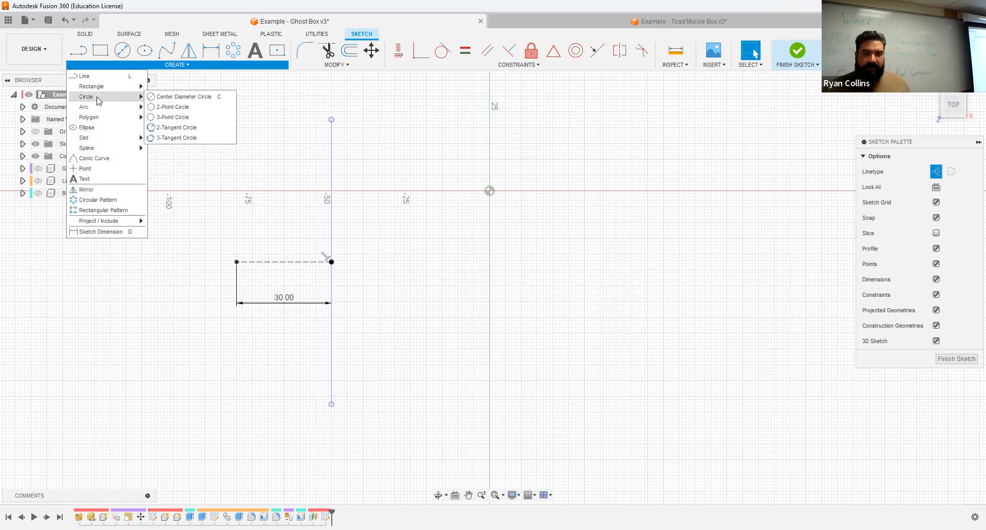
click(163, 110)
scroll(280, 311, up, 3)
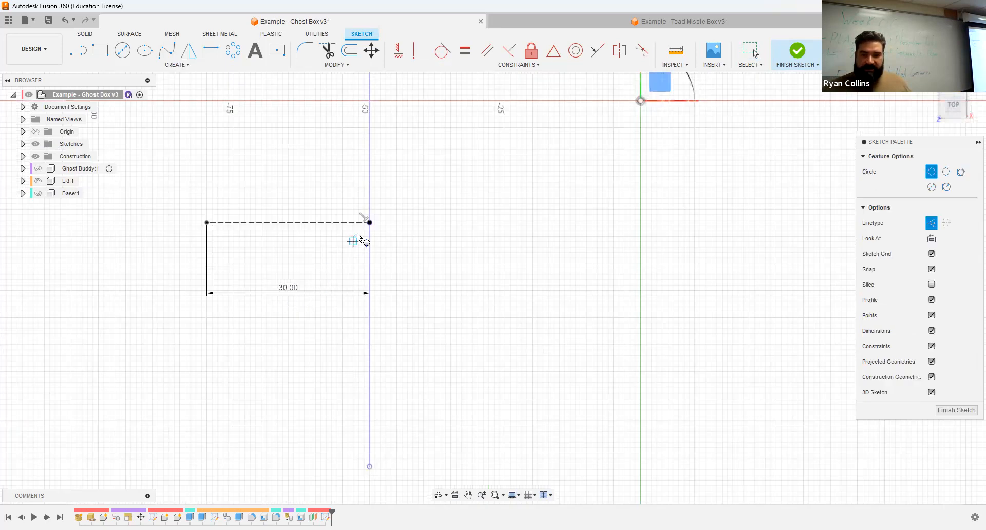
click(369, 223)
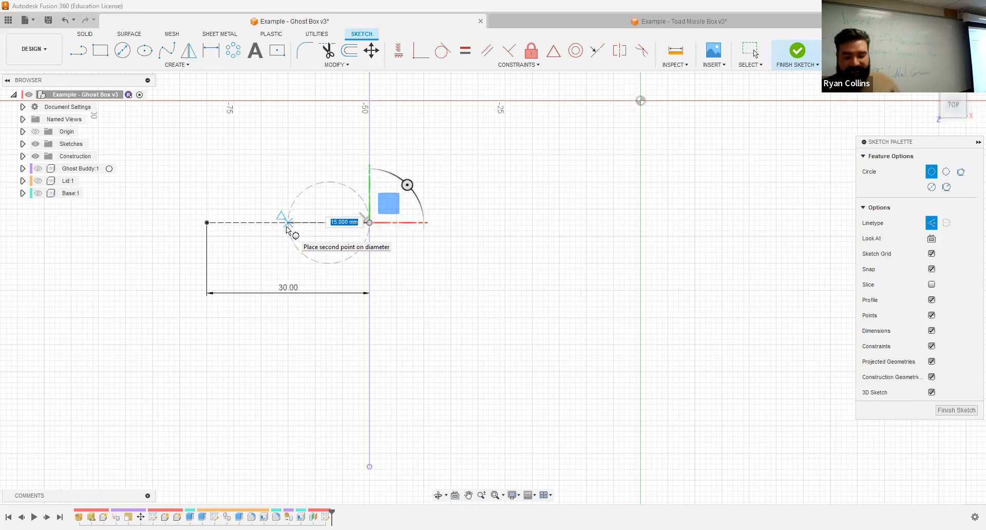
text(10)
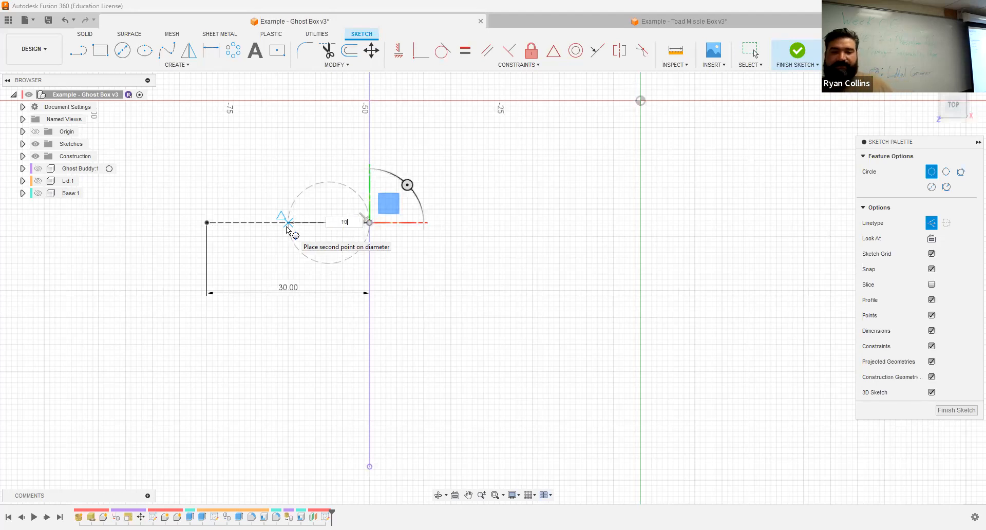
key(Return)
key(Escape)
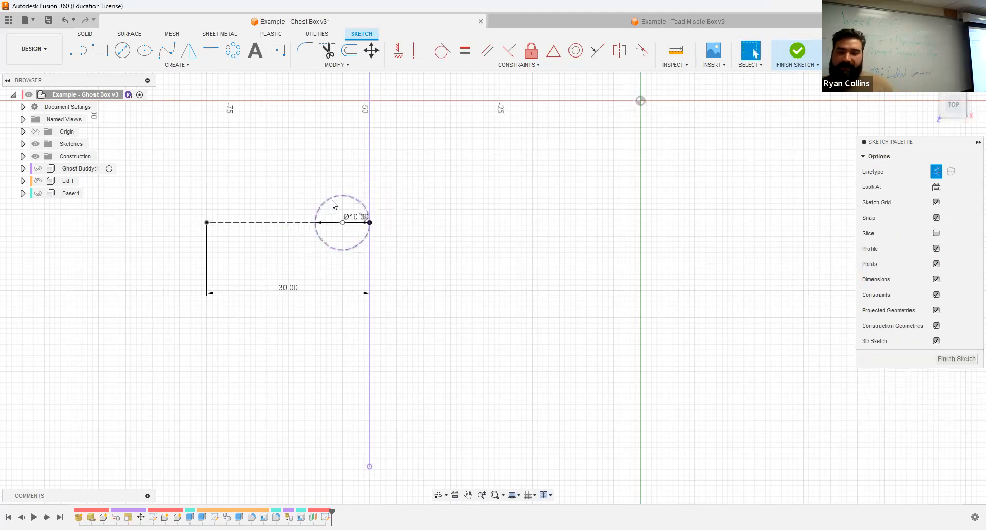
key(x)
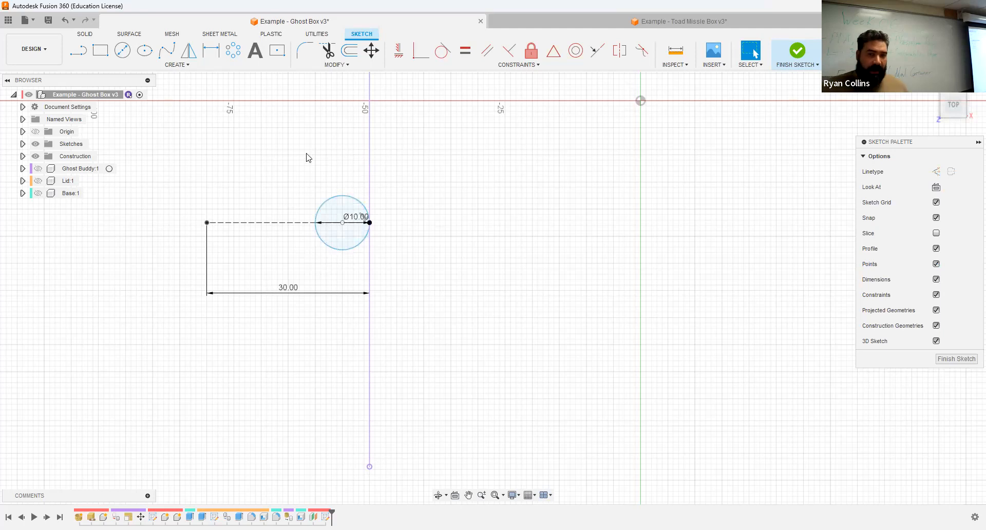
Step: Draw a 5 mm diameter circle concentric with the 10 mm circle
click(122, 49)
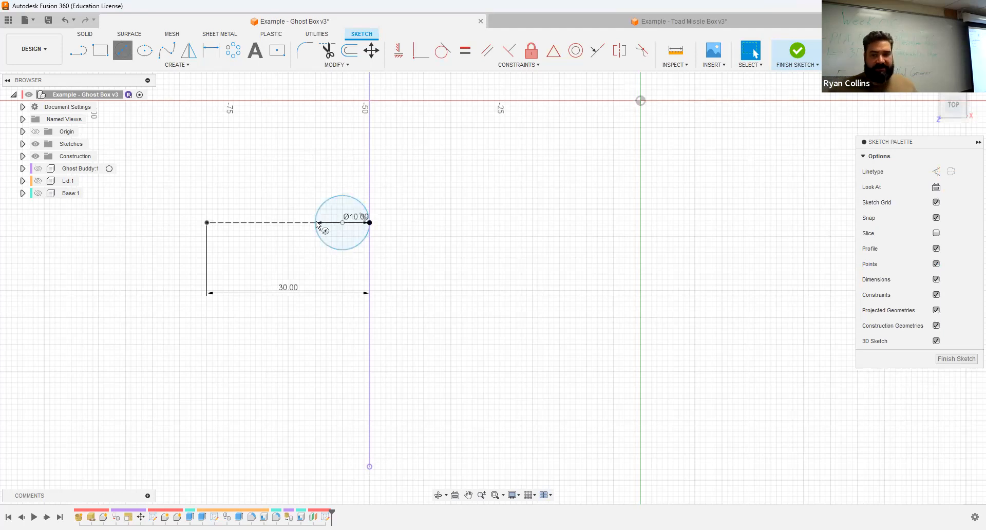
click(342, 223)
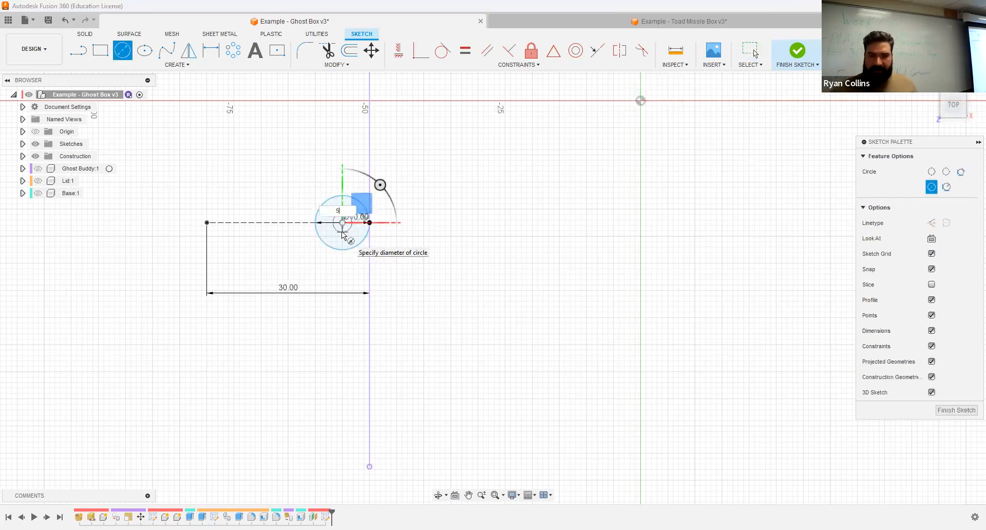
text(5)
key(Return)
Step: Draw a line at 60 degrees from the outer circle's edge to beyond the projected Base edge
scroll(396, 226, down, 4)
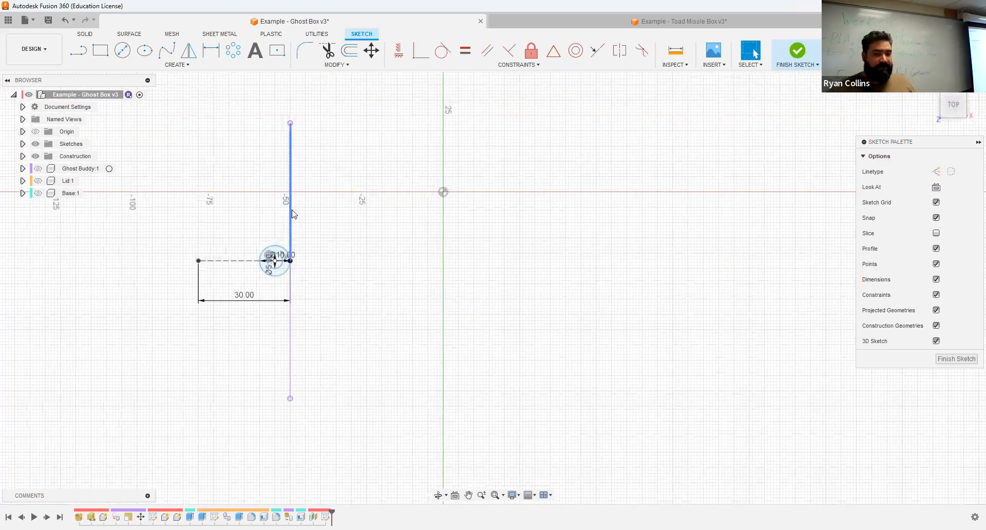
key(l)
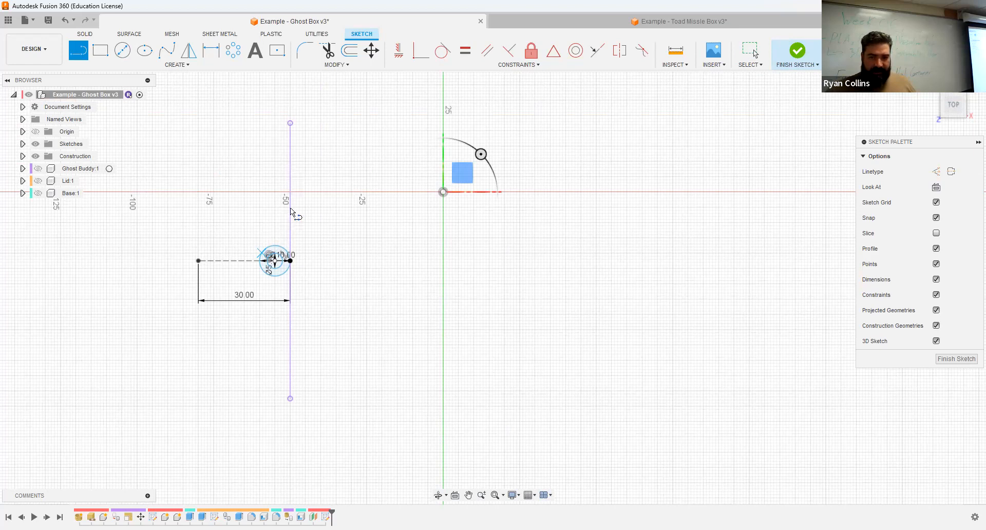
click(265, 250)
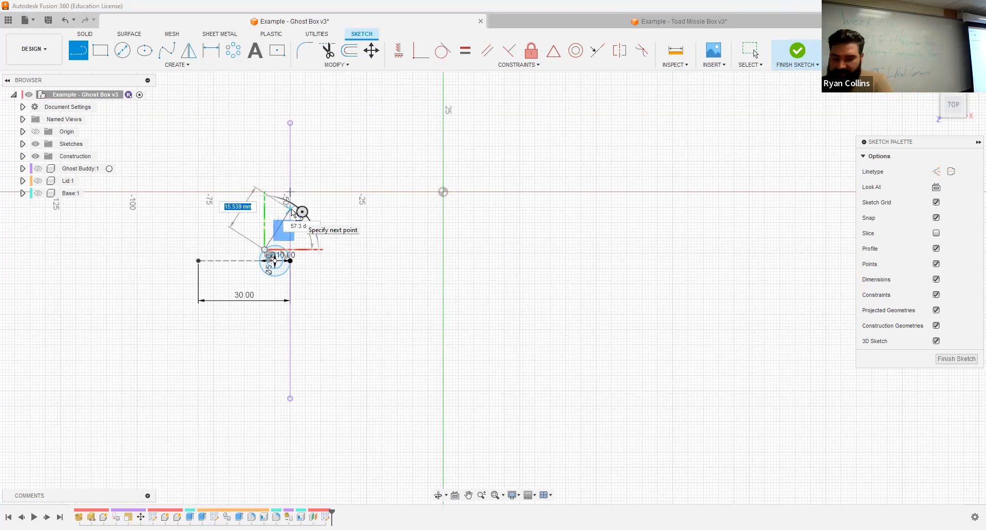
key(Tab)
text(60)
key(Tab)
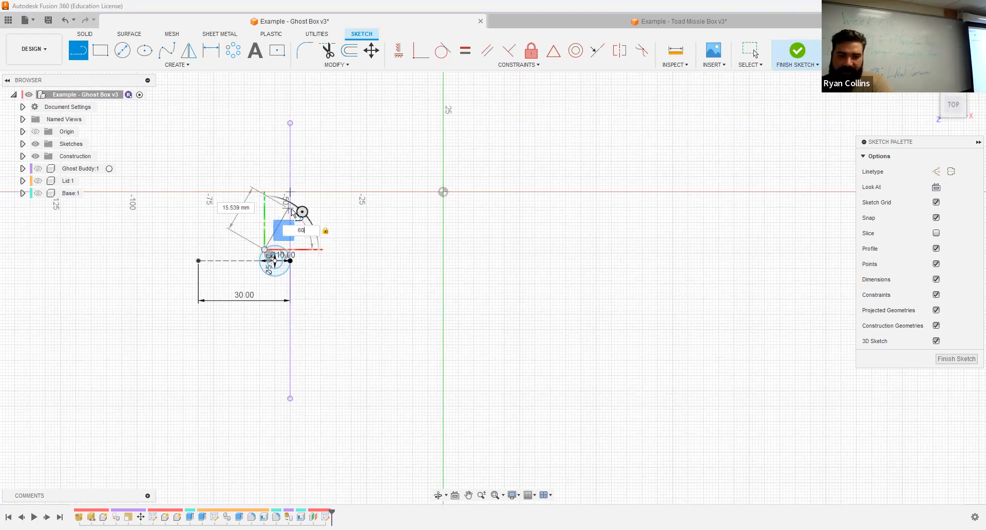
click(335, 171)
key(Escape)
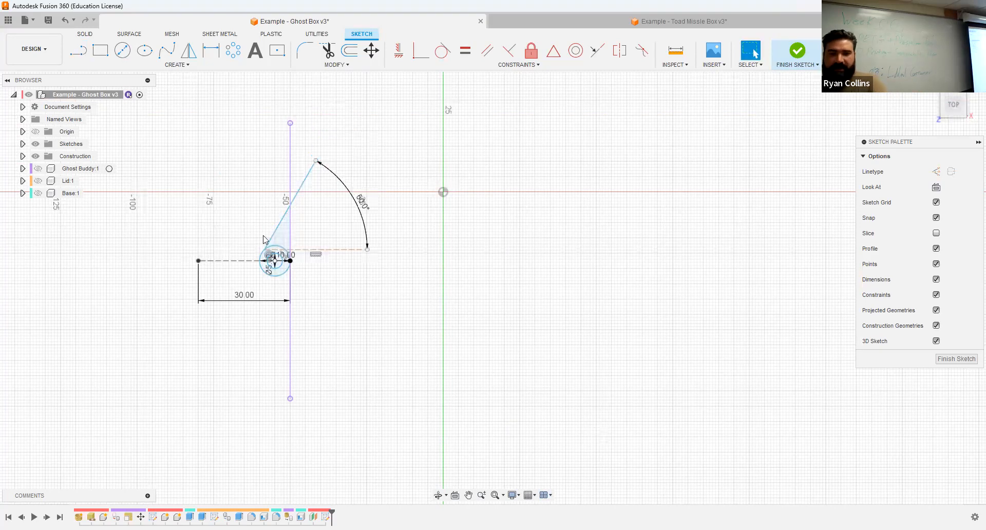
Step: Make the angled line tangent to the 10 mm circle
scroll(264, 240, up, 5)
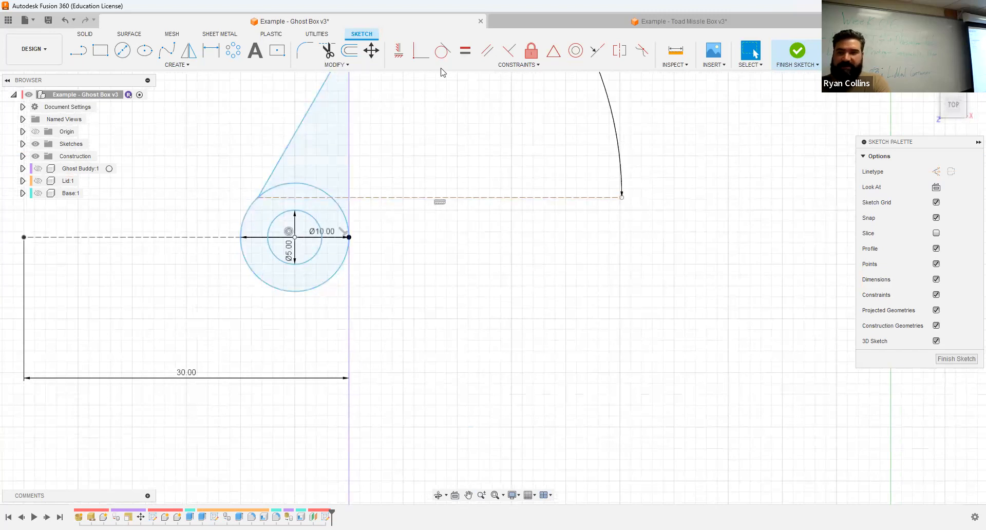
click(443, 50)
click(315, 109)
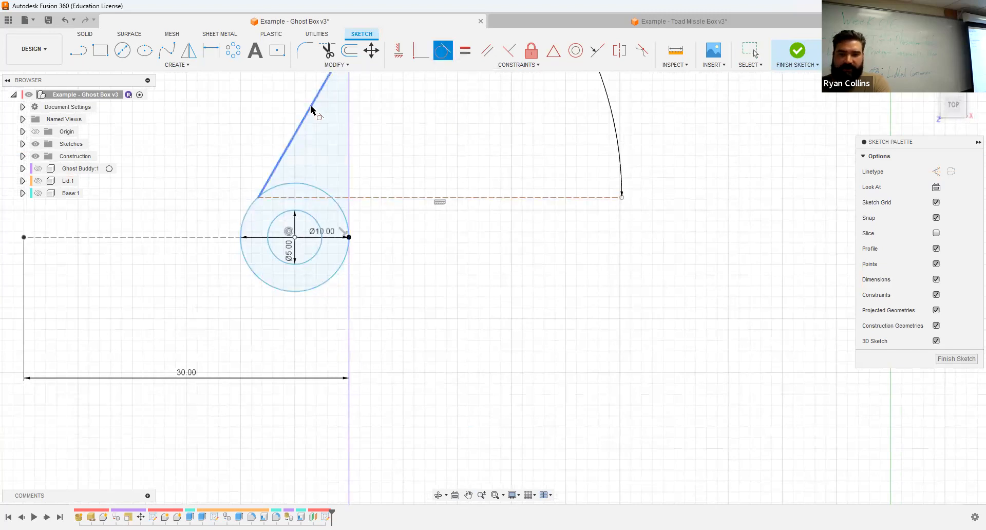
click(245, 217)
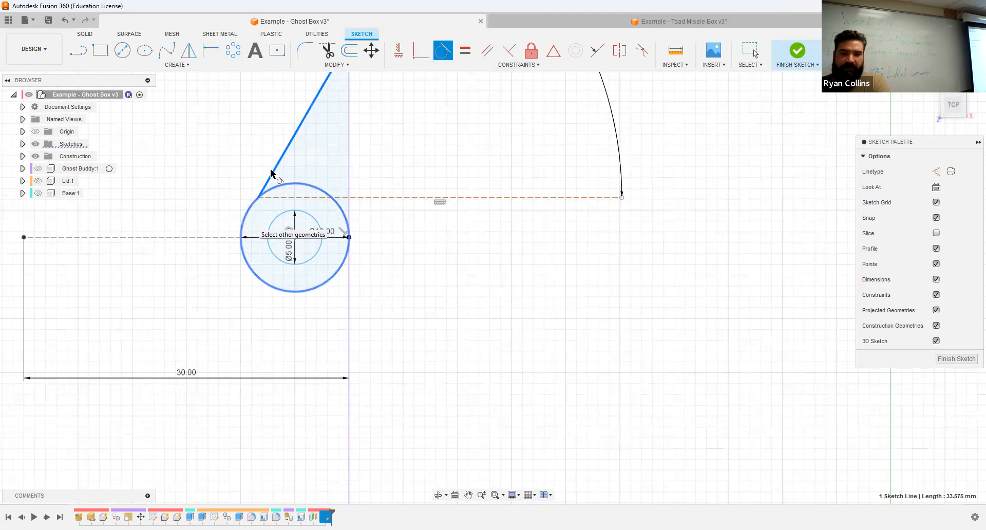
scroll(304, 164, down, 5)
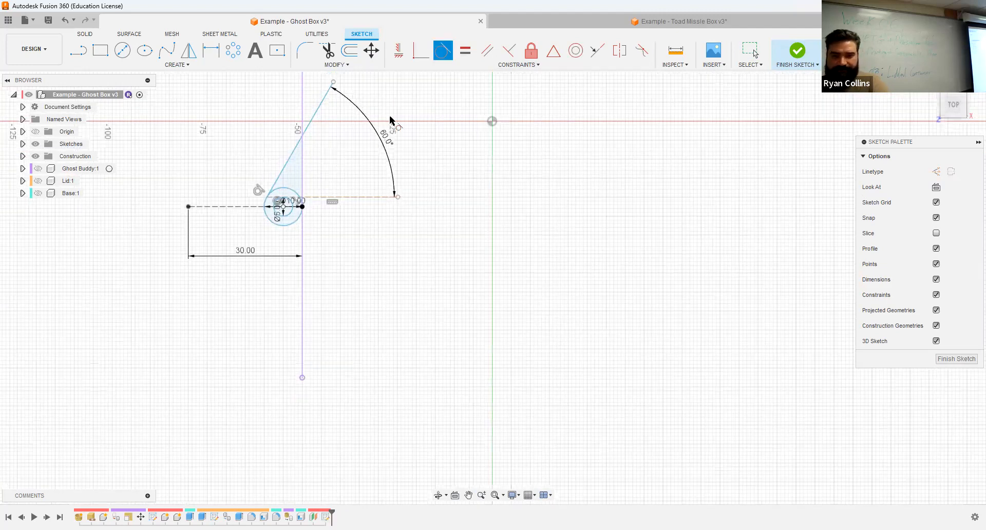
key(Escape)
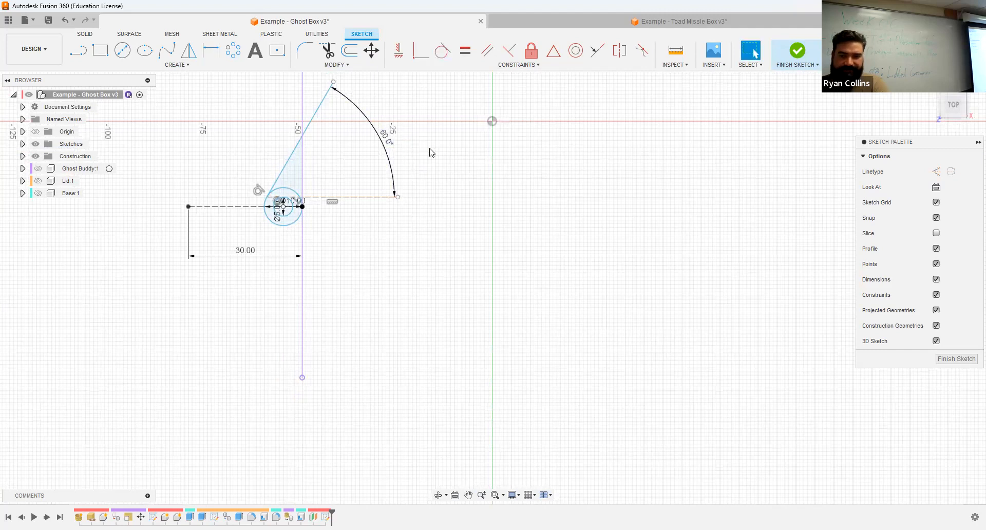
Step: Trim the part of the angled line that extends past the projected edge
key(t)
click(322, 106)
key(Escape)
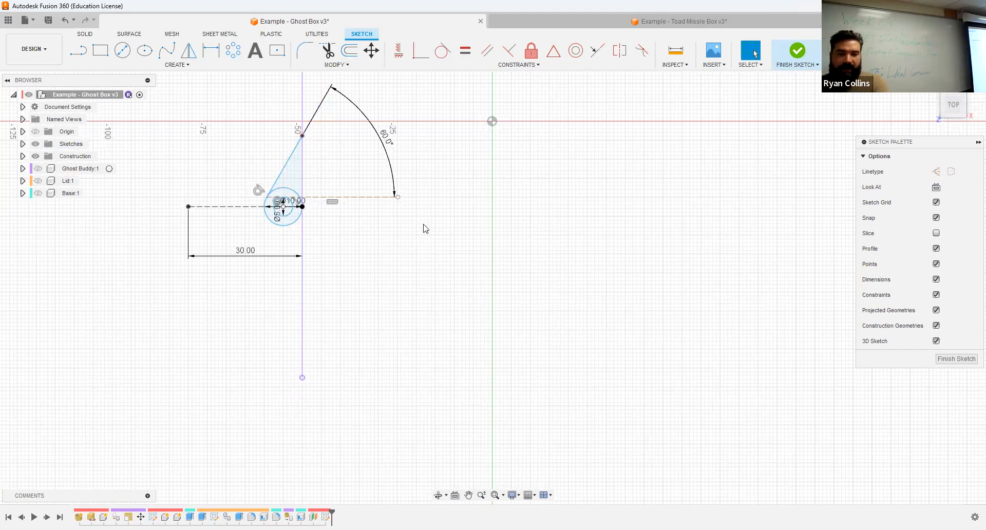
Step: Mirror the angled tangent line across the 30 mm construction line
click(197, 61)
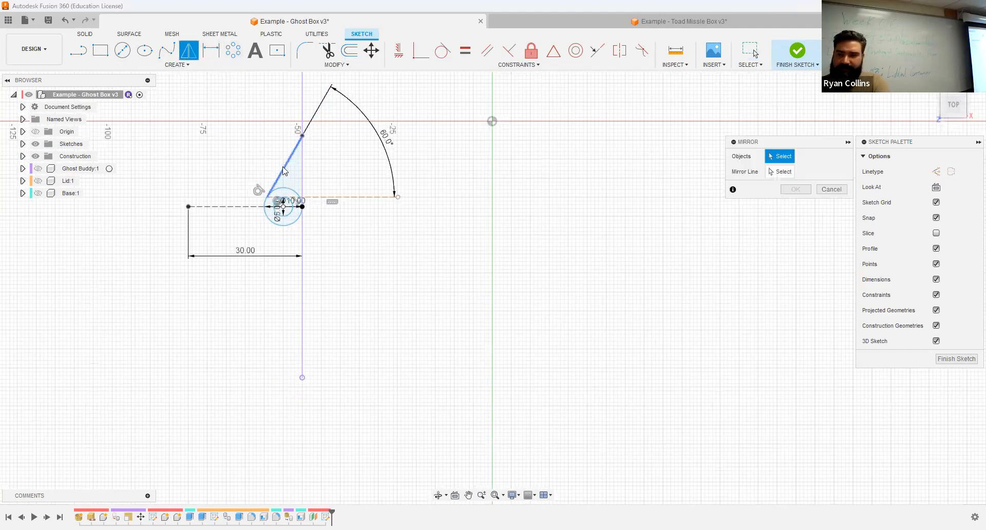
click(284, 171)
click(790, 173)
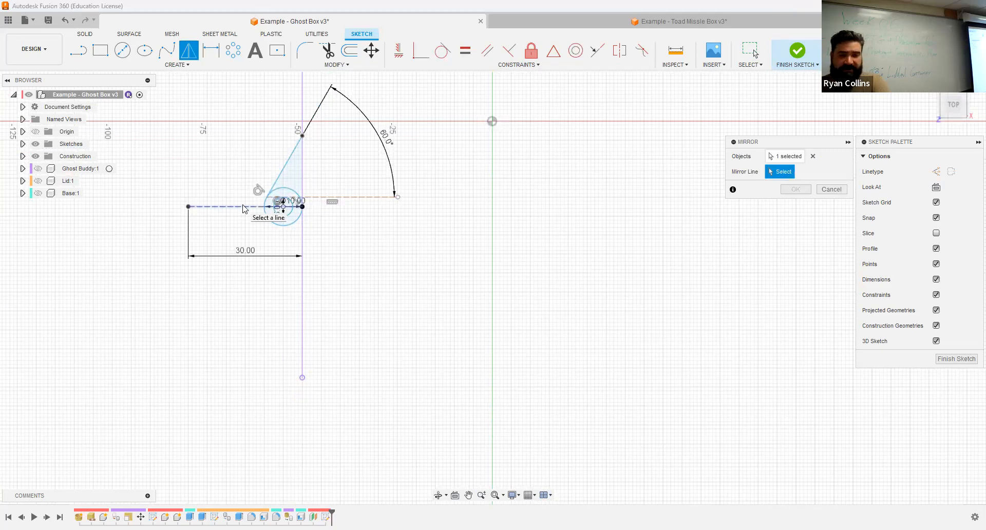
click(278, 206)
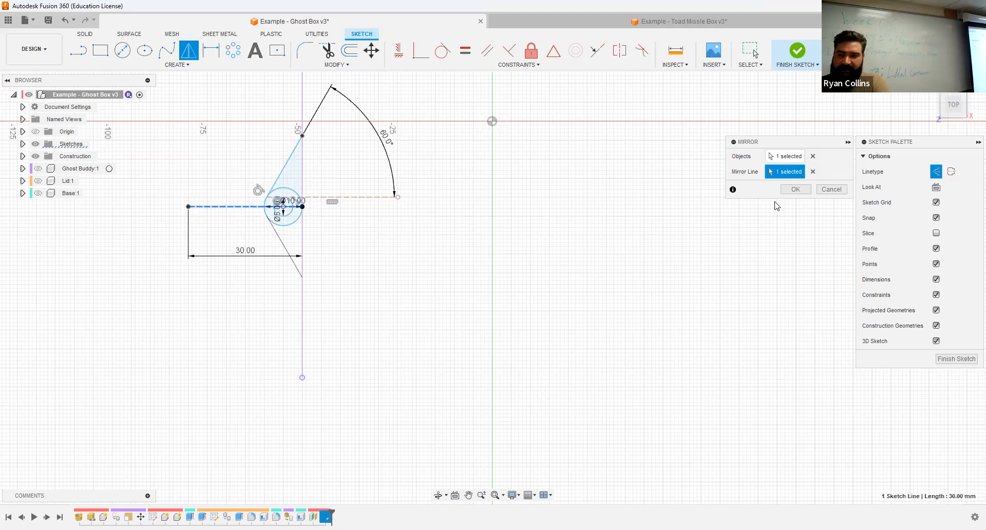
click(794, 190)
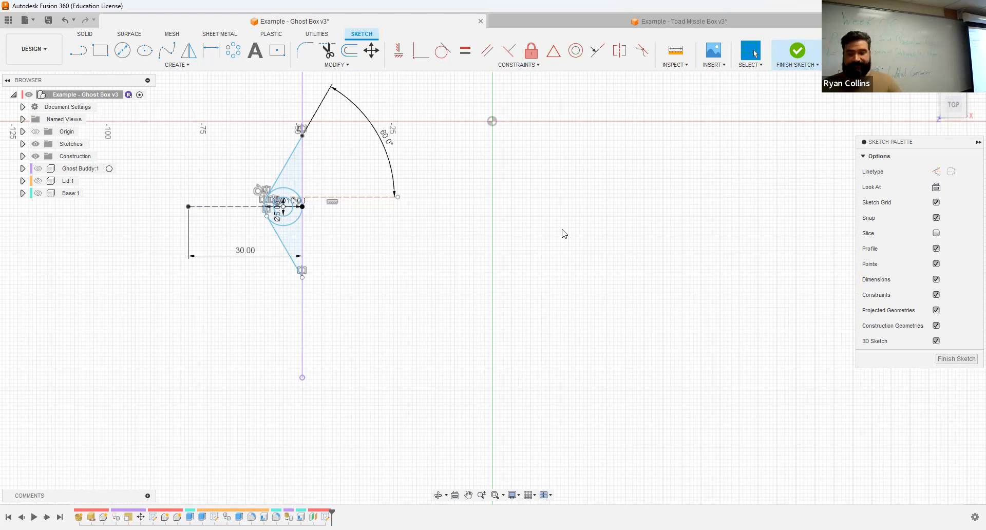
Step: Finish the hinge sketch and show the Base and Lid components again
click(798, 51)
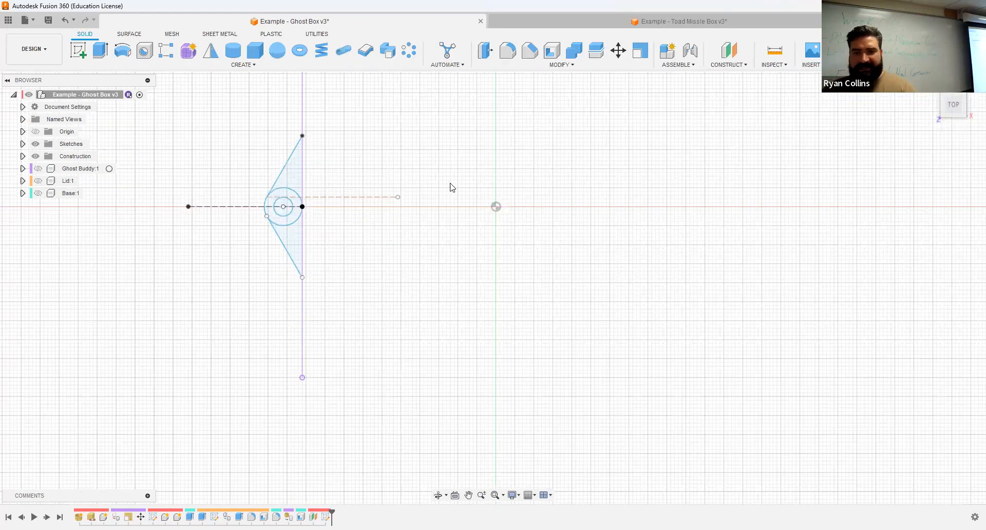
click(38, 193)
click(38, 181)
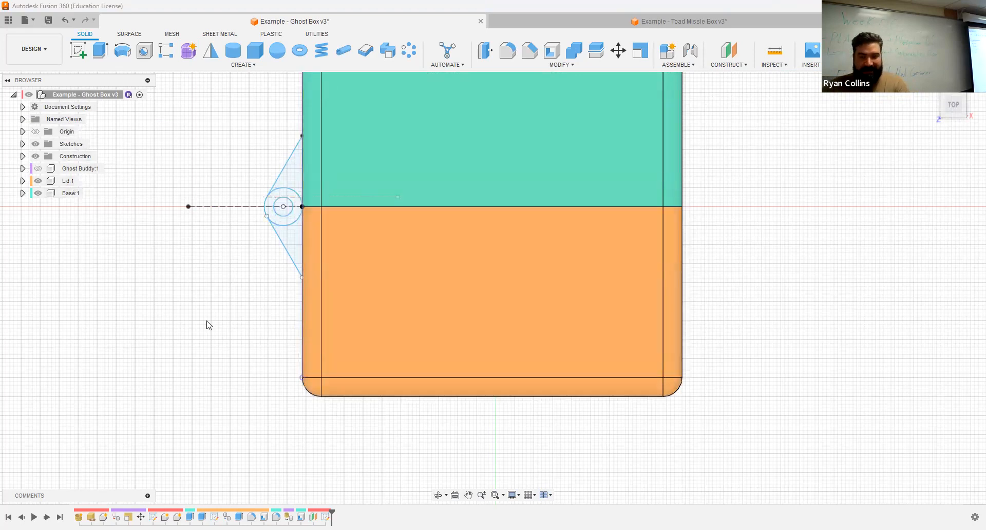
drag(222, 321, 135, 283)
shift+middle_drag(136, 283, 138, 298)
middle_drag(394, 382, 403, 294)
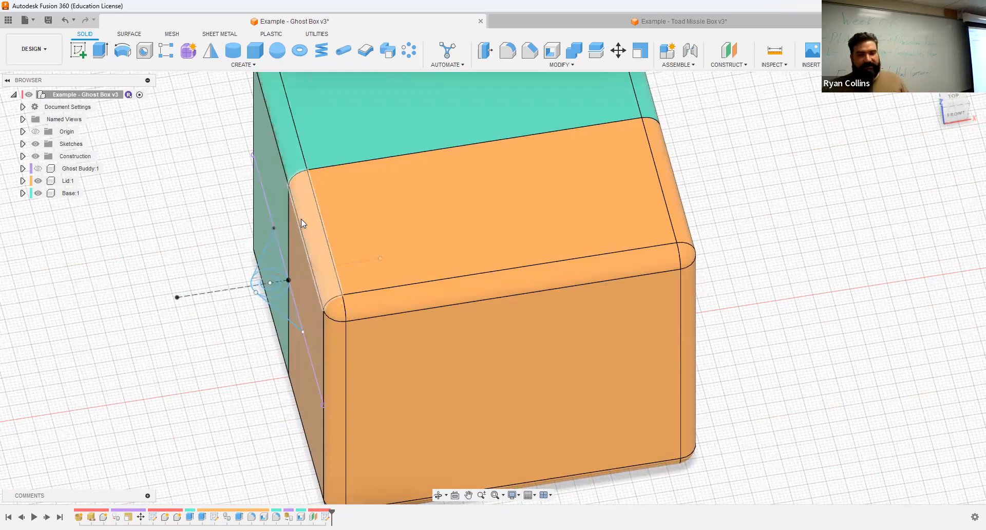
Step: Activate the Base component and extrude the hinge sketch's ring and Base-side wedge about 17 mm upward
click(79, 194)
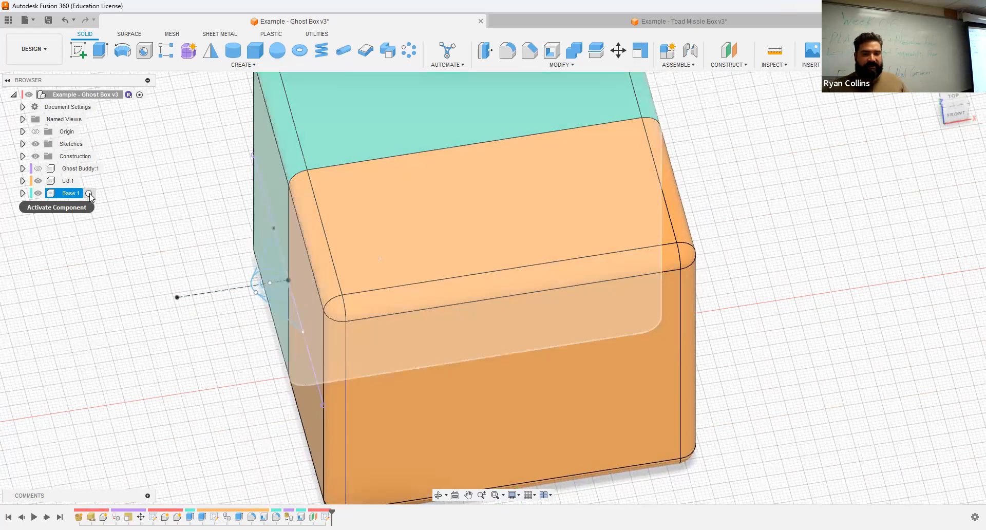
click(89, 194)
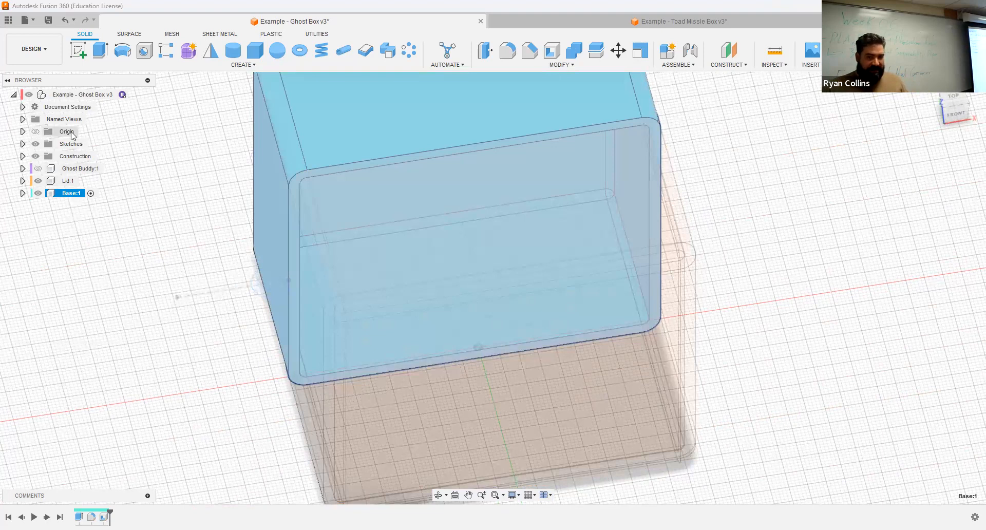
click(101, 55)
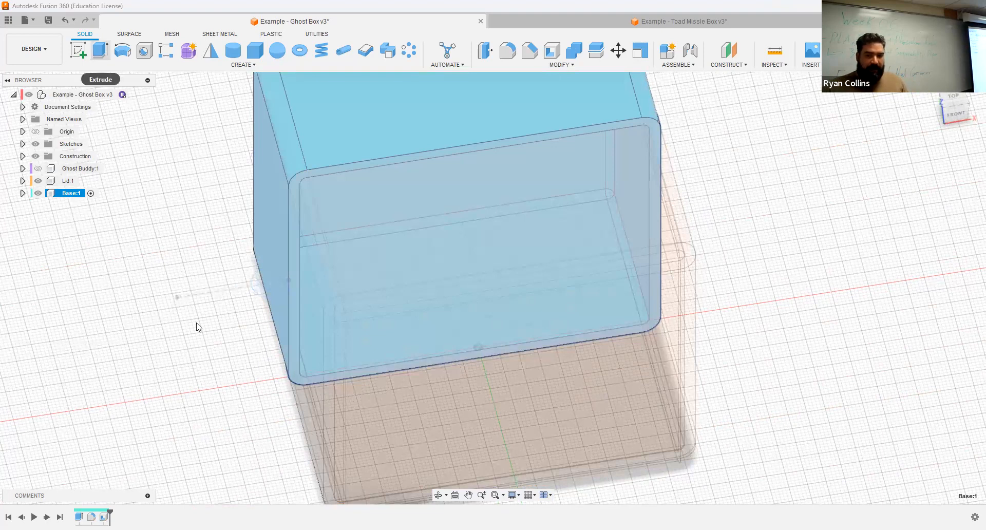
click(260, 286)
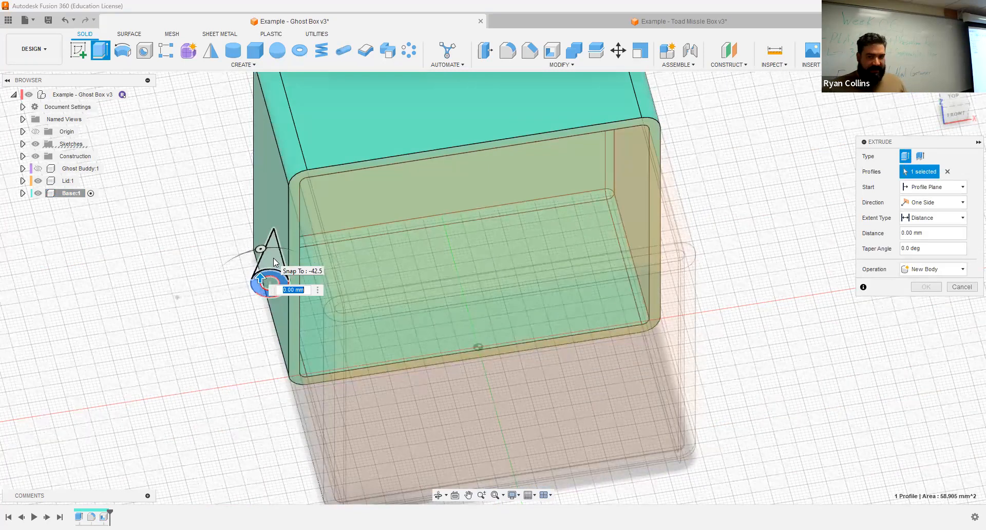
click(263, 255)
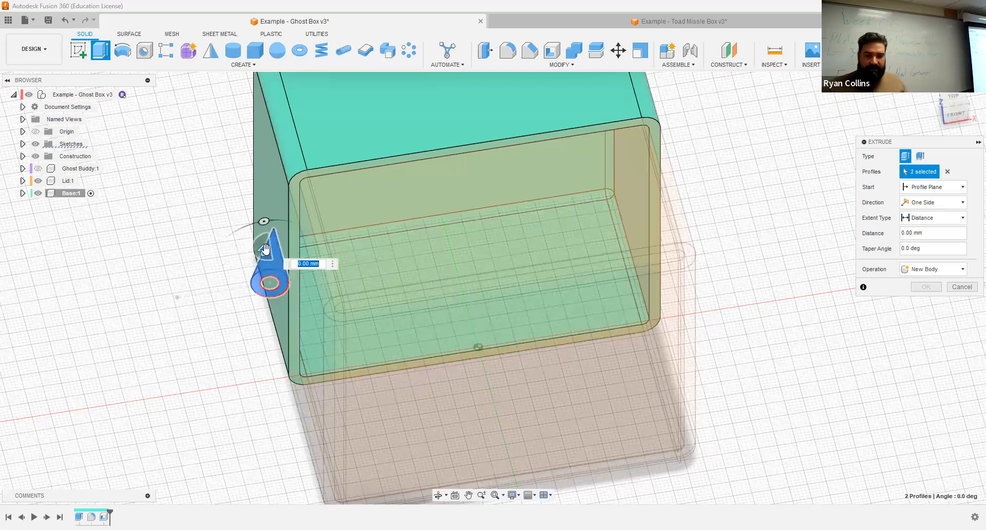
drag(263, 250, 271, 209)
shift+middle_drag(279, 315, 308, 291)
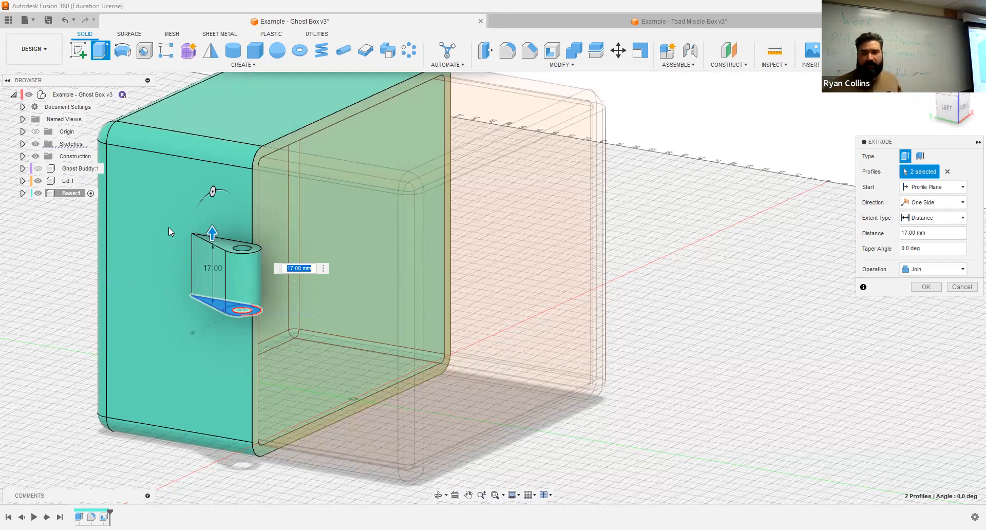
Step: Make the Base knuckle extrusion symmetric with a whole length of 20 mm and join it to the Base
click(925, 202)
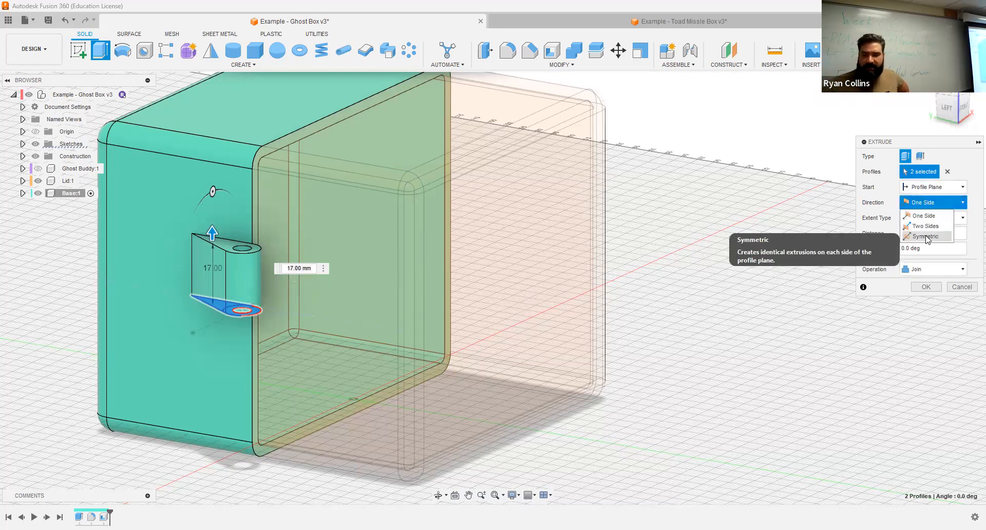
click(927, 237)
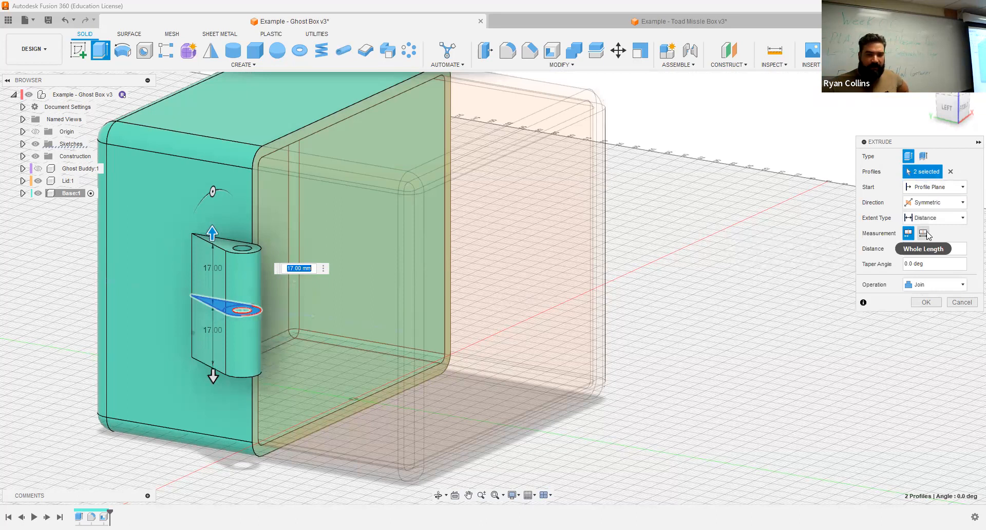
click(924, 233)
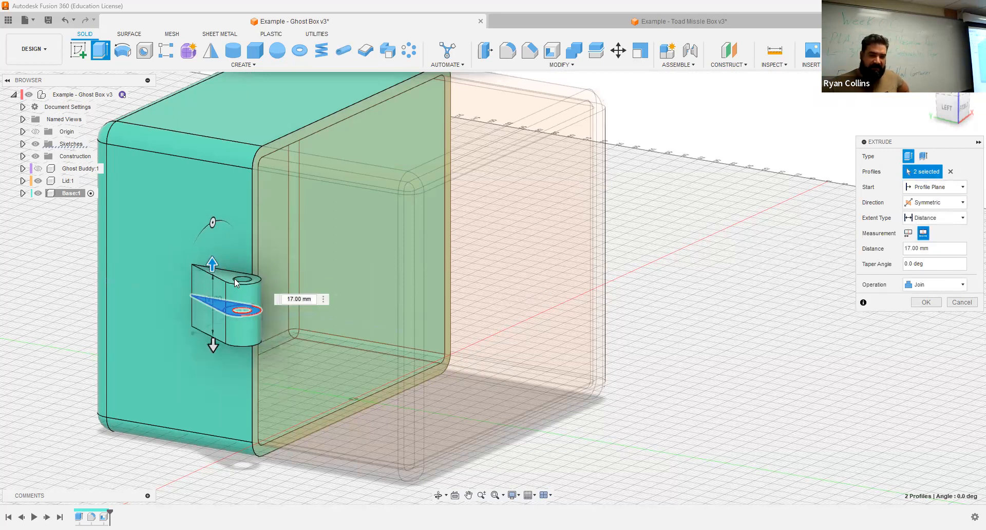
click(952, 247)
text(20)
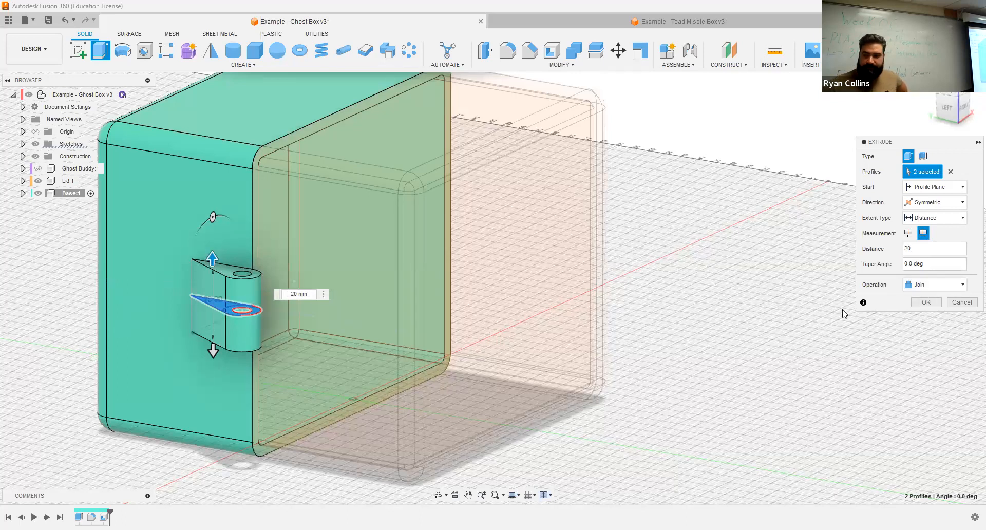
click(936, 303)
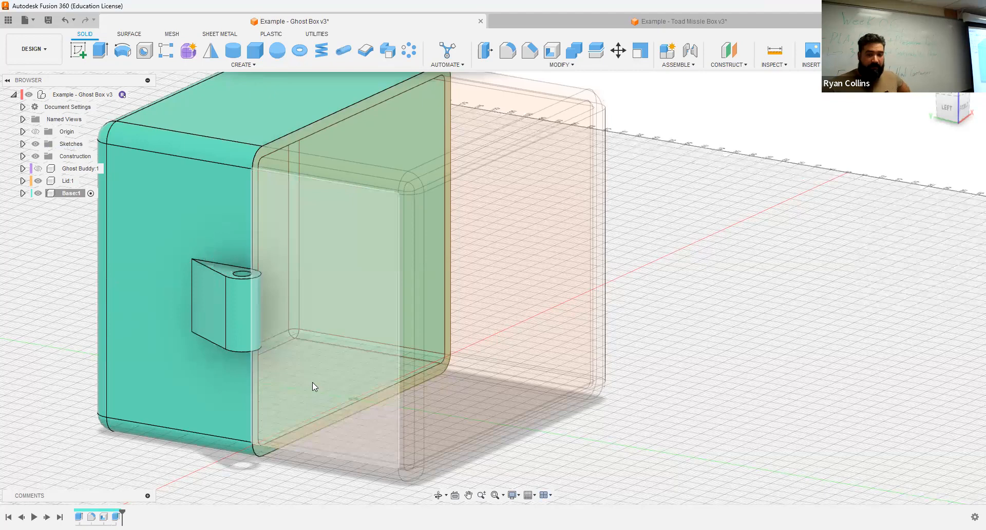
Step: Examine the knuckle arrangement on the Toad Missile Box's hinge for reference, and return to the Ghost Box design
shift+middle_drag(354, 365, 359, 329)
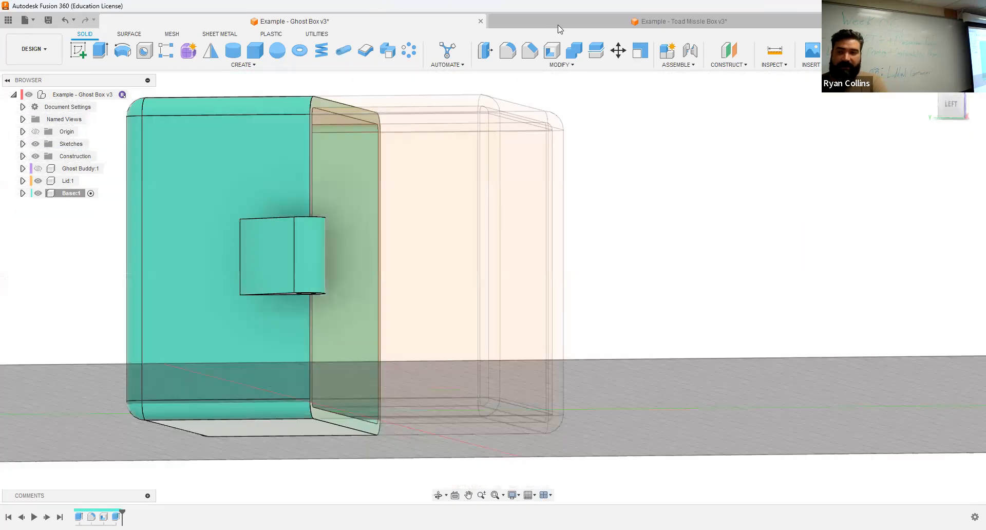
click(592, 25)
shift+middle_drag(423, 273, 426, 242)
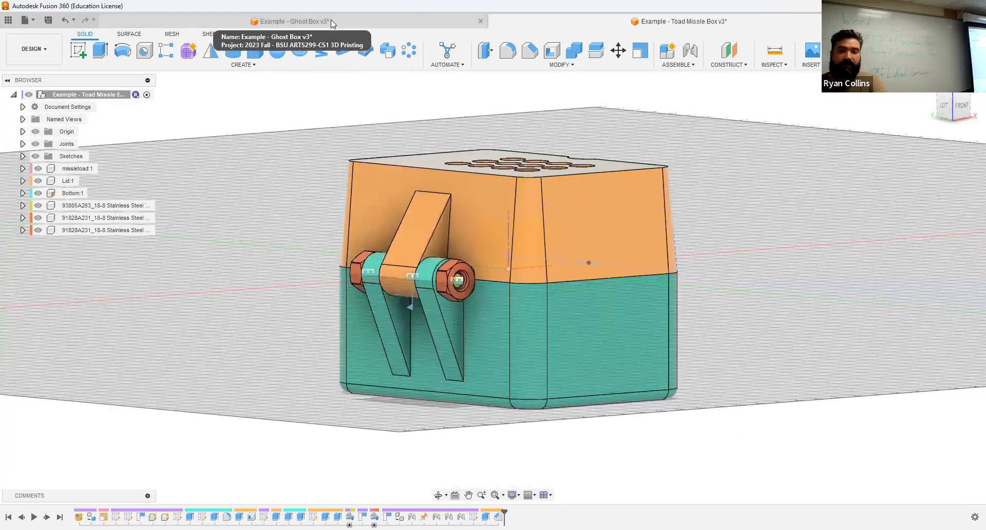
click(291, 22)
shift+middle_drag(312, 256, 211, 313)
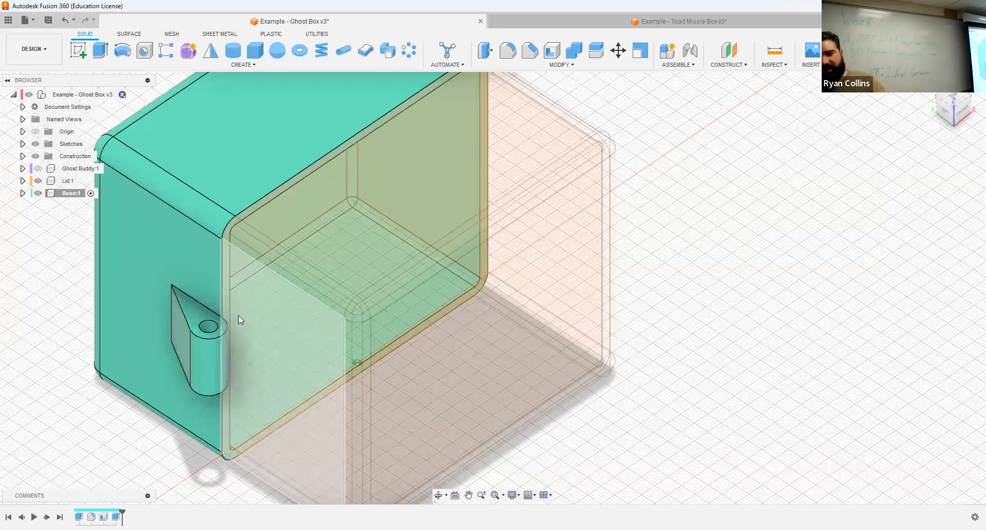
Step: Activate the Lid component and rename Sketch3 as Hinge Sketch
click(75, 181)
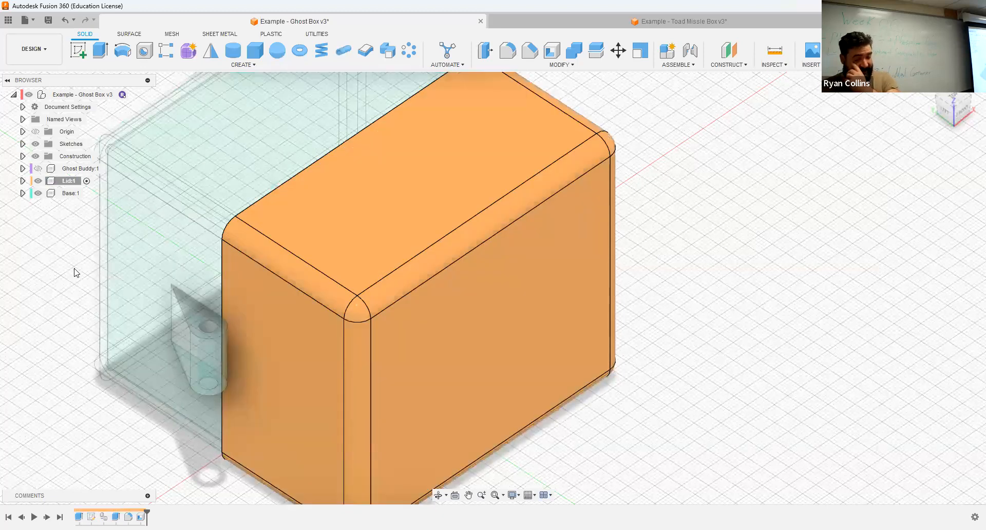
click(23, 143)
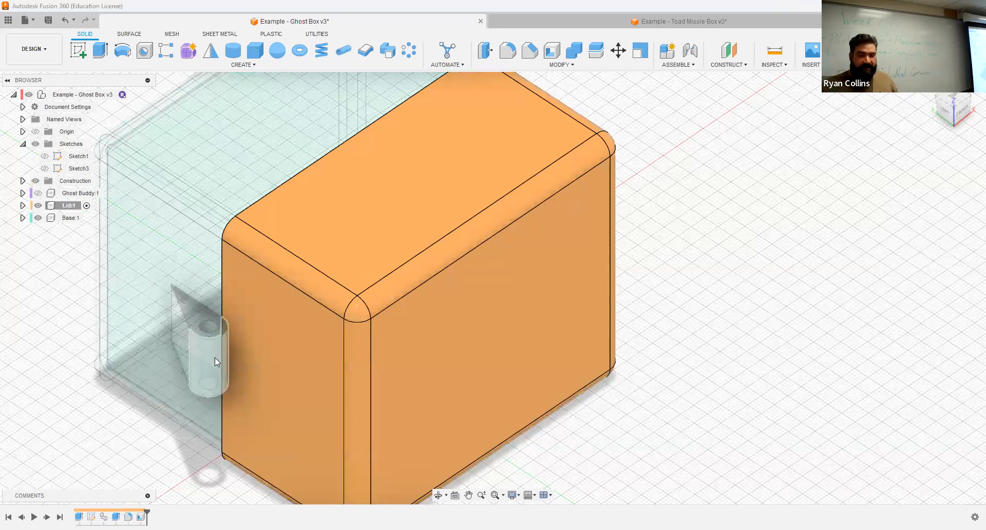
click(72, 171)
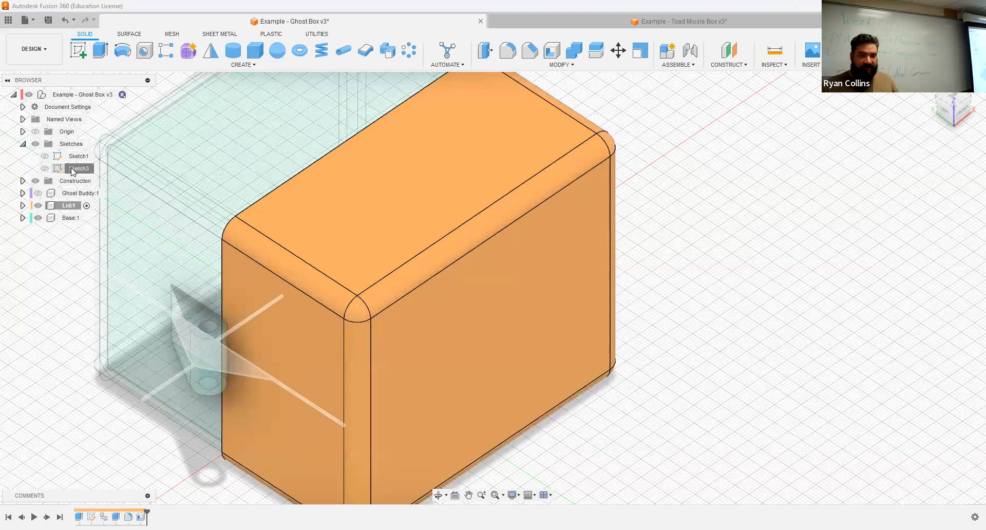
click(72, 170)
click(77, 169)
text(Hinge S)
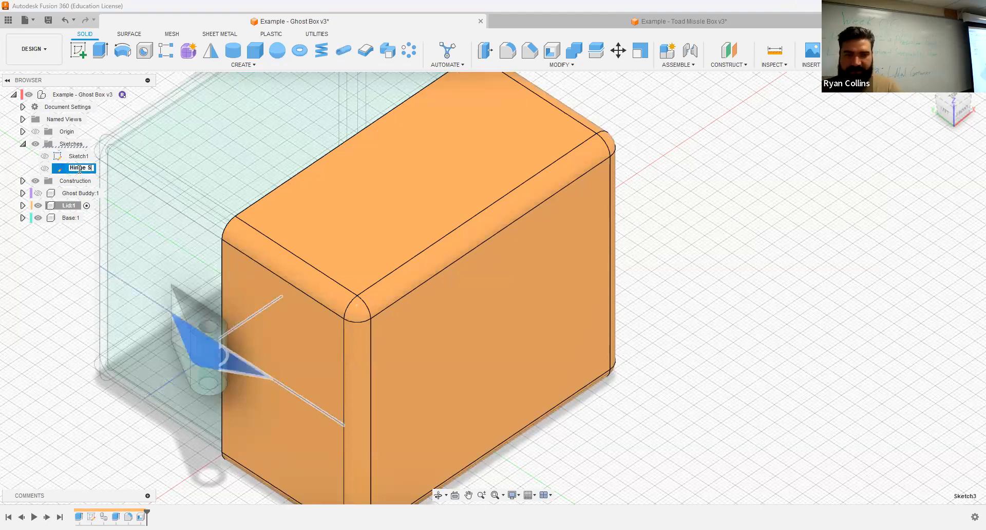
text(ketch)
key(Return)
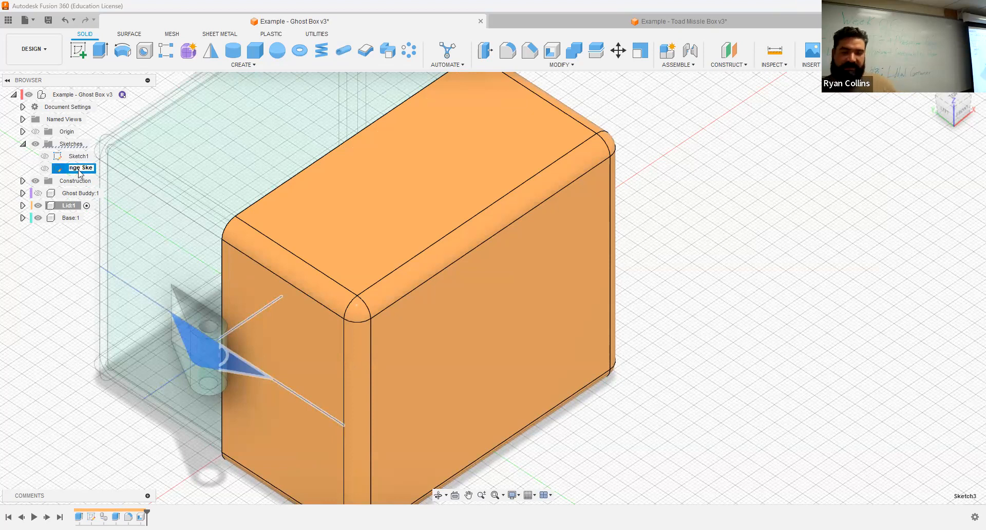
click(65, 353)
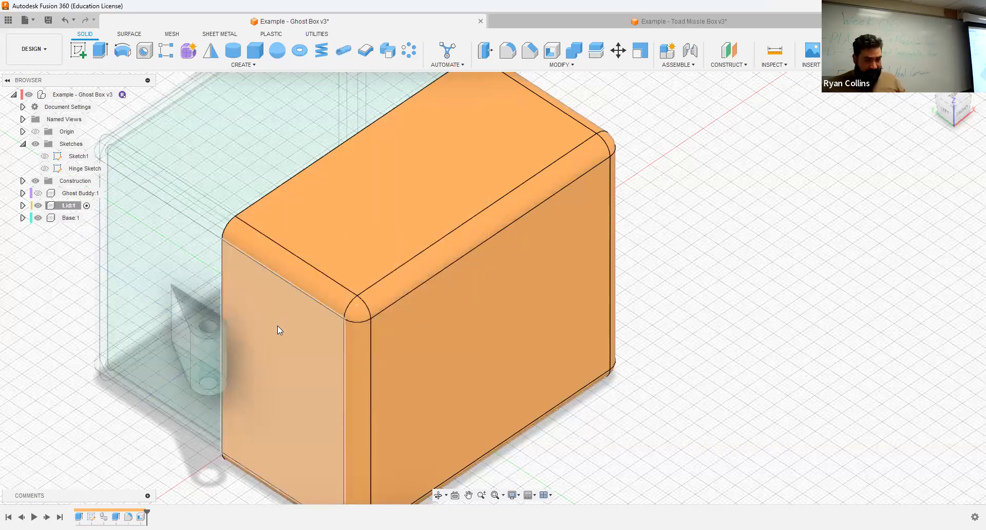
Step: With the Base hidden and Hinge Sketch shown, extrude the ring and Lid-side wedge about 16 mm upward
click(102, 57)
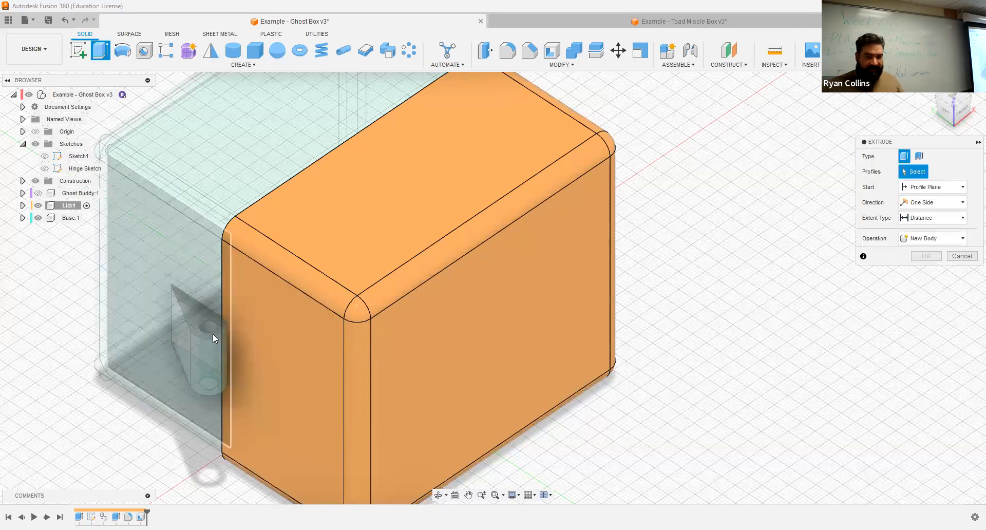
click(39, 218)
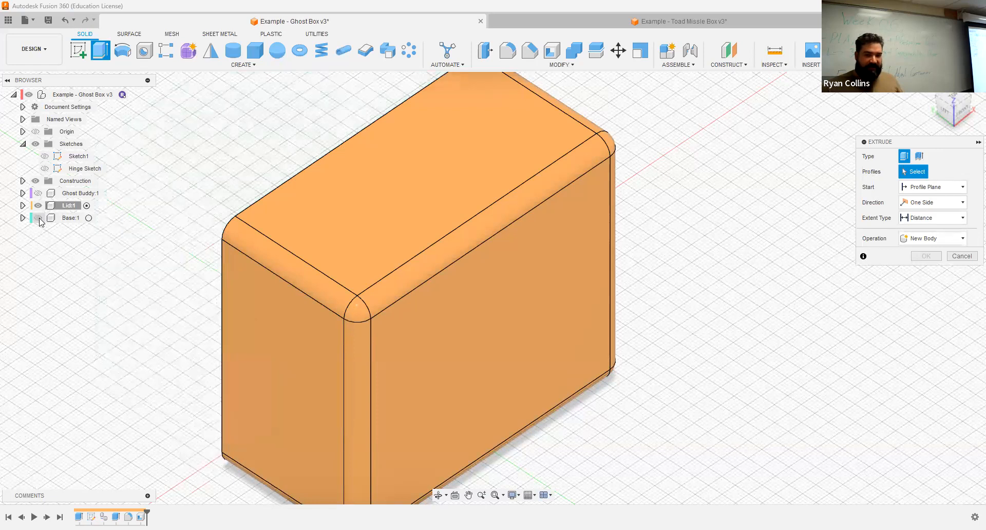
click(44, 169)
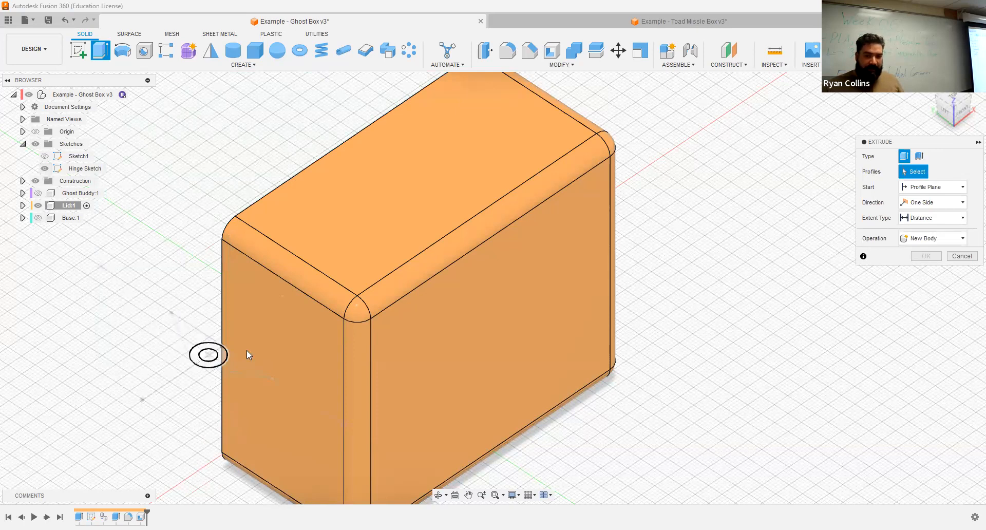
click(224, 356)
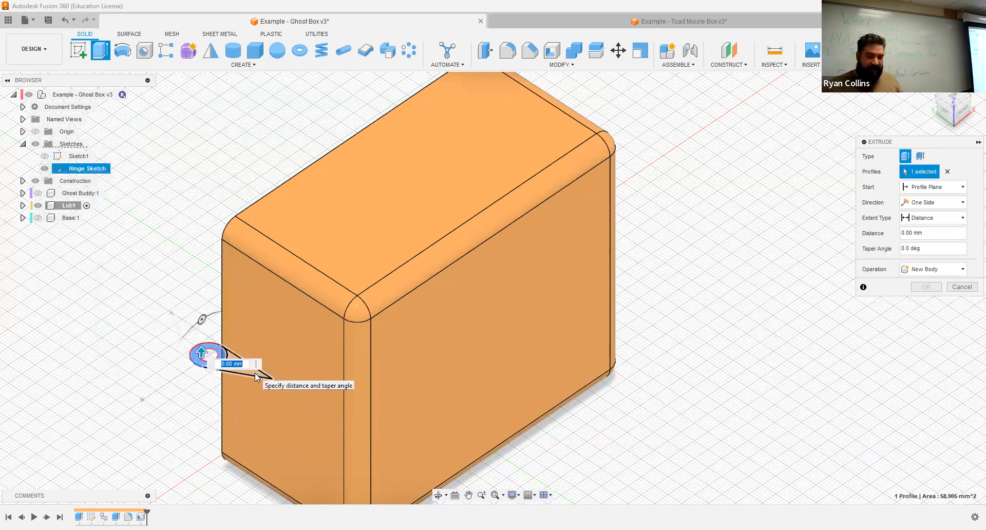
click(226, 360)
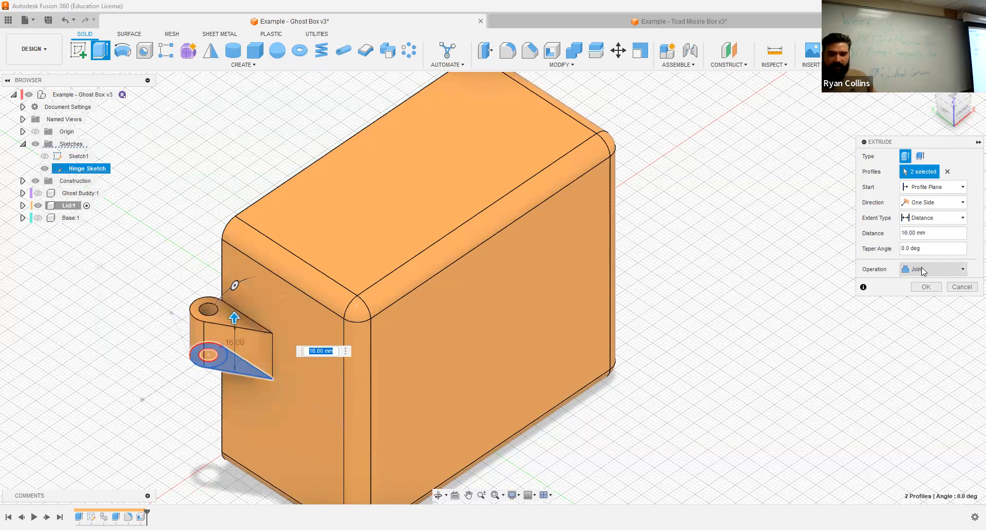
Step: Show the Base again and set the Lid knuckle extrusion to start from the Base knuckle's upper face
click(38, 218)
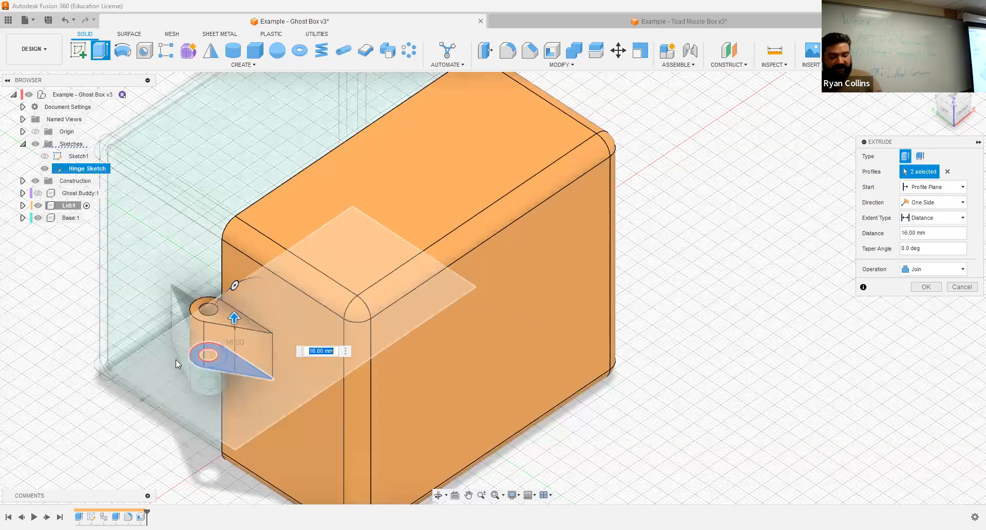
shift+middle_drag(226, 316, 226, 317)
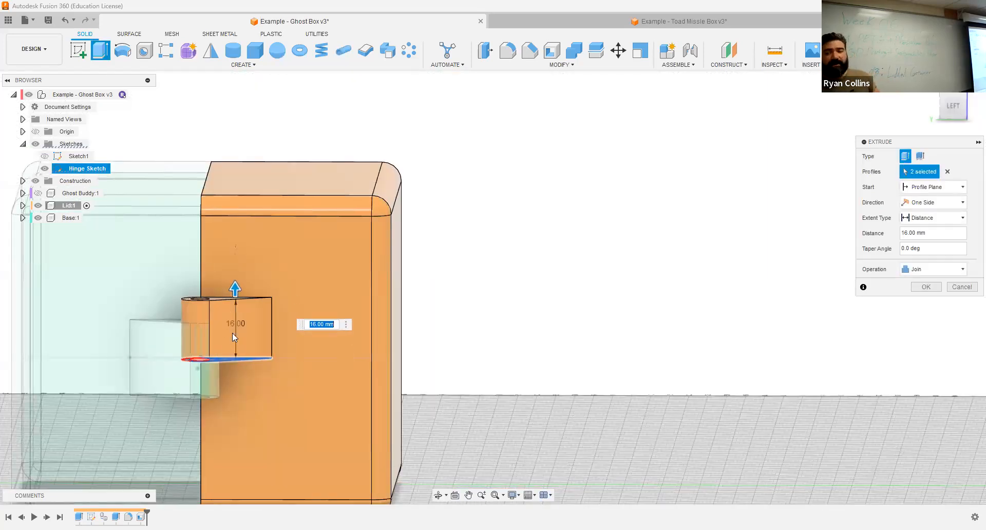
click(942, 192)
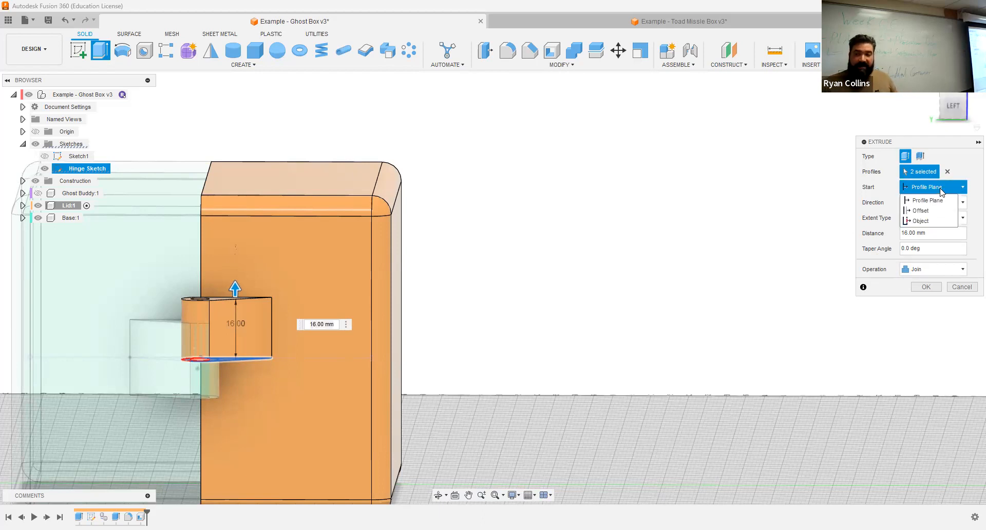
click(921, 221)
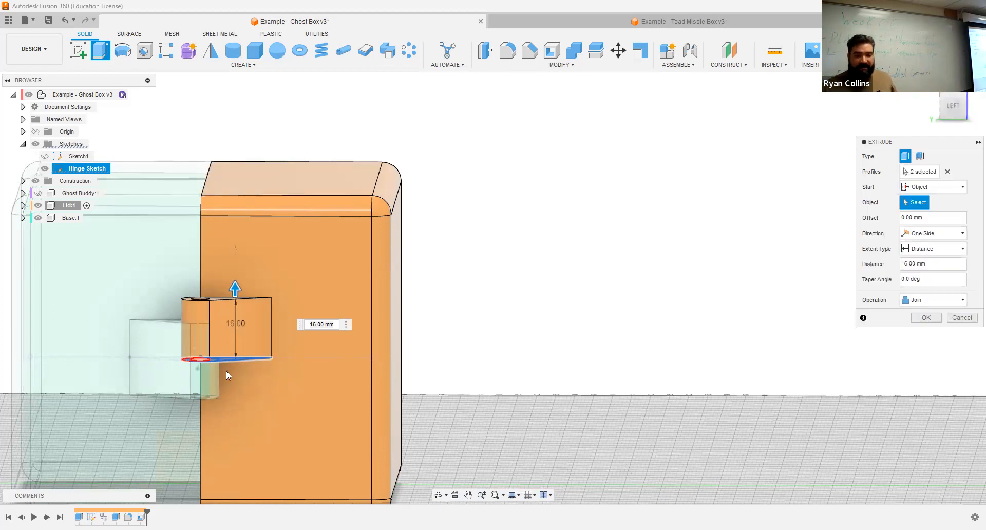
shift+middle_drag(270, 285, 334, 202)
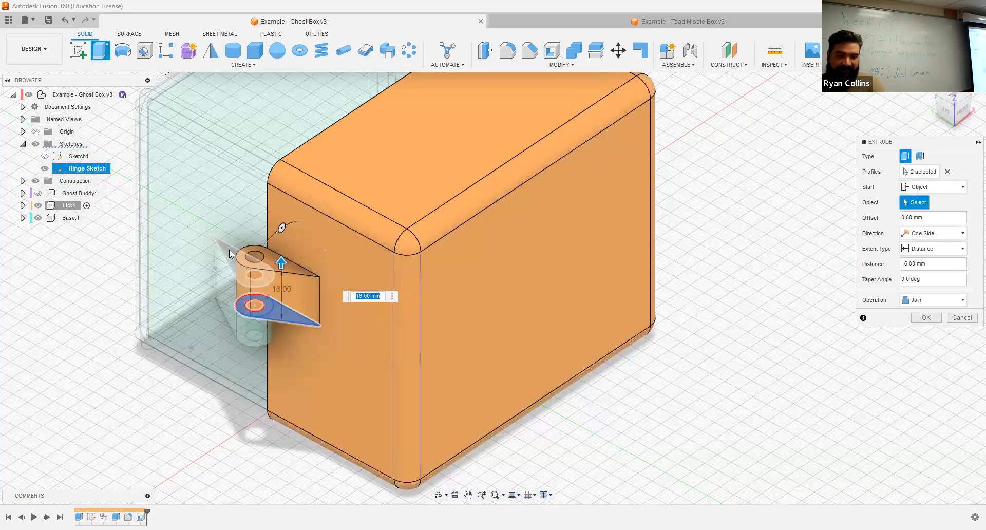
click(229, 249)
shift+middle_drag(290, 299, 283, 292)
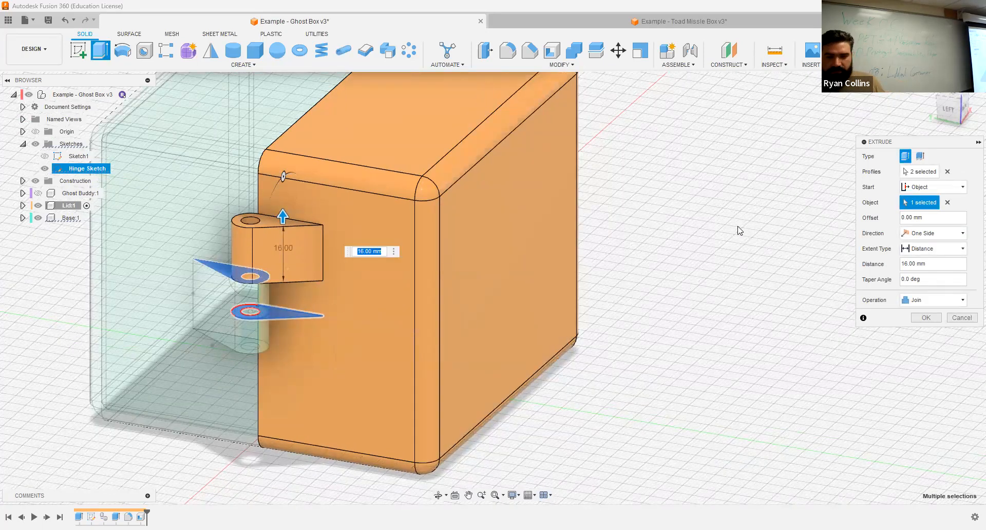
Step: Set the Lid knuckle's extrusion distance to 15 mm and join it to the Lid
text(10)
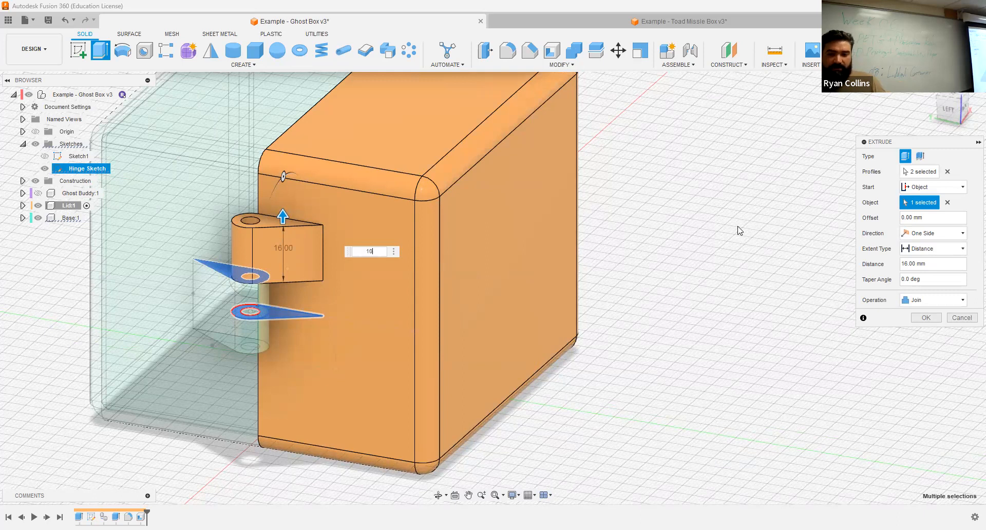
key(BackSpace)
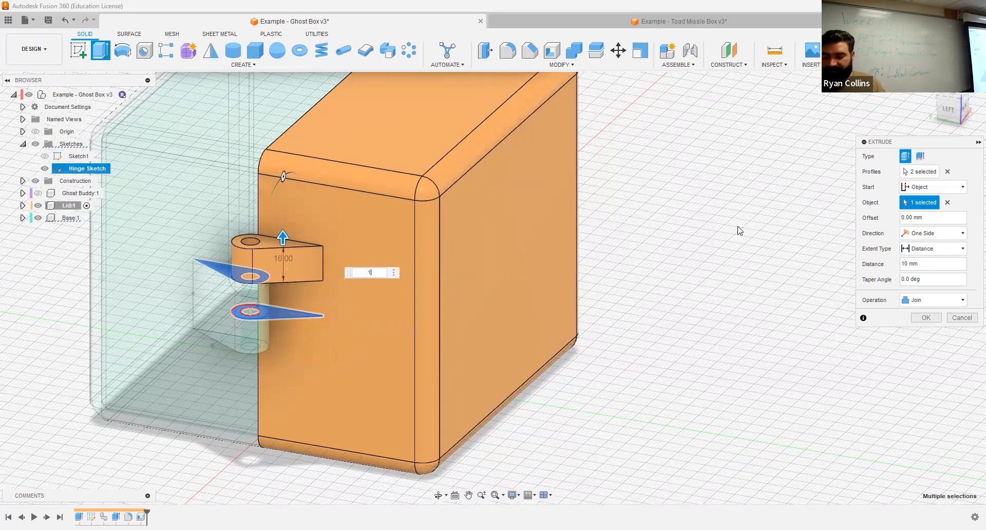
text(5)
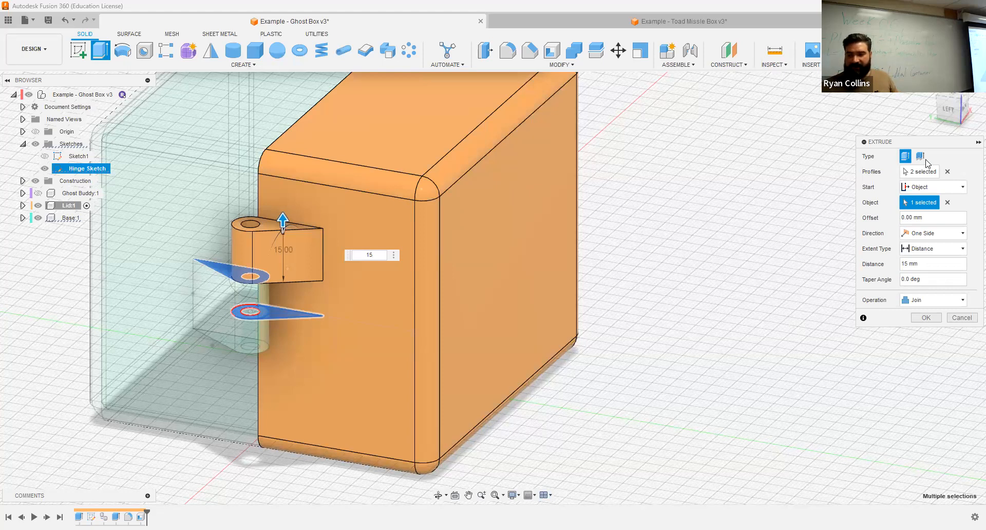
click(926, 319)
right_click(713, 218)
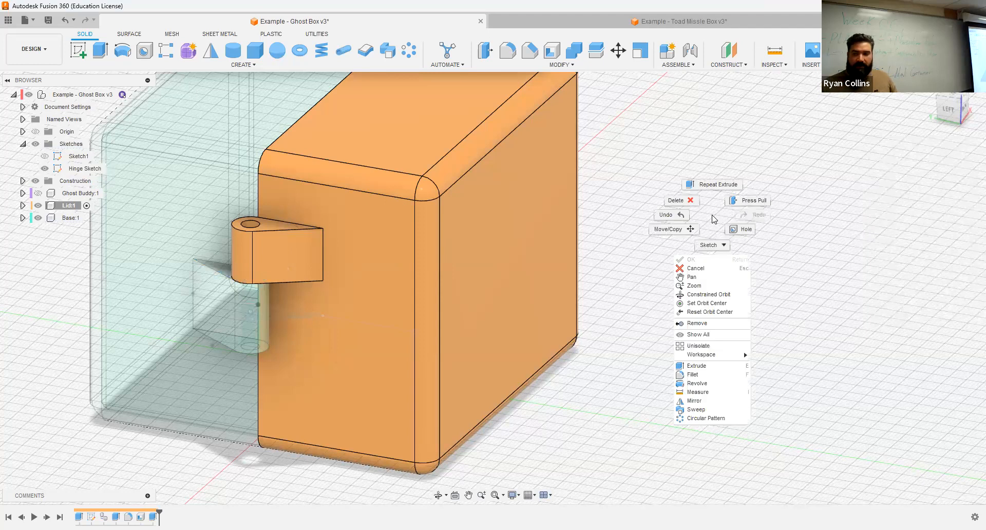
Step: Extrude the ring and Lid-side wedge -15 mm starting from the Base knuckle's lower face, and reactivate the top-level component
click(718, 185)
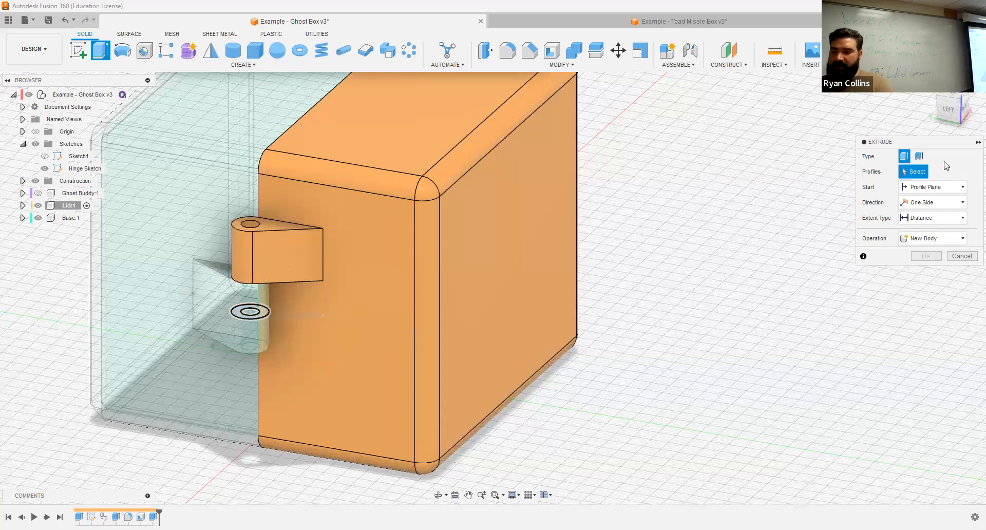
click(931, 187)
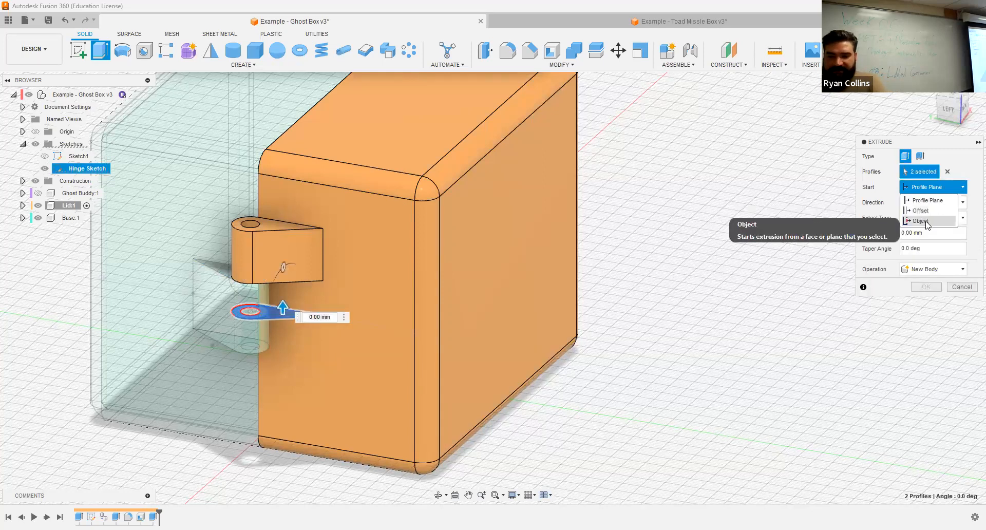
click(928, 225)
shift+middle_drag(442, 383, 424, 315)
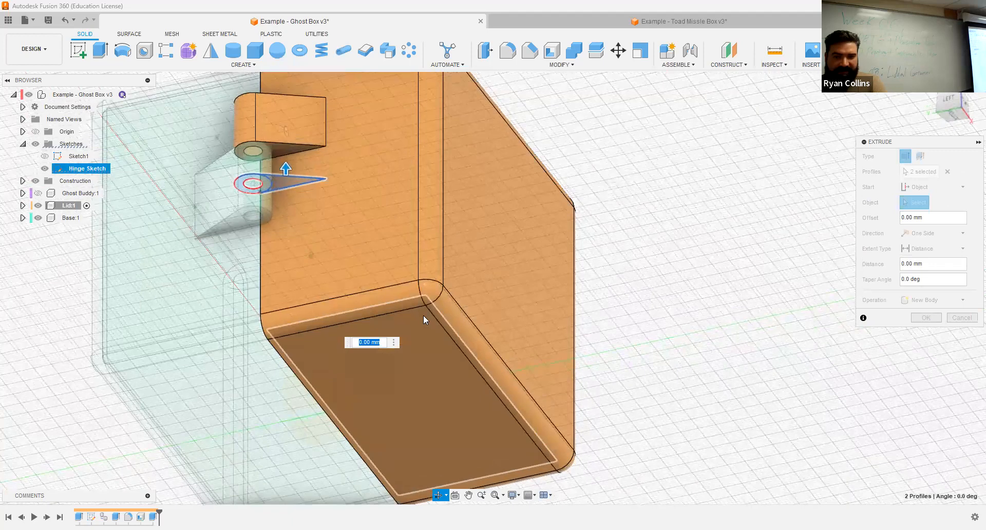
click(256, 221)
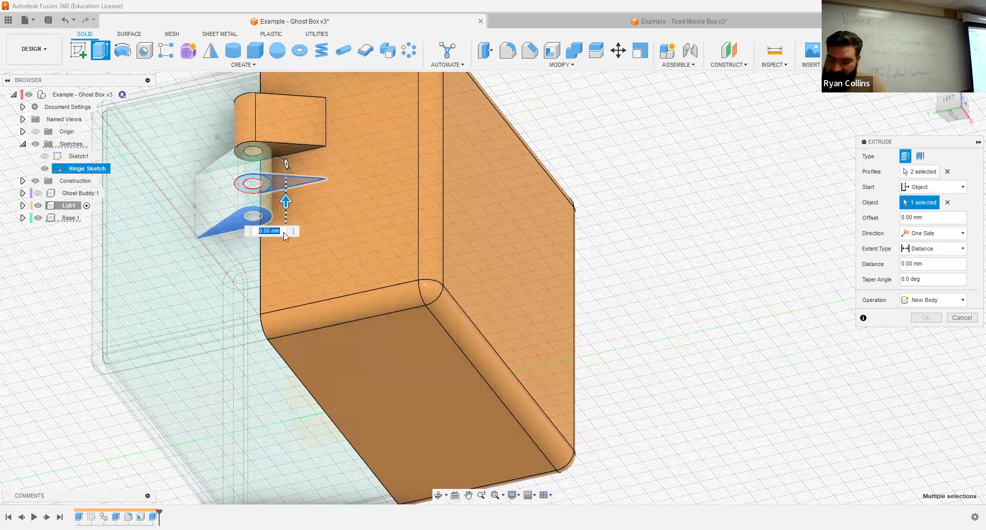
text(-15)
shift+middle_drag(438, 192, 400, 227)
click(922, 319)
click(133, 95)
middle_drag(189, 191, 204, 303)
mouse_move(204, 303)
shift+middle_down()
mouse_move(255, 289)
mouse_move(217, 295)
shift+middle_up()
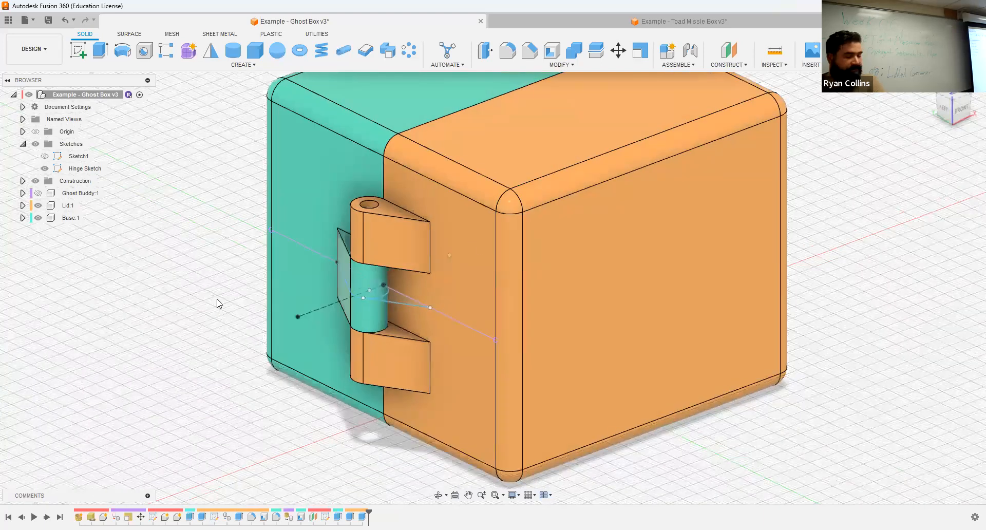
Step: Save the design with the version description "Hinge Modeled" and hide the Hinge Sketch
key(ctrl+s)
text(Hinge Modeled)
key(Return)
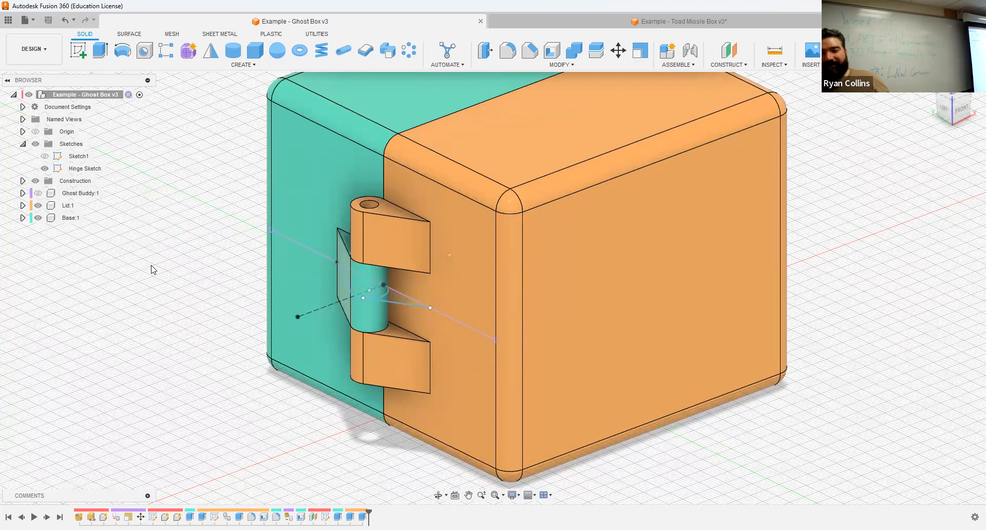
click(45, 168)
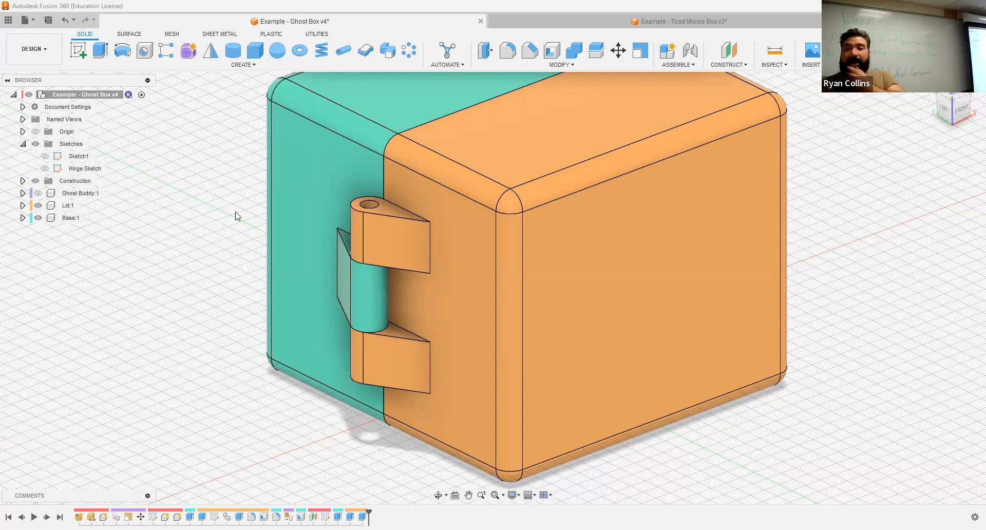
Step: Start a Joint and review its position and motion settings
click(678, 65)
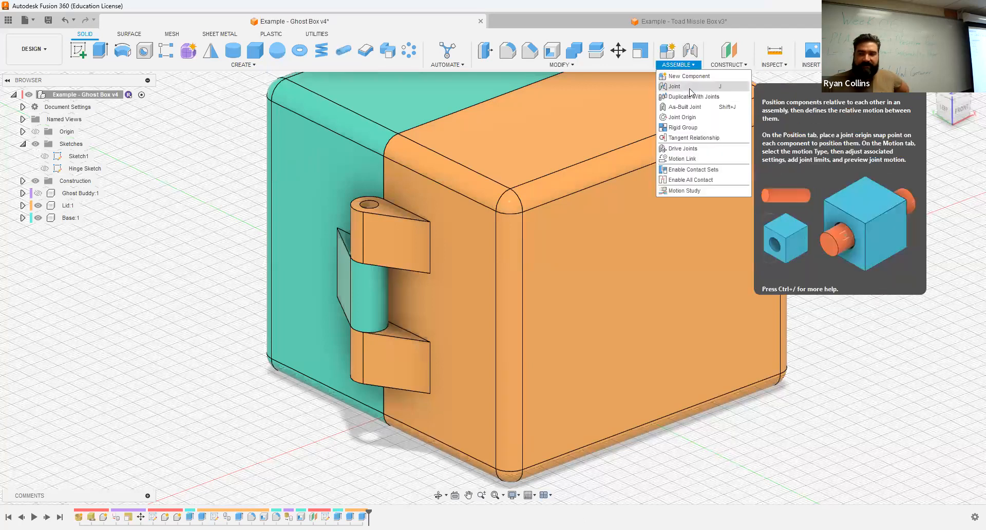
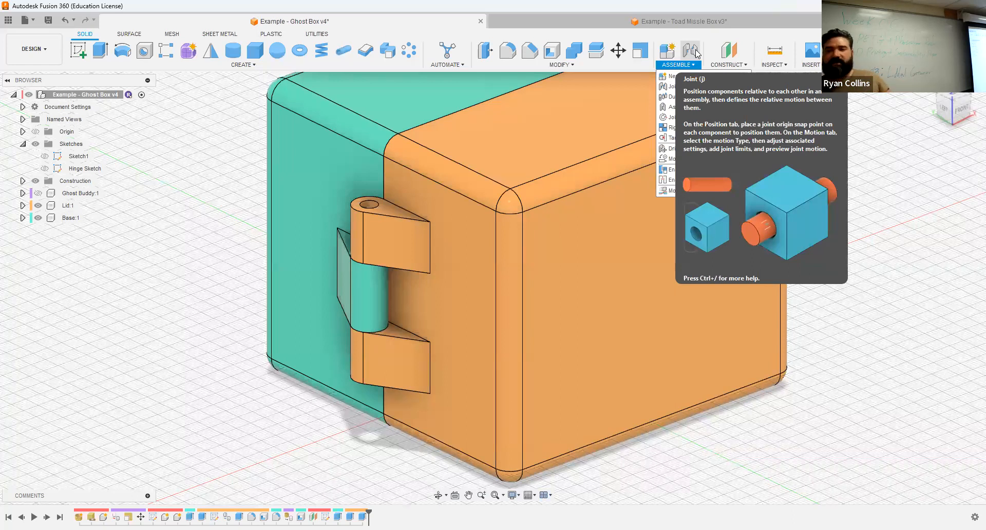
click(695, 51)
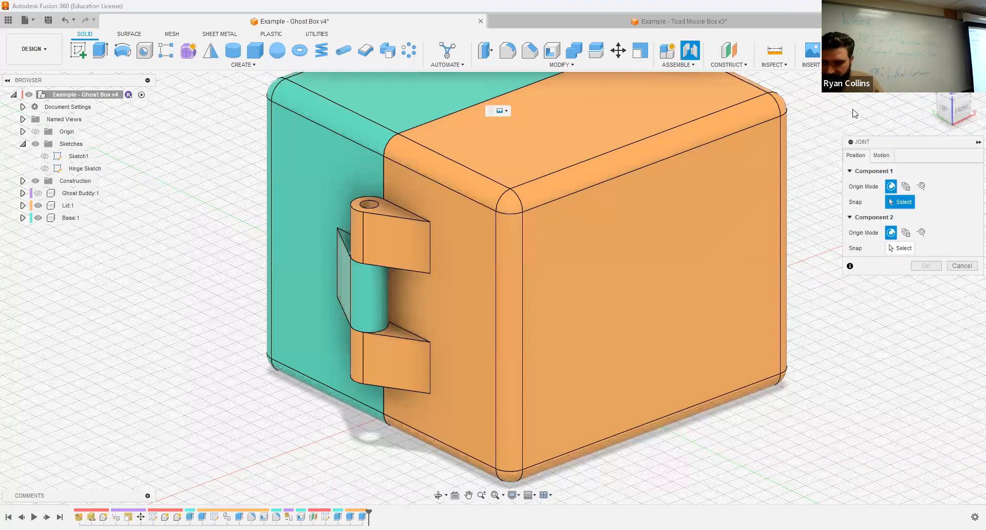
click(882, 154)
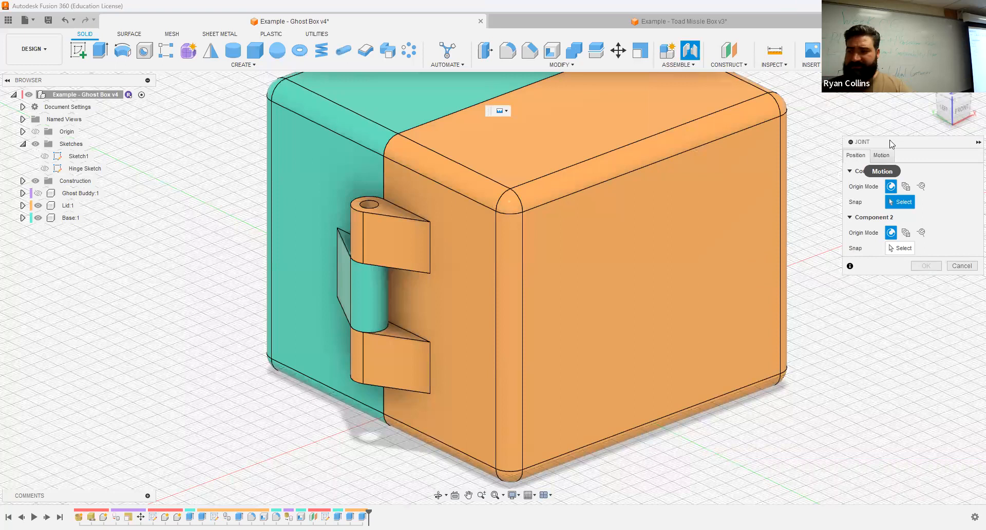
click(857, 157)
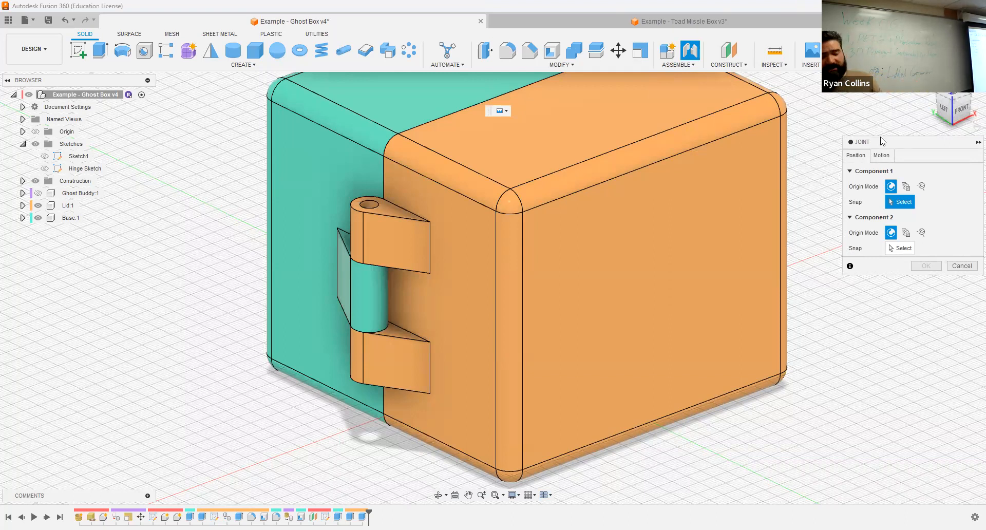
click(891, 156)
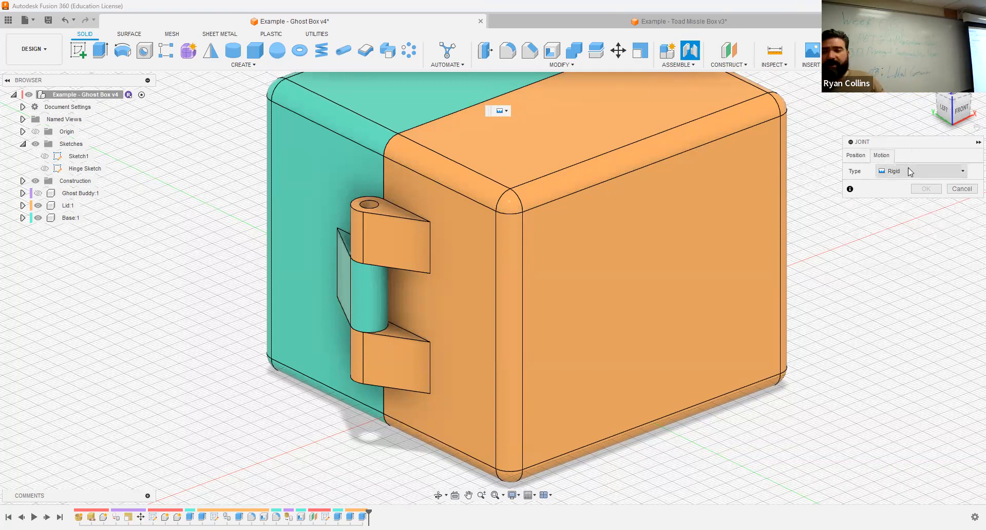
click(857, 156)
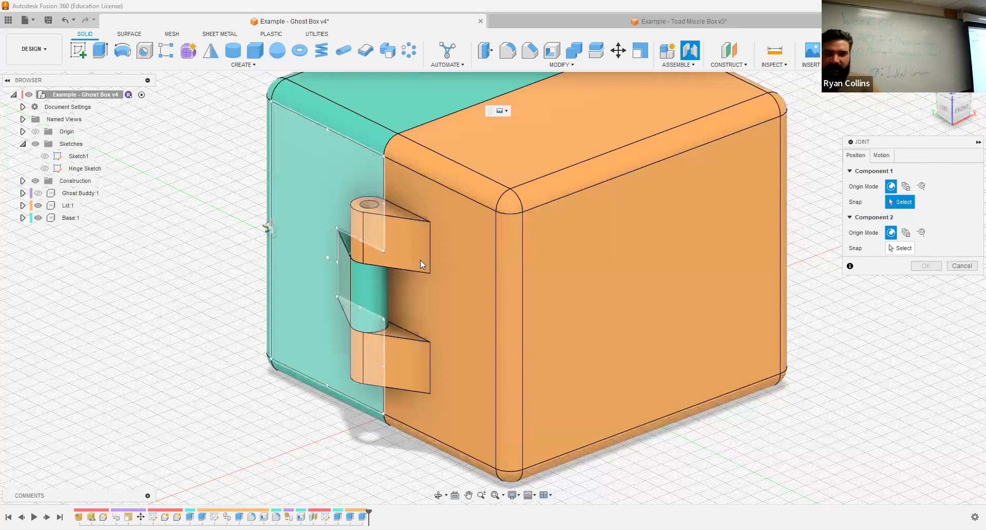
Step: Examine the hinge knuckles for possible joint snap points, then hide the Base so only the Lid's knuckles are shown
mouse_move(423, 262)
shift+middle_down()
mouse_move(418, 280)
mouse_move(353, 227)
shift+middle_up()
shift+middle_drag(308, 275, 411, 208)
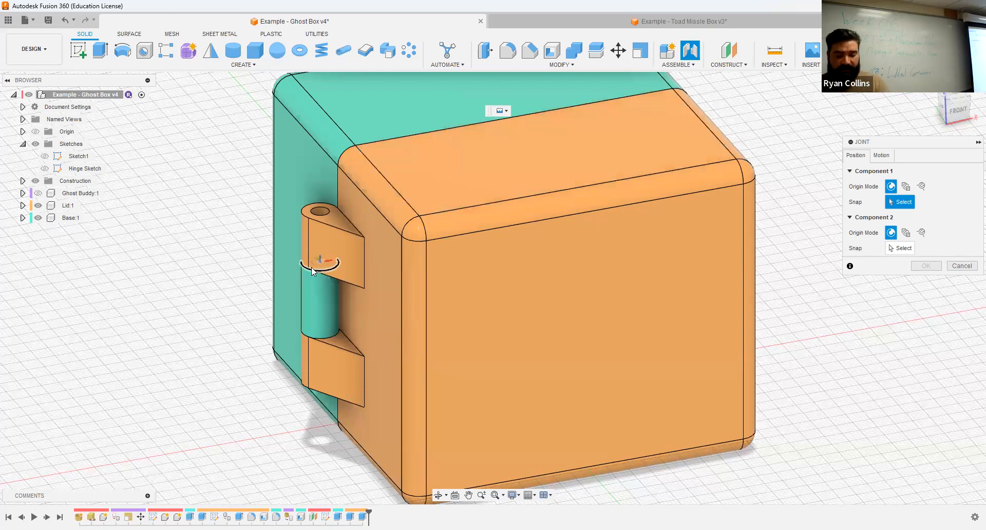
scroll(338, 315, up, 5)
shift+middle_drag(334, 287, 340, 335)
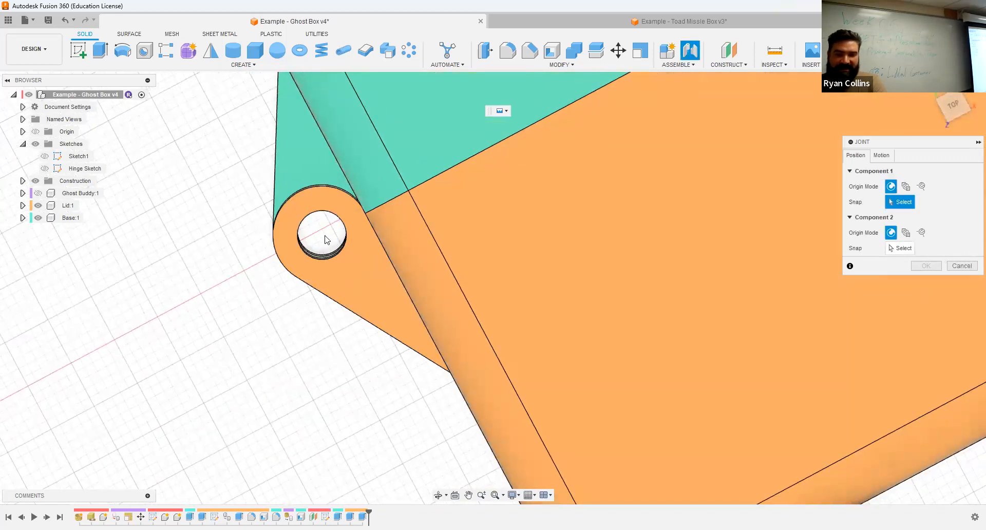
shift+middle_drag(311, 343, 329, 302)
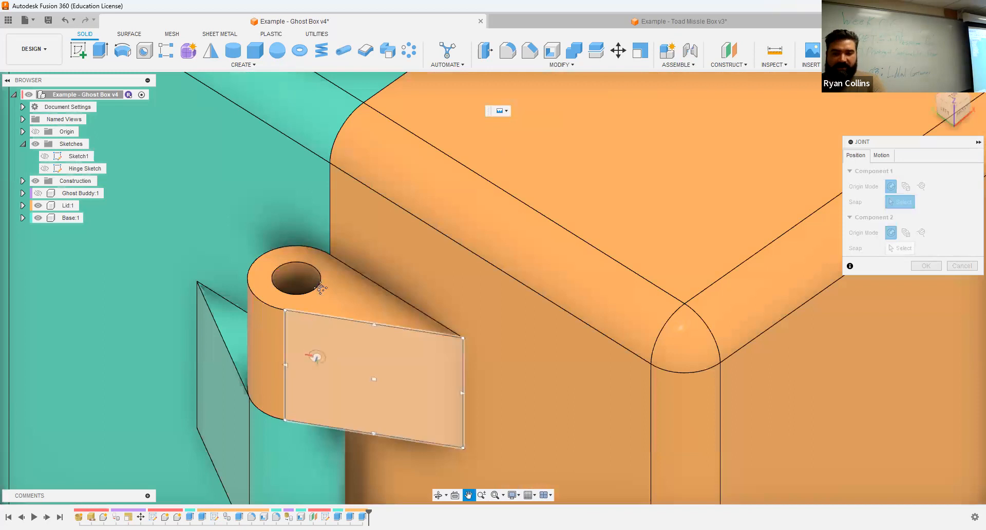
middle_drag(315, 355, 315, 239)
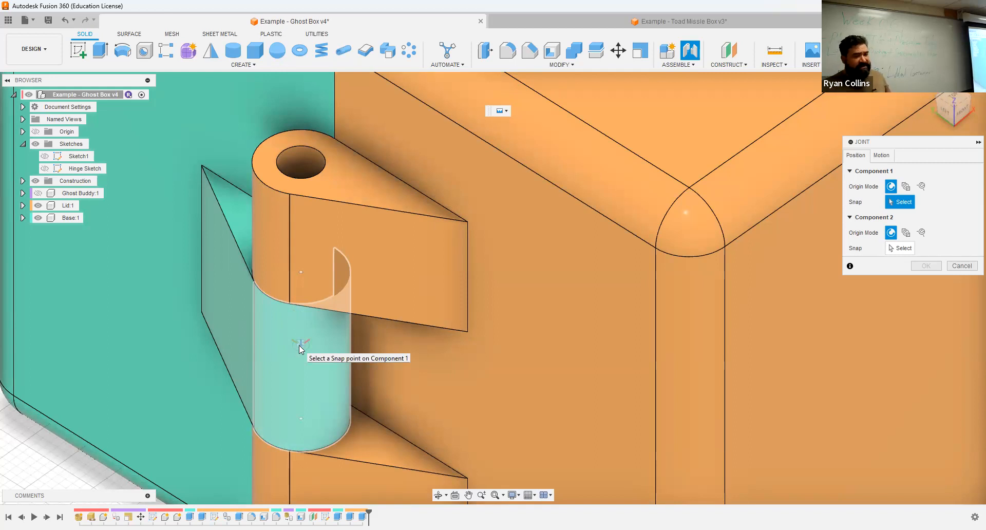
click(38, 205)
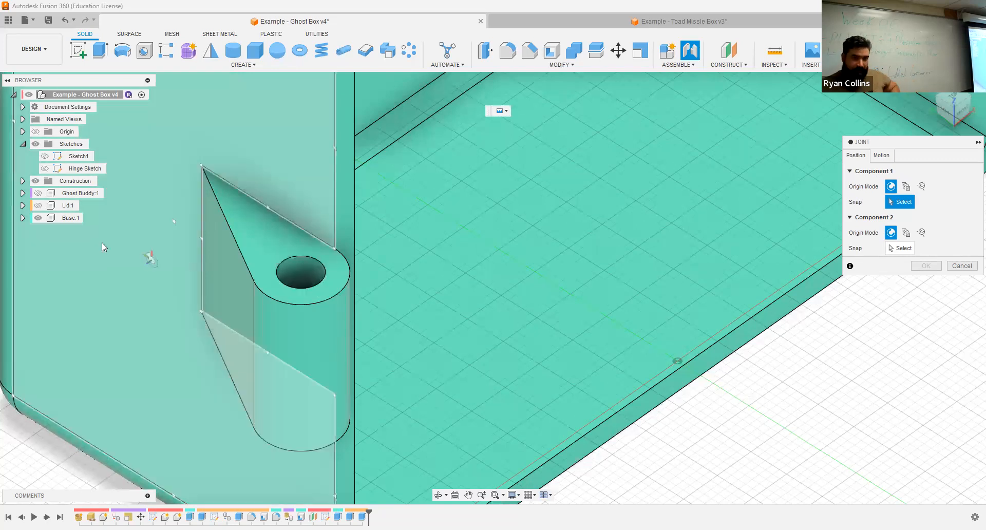
click(38, 206)
click(38, 218)
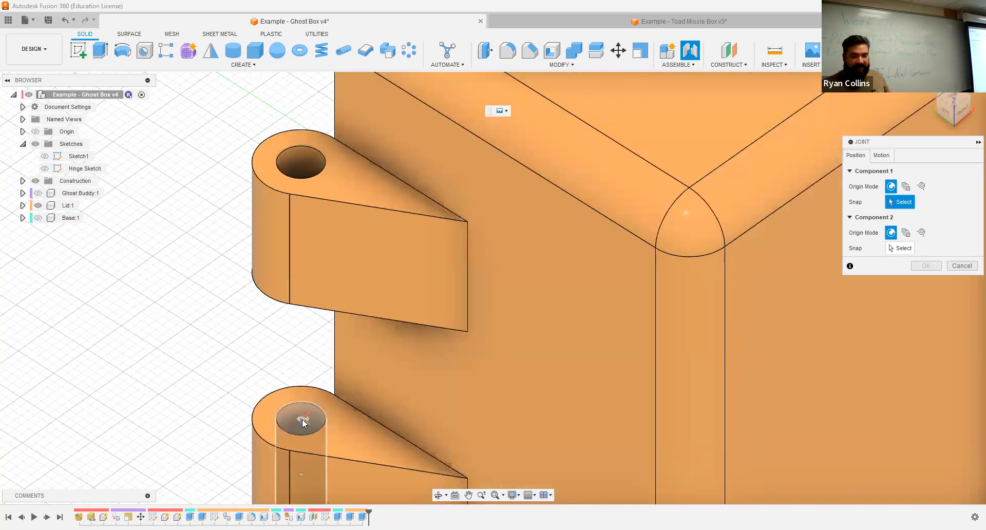
shift+middle_drag(302, 420, 313, 326)
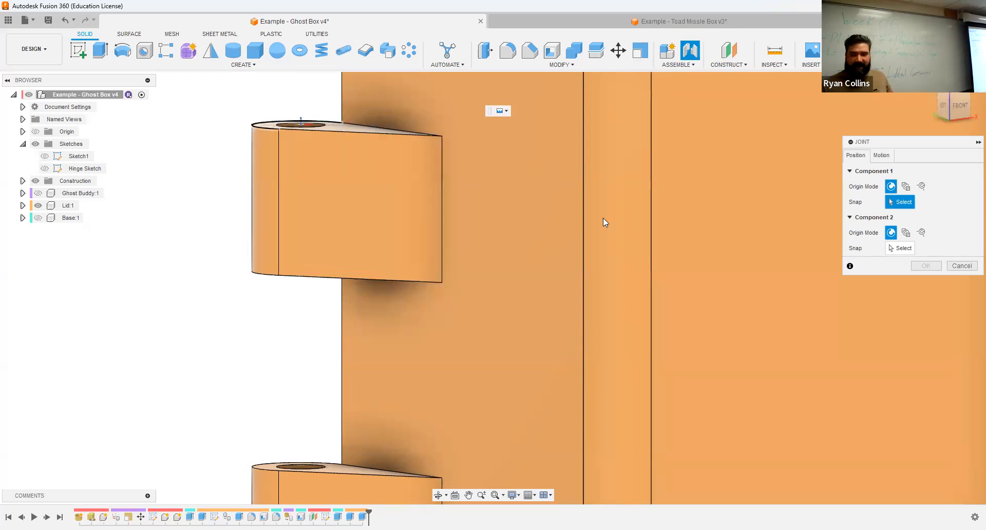
Step: Define the Lid's joint origin between two planes, using the knuckles' facing inner surfaces and snapping to the hinge hole's center
click(907, 188)
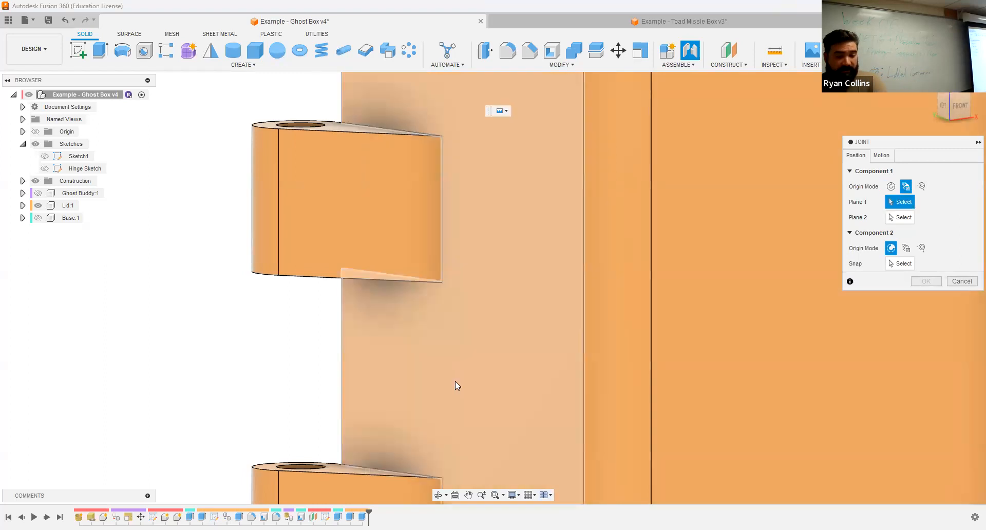
shift+middle_drag(310, 436, 317, 472)
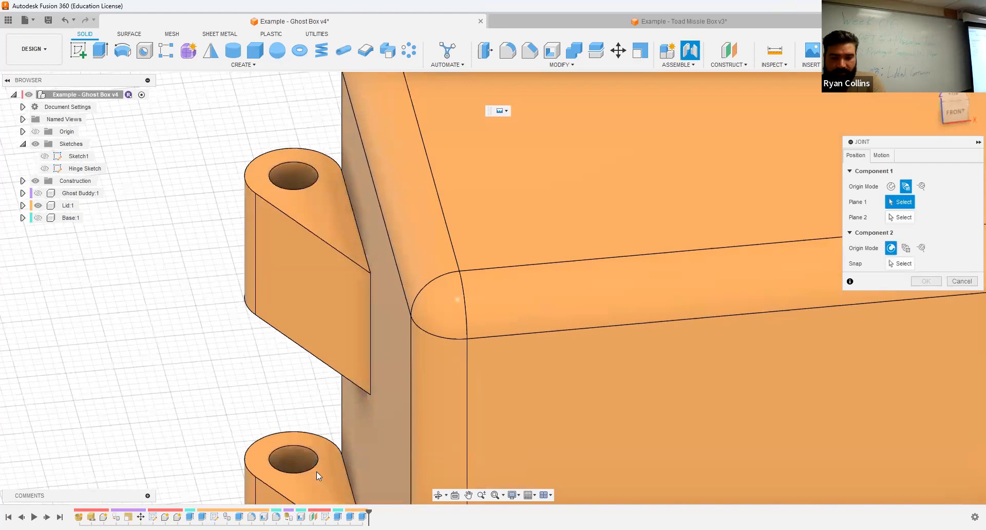
shift+middle_drag(322, 420, 297, 307)
click(339, 279)
shift+middle_drag(325, 345, 332, 420)
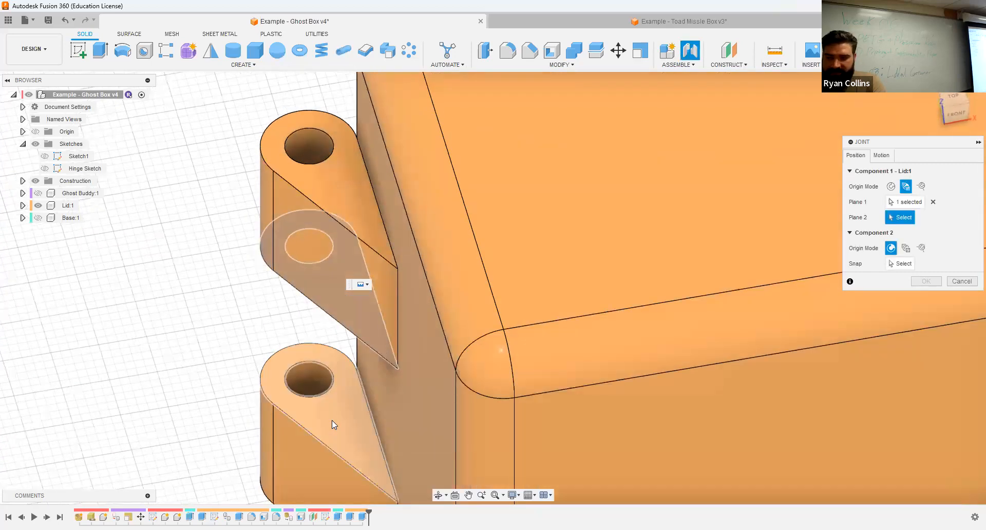
click(328, 413)
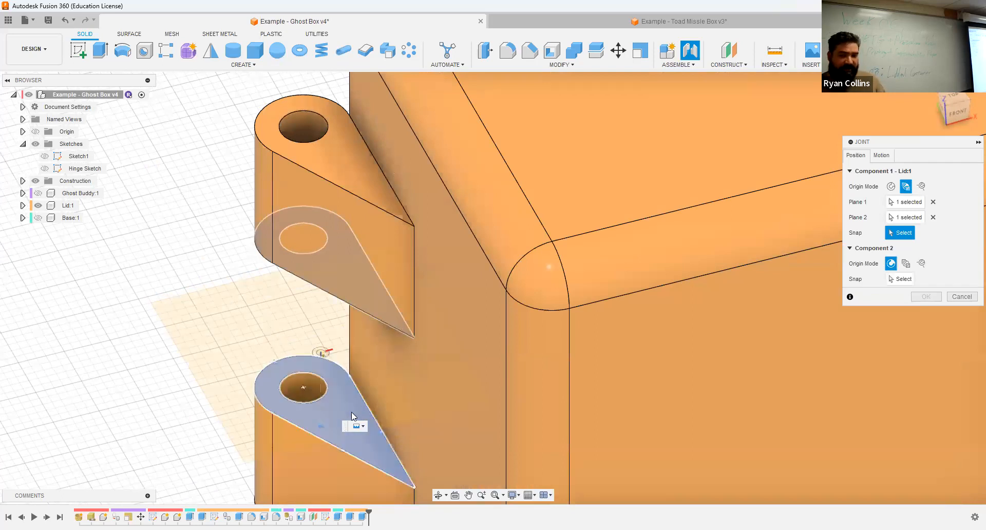
click(326, 347)
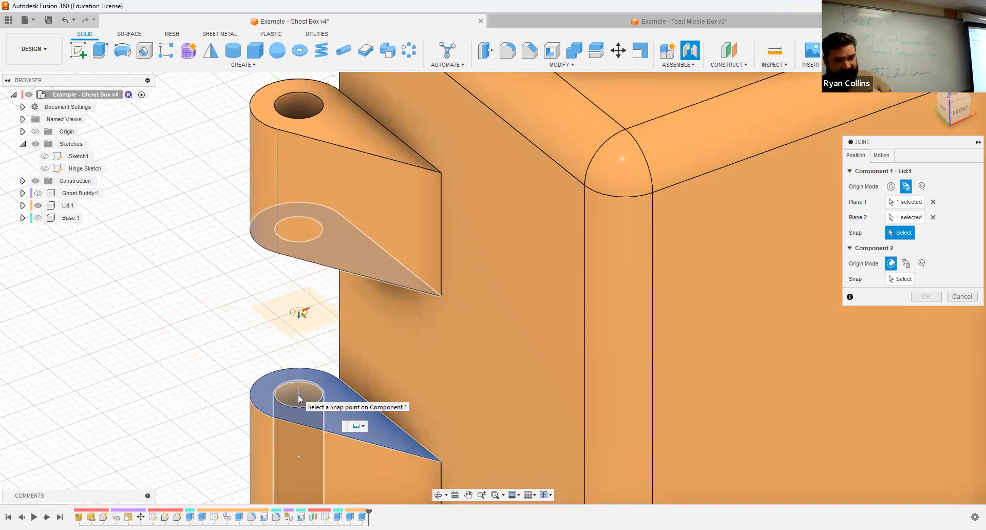
click(301, 317)
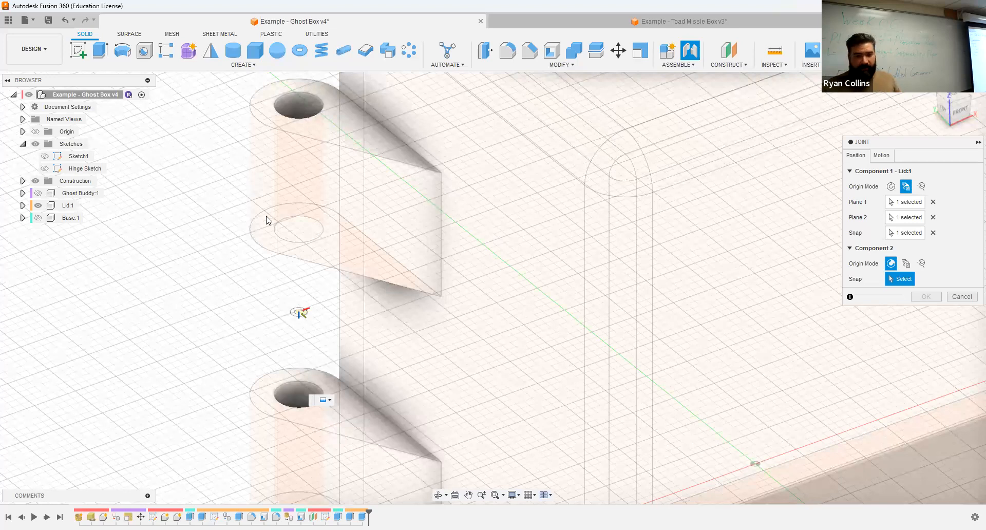
Step: Show the Base again and snap the joint's second component to the midpoint of the Base knuckle's cylinder
click(38, 218)
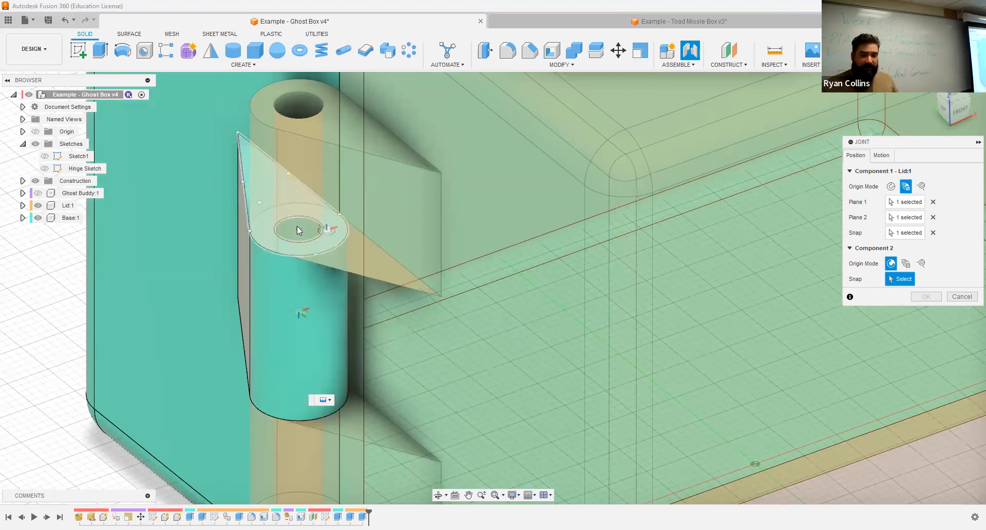
click(38, 206)
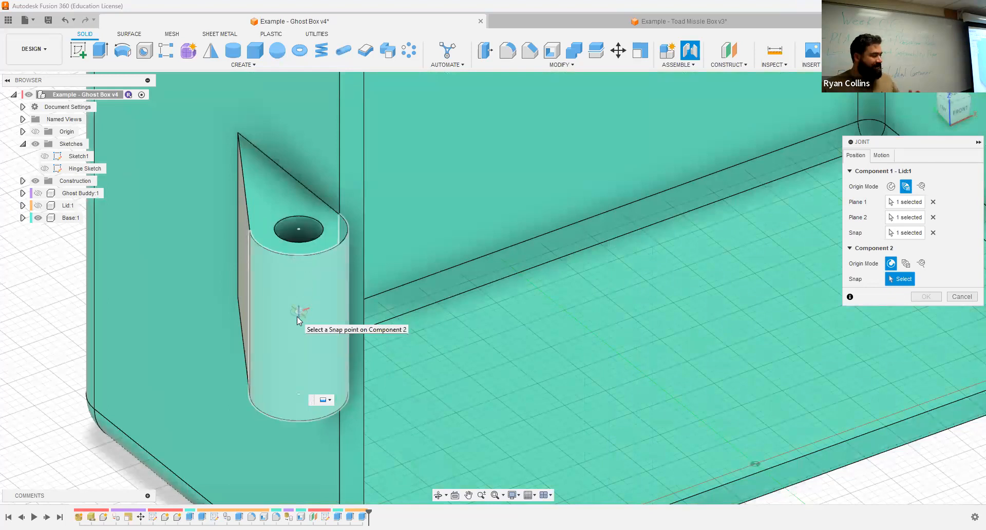
click(38, 205)
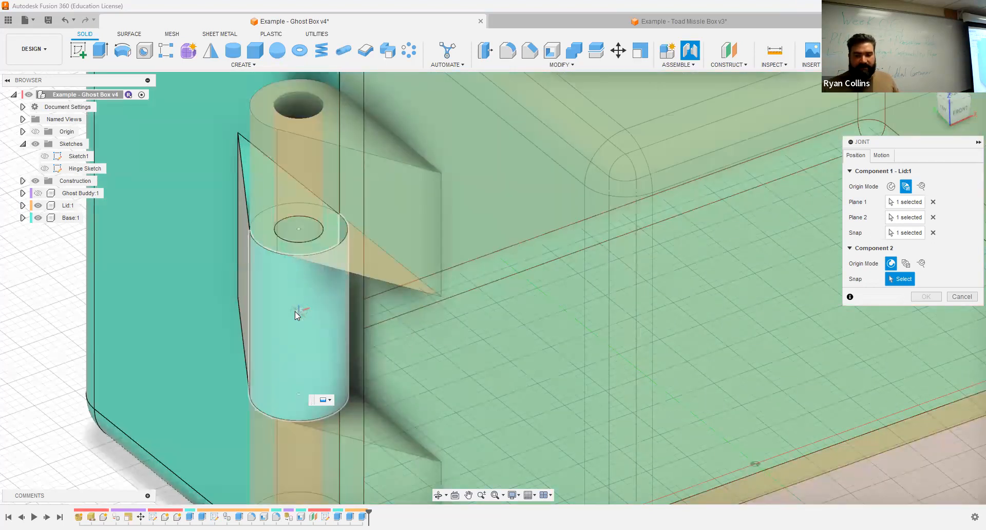
click(329, 288)
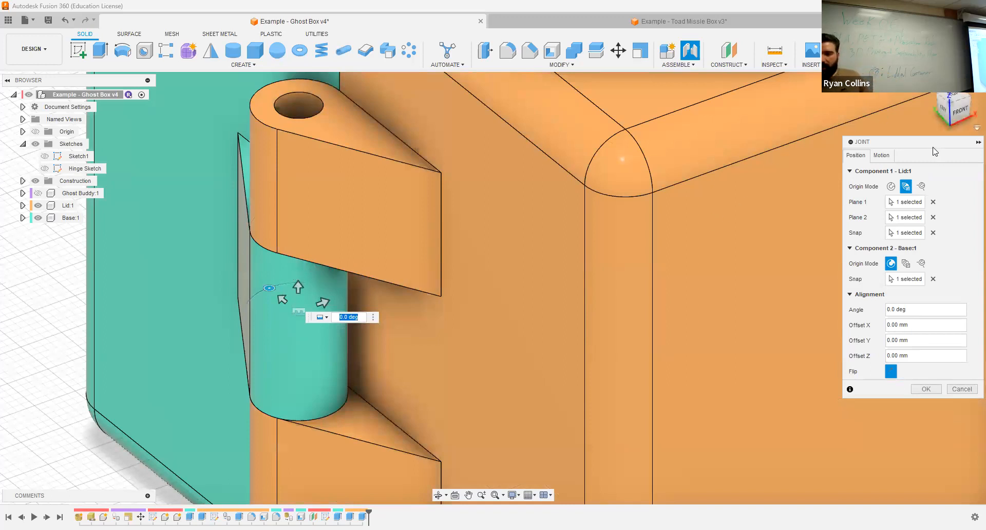
Step: Open the joint's motion settings and preview the Rigid motion type on the whole box
drag(873, 142, 846, 84)
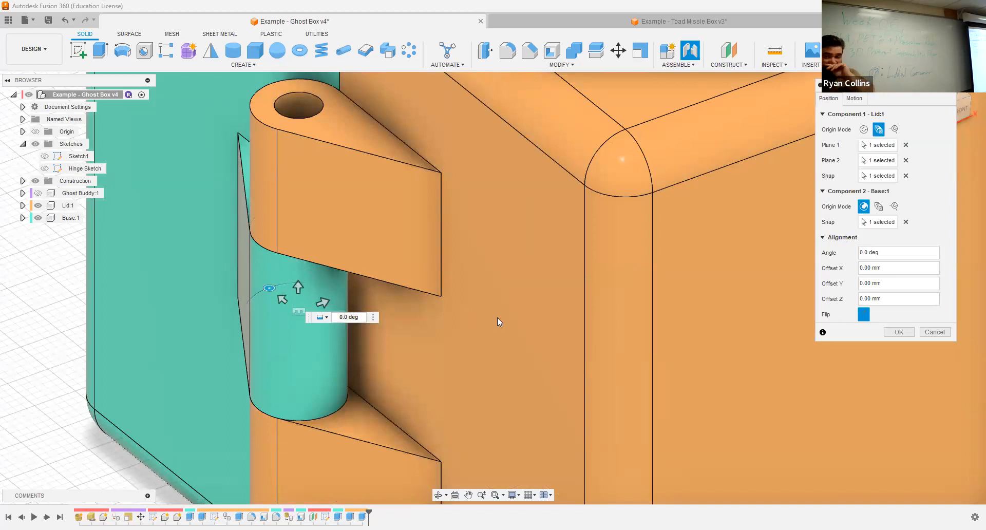
scroll(497, 318, down, 4)
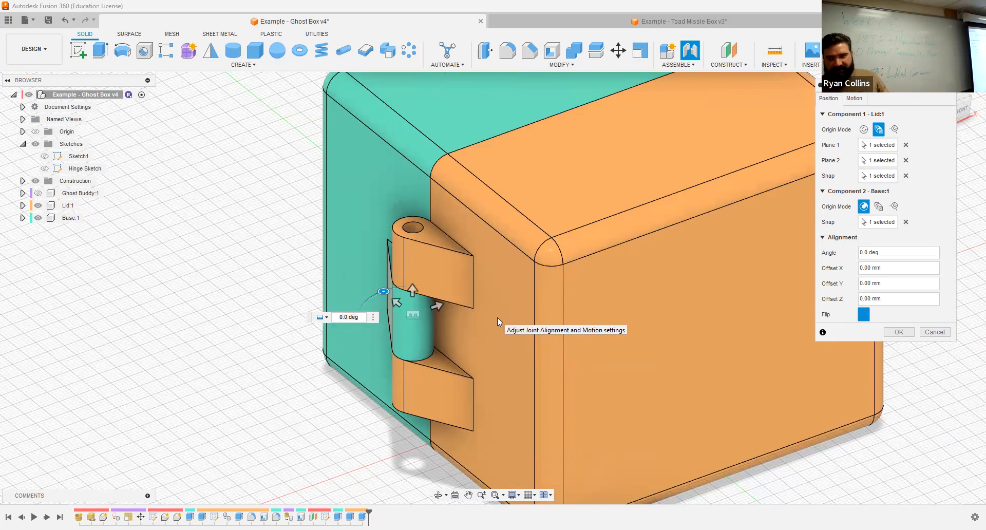
click(855, 99)
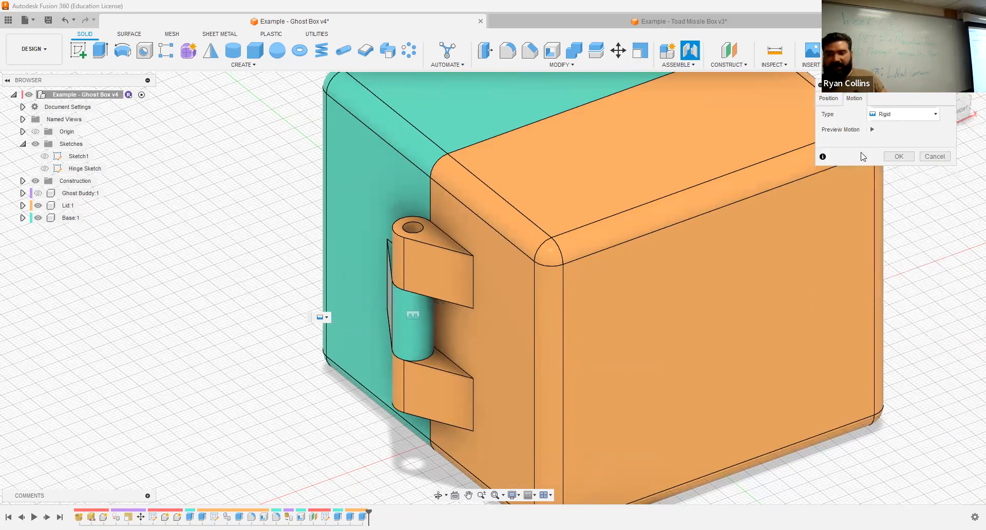
click(872, 129)
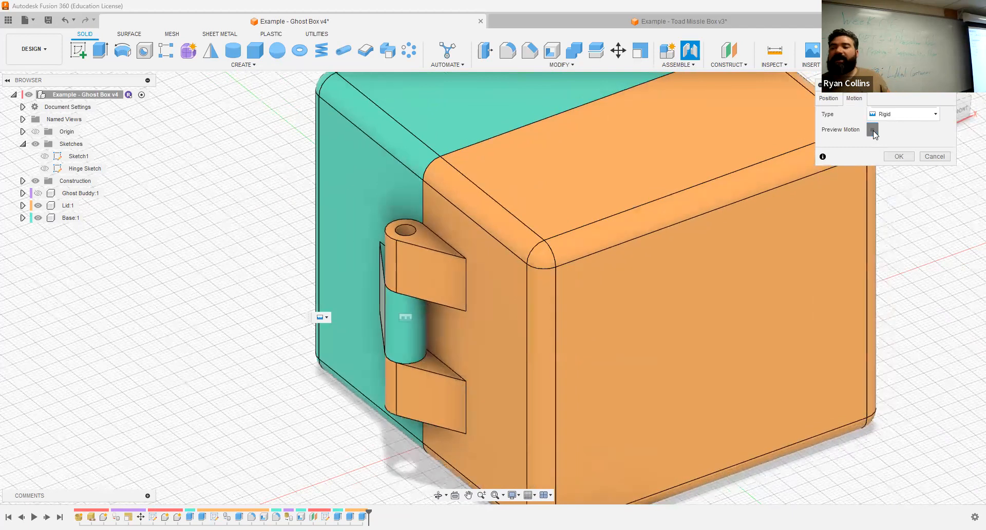
Step: Stop the Rigid motion preview and try a Revolute joint that rotates about the Y axis
click(872, 130)
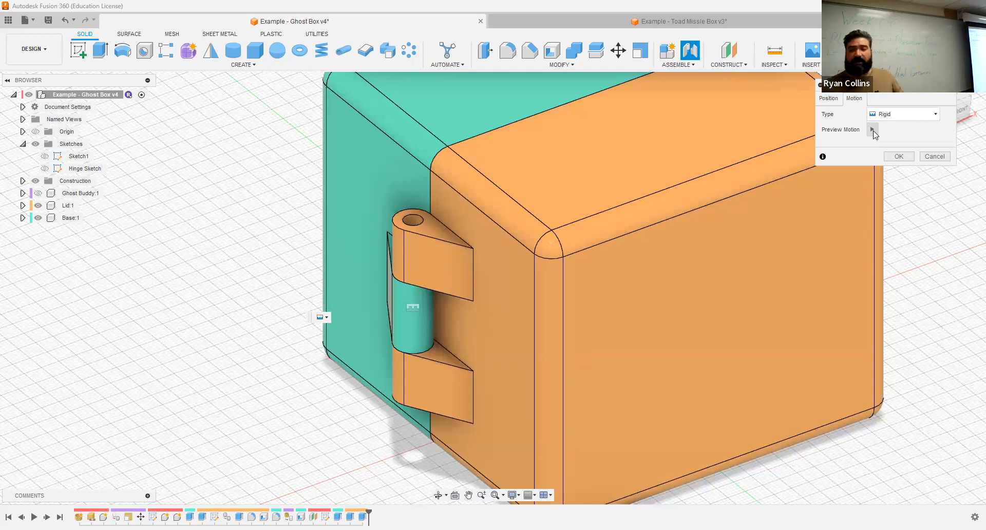
click(903, 115)
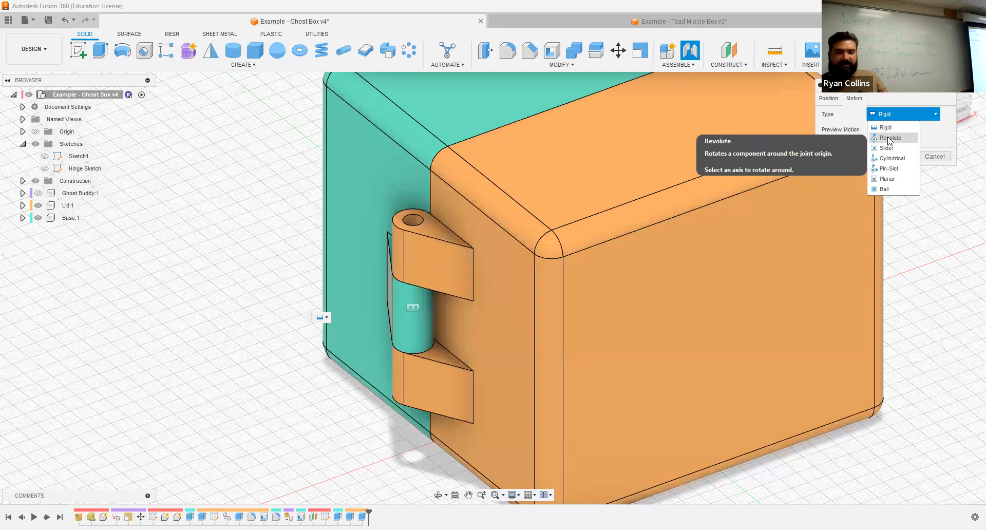
click(891, 137)
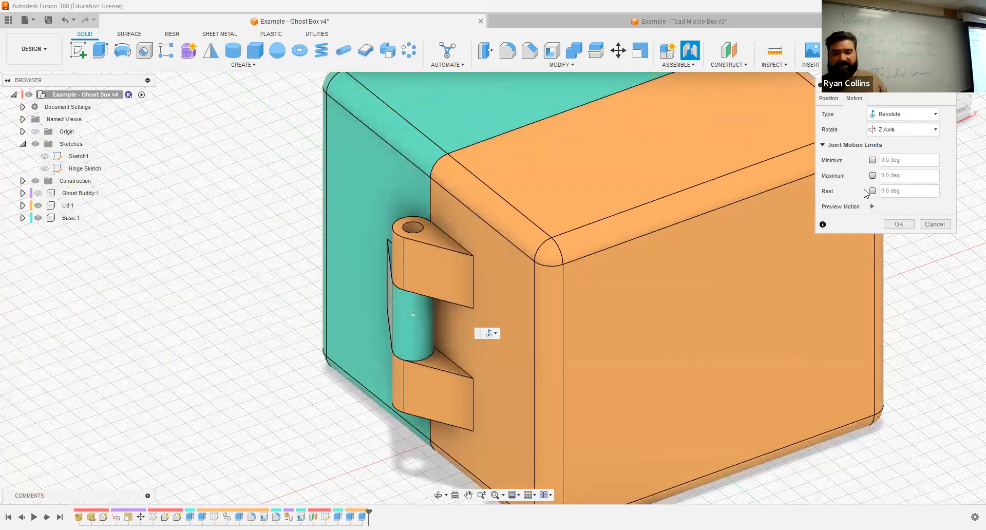
click(921, 132)
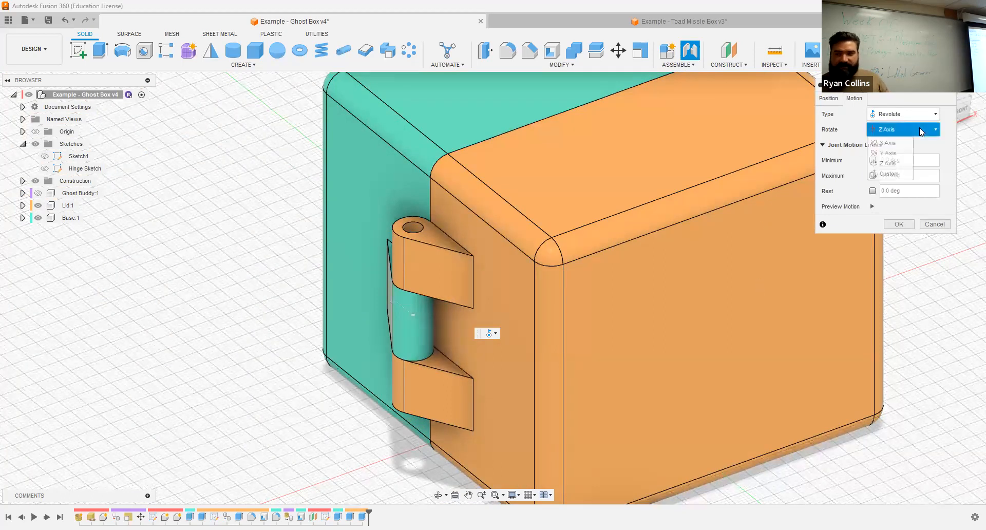
click(889, 153)
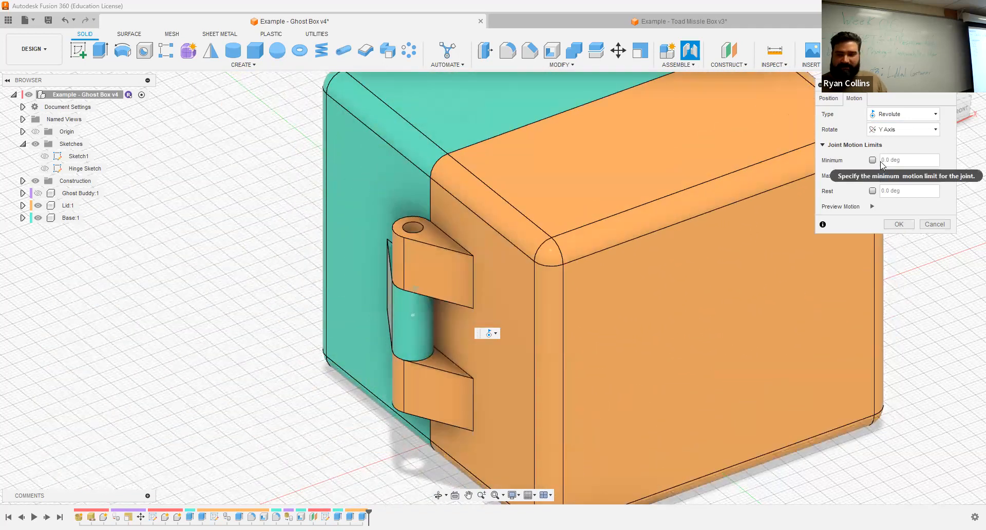
Step: Try the Slider, Cylindrical, Pin-Slot, Planar and Ball motion types in turn to compare how each moves the Lid
click(916, 118)
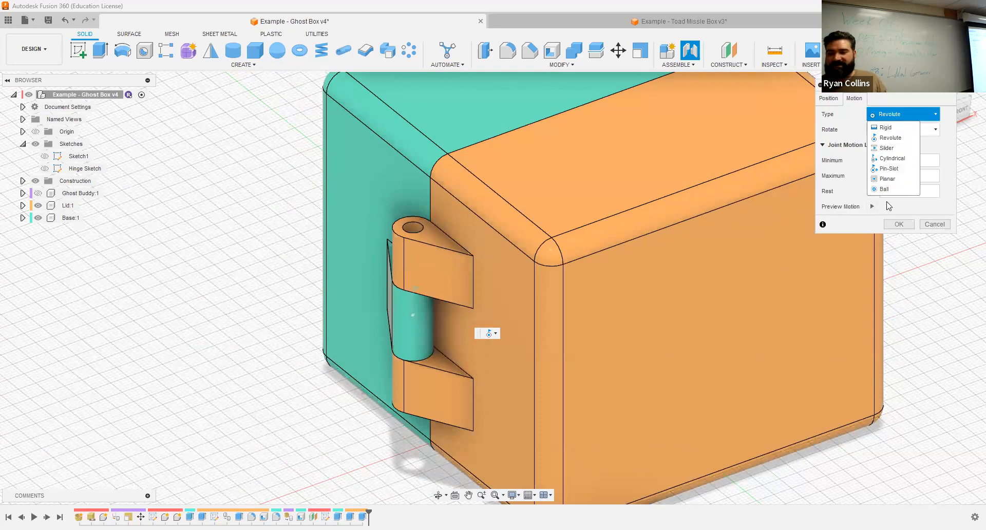
click(888, 148)
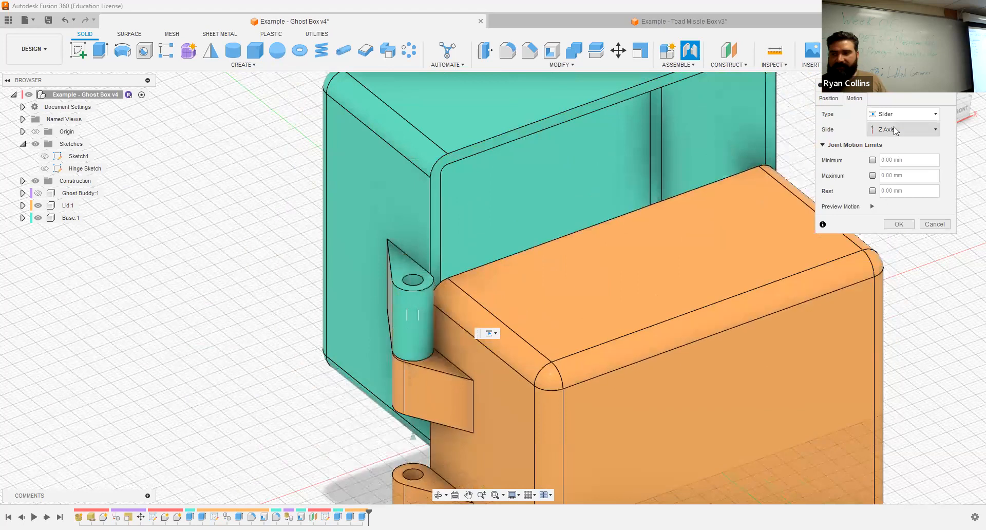
click(897, 116)
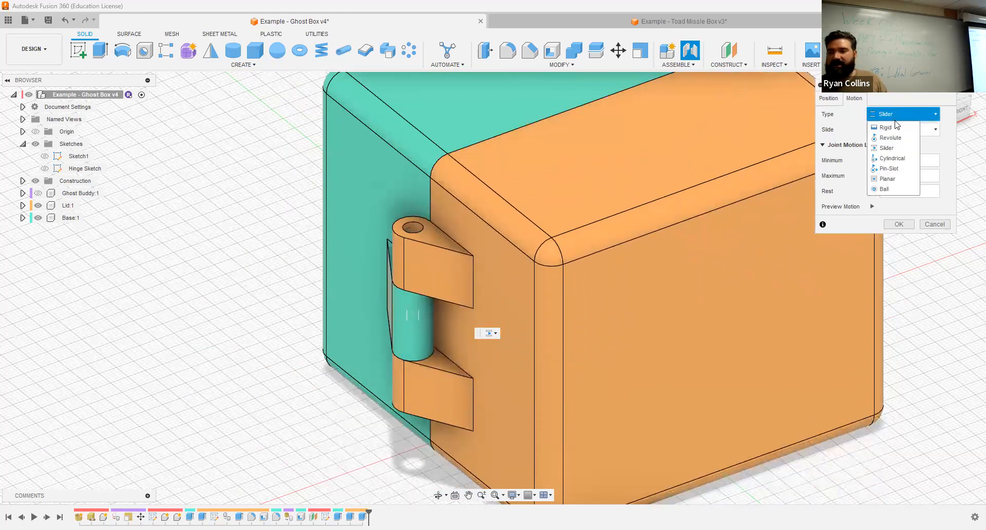
click(892, 158)
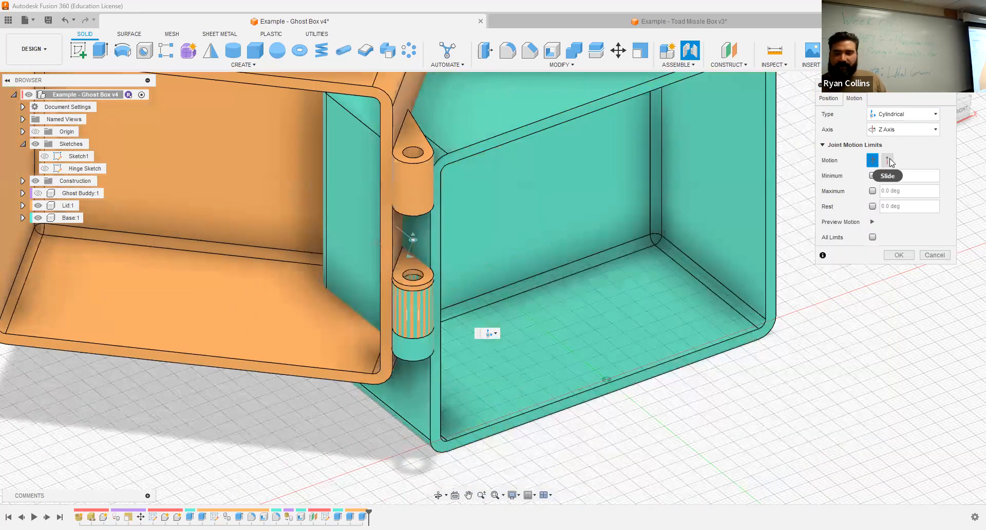
click(924, 118)
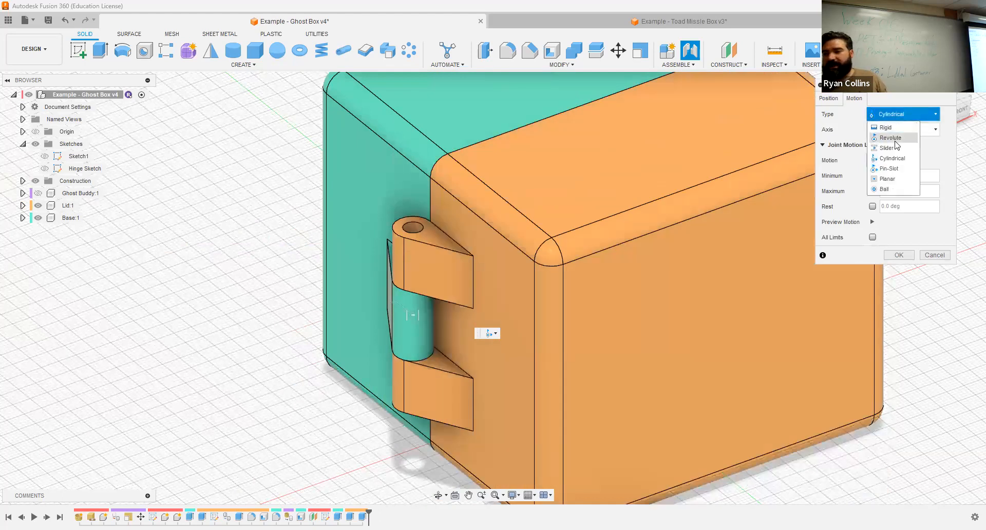
click(890, 168)
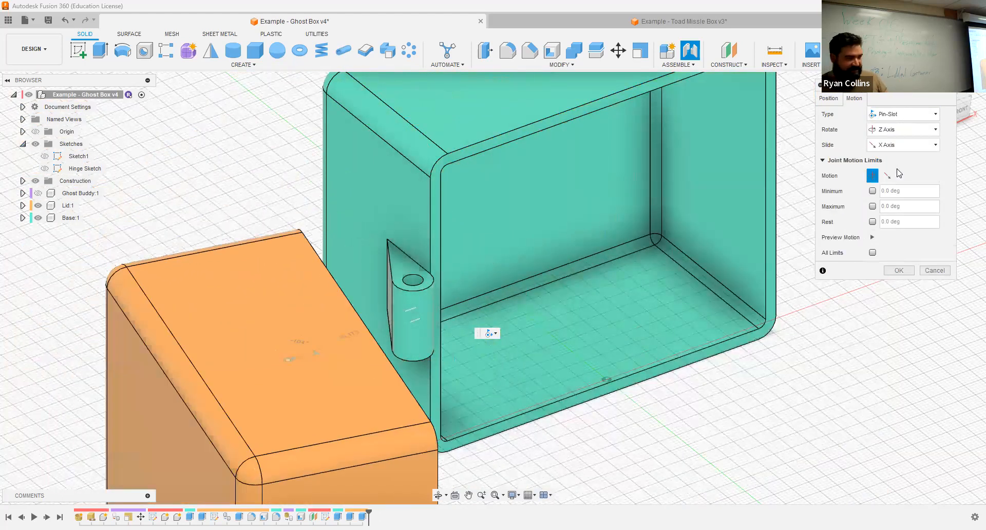
click(915, 114)
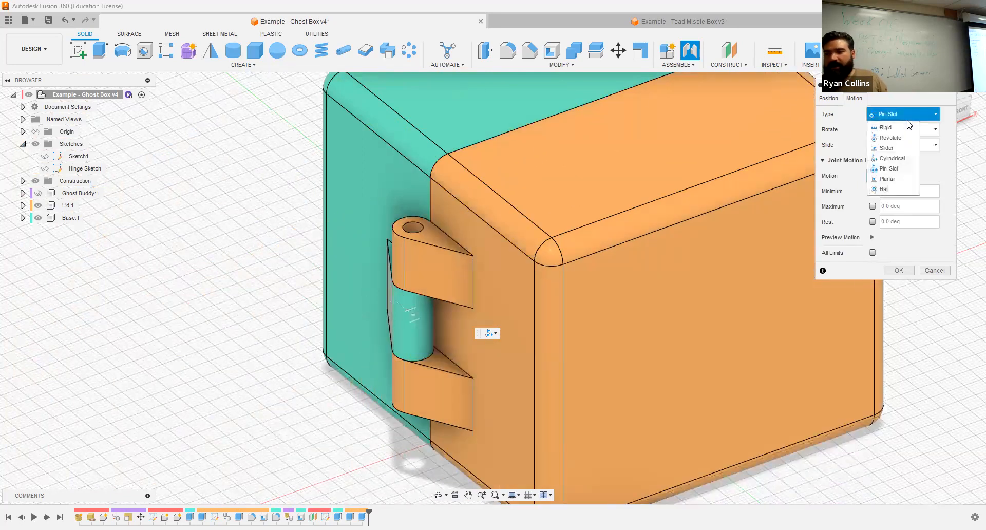
click(897, 179)
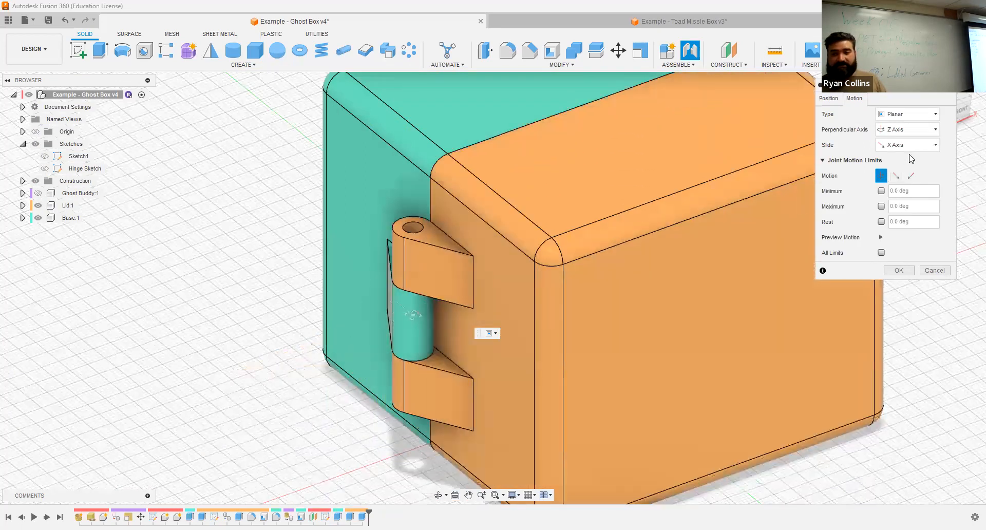
click(912, 114)
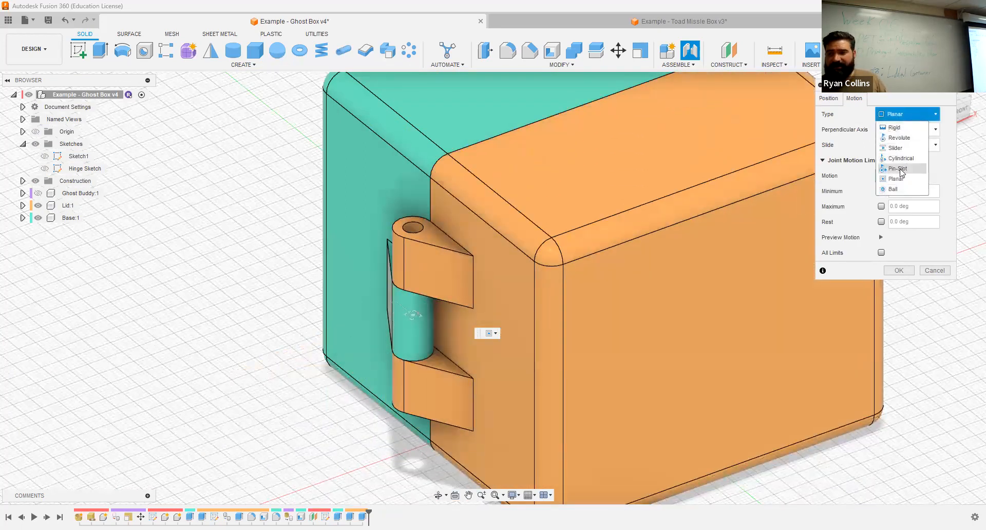
click(895, 190)
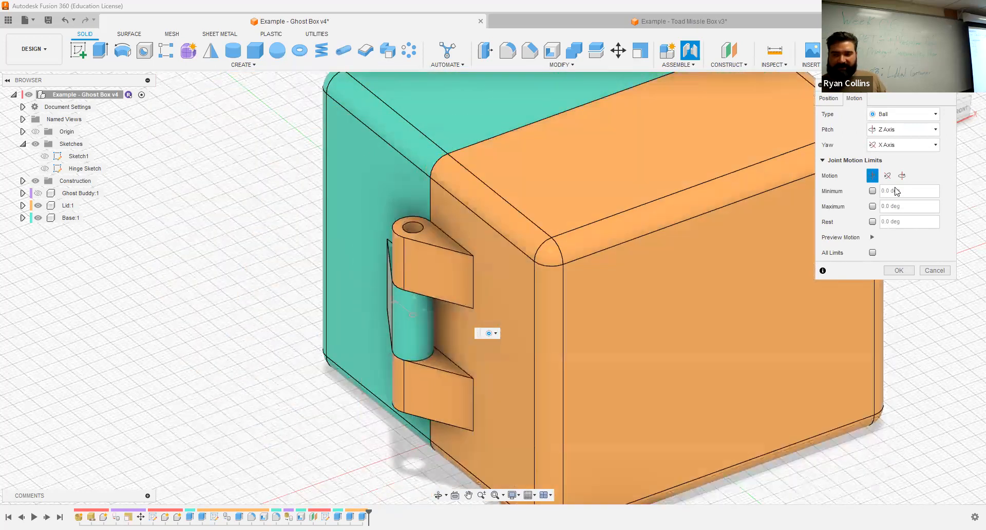
Step: Set the joint's motion type to Revolute about the Z axis and create the joint
click(911, 114)
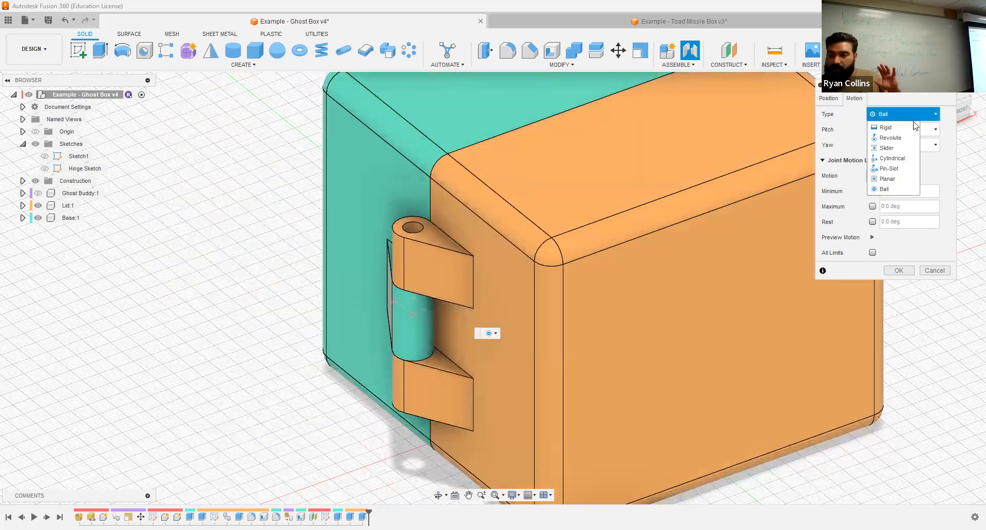
click(902, 138)
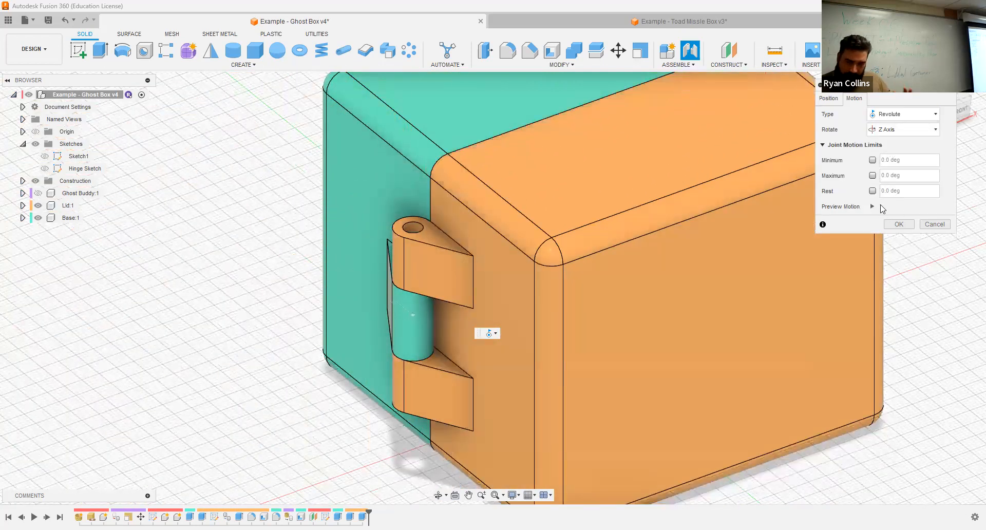
click(899, 224)
scroll(479, 284, down, 5)
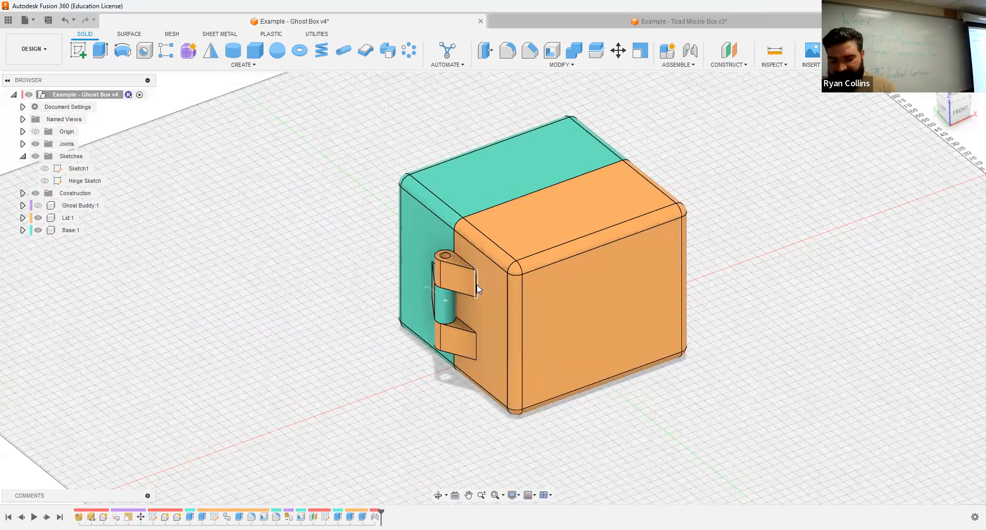
Step: Save the design with the version description "Joint Created"
key(ctrl+s)
text(Joint Created)
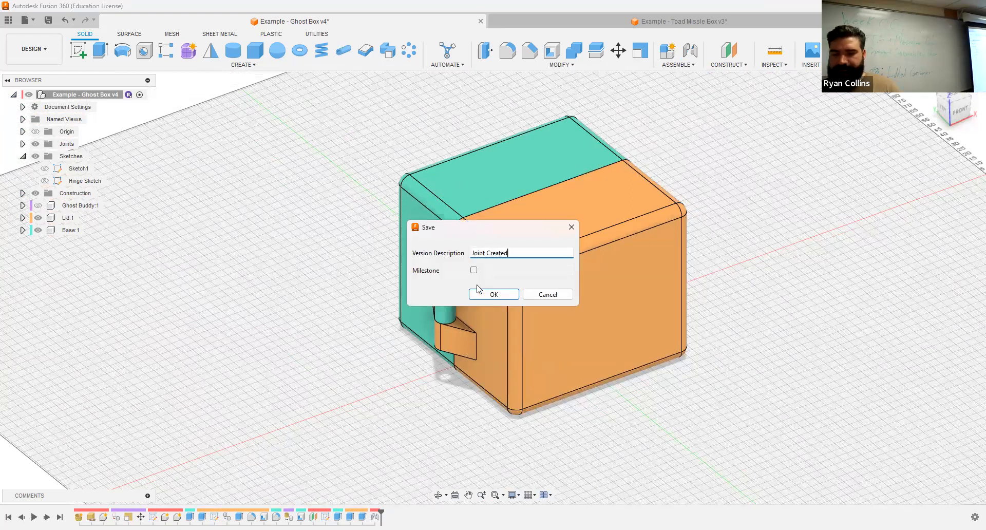
click(480, 293)
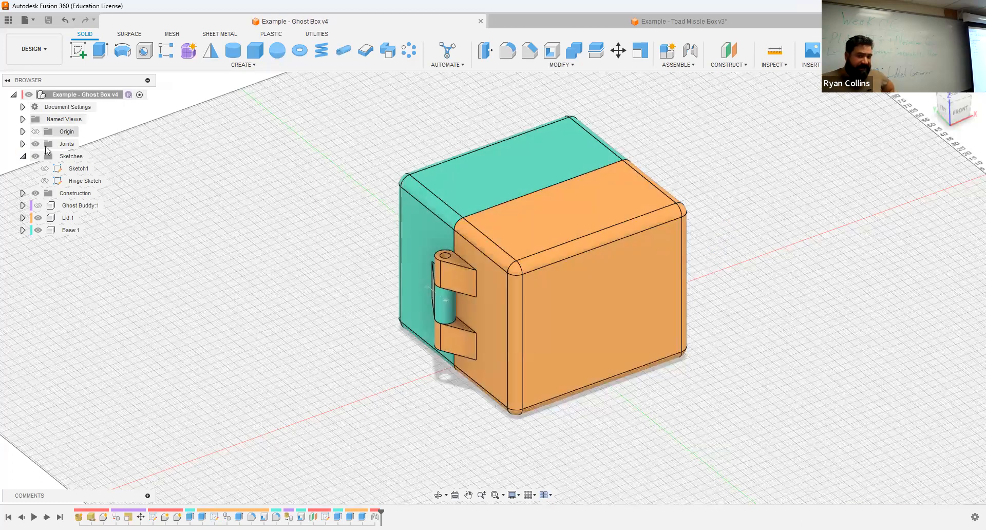
Step: Open the motion limits of the Revolute joint and preview the Lid's unrestricted rotation
click(22, 156)
click(23, 144)
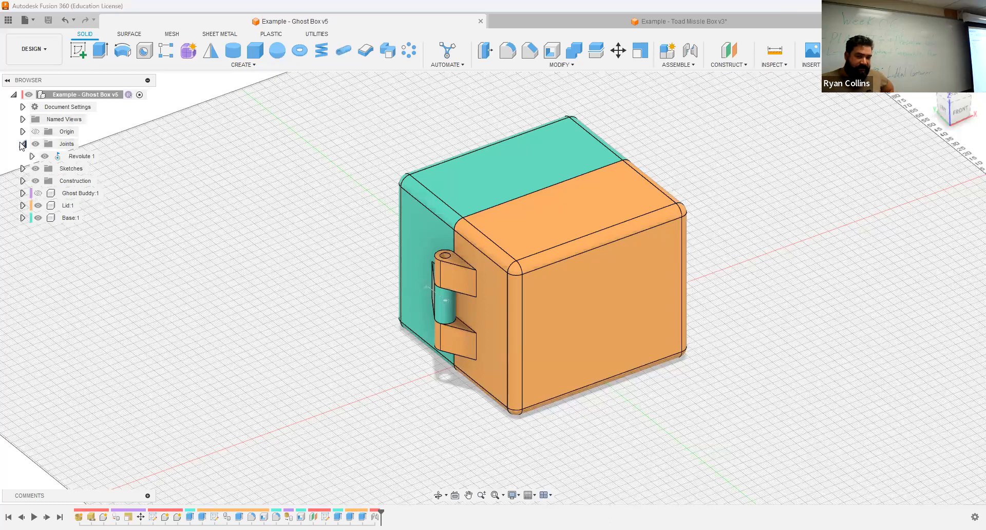
click(106, 156)
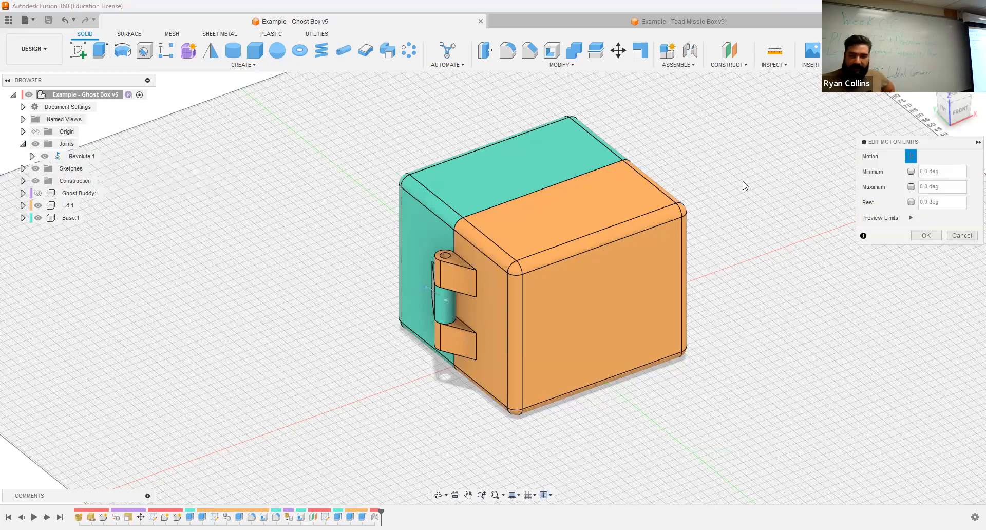
click(911, 218)
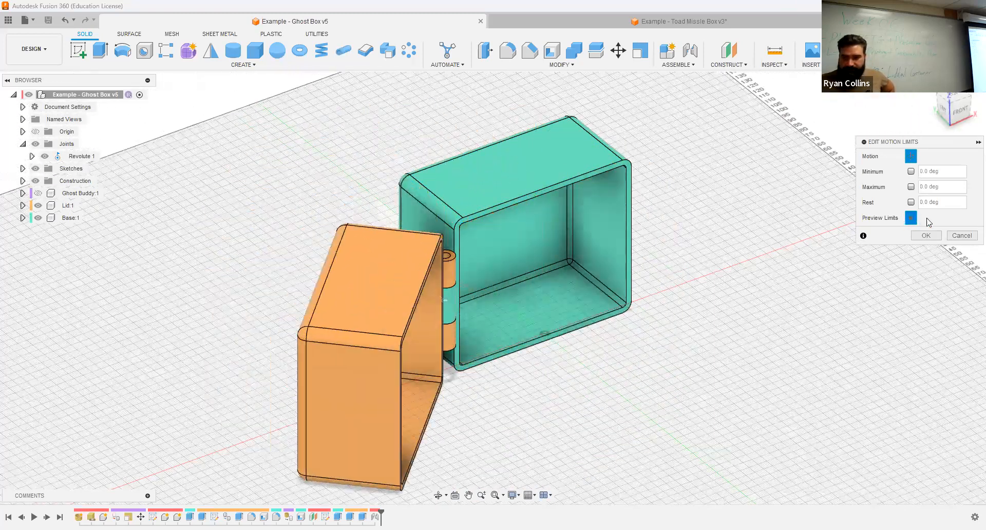
click(913, 220)
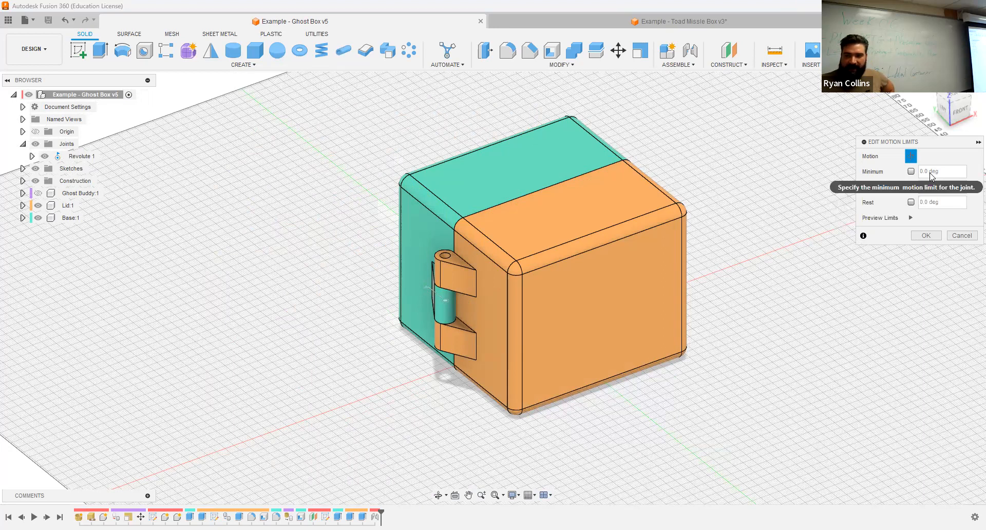
Step: Enable the joint's minimum and maximum limits and set the minimum to -100 deg, with the maximum at 0 deg
scroll(444, 308, up, 5)
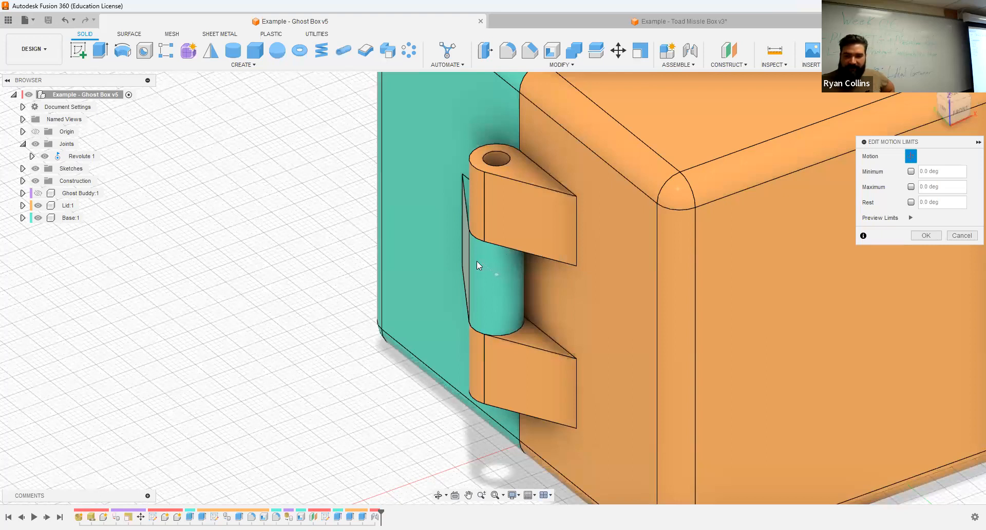
click(912, 171)
click(911, 187)
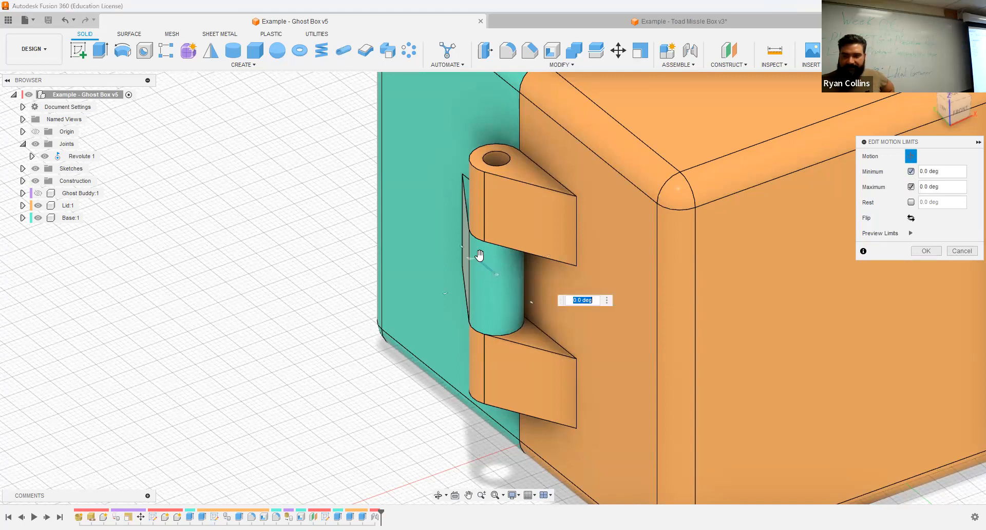
drag(480, 251, 574, 265)
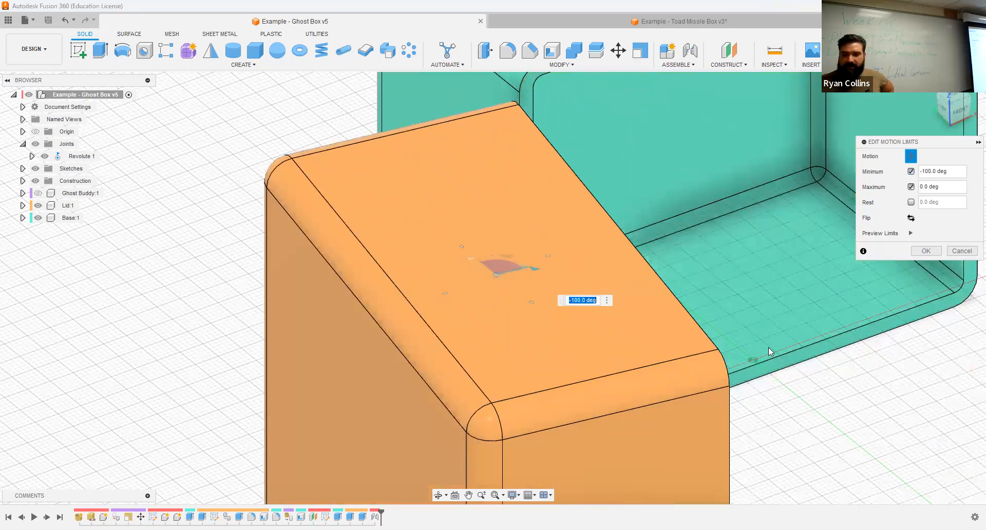
scroll(768, 347, down, 3)
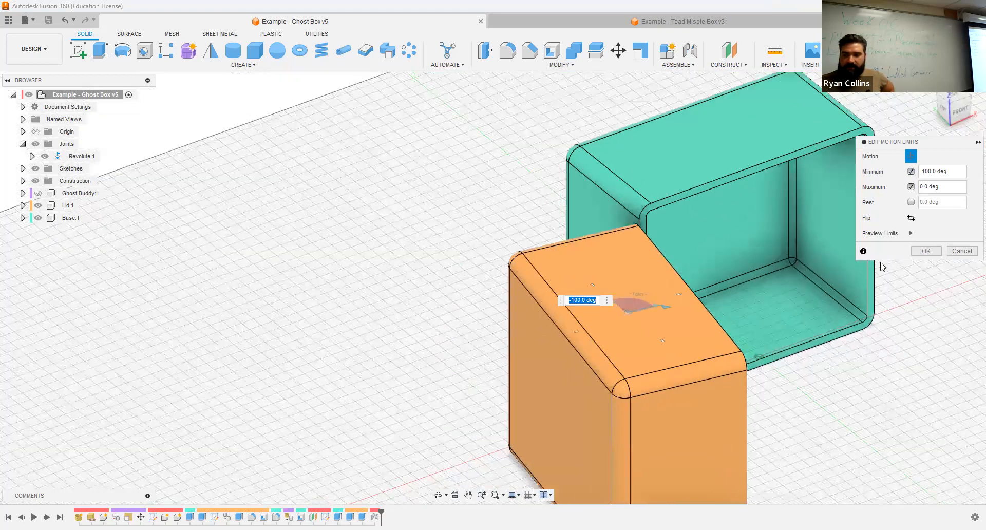
Step: Preview the limits, flip the range twice to 260 deg minimum and 360 deg maximum, and apply them
click(911, 233)
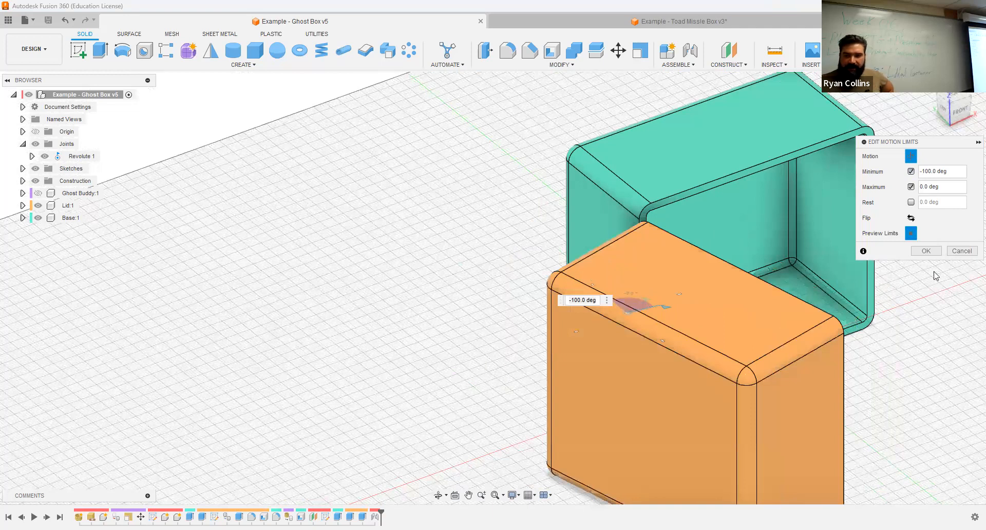
middle_drag(791, 288, 589, 273)
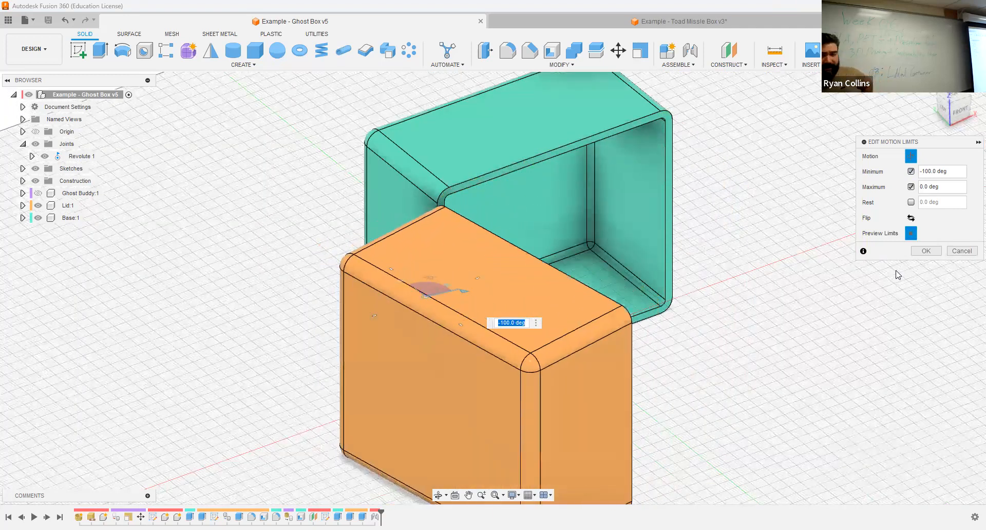
click(911, 218)
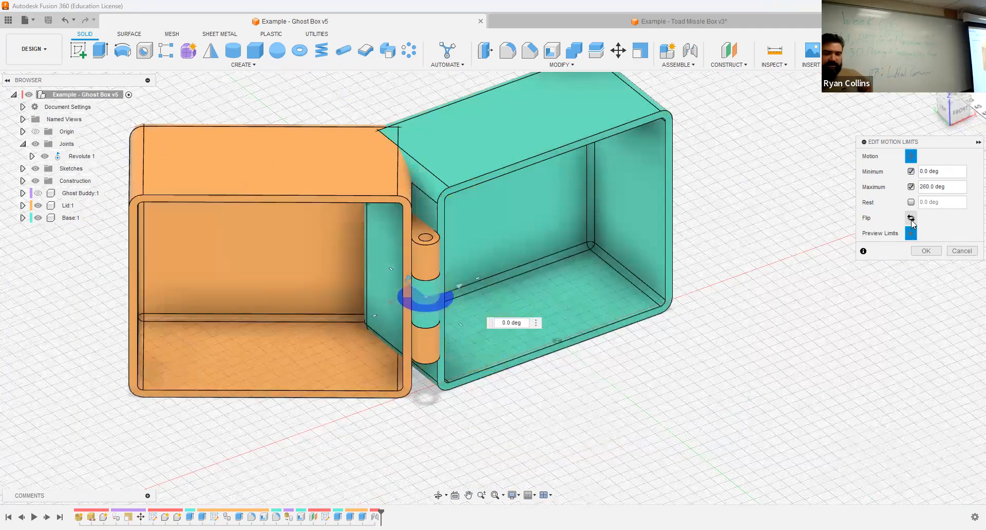
click(911, 218)
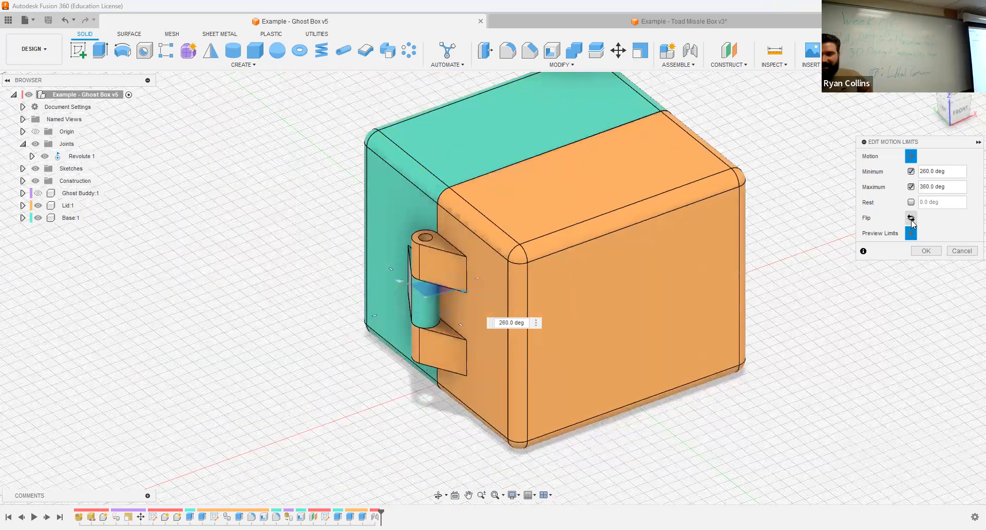
click(925, 251)
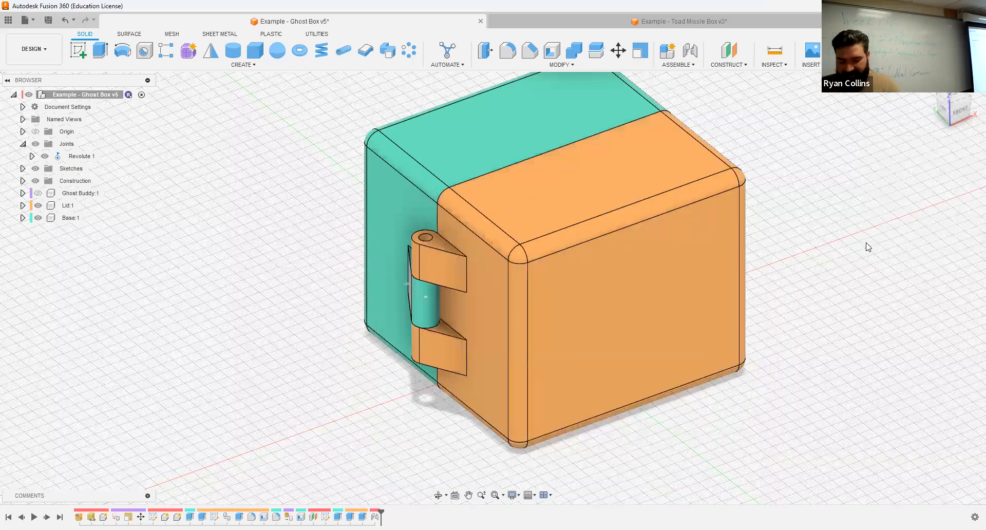
Step: Save the design with the version description "Joint Limits"
key(ctrl+s)
text(Joint Limits)
key(Return)
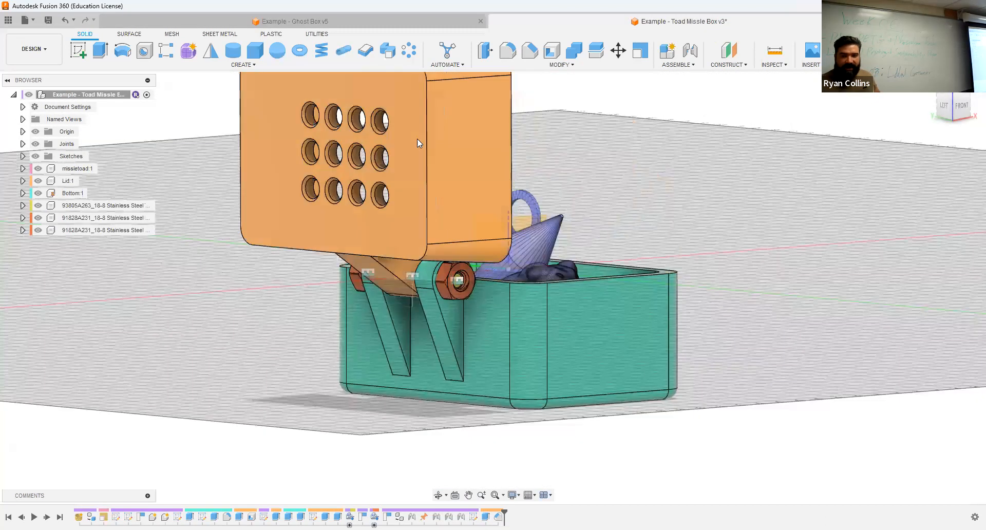
Step: In the Toad Missle Box design, swing the Lid about its hinge to examine the joint's motion
drag(417, 139, 799, 175)
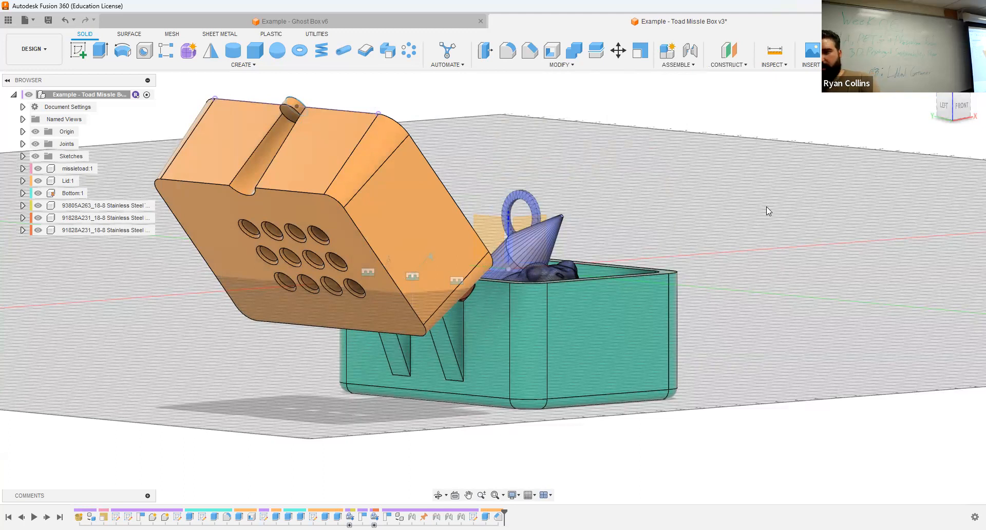
Step: Undo the Lid movement, return to the Ghost Box design, move the ungrounded box as a test, and revert its position
key(ctrl+z)
click(375, 22)
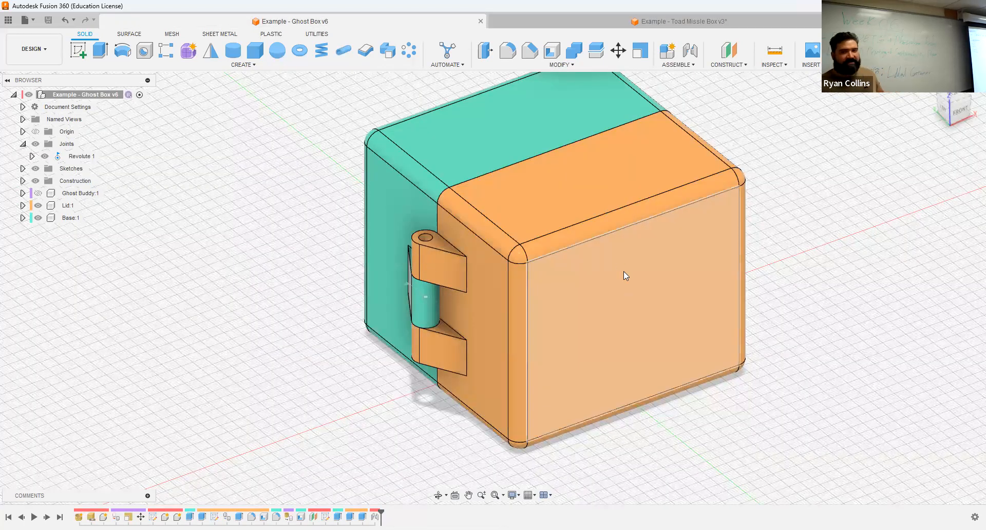
drag(658, 172, 662, 196)
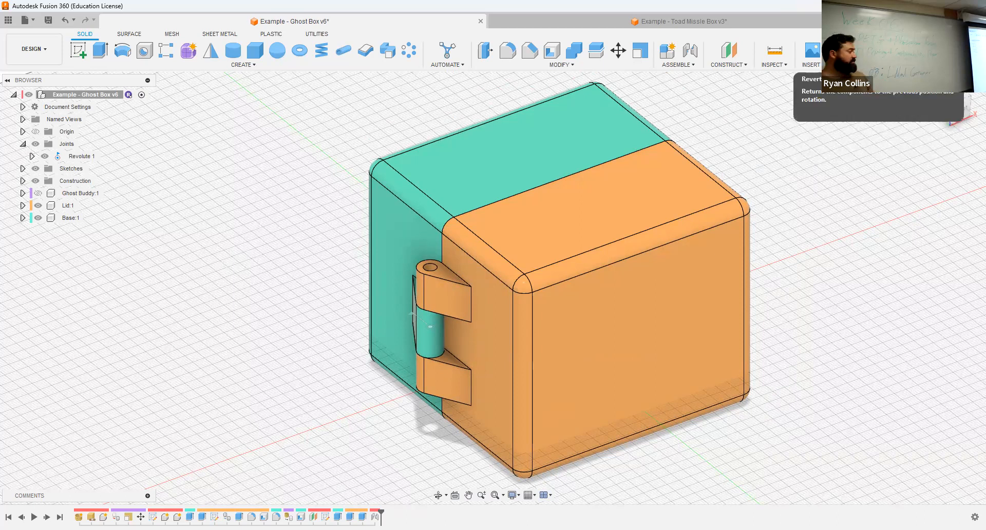
click(885, 51)
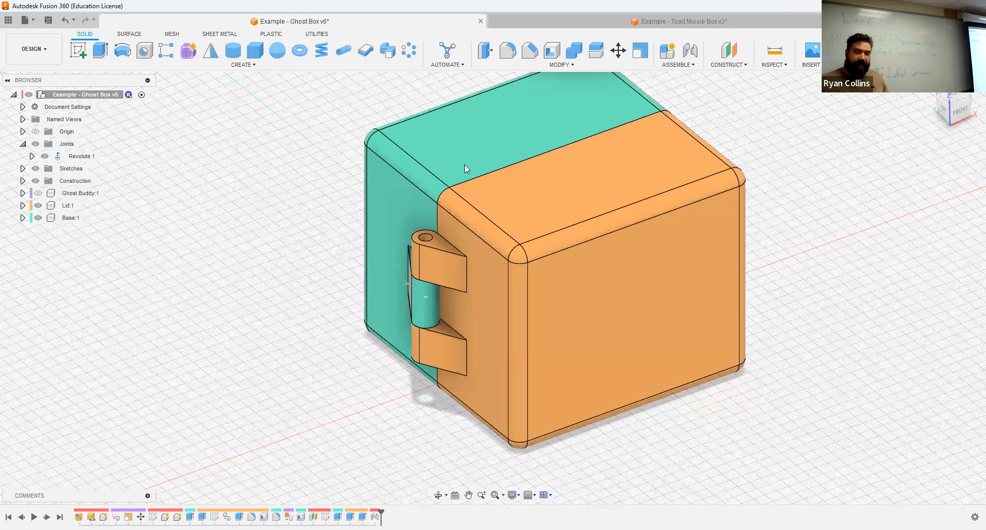
Step: Ground the Base component in the Ghost Box design so it stays fixed in place
click(484, 146)
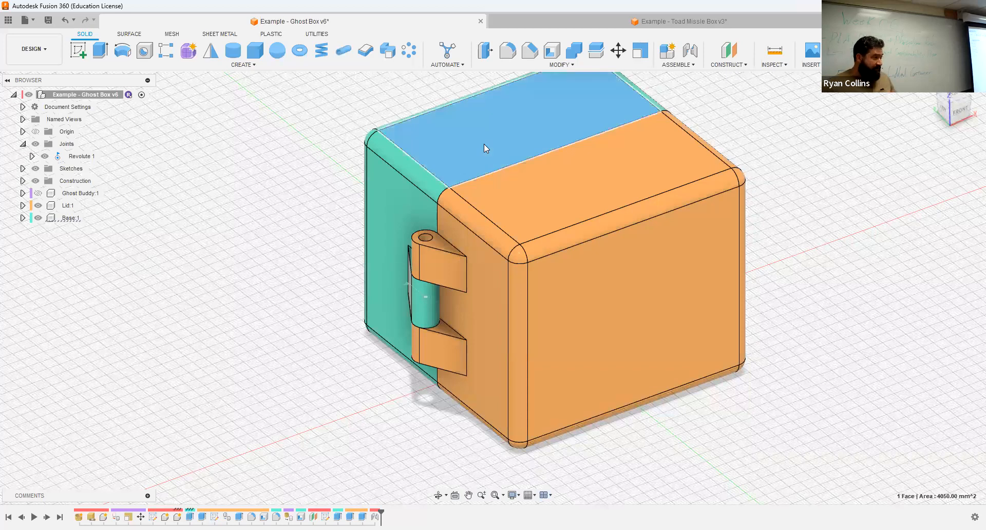
right_click(57, 220)
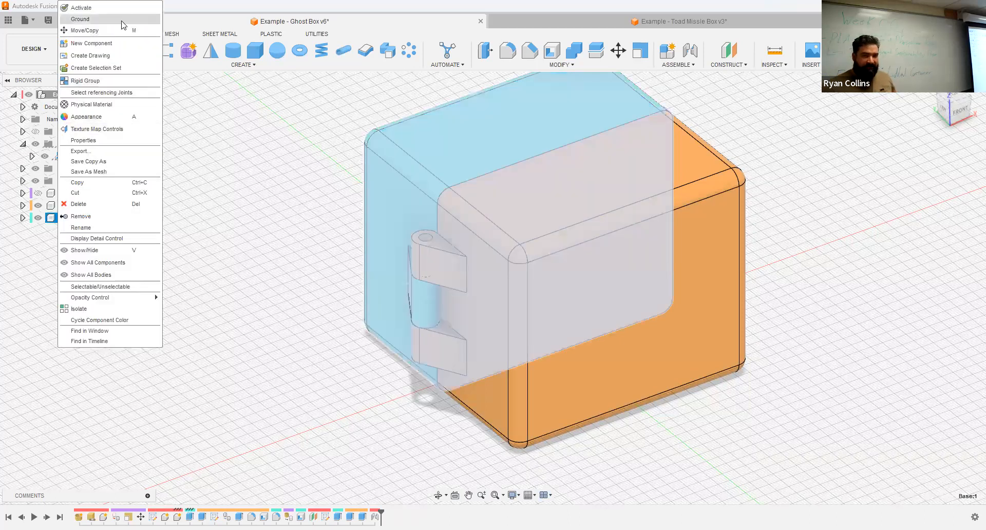
click(91, 24)
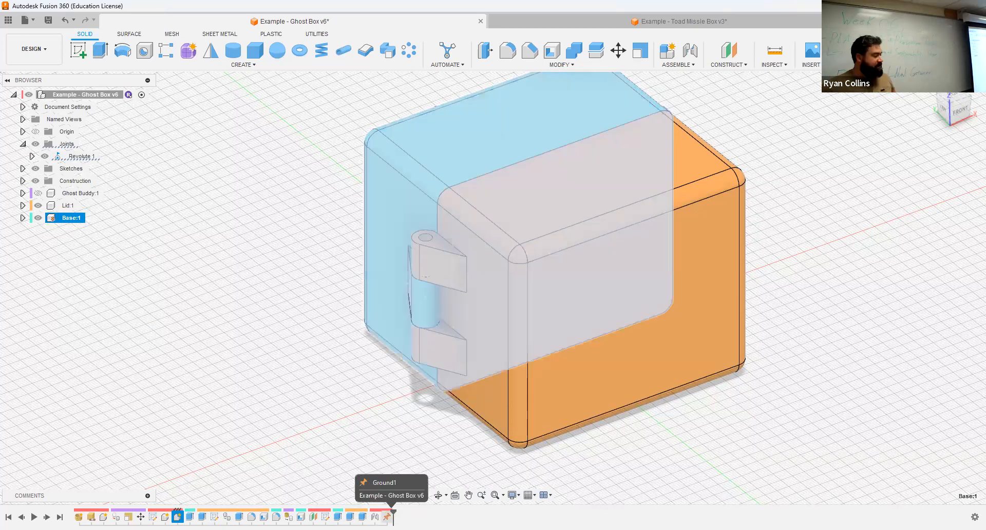
click(304, 417)
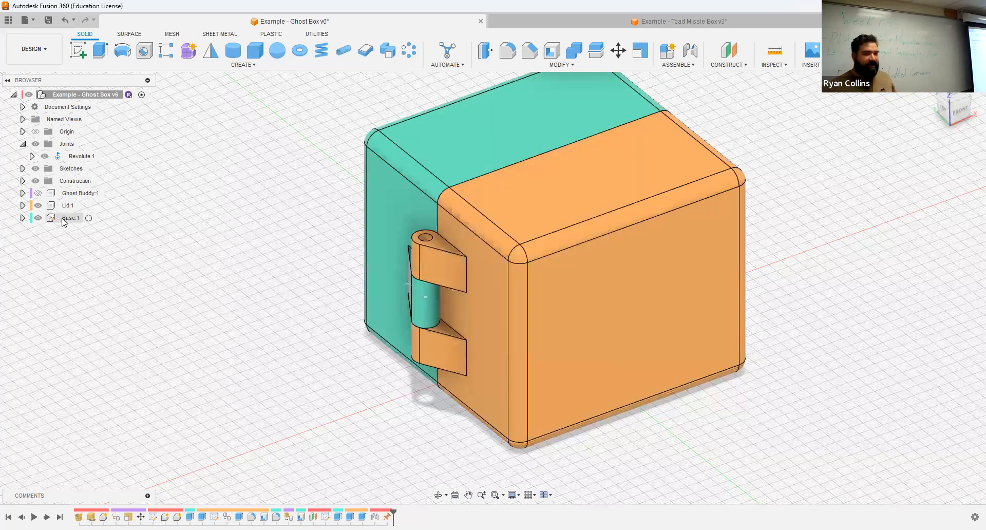
right_click(71, 219)
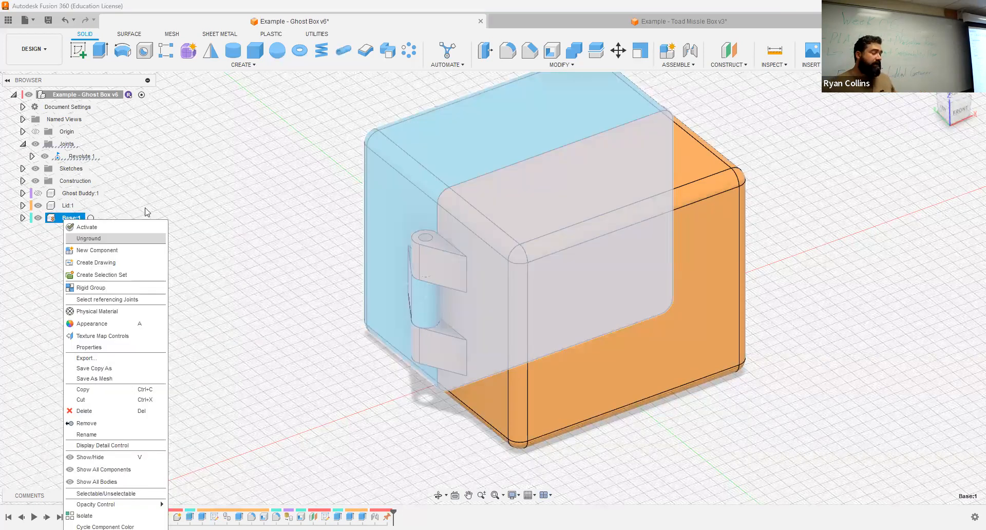
click(801, 266)
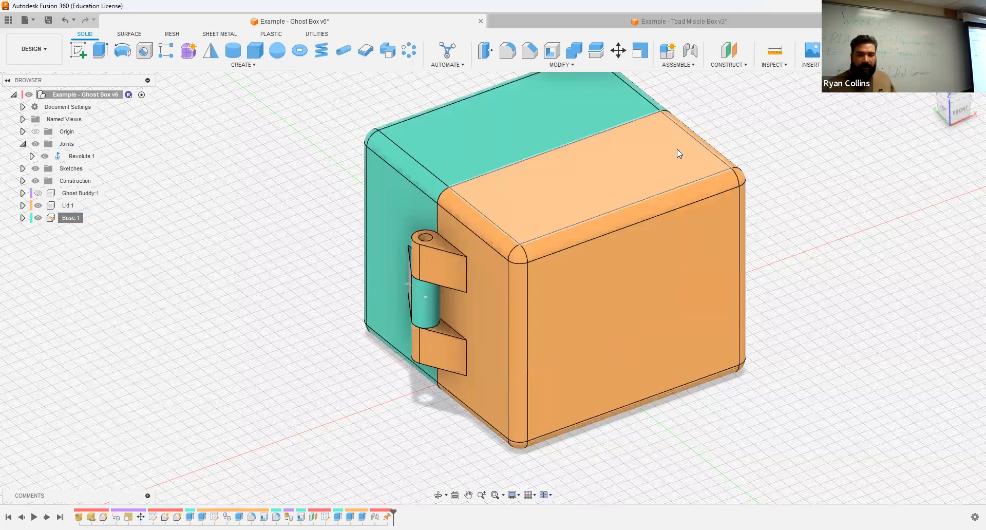
Step: Show the Ghost Buddy component, swing the Lid open to inspect the figure inside the box, and revert the Lid's position
drag(677, 149, 544, 417)
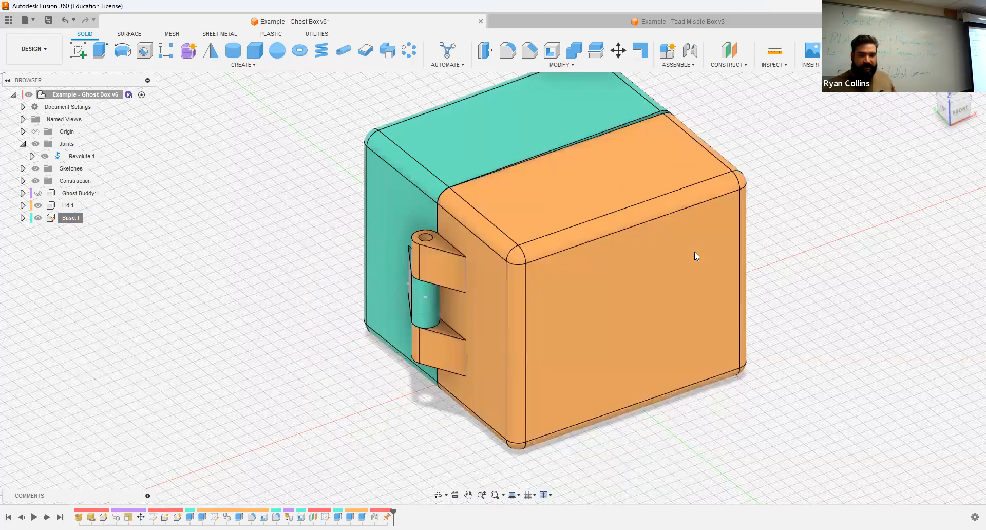
click(42, 195)
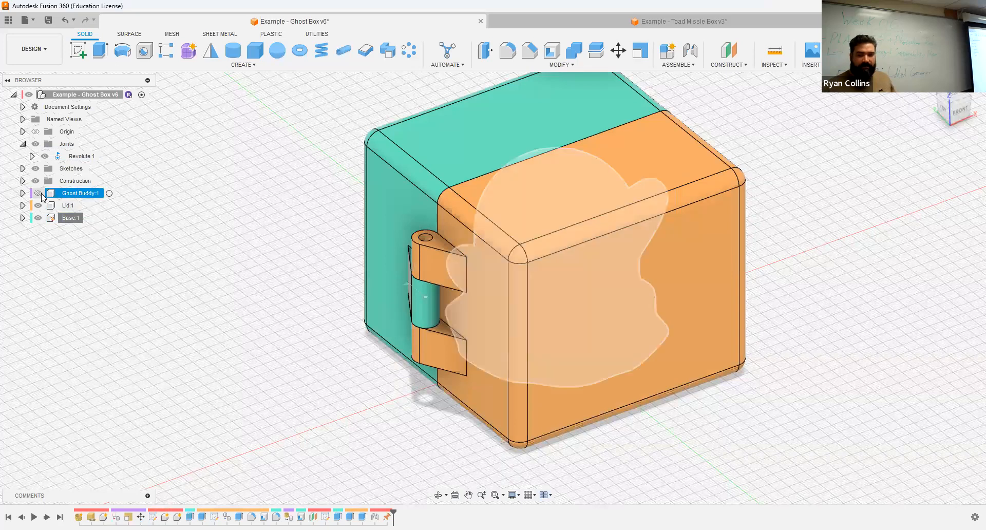
click(40, 193)
shift+middle_drag(779, 248, 455, 295)
drag(456, 295, 280, 172)
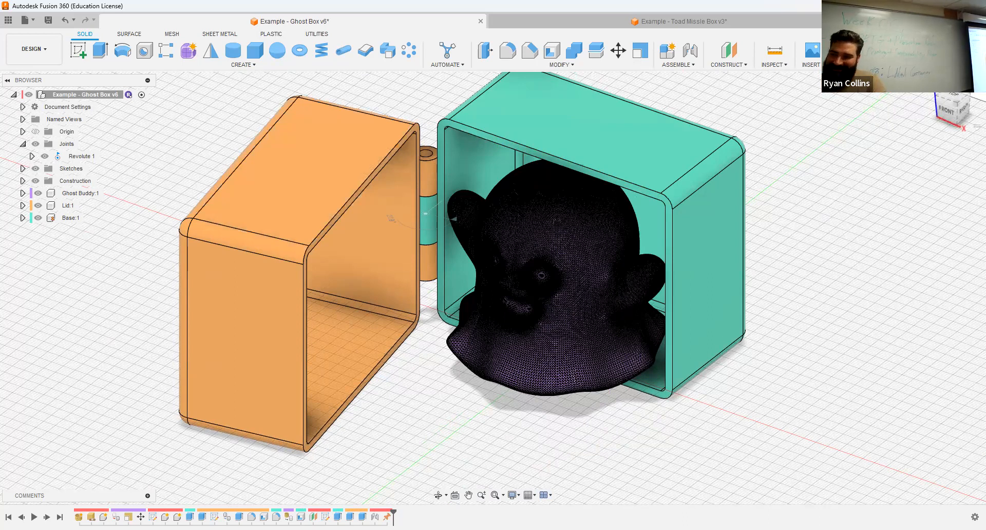
click(910, 51)
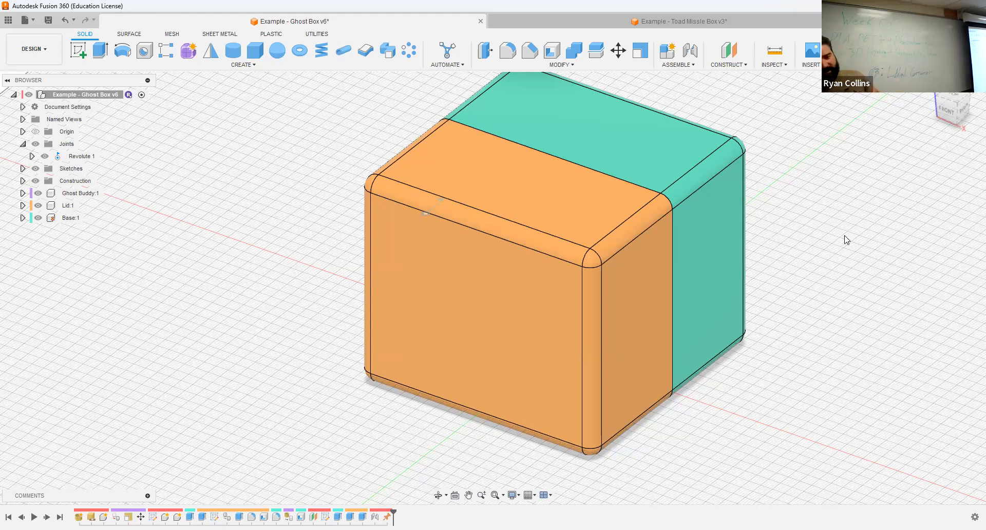
Step: Start inserting a McMaster-Carr component and filter the threaded rods and studs to metric M5
middle_click(836, 205)
middle_click(836, 205)
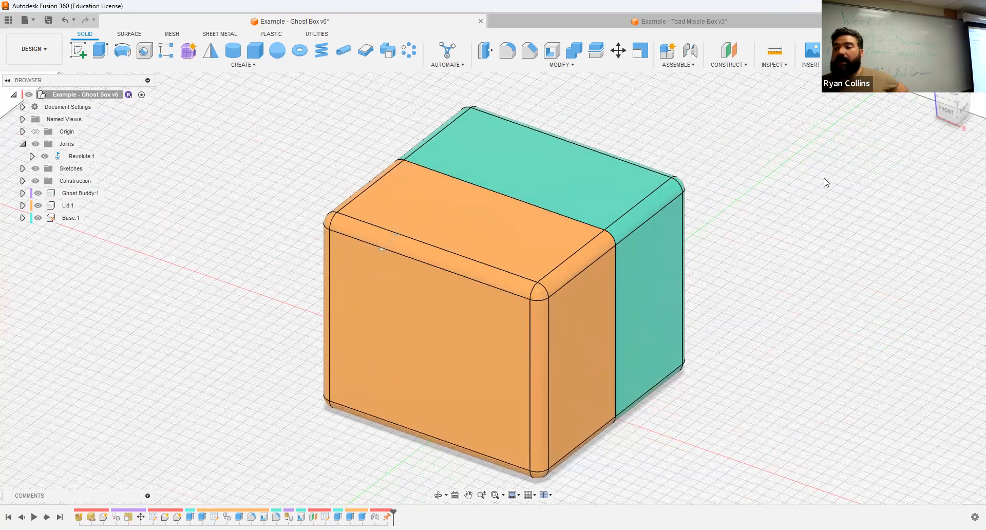
click(812, 65)
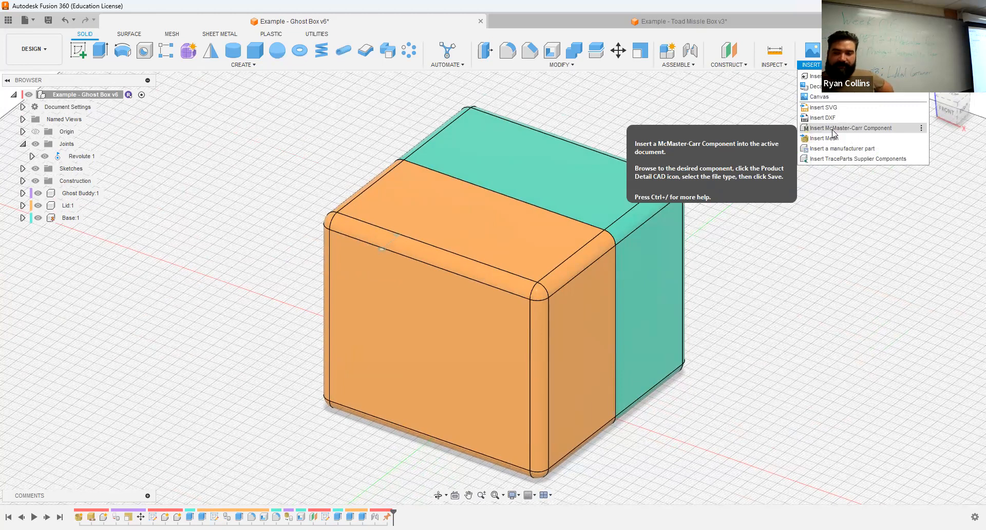
click(851, 128)
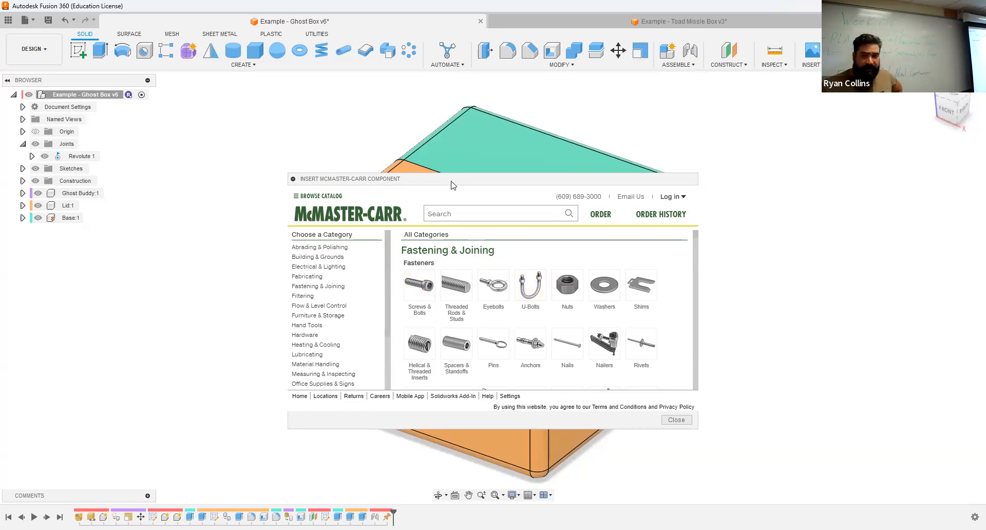
drag(332, 140, 334, 144)
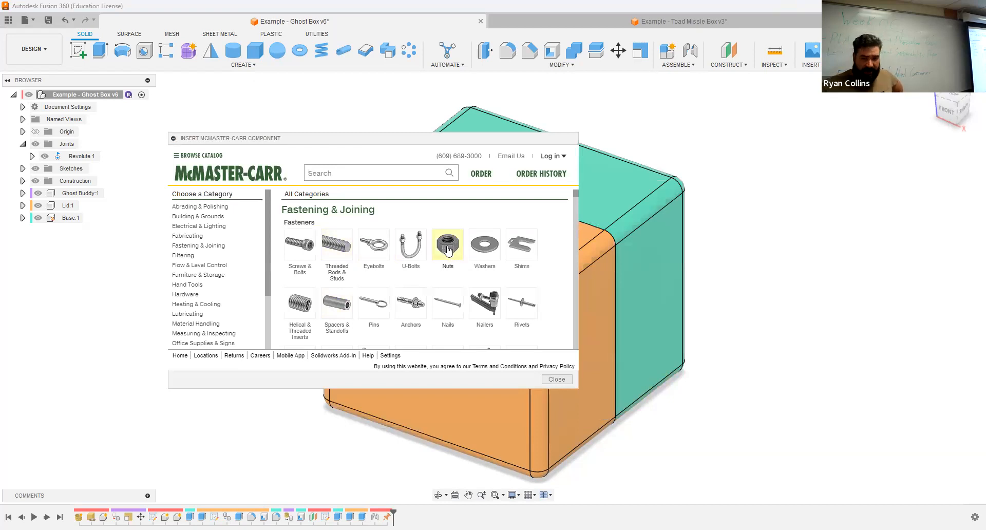
click(339, 246)
click(190, 227)
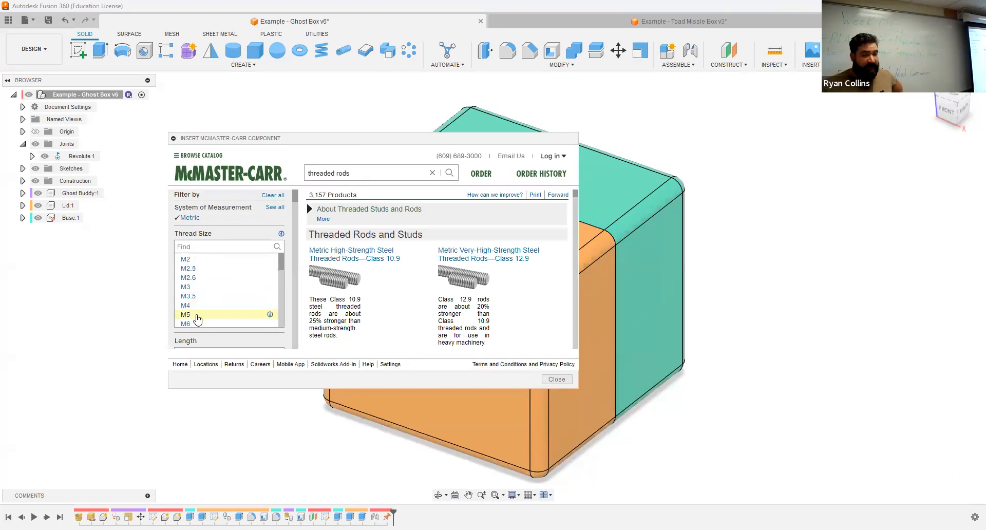
click(185, 315)
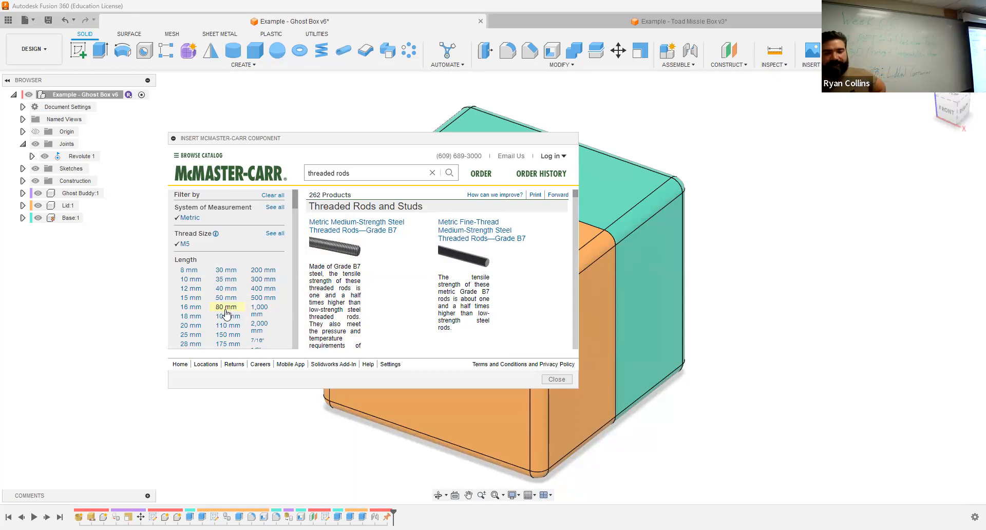
Step: Narrow the threaded rods to a length of 80 mm and fully threaded
scroll(203, 319, down, 2)
scroll(220, 310, up, 1)
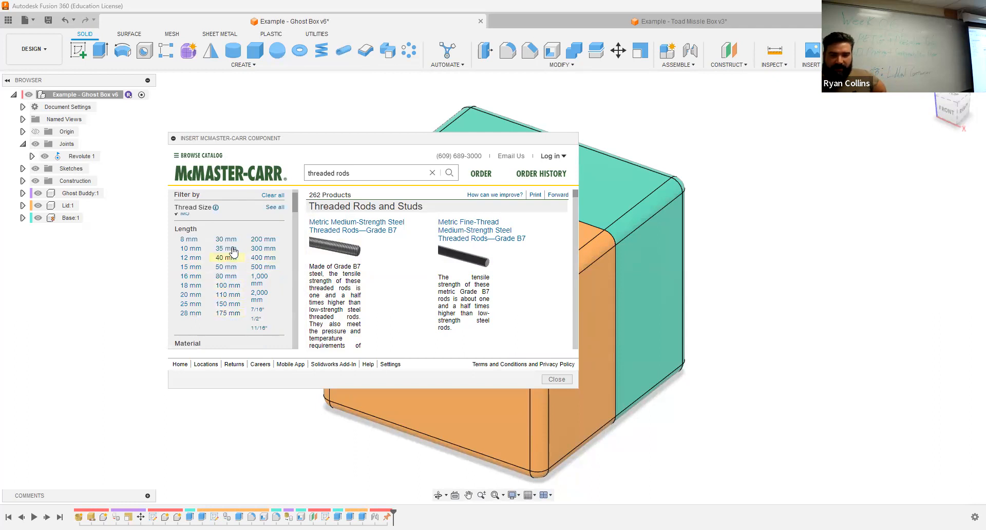
click(230, 278)
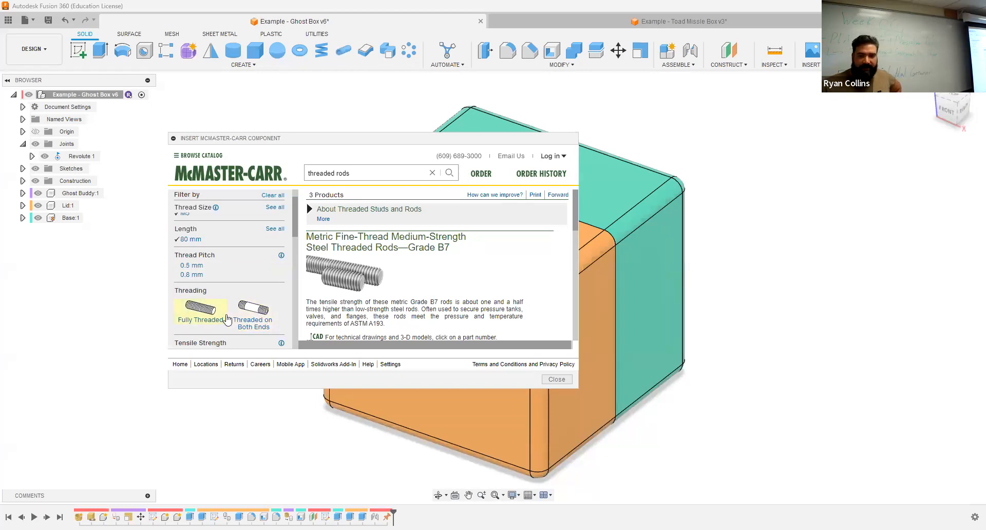
click(204, 325)
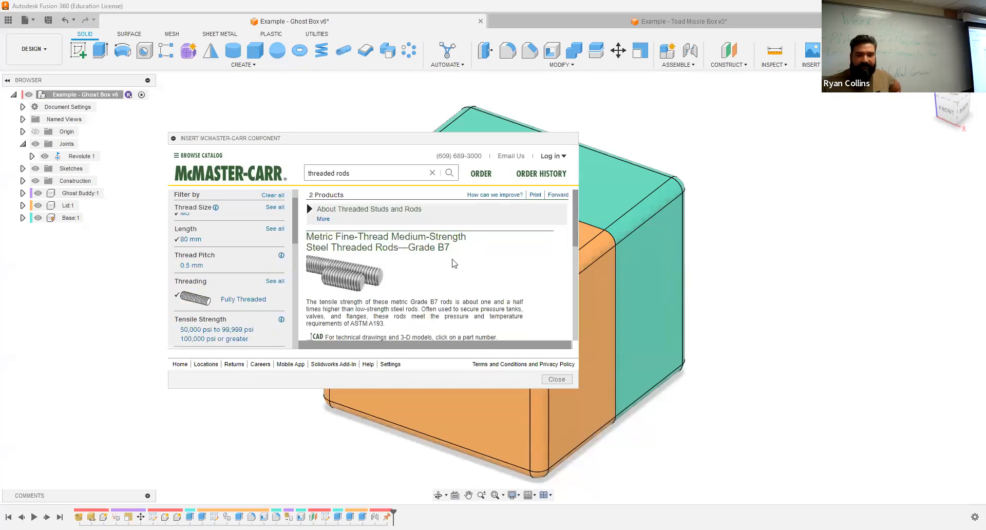
Step: Review the remaining rods and filter options, and restrict the material to Steel
scroll(436, 276, down, 3)
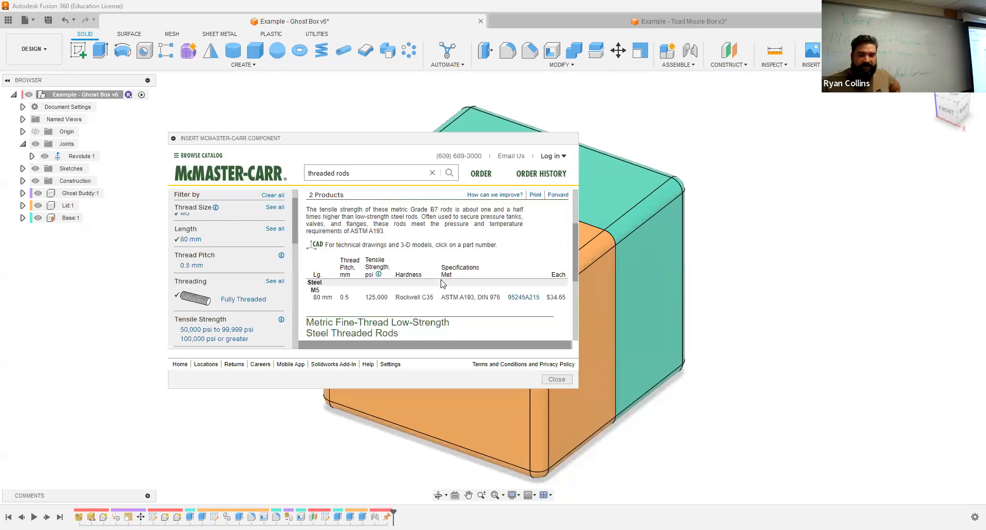
scroll(445, 284, down, 2)
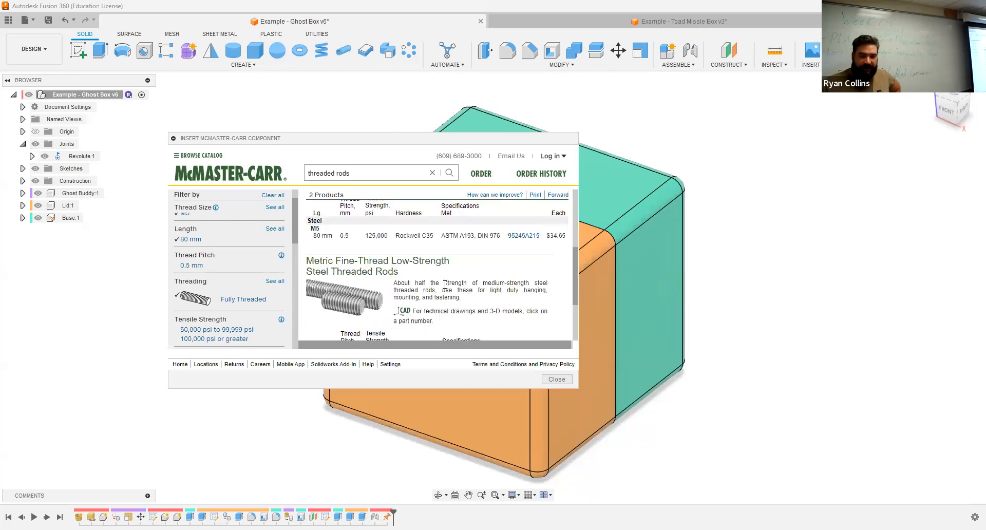
scroll(247, 298, down, 5)
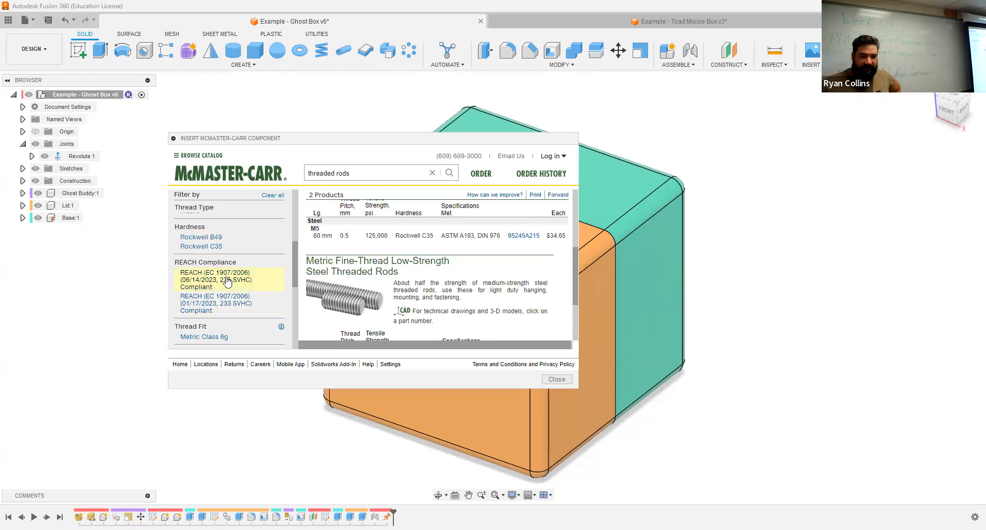
scroll(243, 316, up, 2)
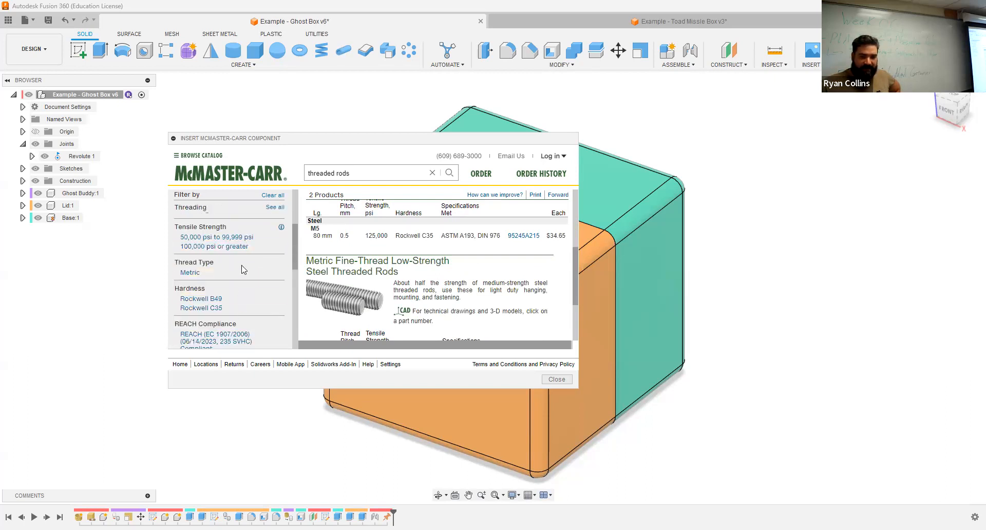
scroll(240, 309, down, 5)
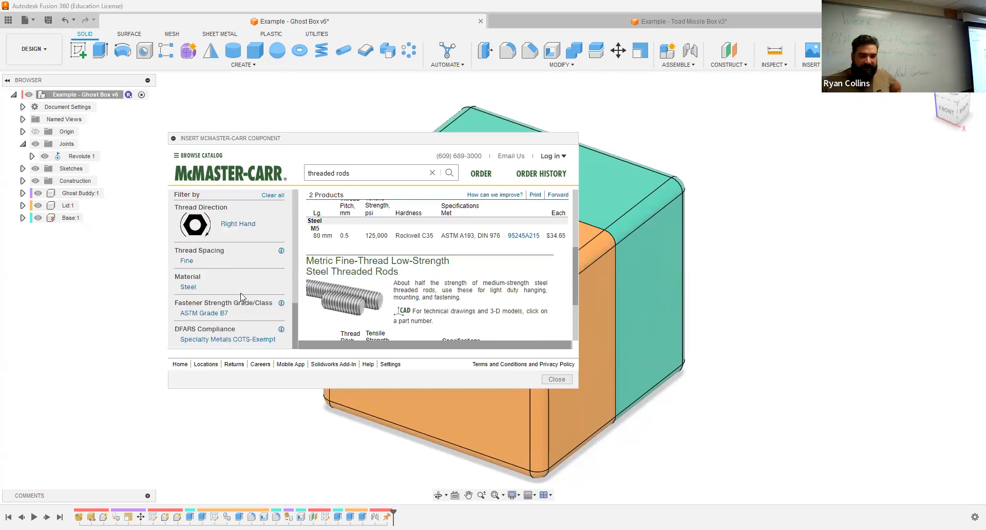
click(193, 291)
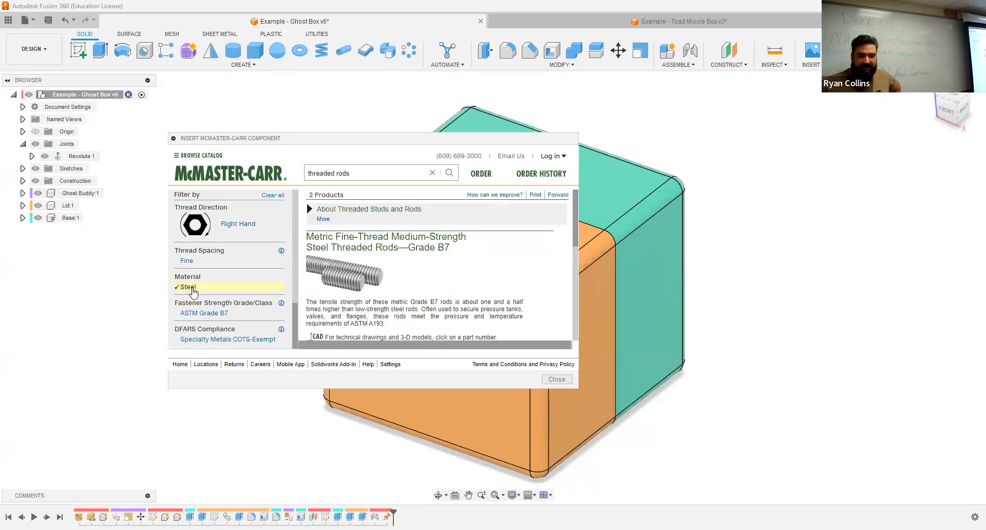
scroll(425, 265, down, 1)
scroll(408, 272, down, 2)
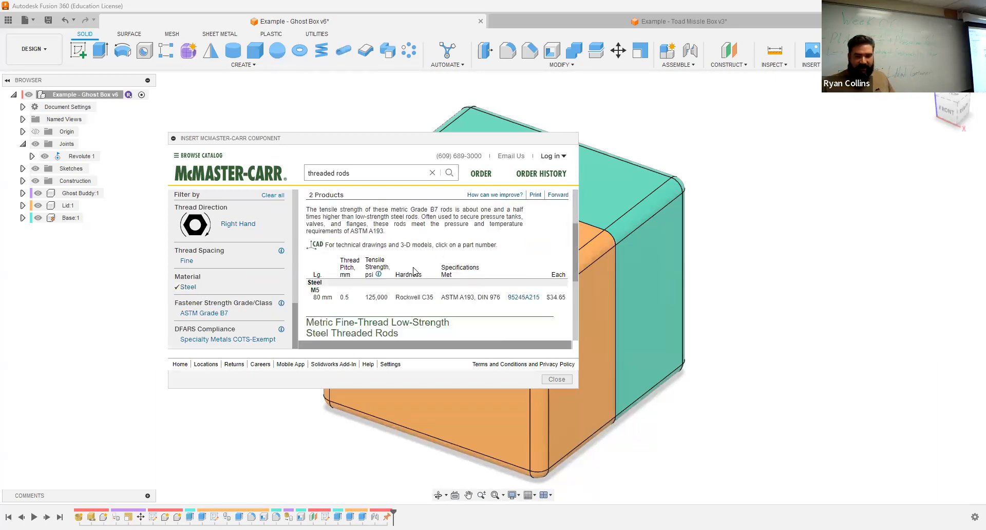
scroll(416, 268, up, 1)
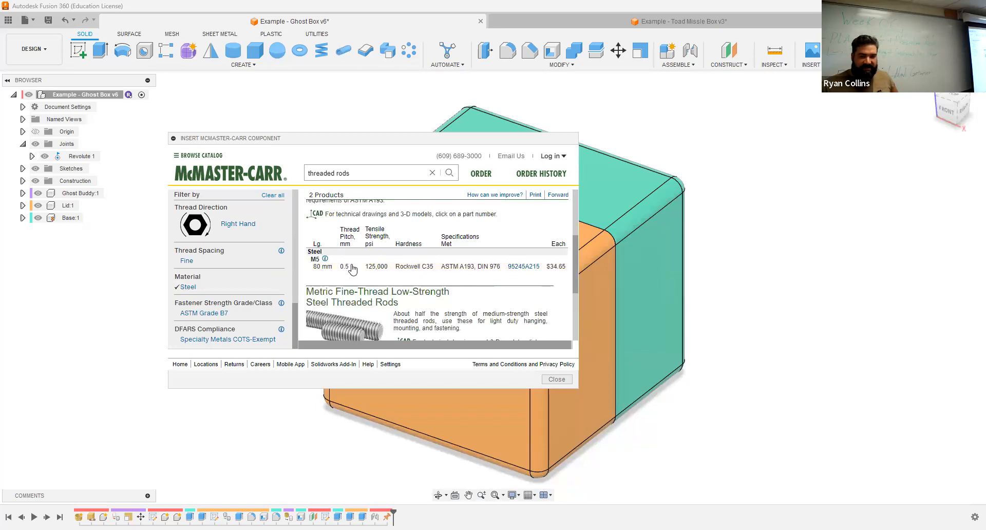
Step: Insert the Grade B7 M5 x 0.5 mm threaded rod, 80 mm long (95245A215), as a 3-D STEP model
click(526, 267)
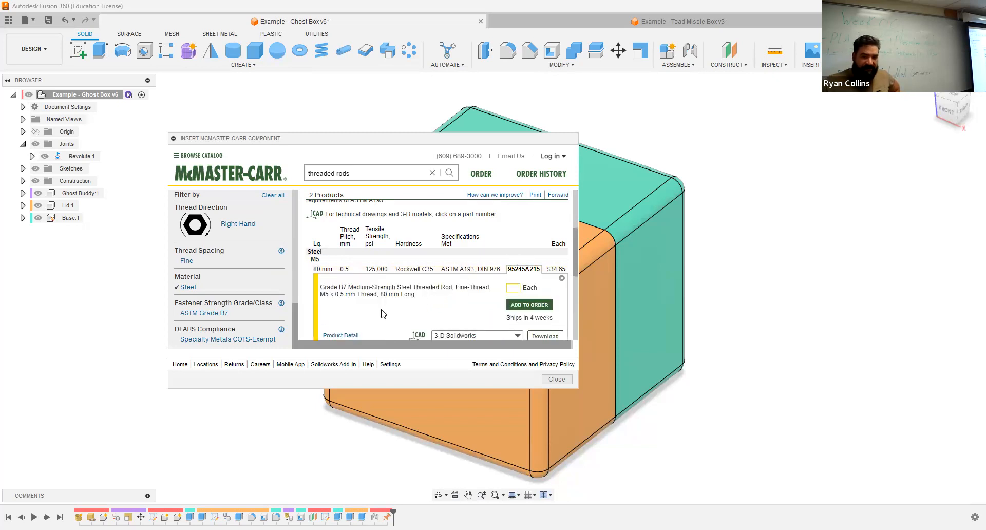
scroll(383, 314, down, 1)
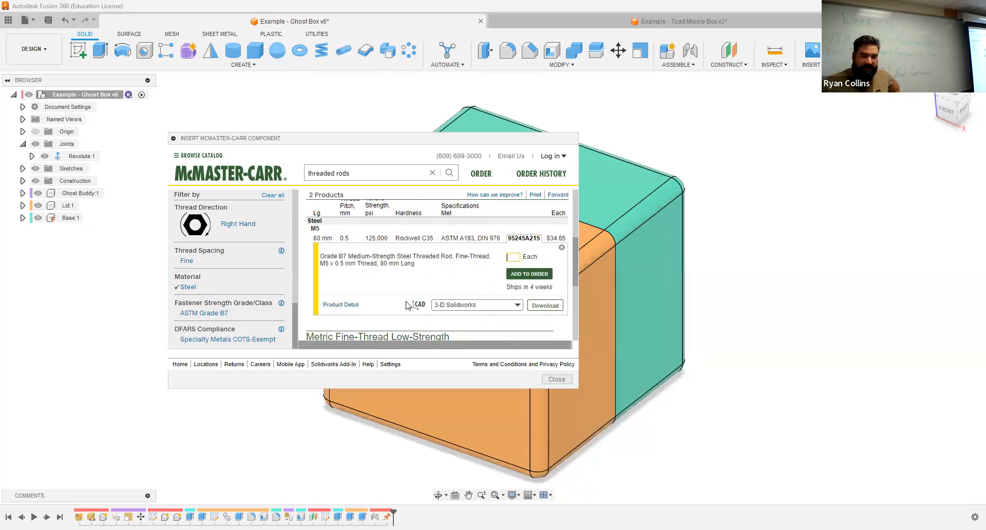
click(517, 305)
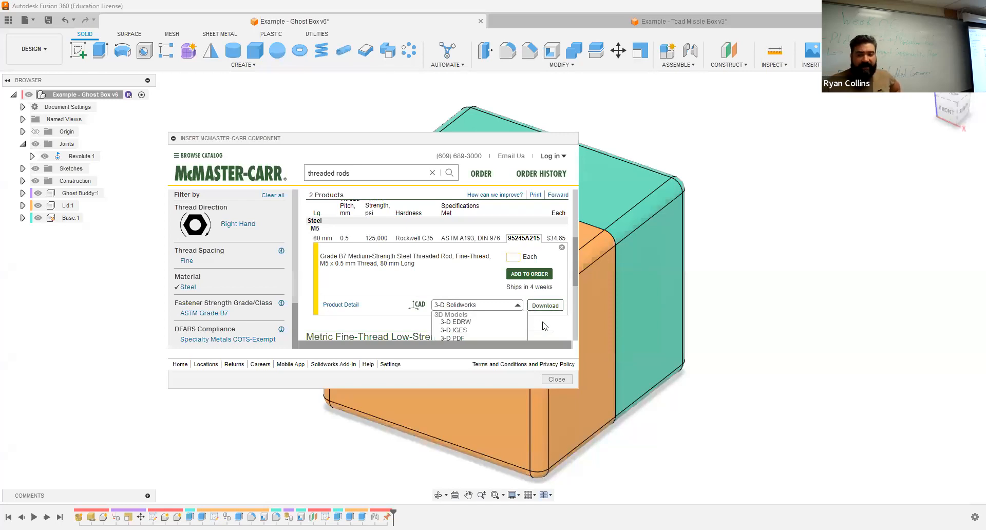
scroll(544, 326, down, 1)
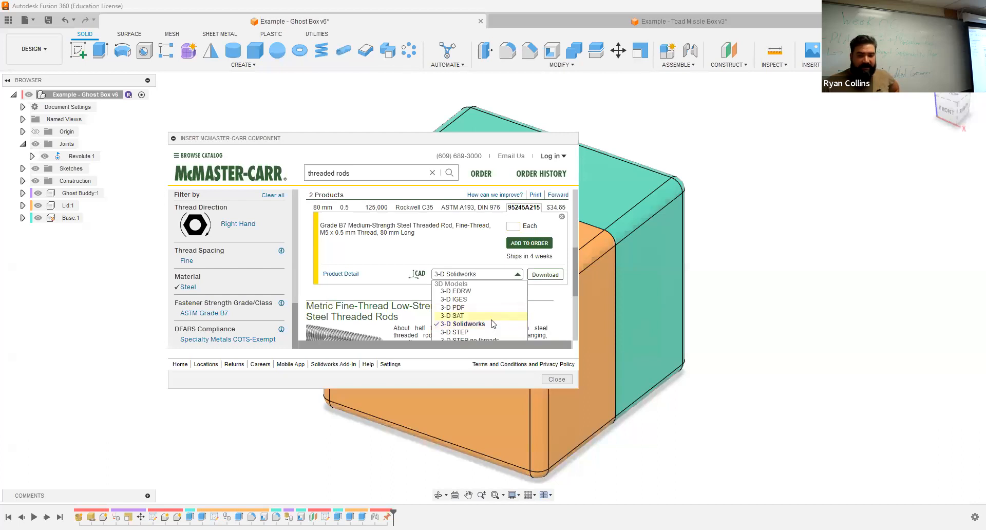
scroll(493, 324, down, 1)
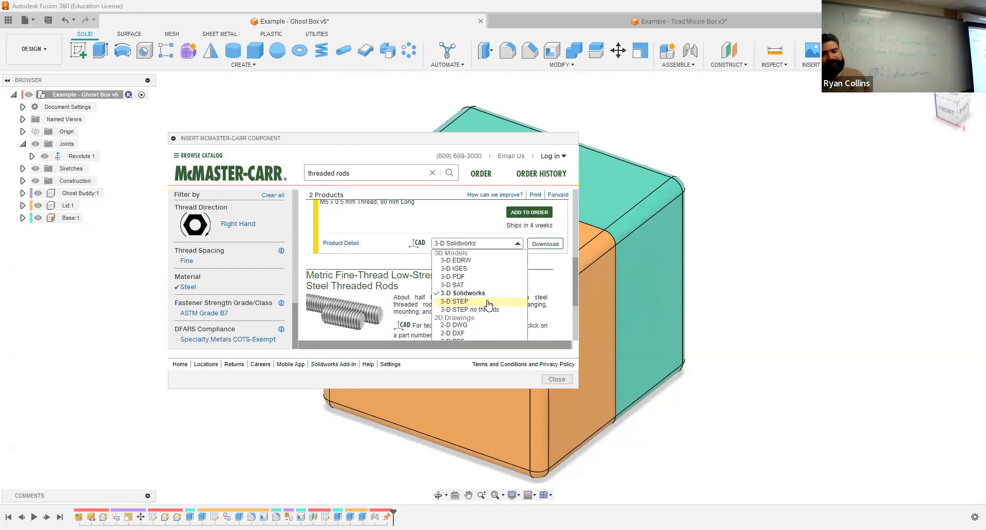
click(463, 301)
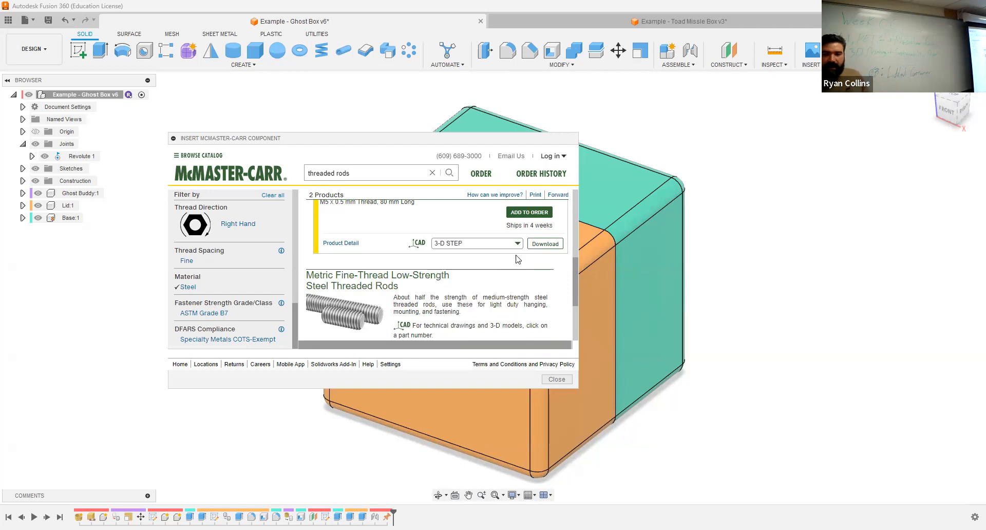
click(539, 246)
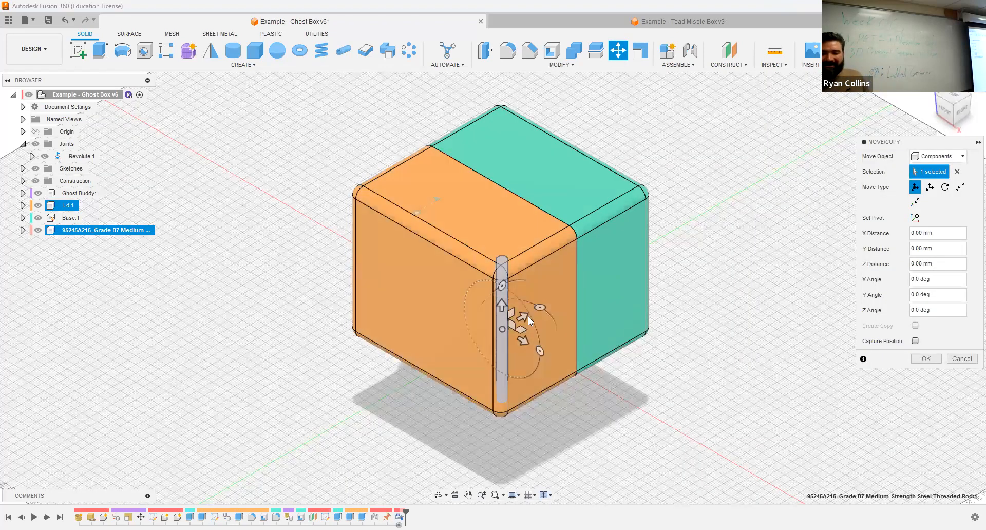
Step: Move the threaded rod -108 mm along X, clear of the box, and capture its position
drag(521, 314, 409, 407)
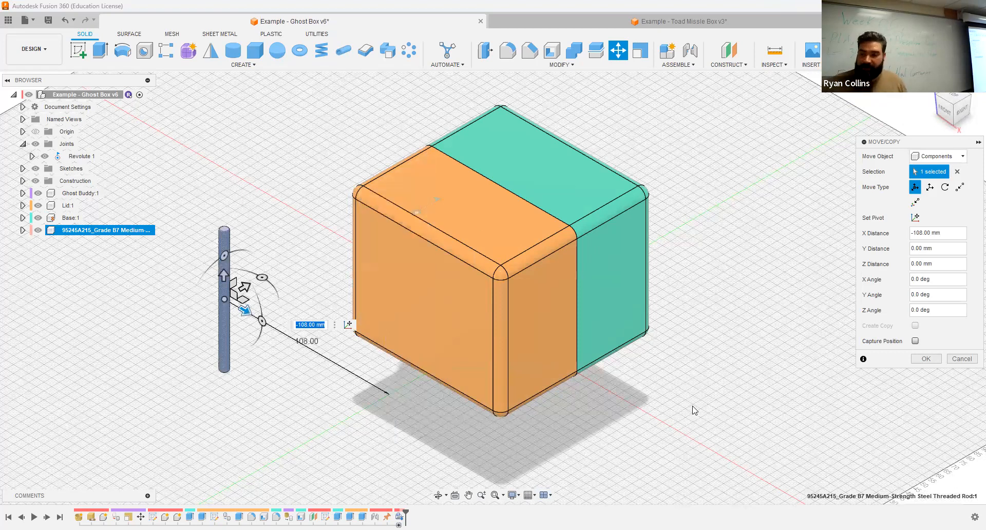
drag(919, 144, 902, 130)
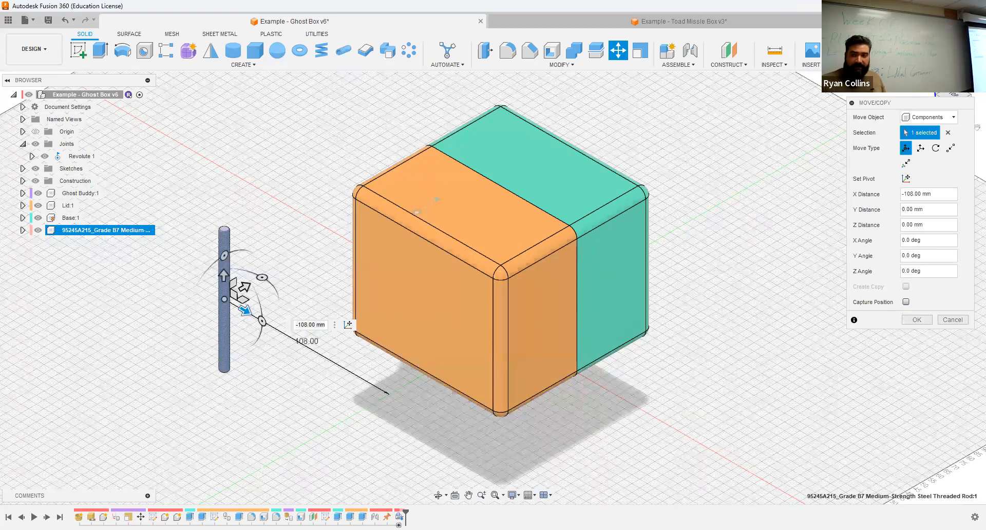
click(906, 302)
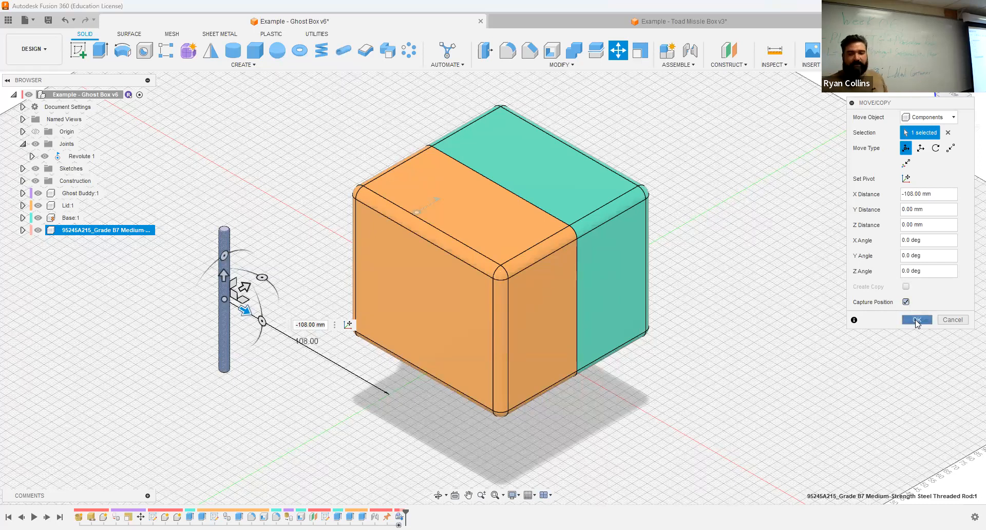
click(917, 320)
Step: Start another McMaster-Carr component insert and filter the nuts to metric M5 cap nuts in stainless steel
shift+middle_drag(343, 311, 414, 295)
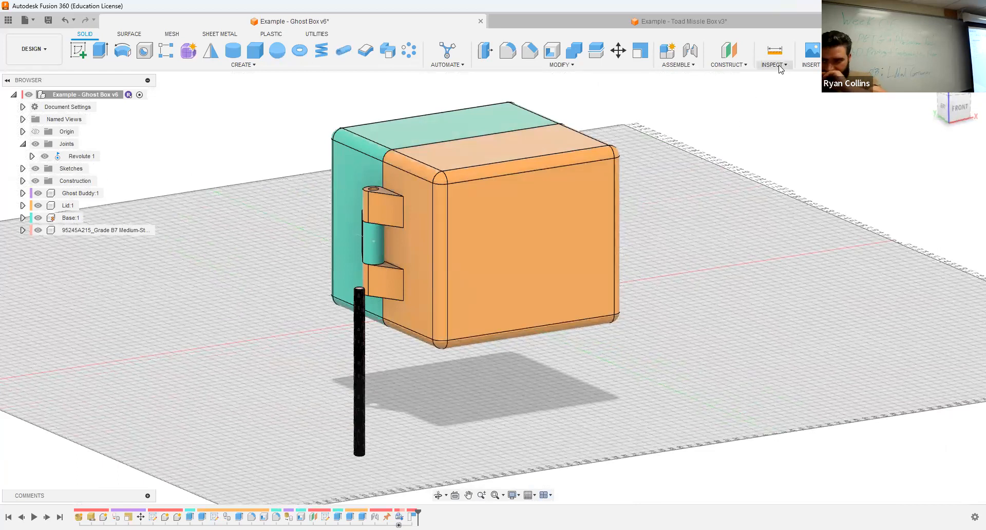
click(812, 65)
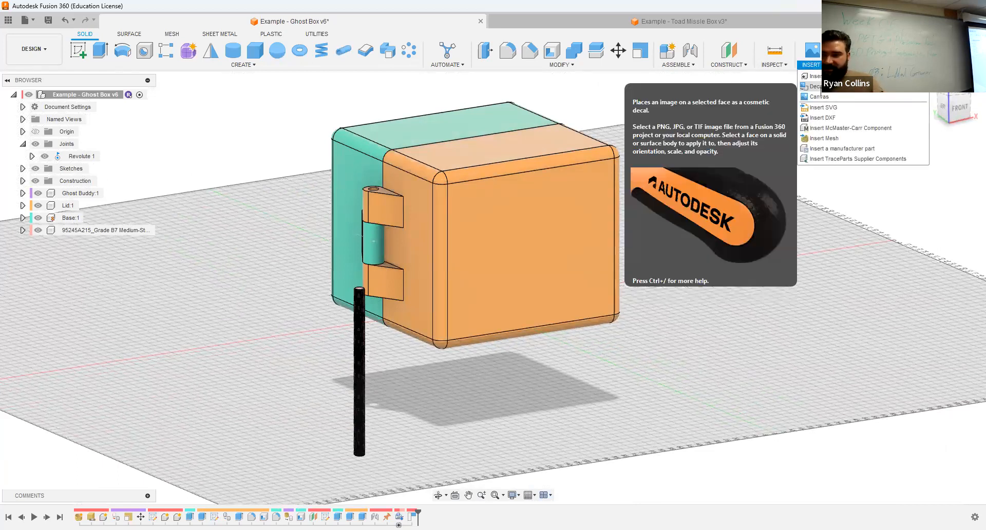
click(835, 129)
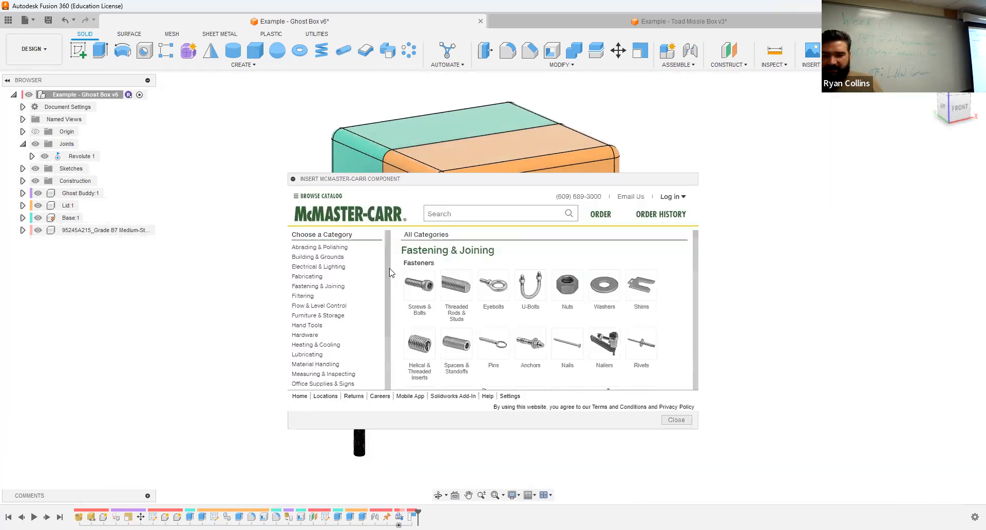
click(564, 282)
click(330, 267)
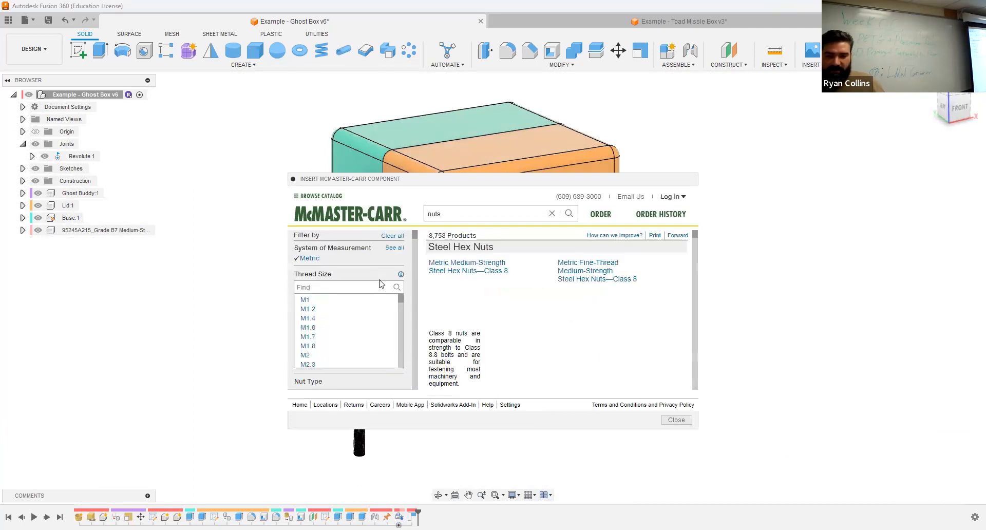
scroll(321, 351, down, 3)
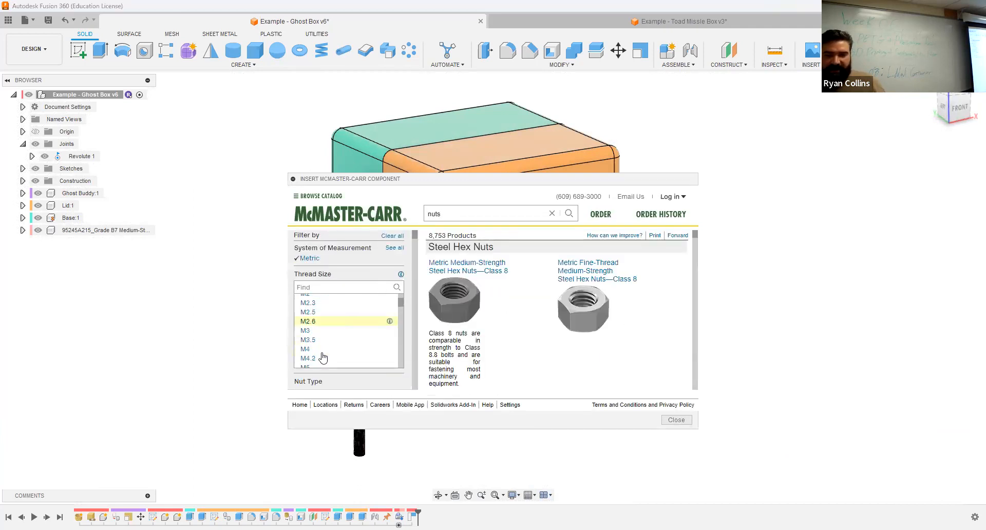
click(305, 336)
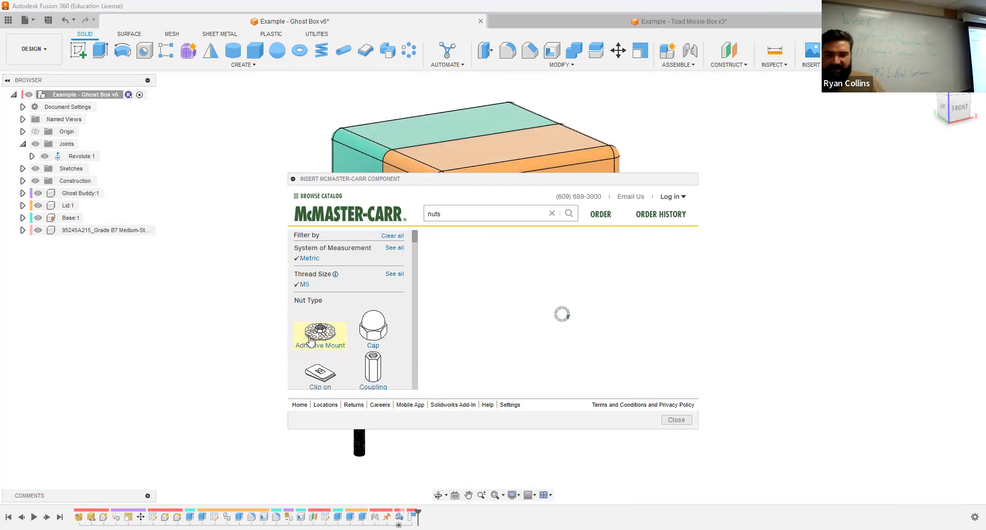
click(378, 322)
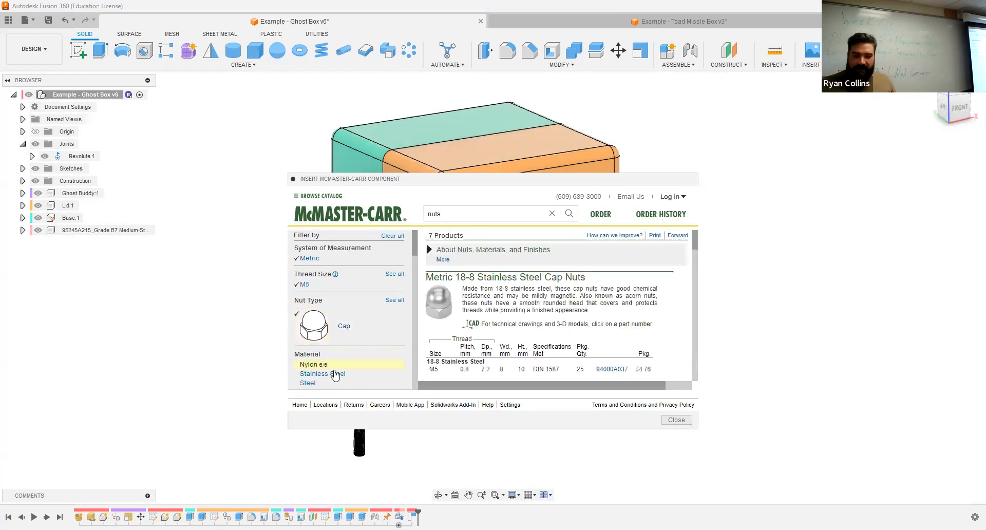
click(331, 374)
Step: Insert the 18-8 stainless steel M5 x 0.8 mm cap nut (94000A037) as a 3-D STEP model
scroll(661, 306, down, 1)
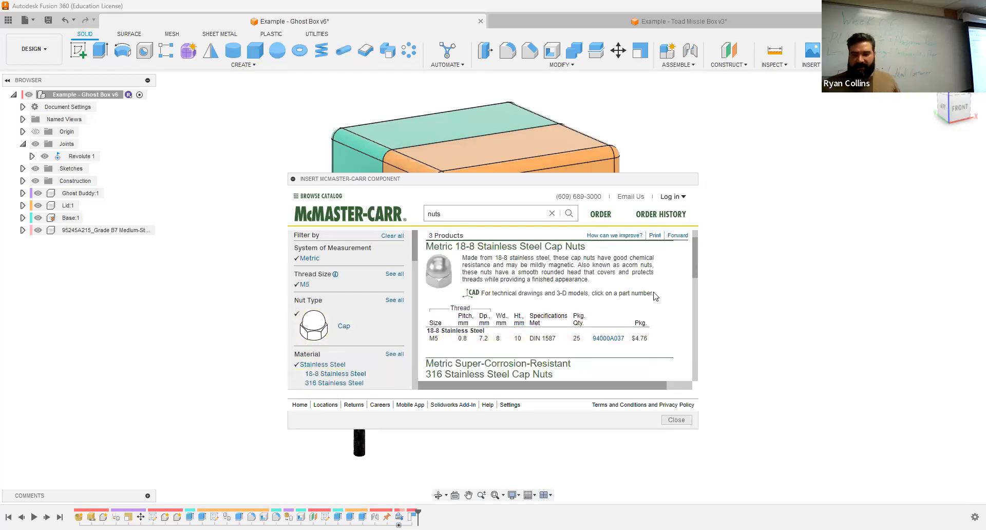
click(609, 339)
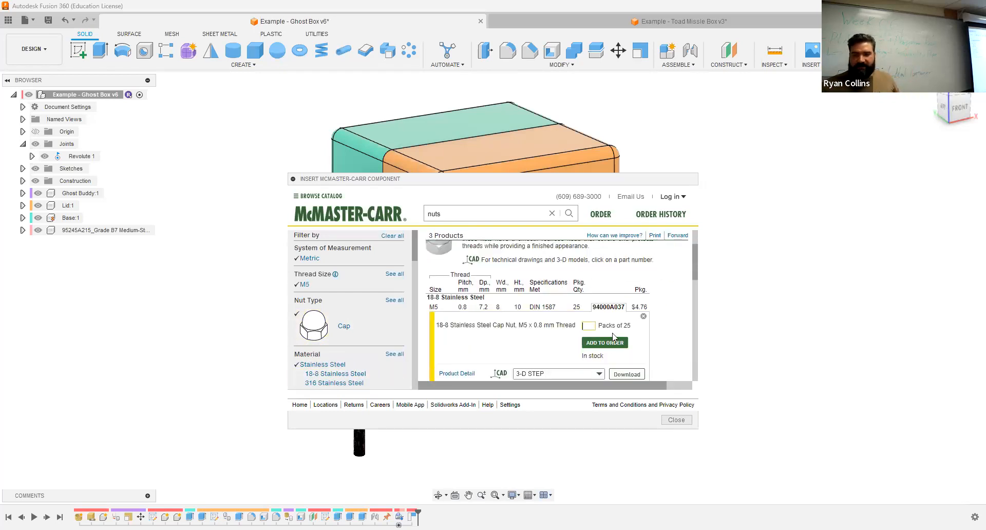
scroll(570, 324, down, 1)
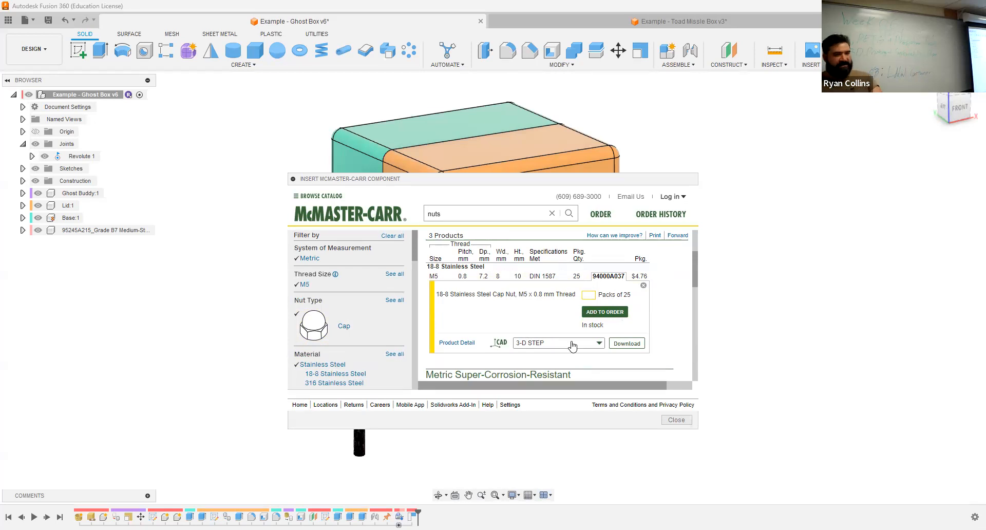
click(628, 344)
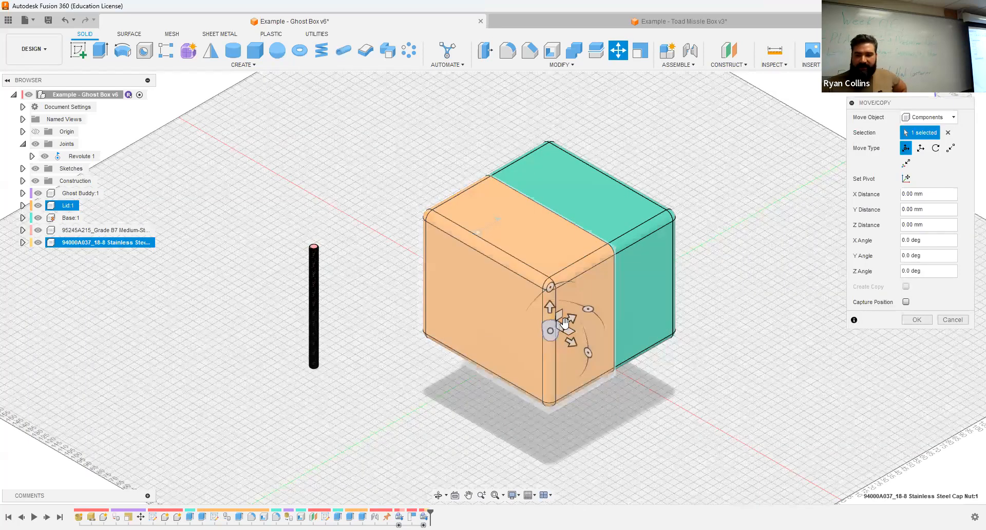
Step: Move the cap nut -122 mm along Y, out of the box, and capture its position
drag(571, 321, 481, 372)
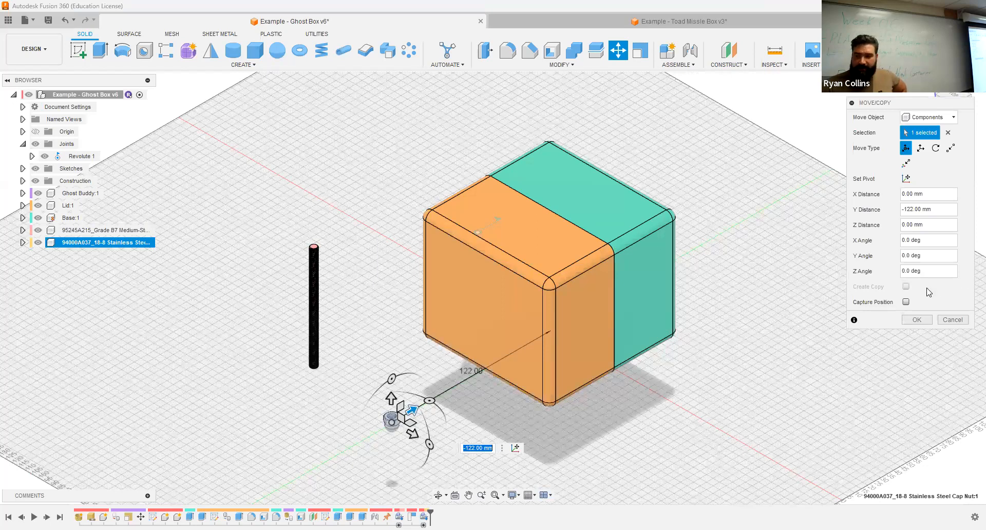
click(906, 302)
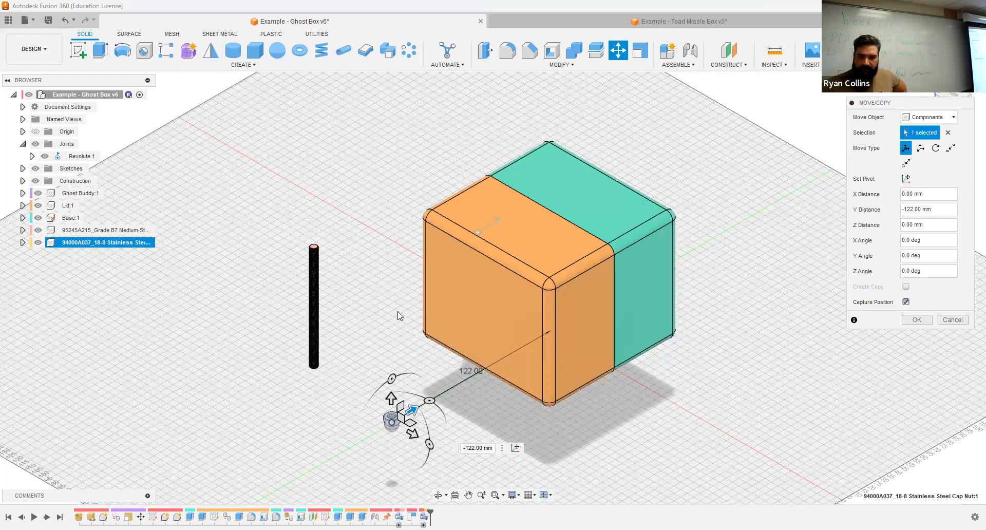
click(924, 318)
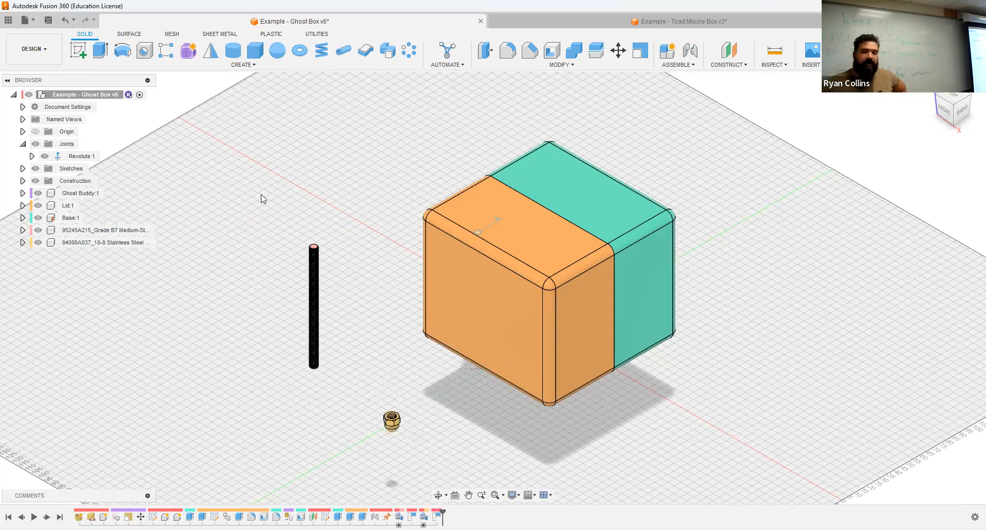
Step: Duplicate the cap nut component and flip the copy by rotating it 180 degrees about Y
click(102, 245)
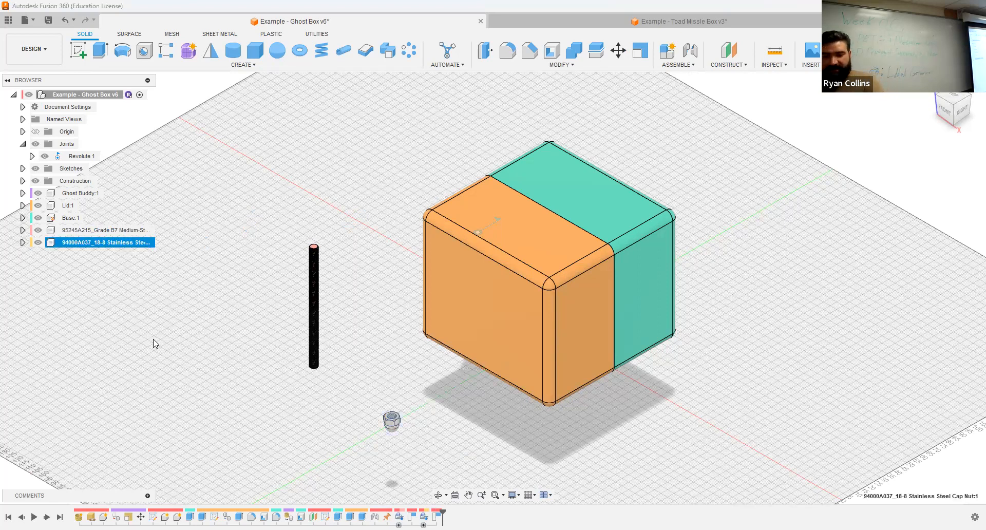
key(ctrl+c)
key(ctrl+v)
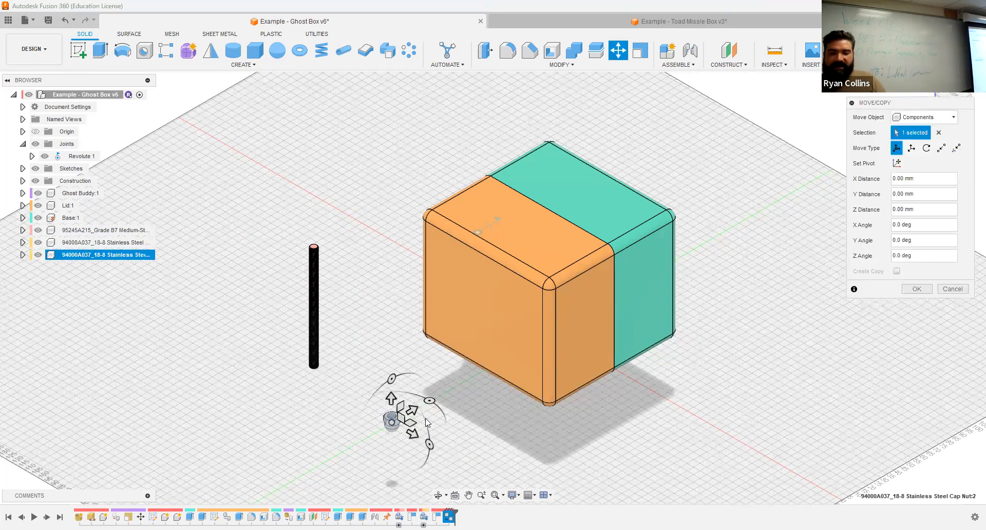
drag(388, 386, 340, 367)
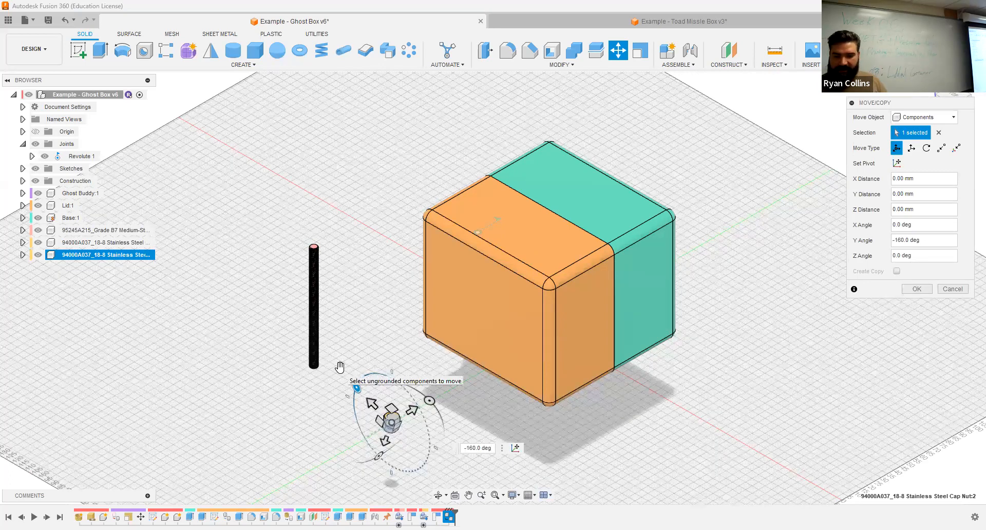
key(BackSpace)
key(BackSpace)
key(BackSpace)
key(BackSpace)
key(BackSpace)
key(BackSpace)
key(BackSpace)
key(BackSpace)
key(BackSpace)
key(BackSpace)
text(180)
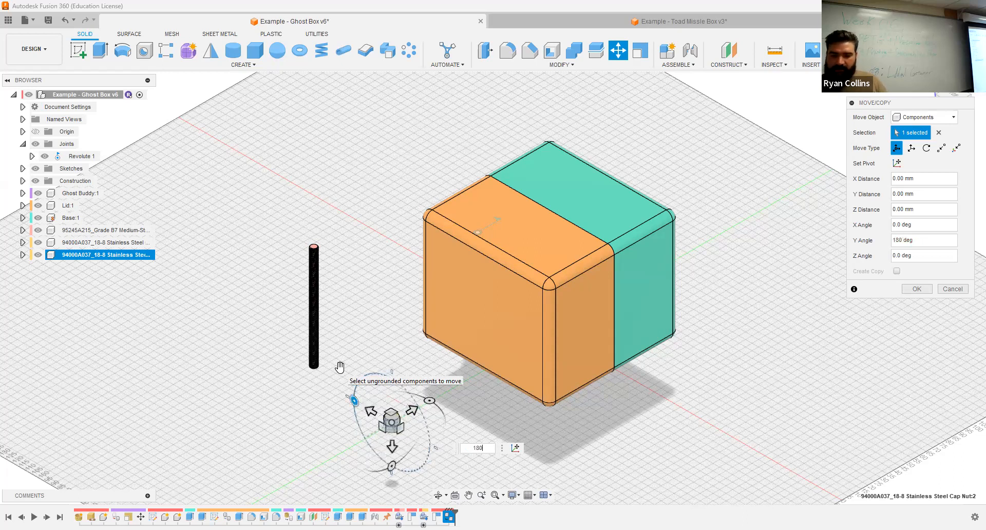
key(Return)
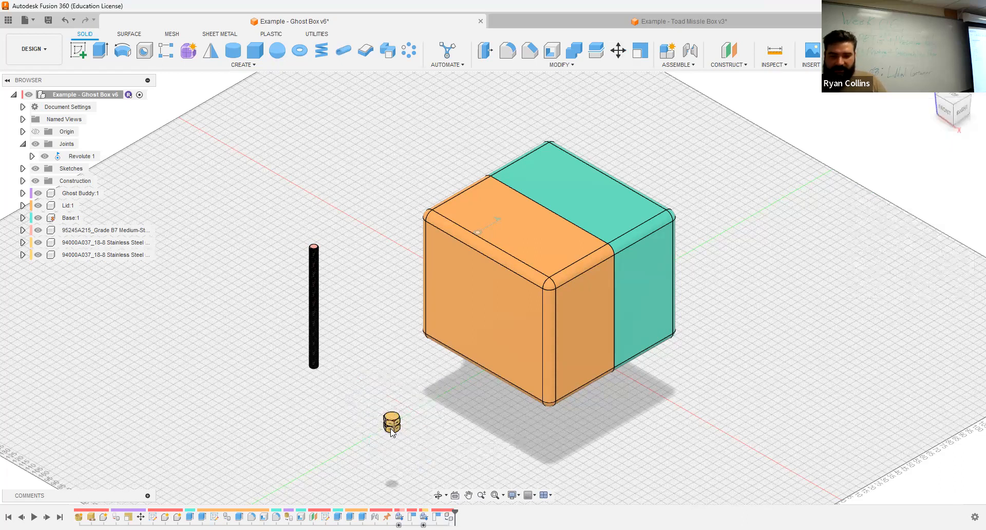
Step: Move the flipped cap nut copy -167 mm along its Z axis, above the original nut, and capture its position
click(86, 256)
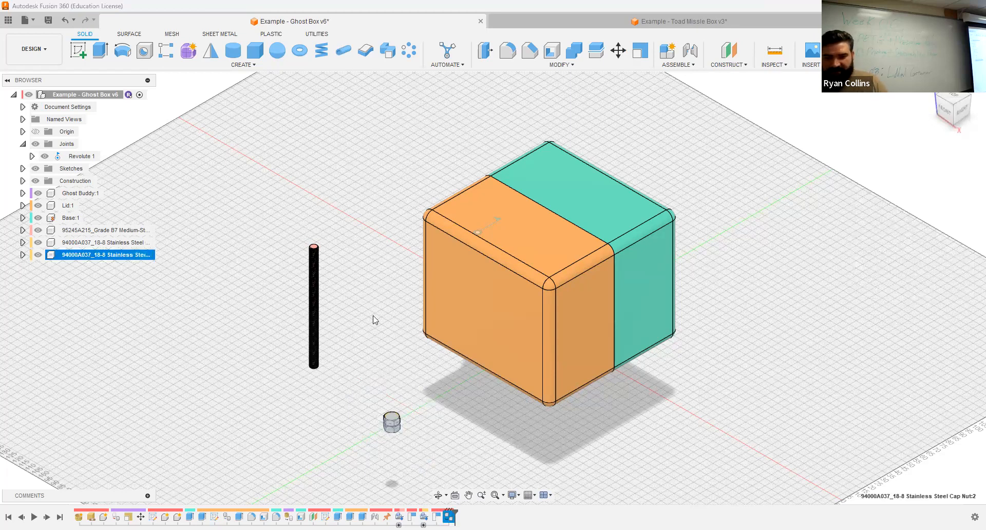
key(m)
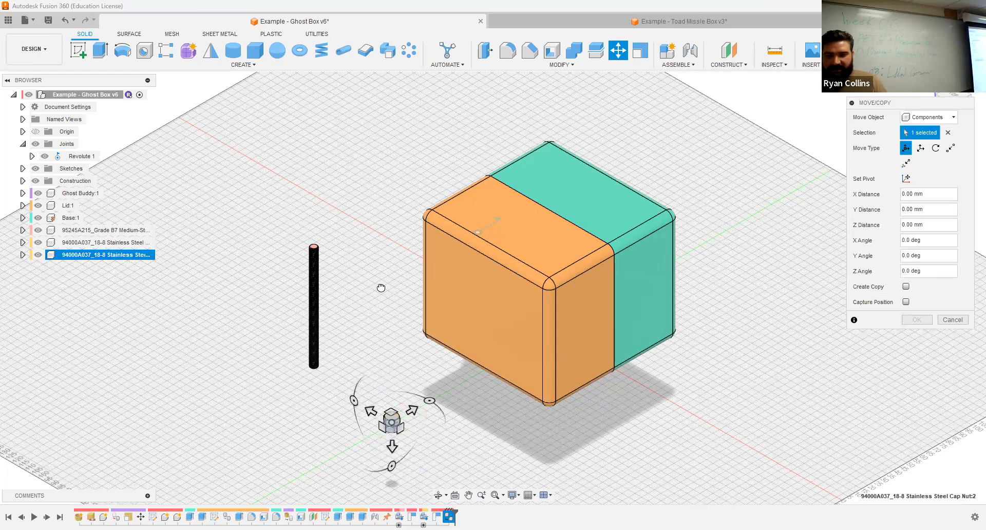
drag(392, 447, 386, 196)
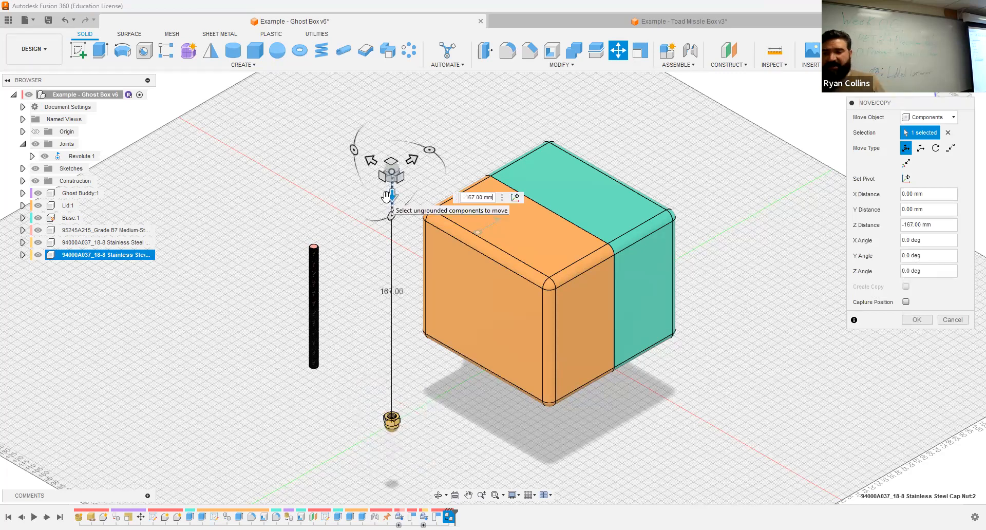
click(918, 319)
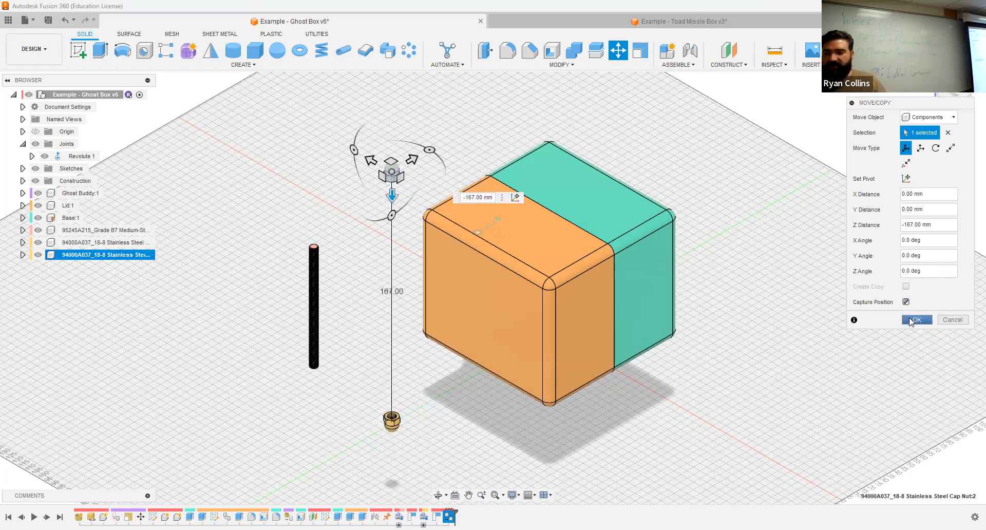
Step: Start a joint on the threaded rod with a between-two-faces origin, using its top end face as the first plane
shift+middle_drag(341, 301, 433, 332)
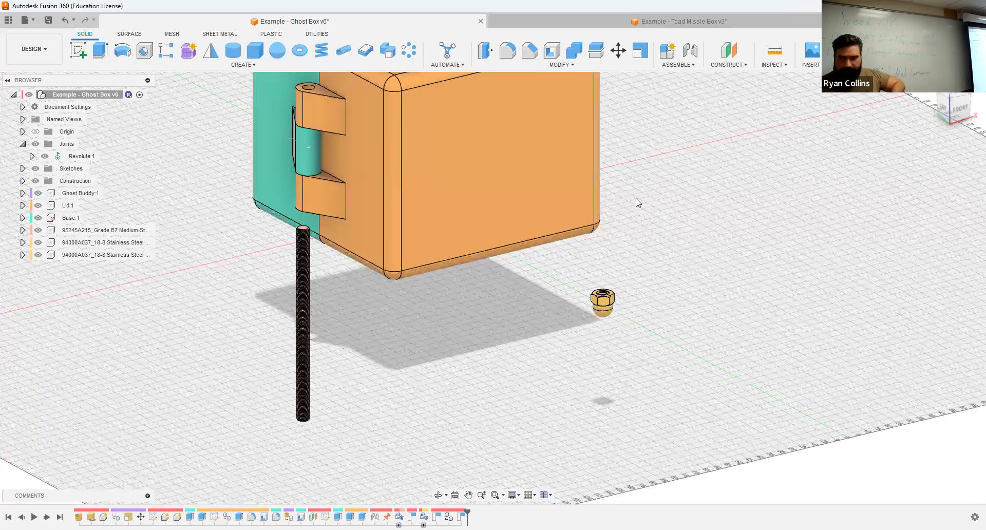
click(690, 51)
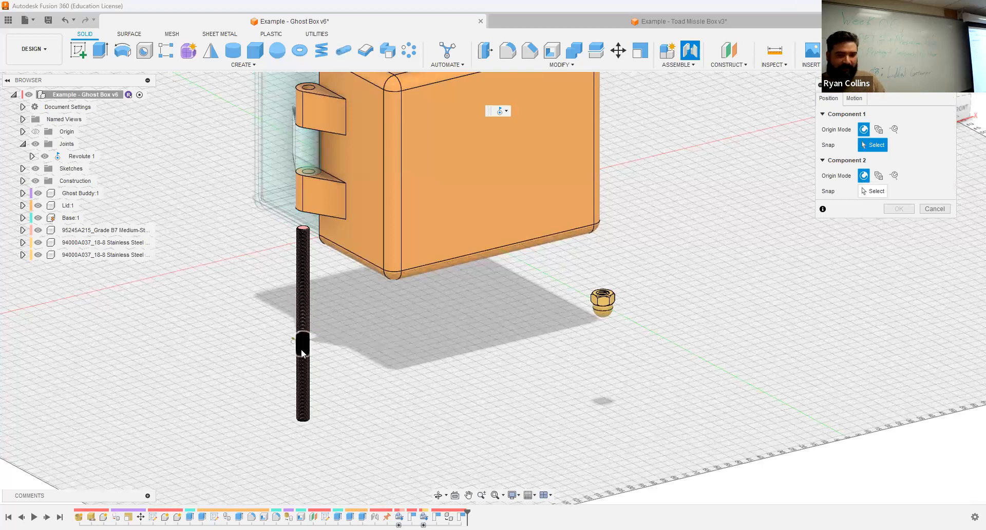
scroll(302, 325, up, 5)
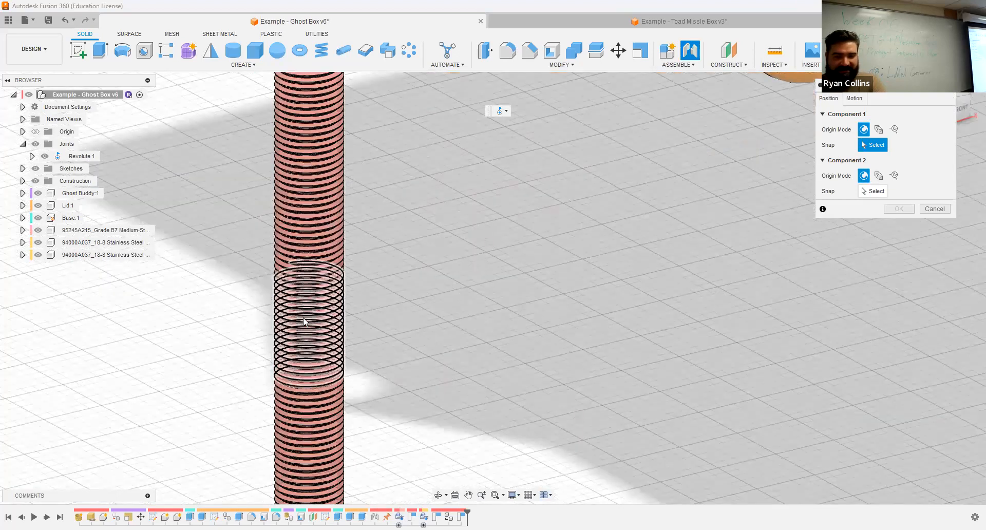
scroll(311, 359, down, 1)
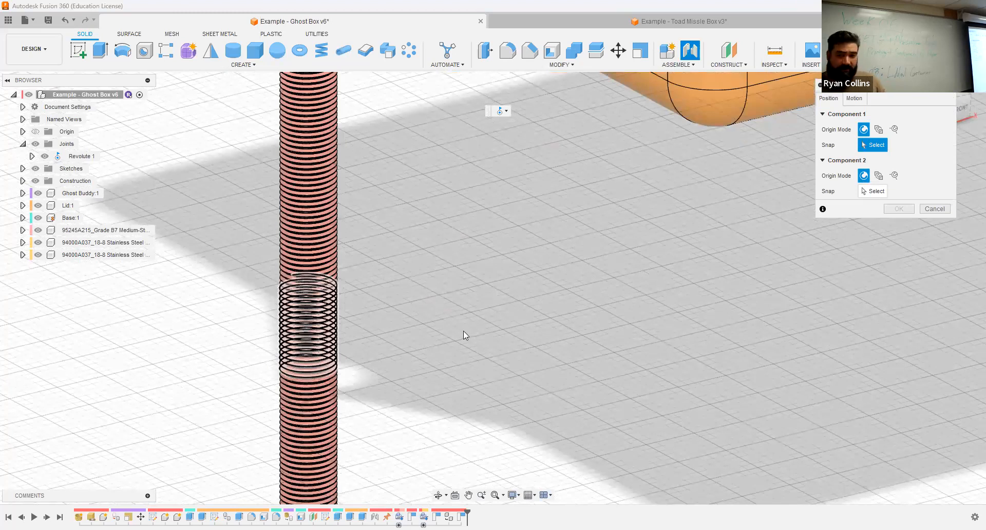
scroll(464, 330, down, 5)
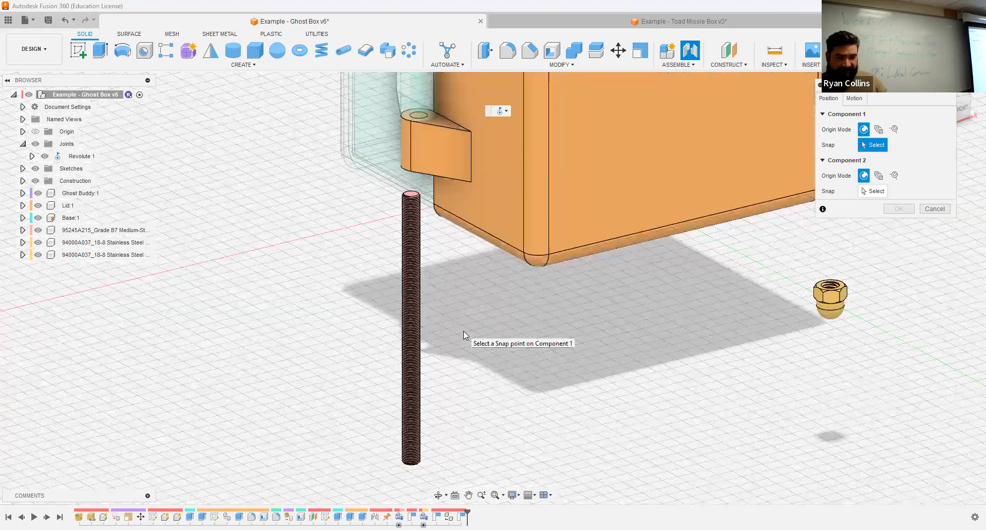
click(879, 129)
scroll(372, 169, up, 3)
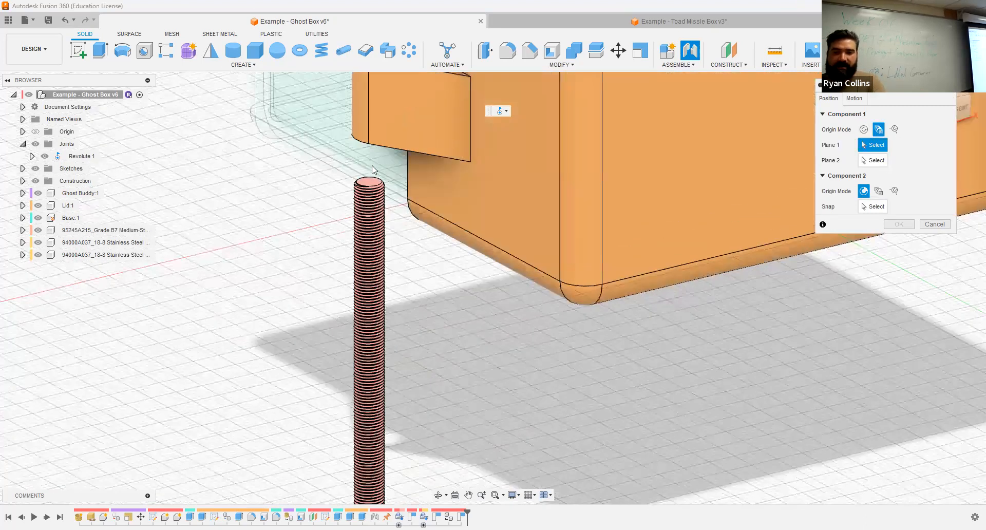
click(374, 186)
Step: Set the rod's bottom end face as the joint's second plane and snap to the centre of that end face
shift+middle_drag(479, 366, 352, 356)
shift+middle_drag(409, 288, 405, 326)
middle_drag(435, 234, 427, 343)
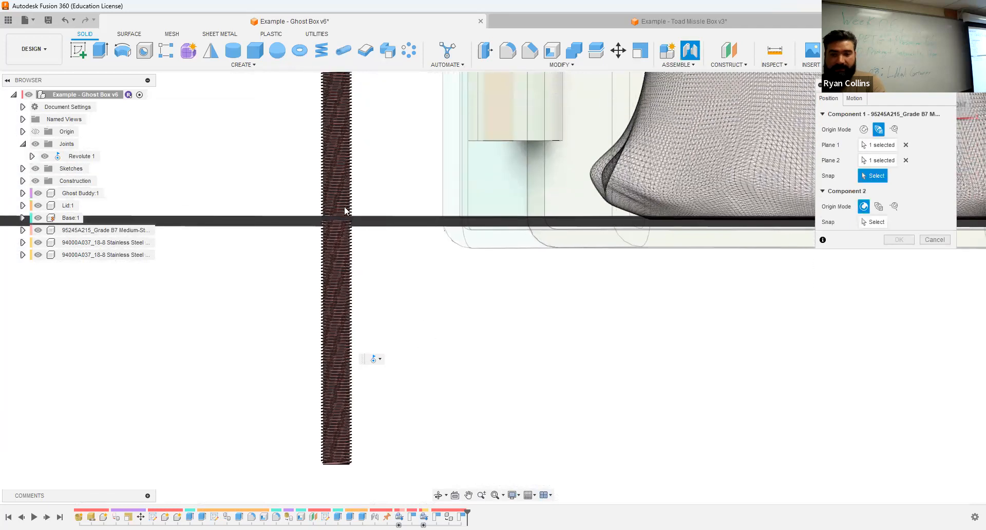
shift+middle_drag(362, 256, 344, 136)
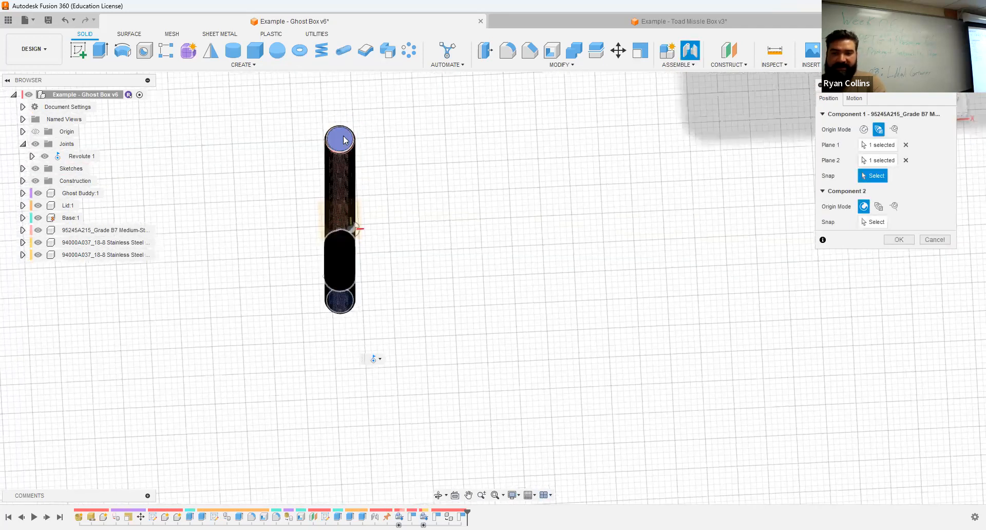
scroll(344, 135, up, 3)
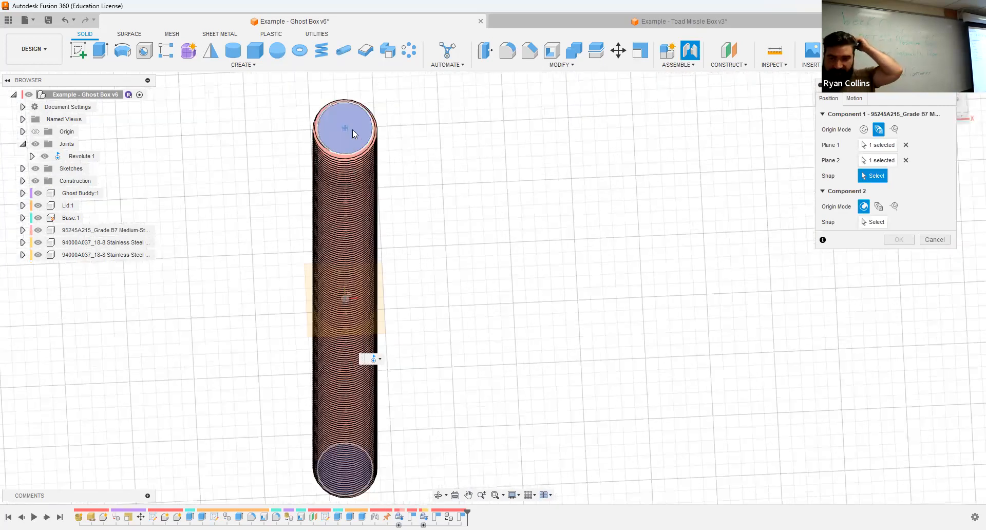
scroll(353, 129, up, 3)
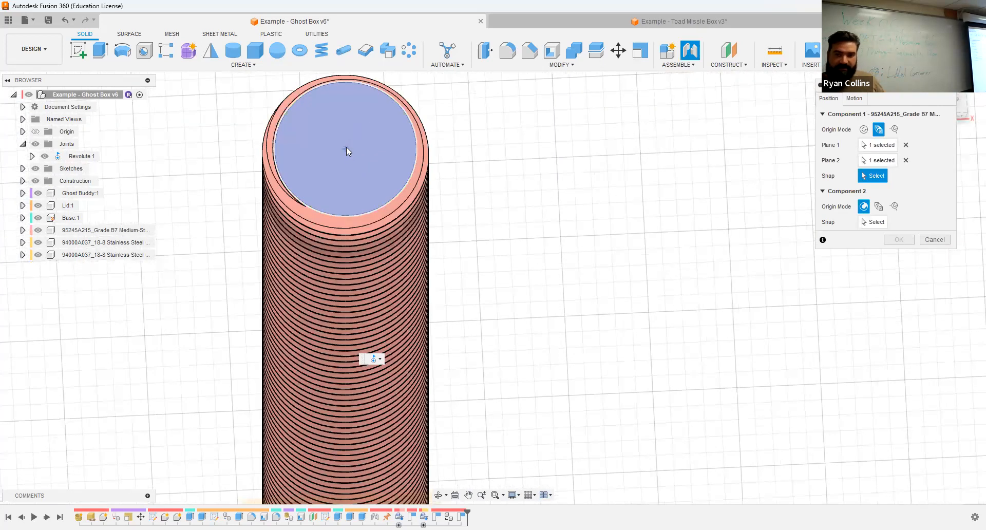
click(347, 151)
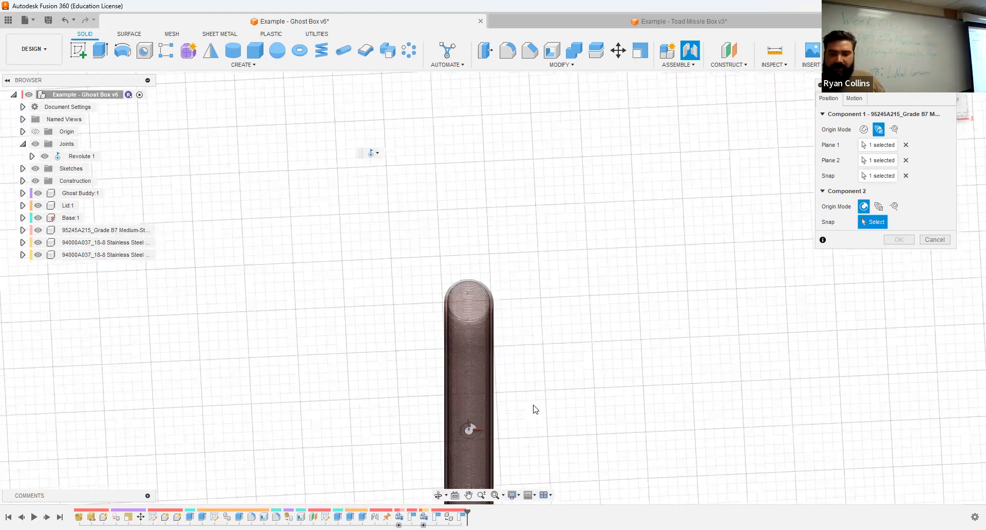
Step: Snap the rod's midpoint to the centre of the Base's middle hinge knuckle and create the joint with Rigid motion
mouse_move(531, 297)
shift+middle_down()
mouse_move(522, 357)
mouse_move(519, 152)
mouse_move(525, 302)
mouse_move(530, 262)
mouse_move(512, 295)
shift+middle_up()
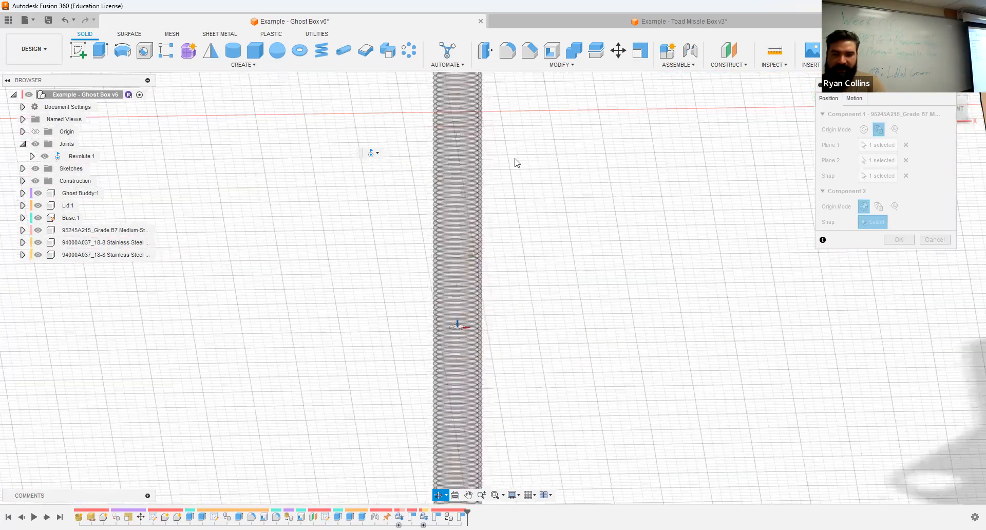
scroll(597, 282, down, 5)
middle_drag(622, 234, 582, 318)
middle_drag(571, 286, 533, 351)
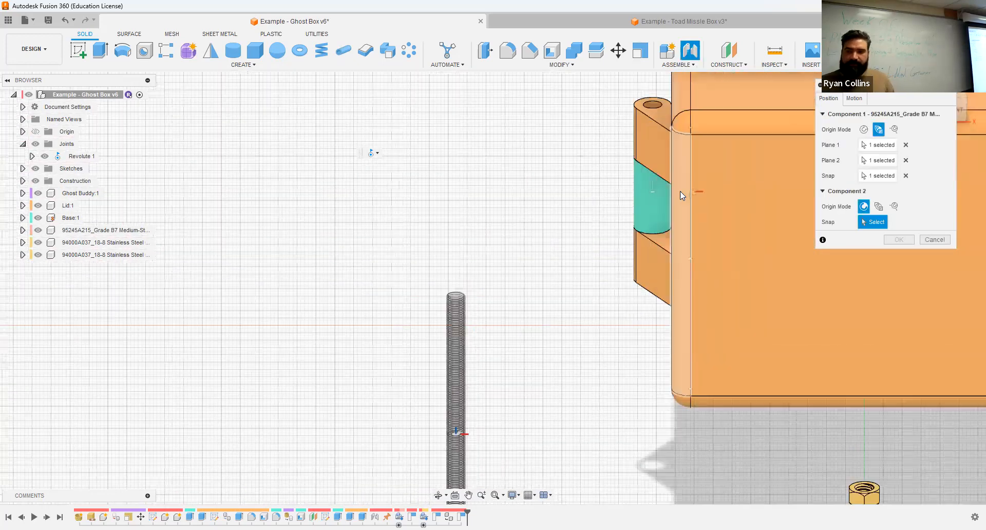
click(653, 195)
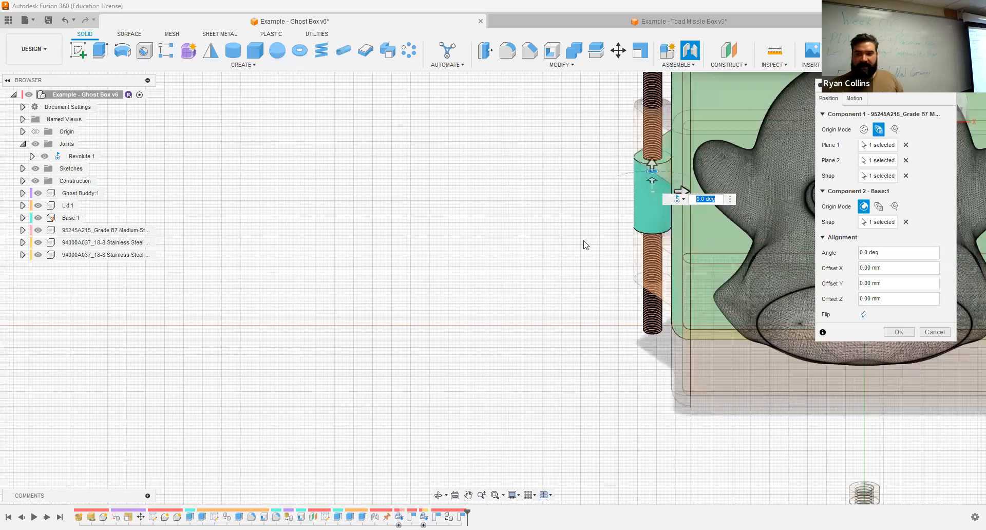
click(855, 98)
click(914, 114)
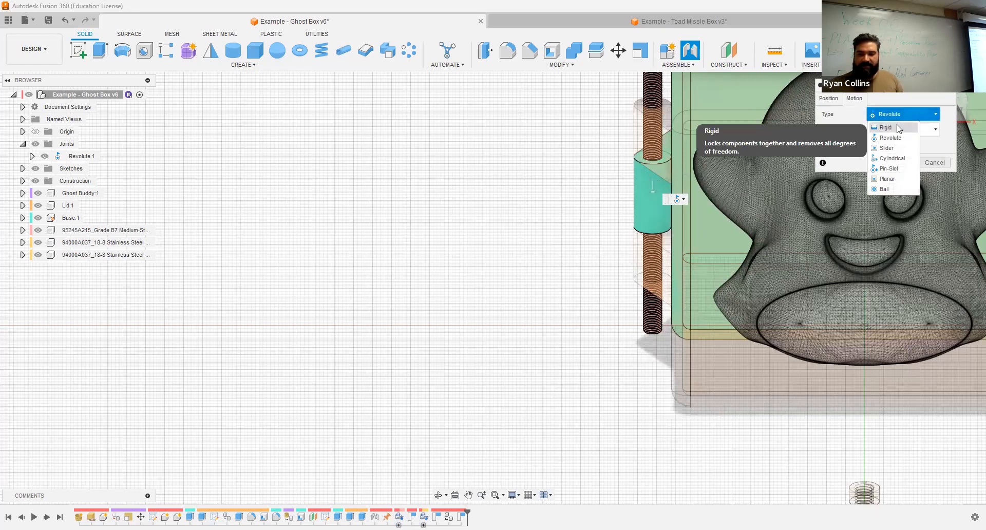
click(900, 129)
click(899, 157)
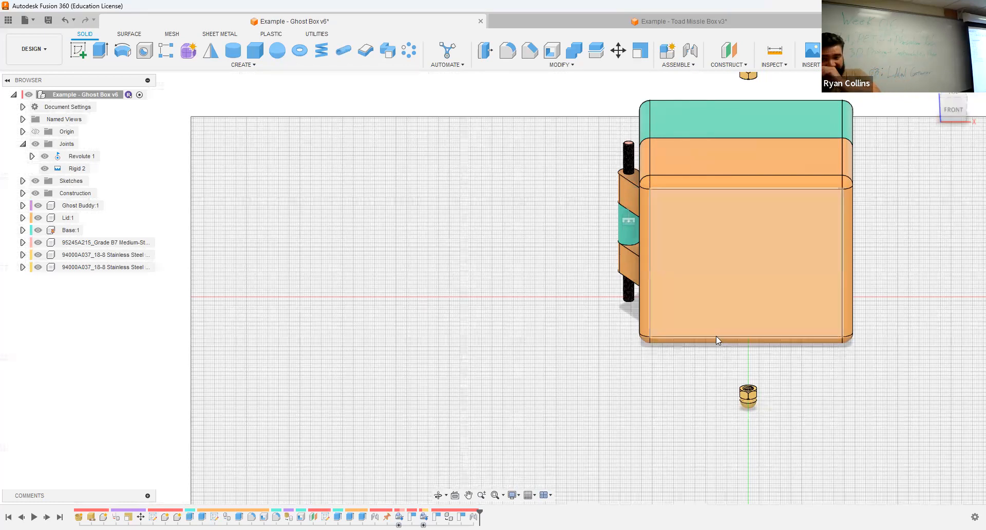
Step: Start a Rigid joint with its first snap at the centre of the inner end face of the flipped upper cap nut's bore
scroll(663, 327, down, 3)
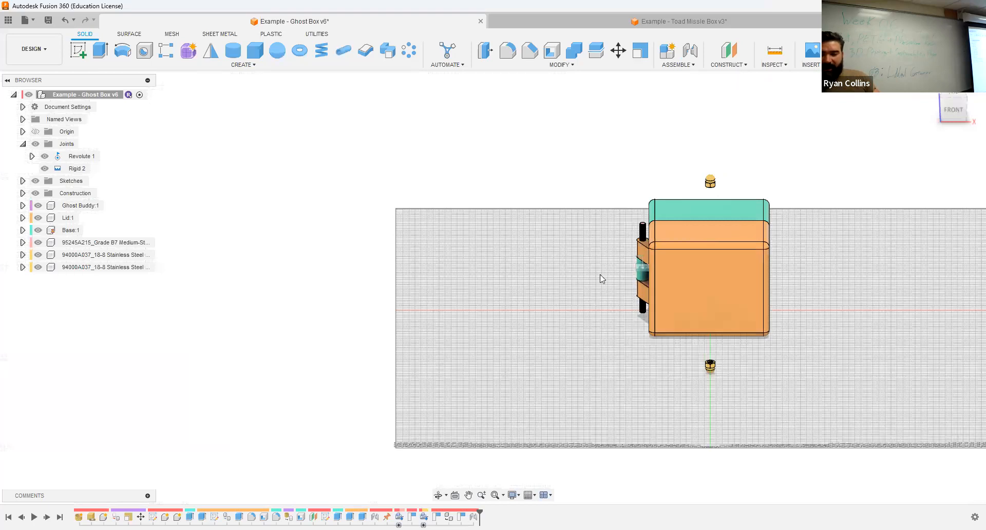
scroll(635, 266, up, 3)
shift+middle_drag(623, 271, 653, 262)
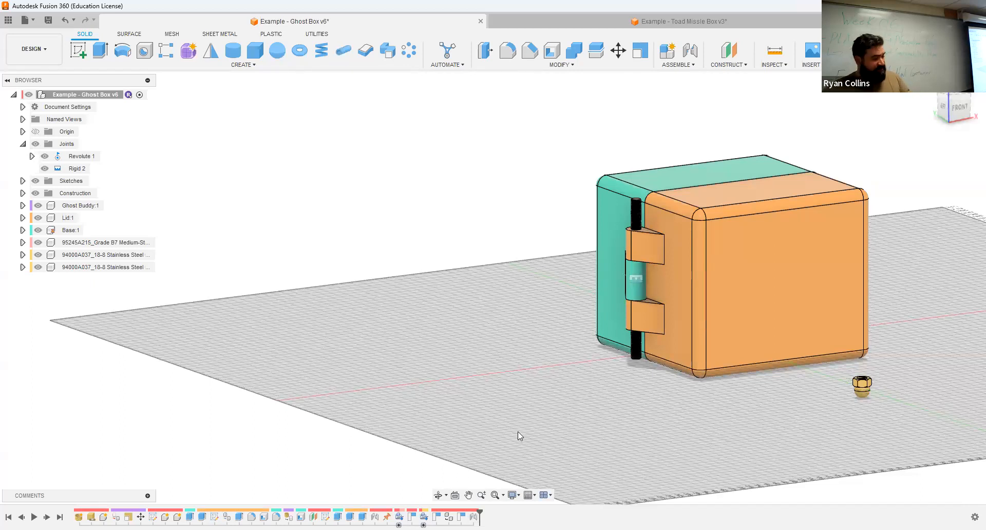
scroll(674, 361, down, 2)
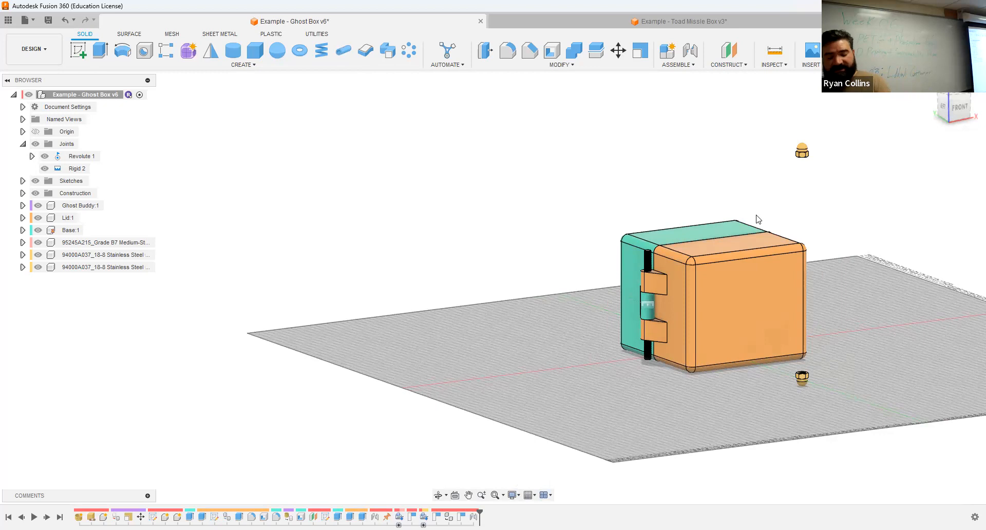
scroll(797, 164, up, 2)
click(694, 50)
middle_drag(753, 209, 619, 170)
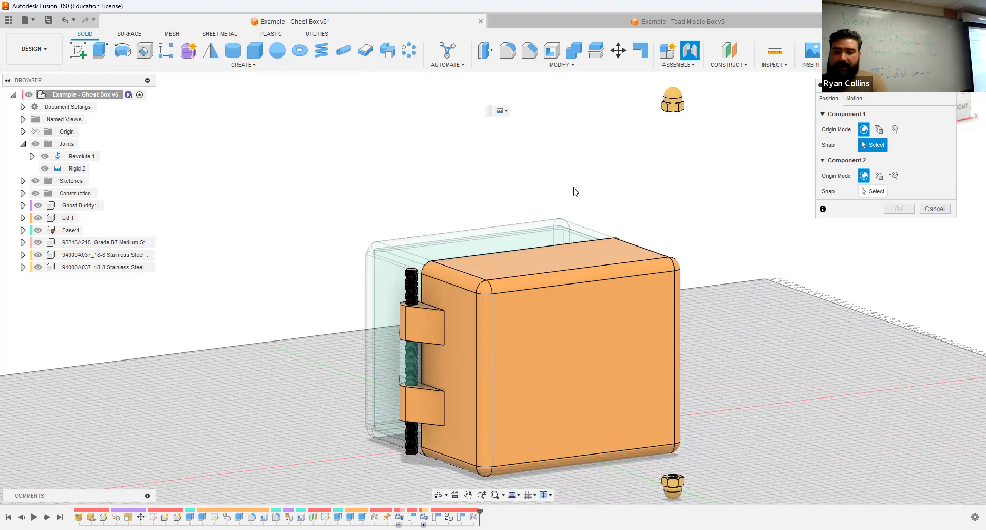
scroll(622, 203, up, 3)
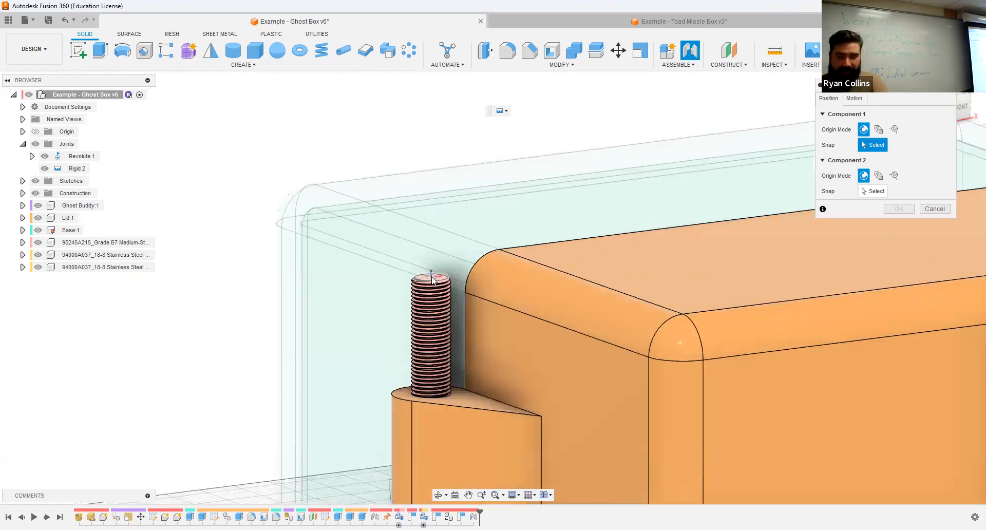
click(431, 279)
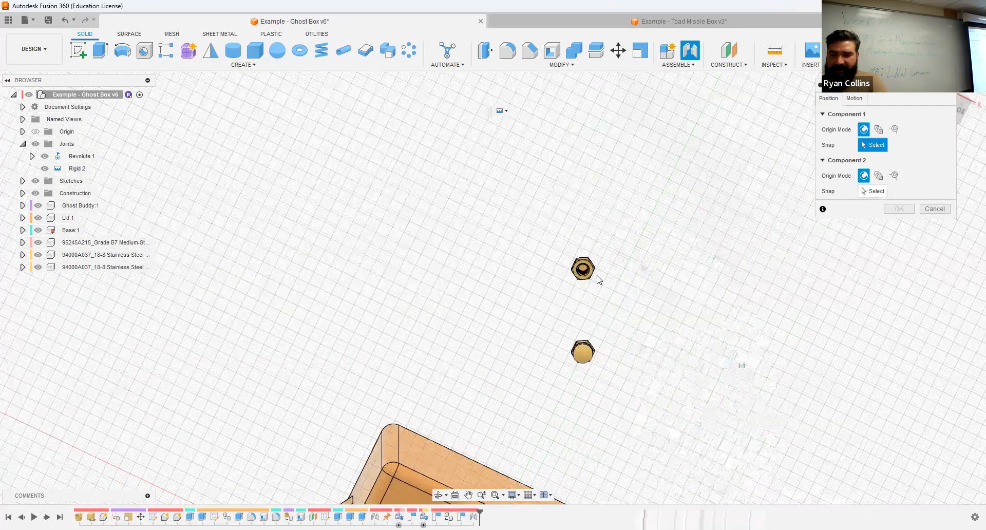
scroll(599, 280, up, 6)
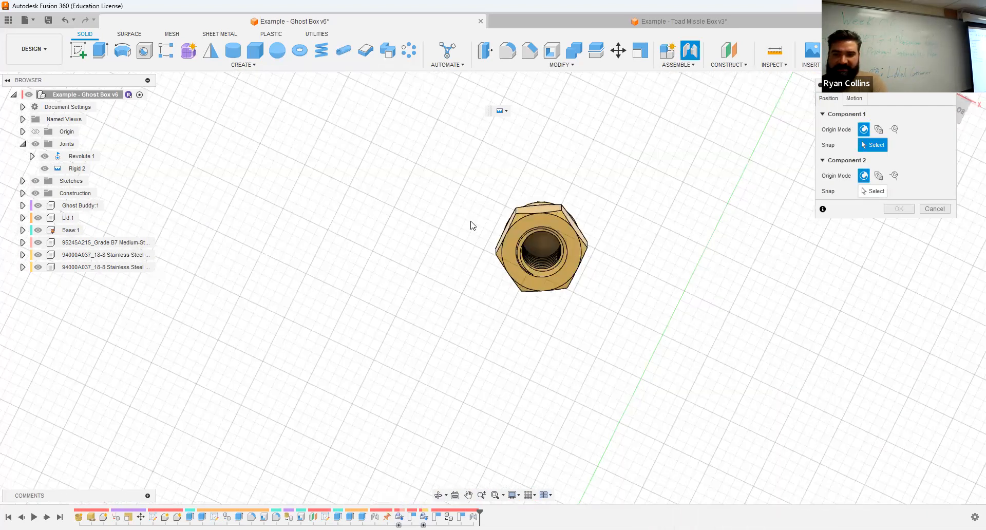
shift+middle_drag(413, 168, 426, 211)
shift+middle_drag(440, 254, 417, 205)
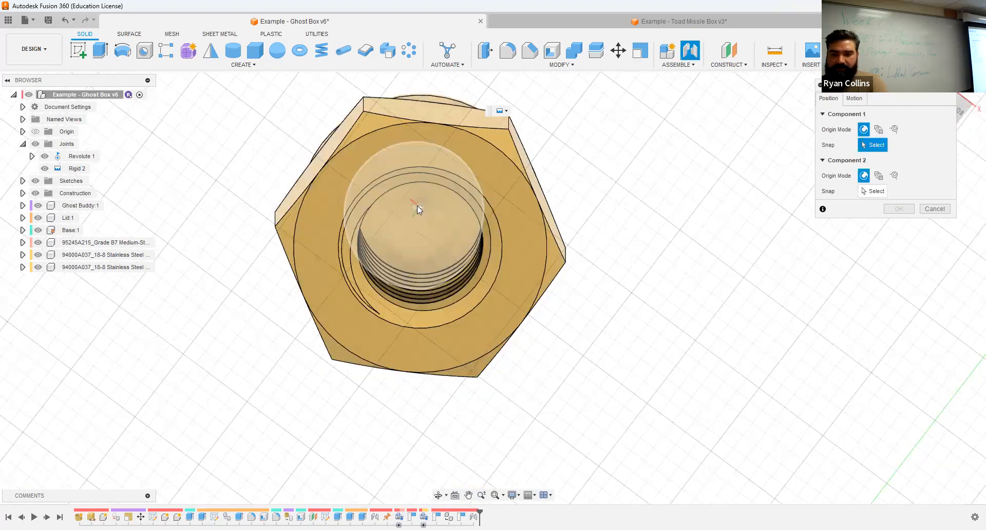
click(423, 222)
Step: Snap the flipped cap nut to the centre of the threaded rod's top end face and create the Rigid joint
scroll(552, 403, down, 5)
middle_drag(514, 385, 362, 320)
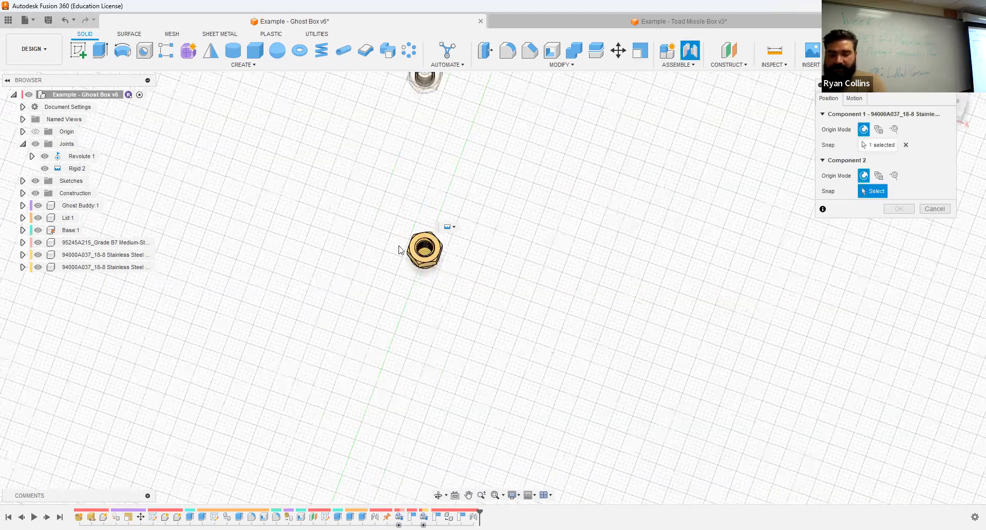
scroll(439, 227, down, 5)
scroll(427, 231, down, 2)
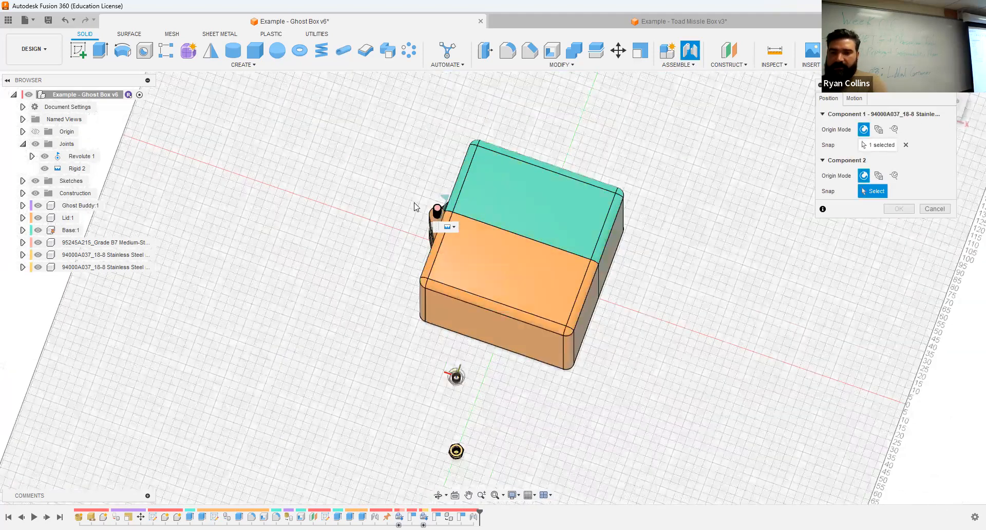
scroll(417, 208, up, 6)
scroll(415, 204, up, 6)
shift+middle_drag(591, 242, 602, 190)
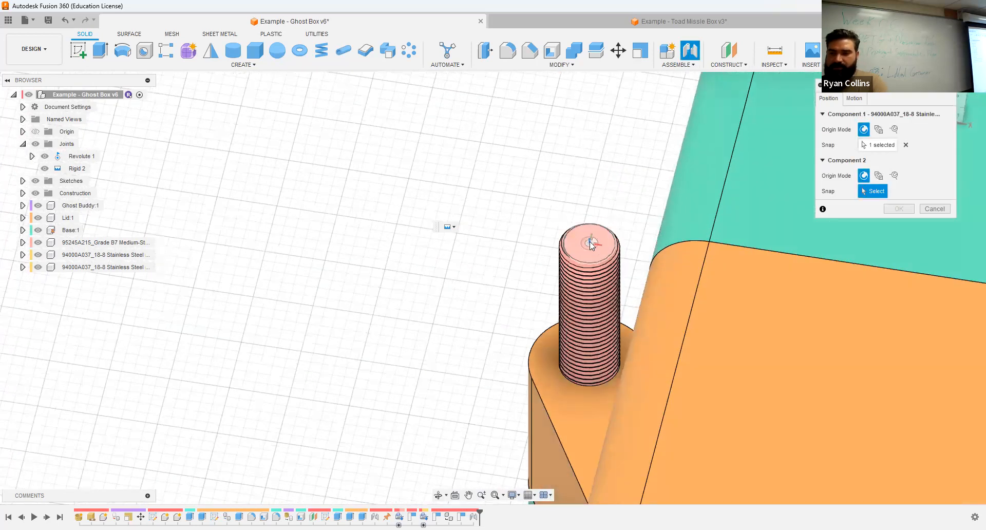
click(591, 243)
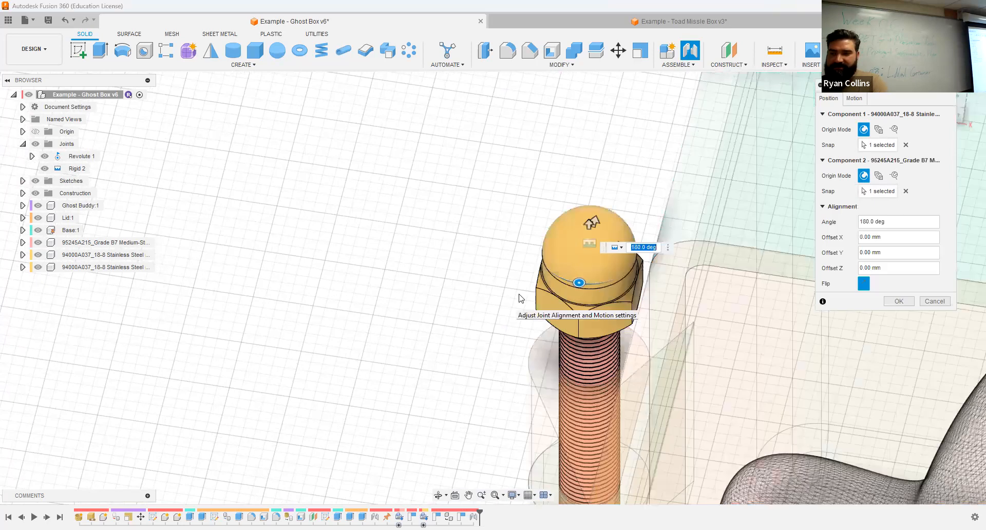
scroll(511, 307, down, 3)
click(900, 302)
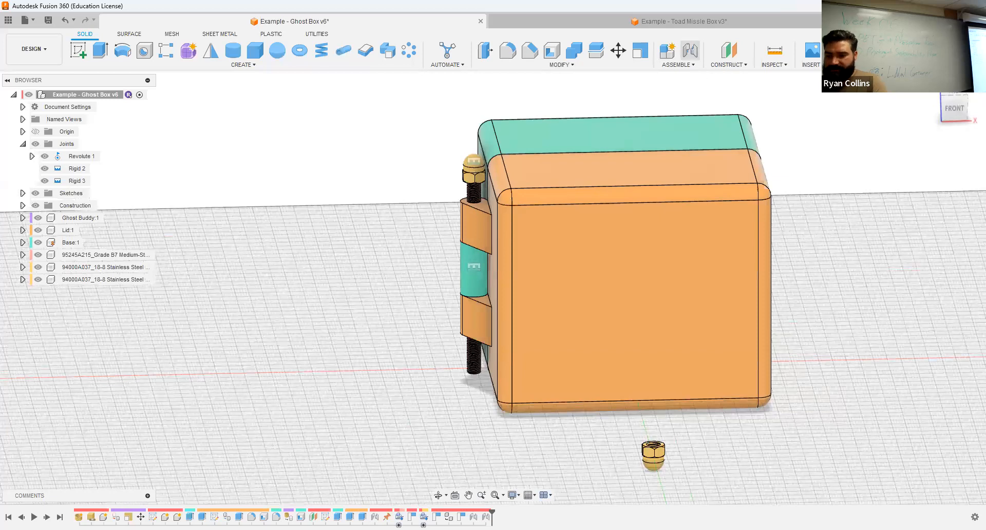
Step: Join the lower cap nut's inner bore face rigidly to the centre of the threaded rod's bottom end face
click(690, 50)
scroll(630, 389, up, 10)
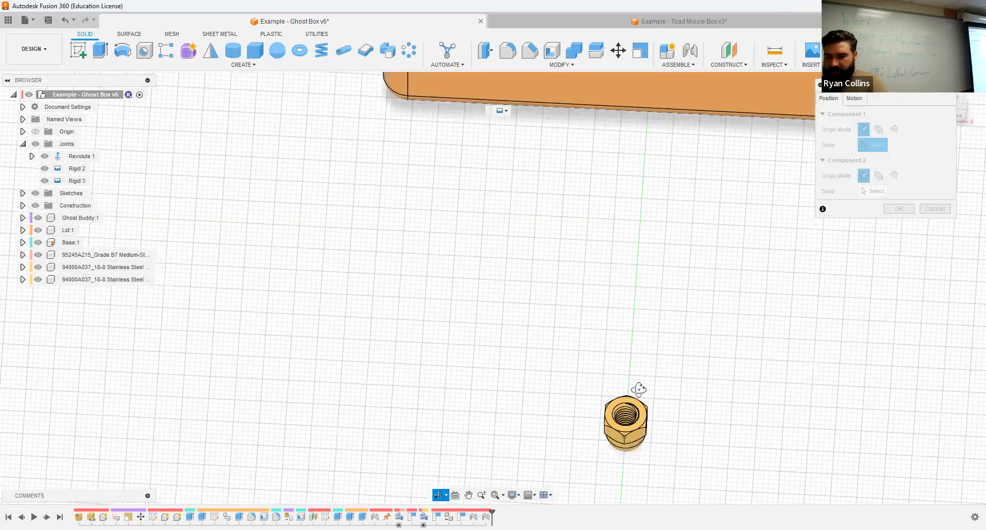
scroll(634, 375, up, 5)
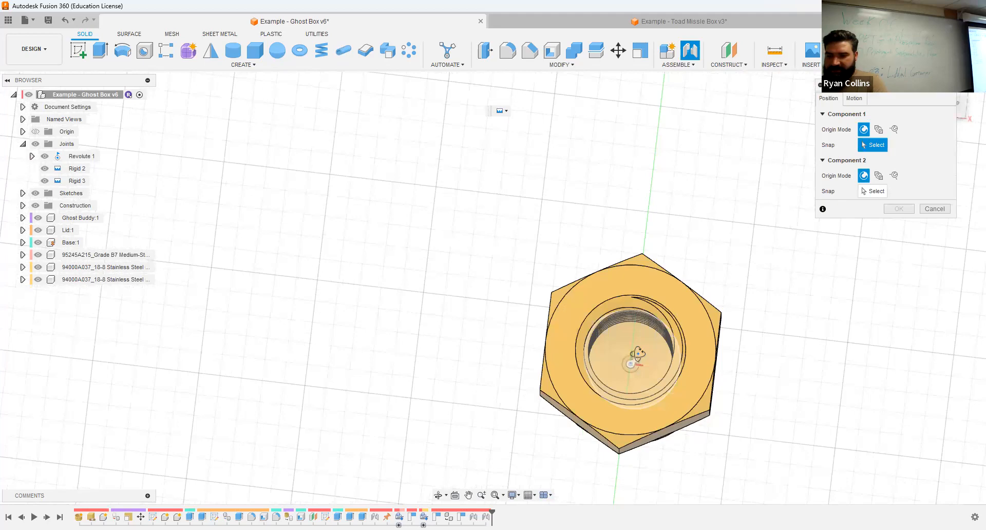
click(638, 354)
scroll(505, 317, down, 10)
middle_drag(506, 317, 352, 337)
scroll(446, 314, up, 8)
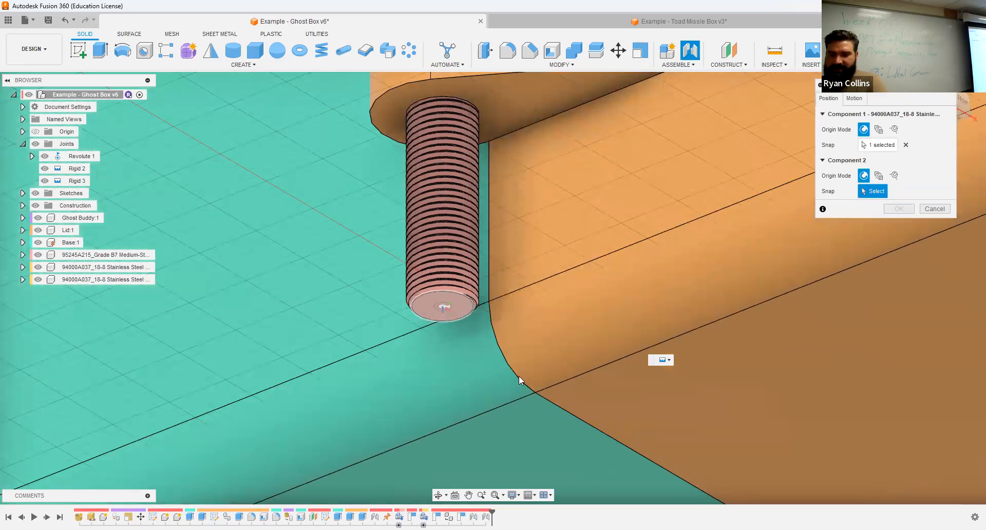
click(912, 301)
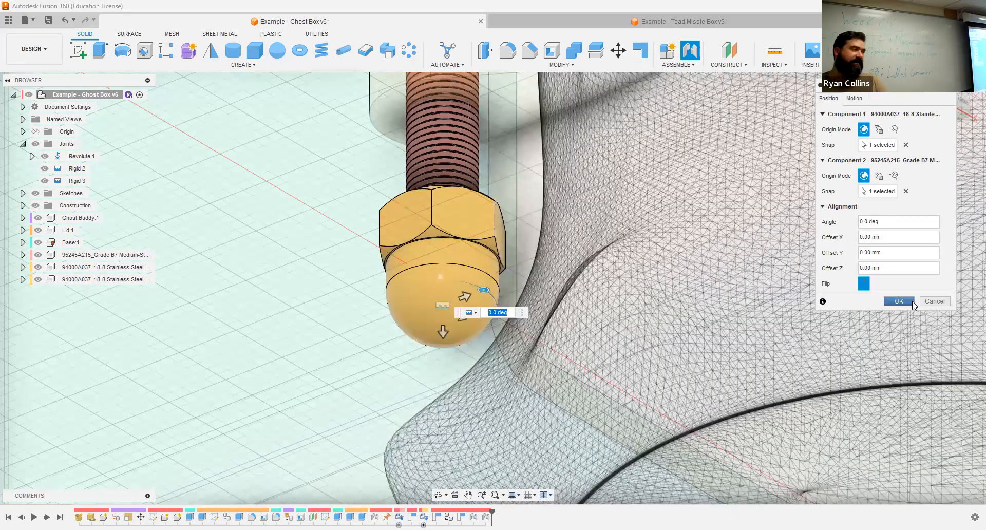
click(912, 301)
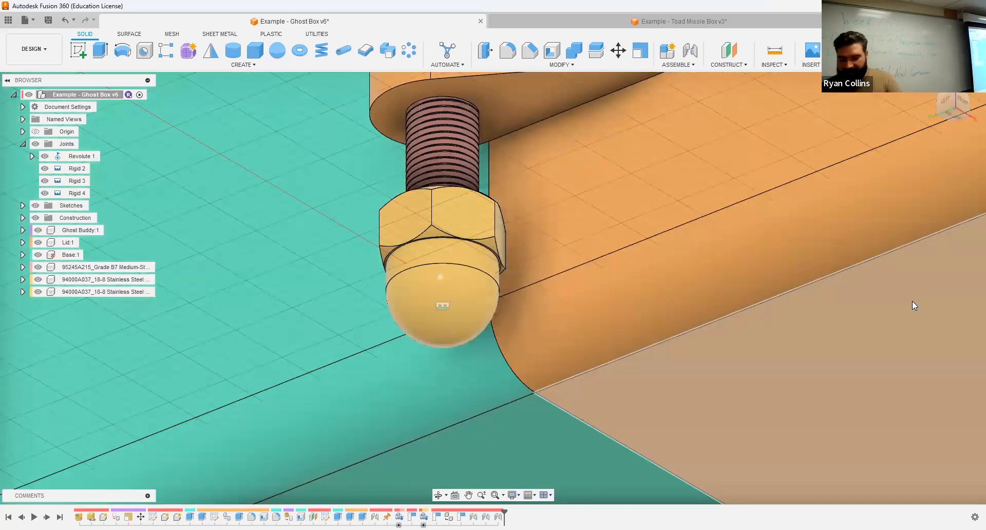
key(F6)
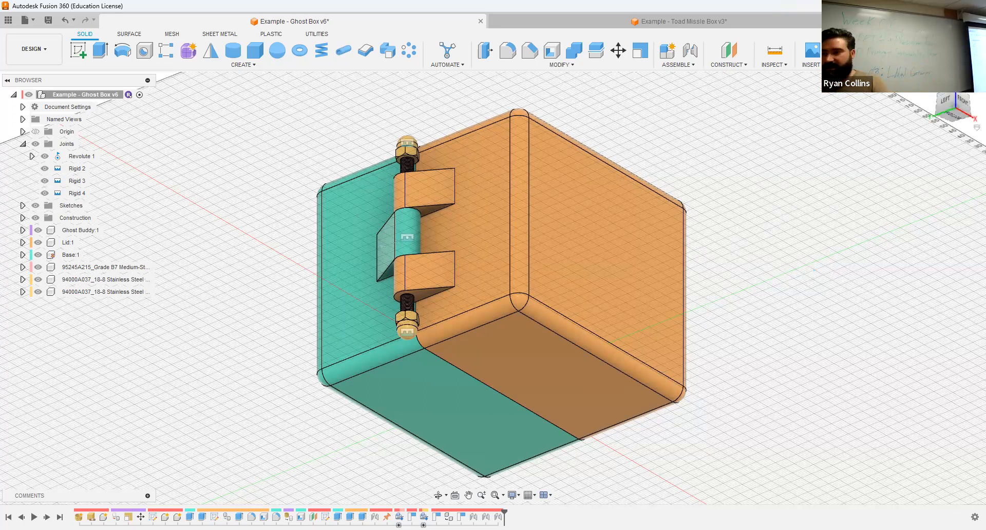
Step: Swing the Lid wide open about its hinge so the ghost inside the Base is exposed
click(934, 84)
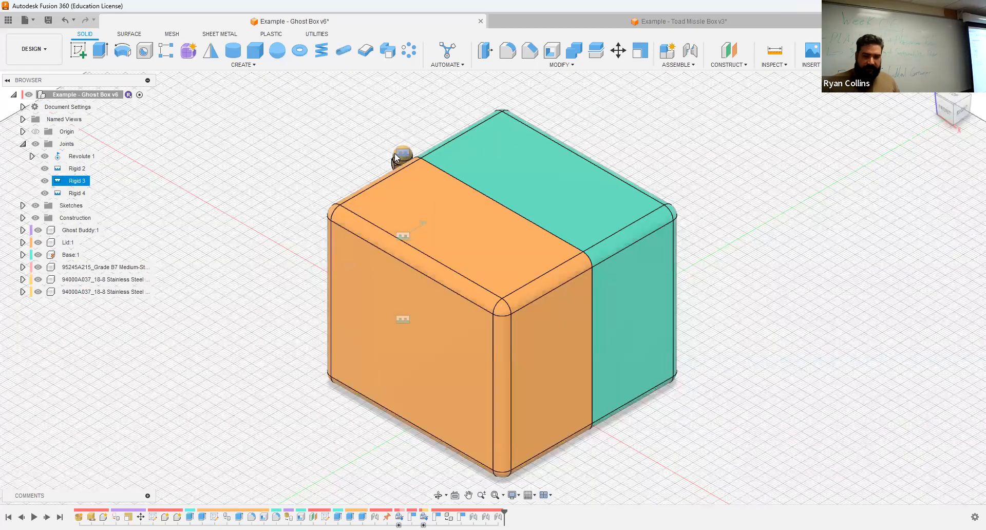
drag(512, 267, 246, 161)
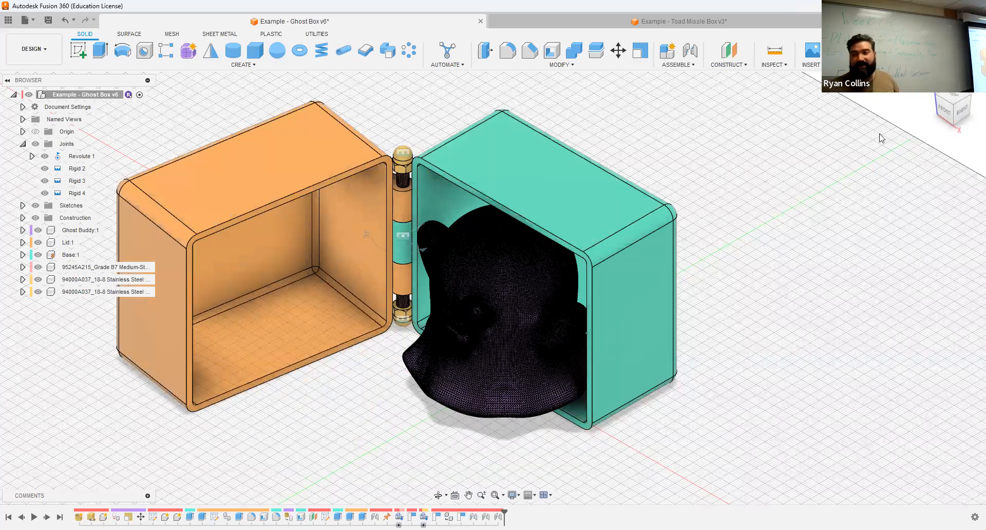
scroll(861, 136, down, 4)
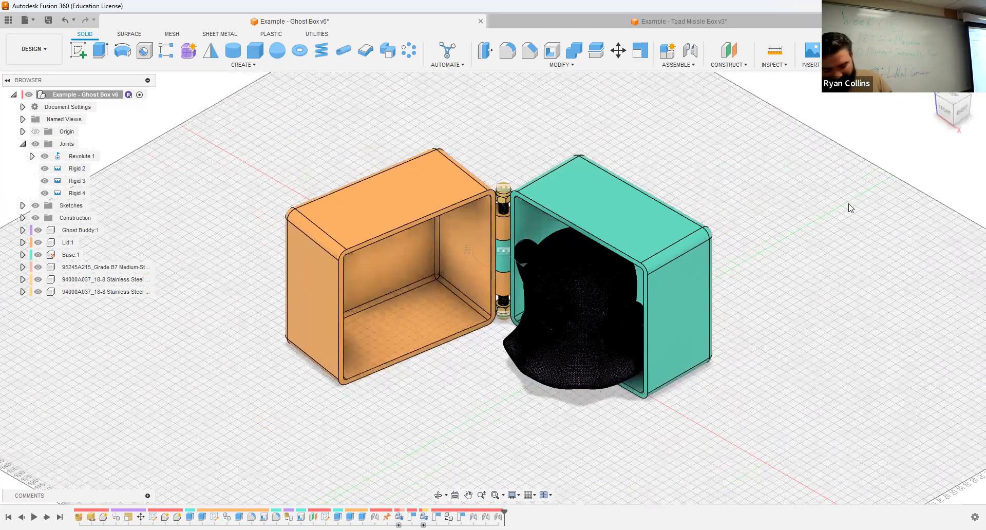
Step: Save the design as a new version described as "Threaded rod and nuts in place"
key(ctrl+s)
text(Done for now)
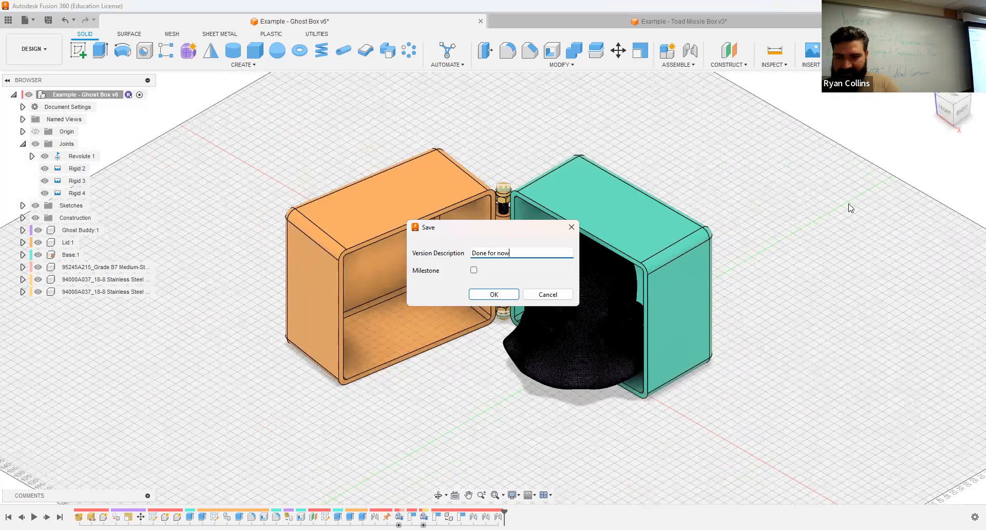
key(BackSpace)
key(BackSpace)
key(BackSpace)
key(BackSpace)
key(BackSpace)
key(BackSpace)
key(BackSpace)
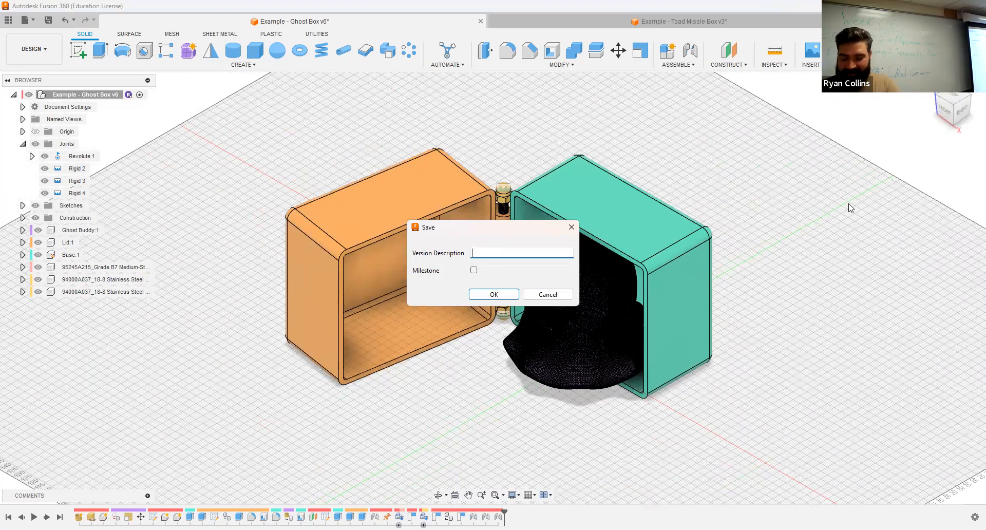
text(Threaded)
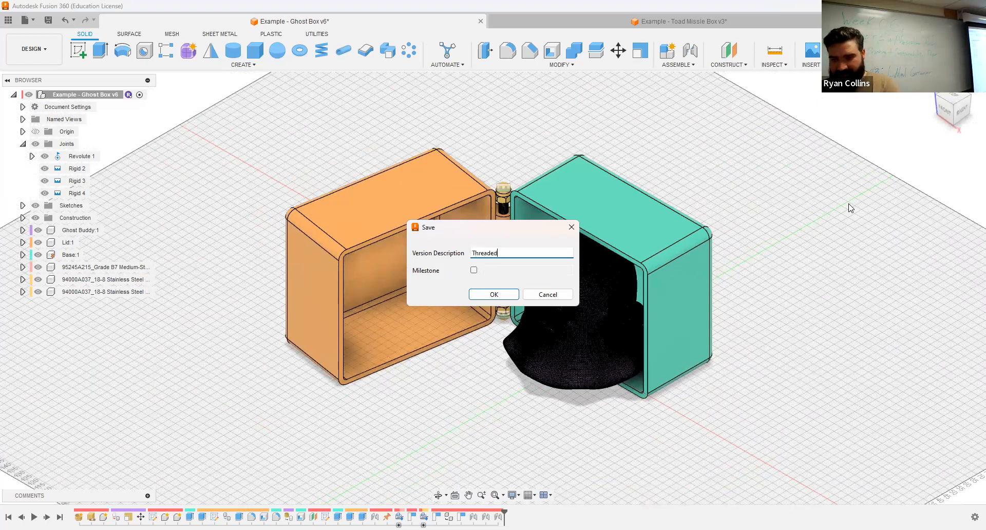
text( rod and)
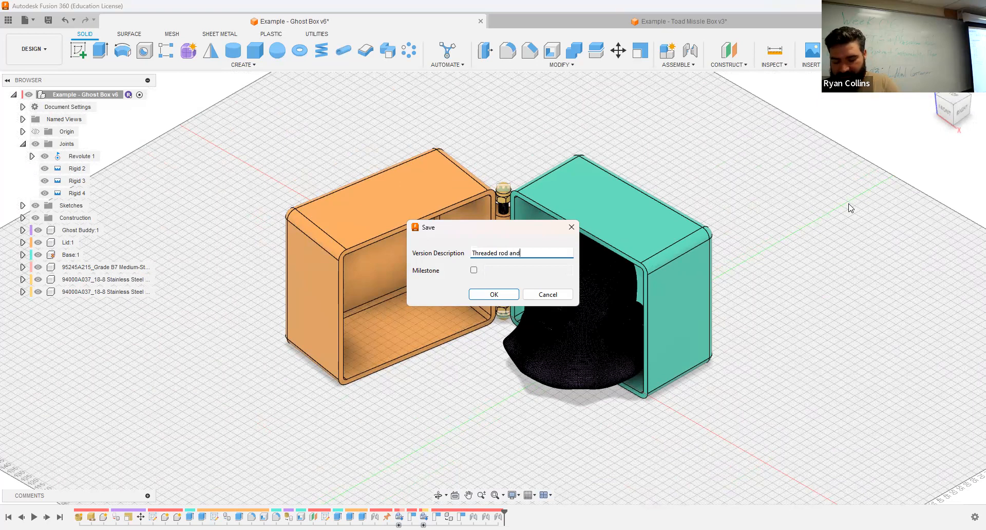
text( nuts in place)
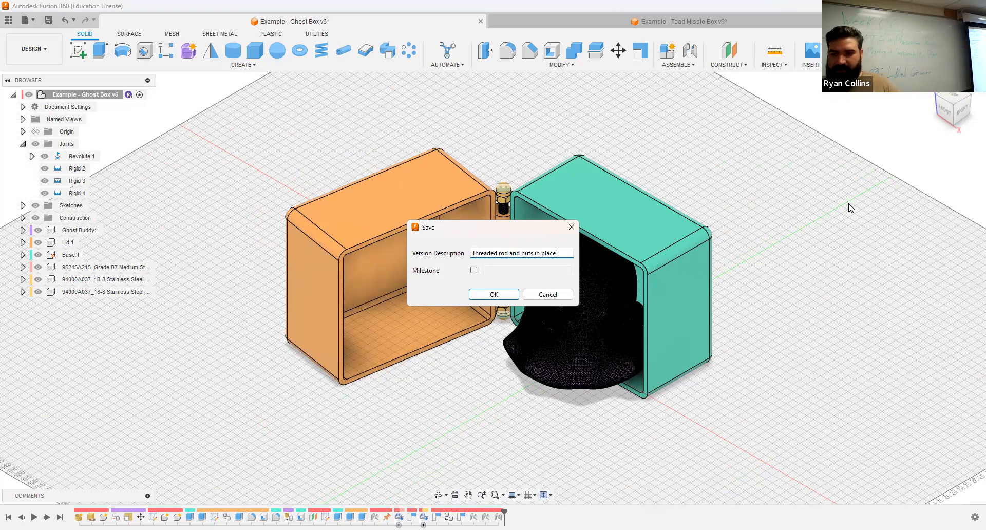
key(Return)
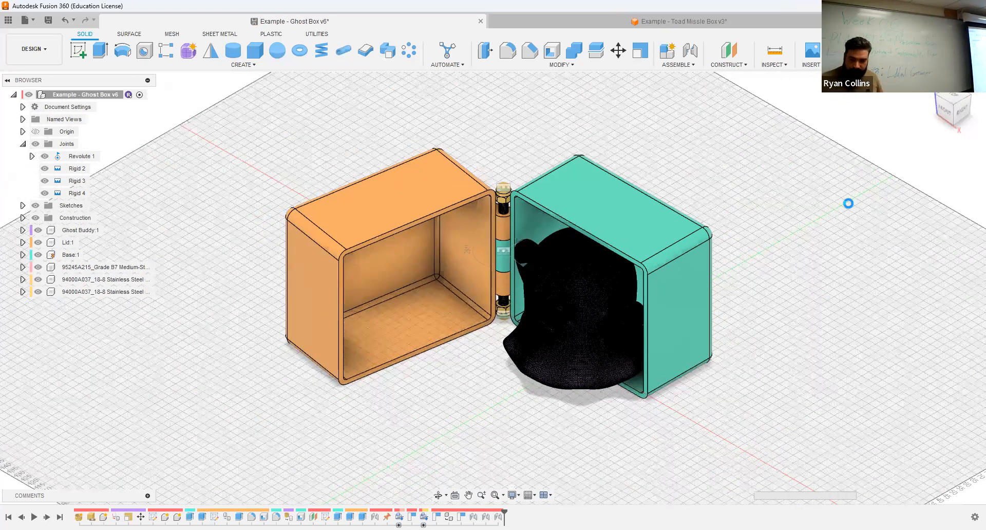